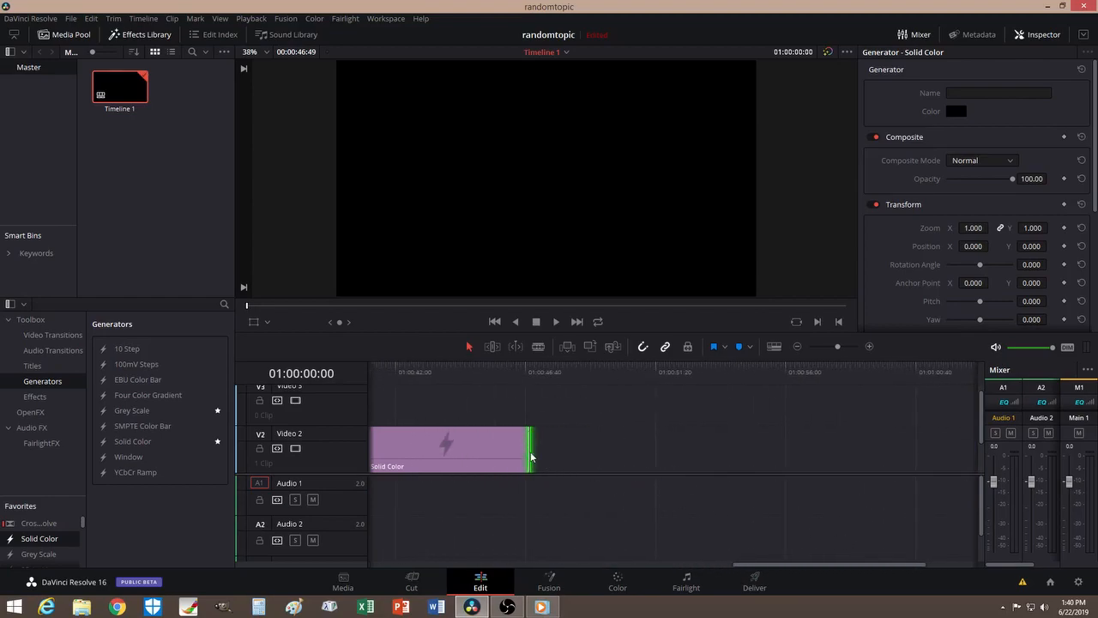
Extend the Solid Color clip on Video 2 to about 1 minute 3 seconds
drag(530, 451, 881, 448)
drag(822, 569, 858, 555)
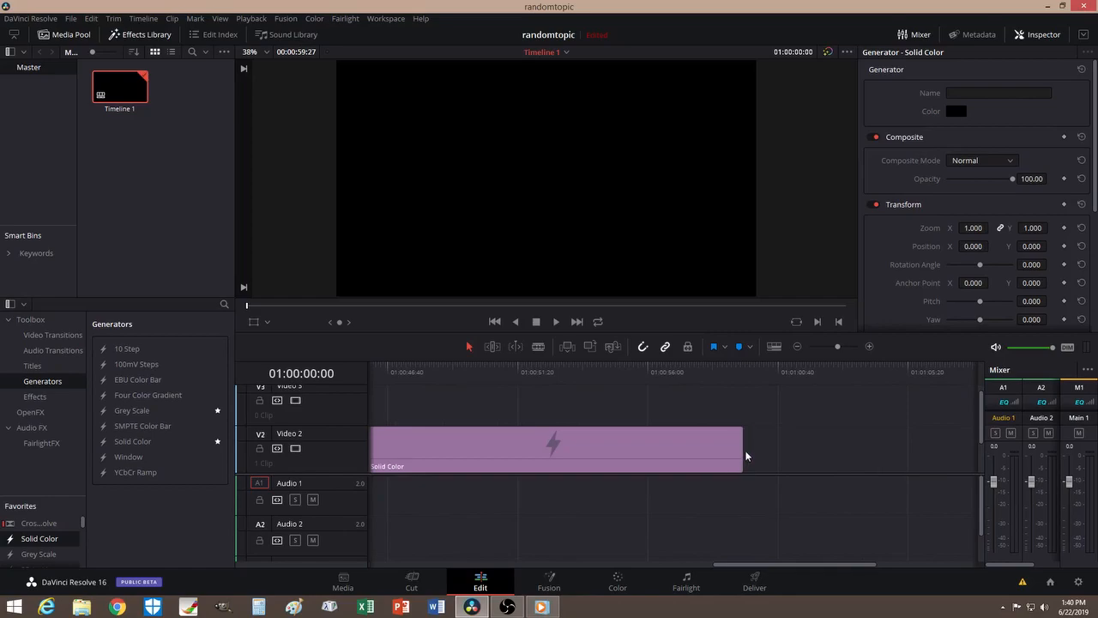
drag(741, 446, 851, 446)
drag(821, 571, 445, 568)
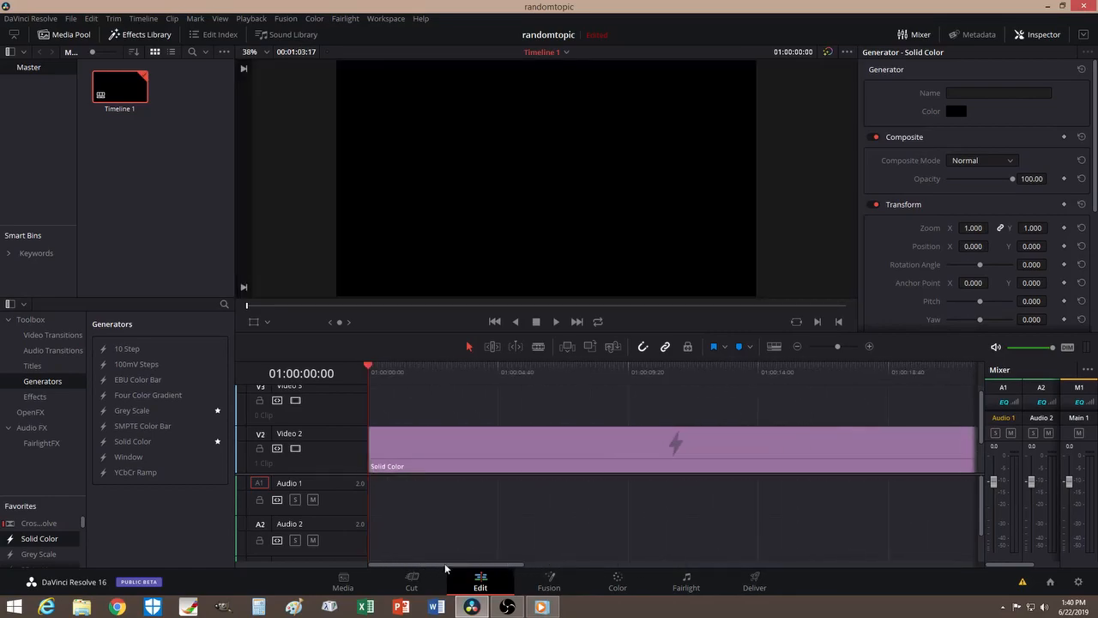
Convert the Solid Color clip into a new compound clip with the default name
right_click(427, 444)
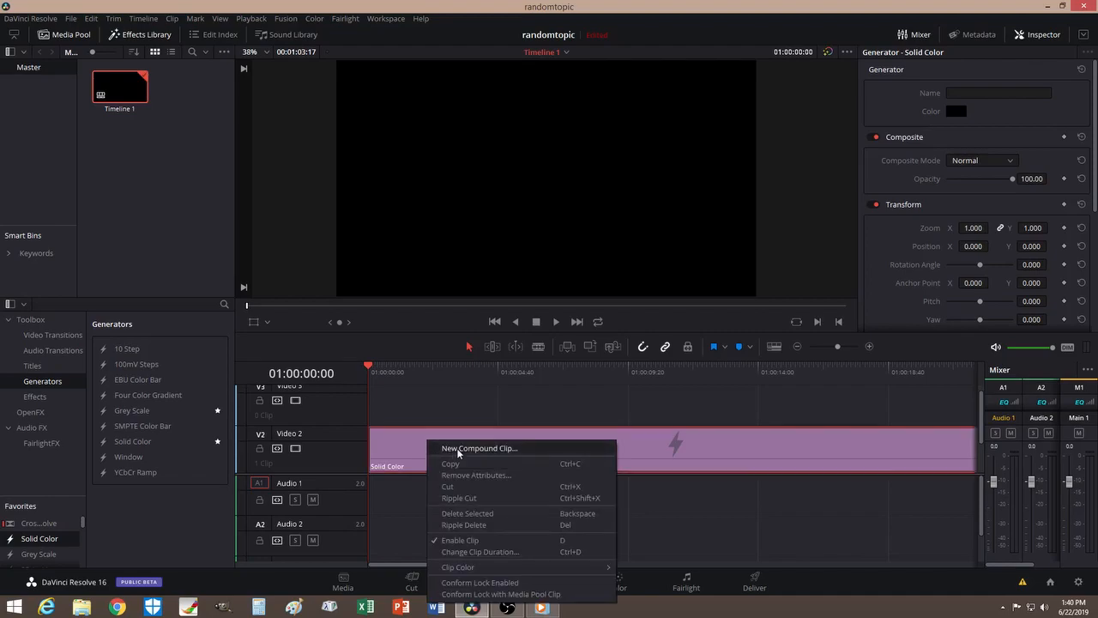
click(490, 453)
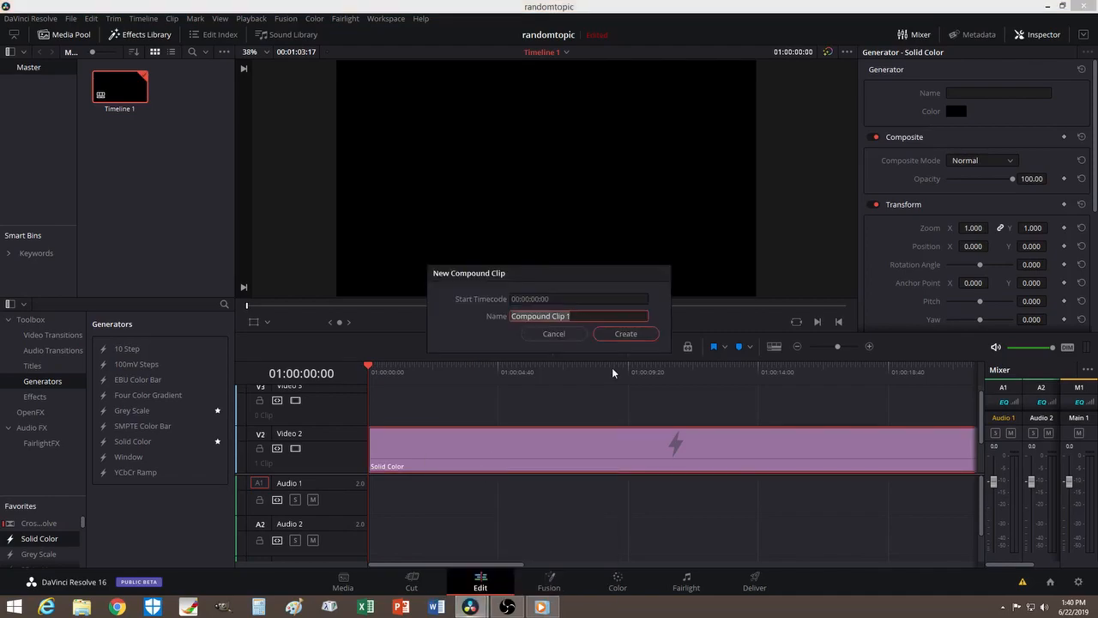
click(626, 334)
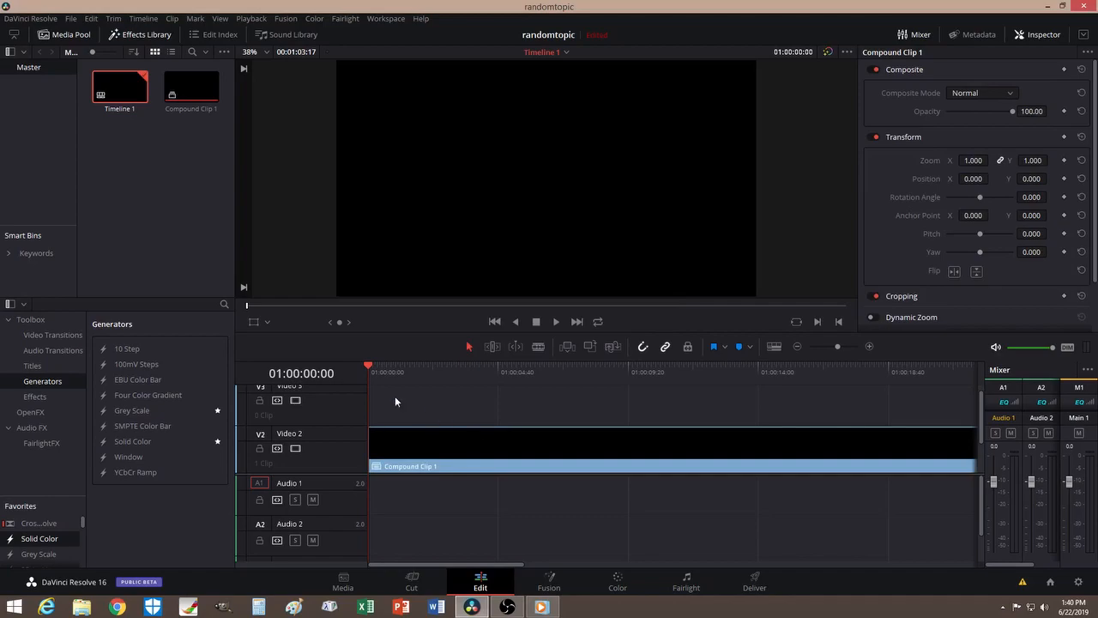
Place the playhead at 01:00:01:36 on the compound clip and open the clip in Fusion
drag(369, 366, 517, 366)
click(370, 365)
drag(369, 367, 411, 374)
click(443, 452)
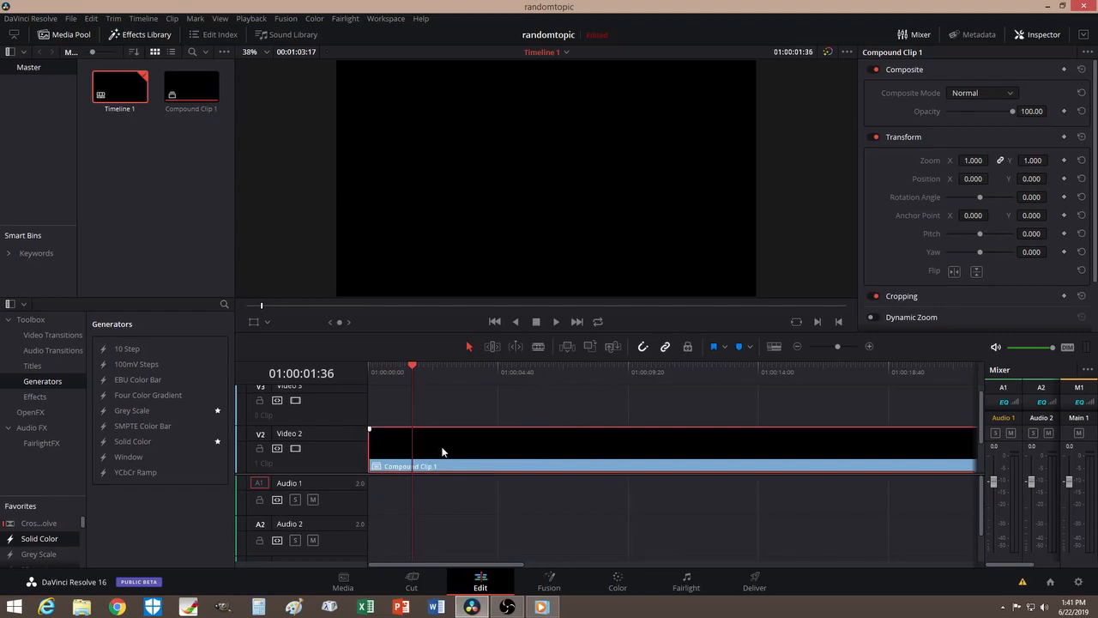
click(549, 581)
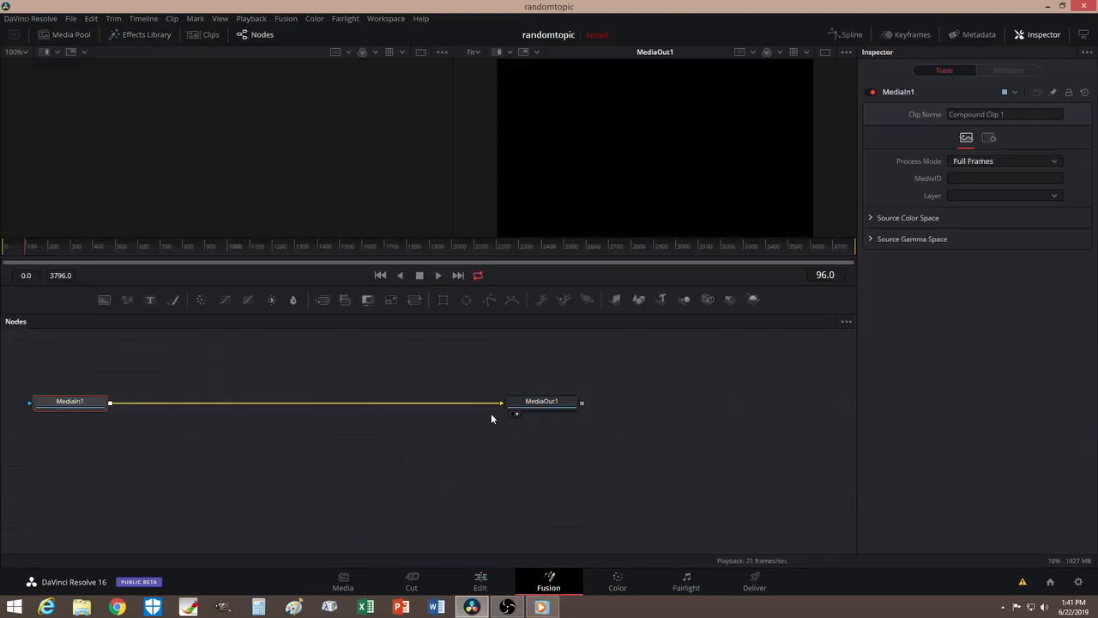
Disconnect MediaIn1 from MediaOut1 and move the two nodes to opposite lower ends of the node graph
drag(78, 405, 63, 513)
click(507, 460)
click(507, 465)
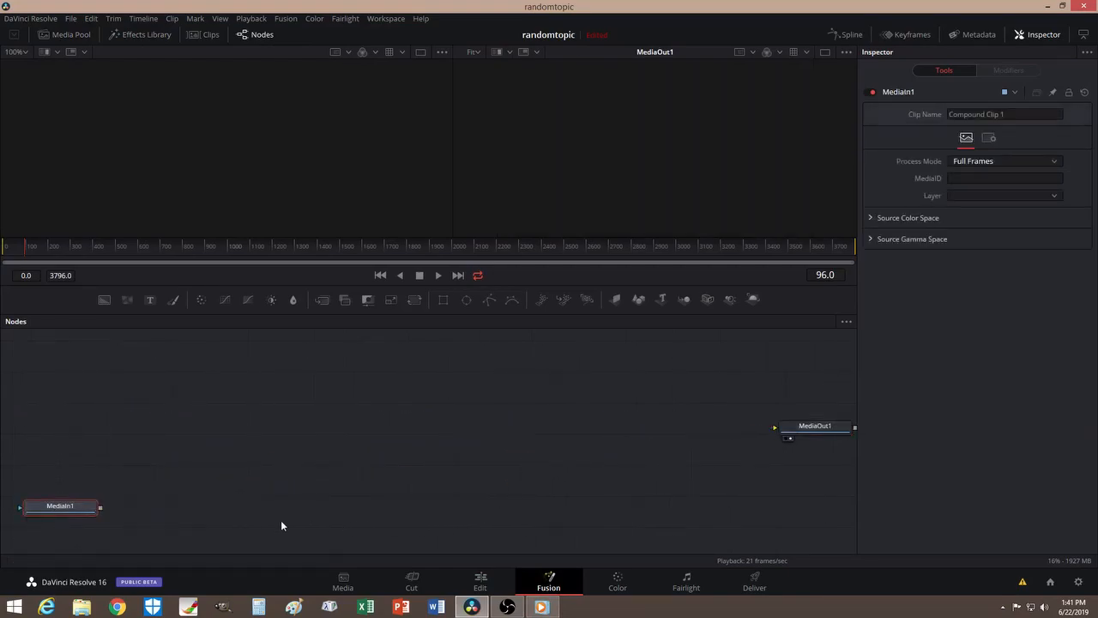
drag(814, 425, 788, 431)
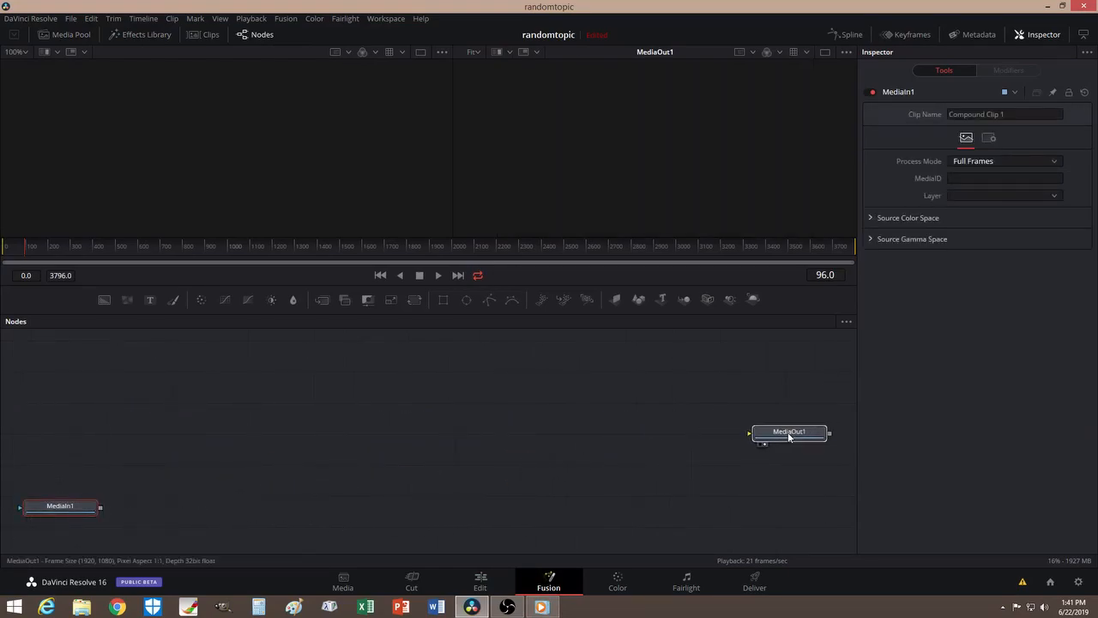
drag(76, 504, 80, 549)
scroll(215, 482, down, 1)
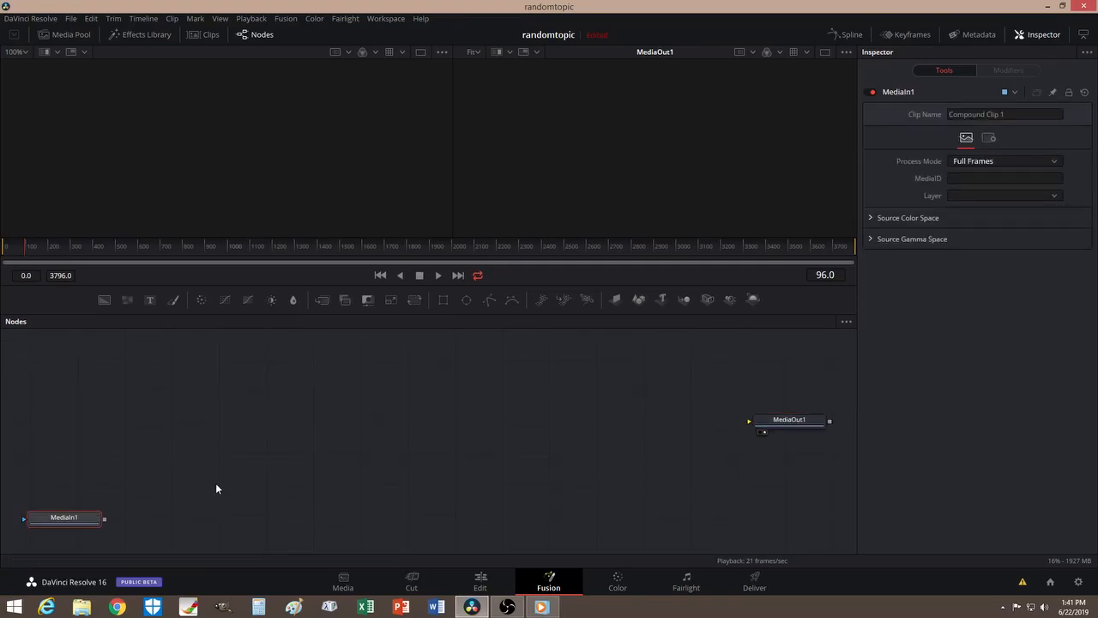
drag(779, 424, 805, 504)
click(129, 385)
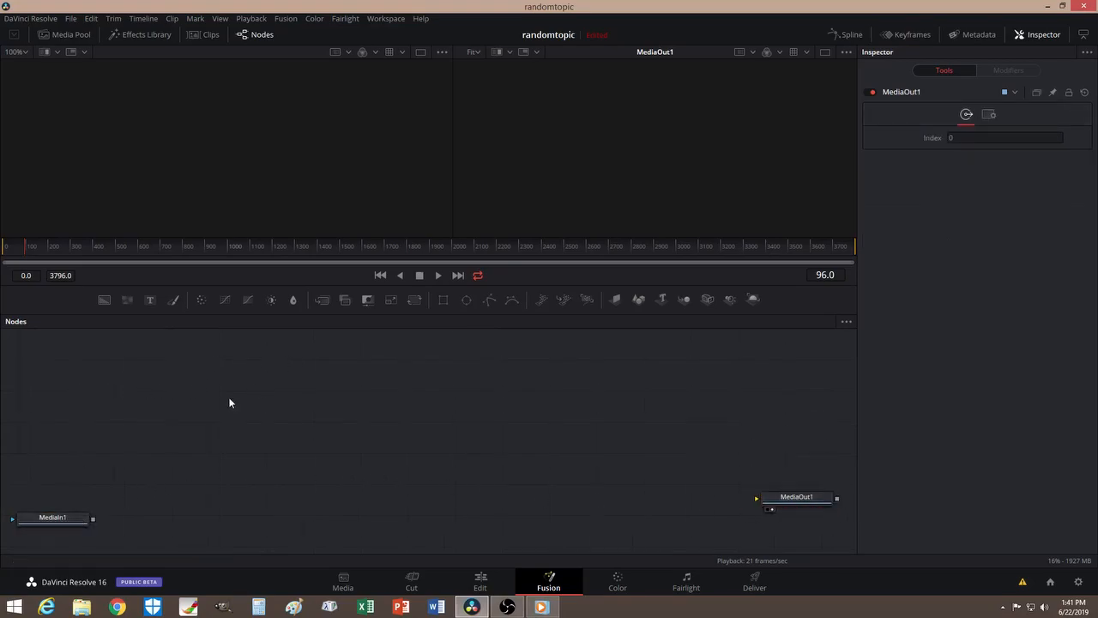
Add a Text+ node and place it in the empty space between MediaIn1 and MediaOut1
key(shift+space)
text(Text+)
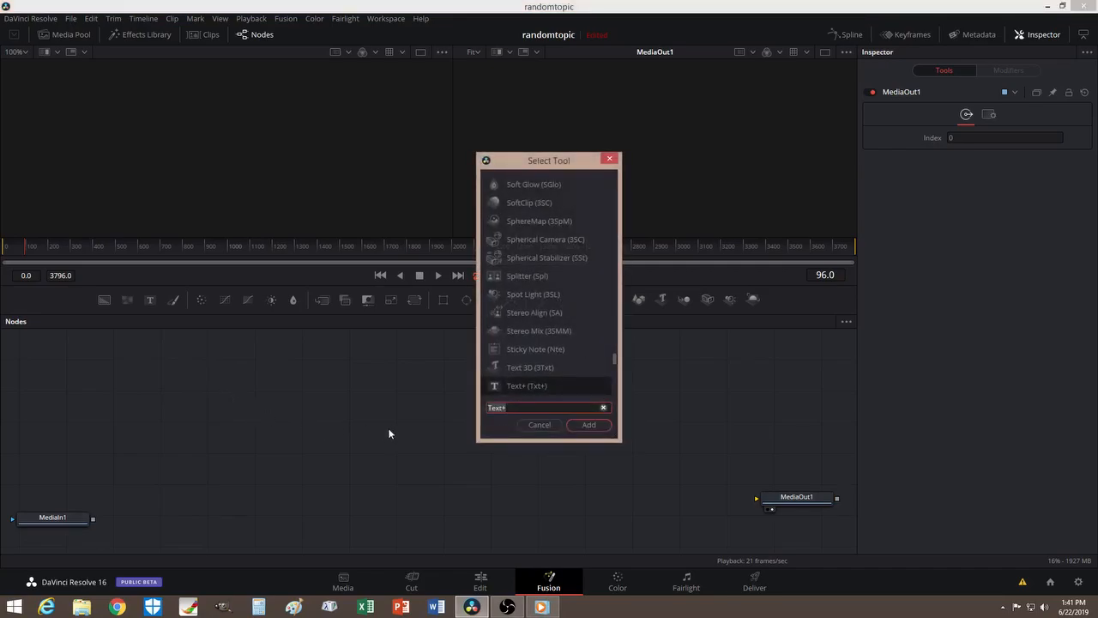
text(text)
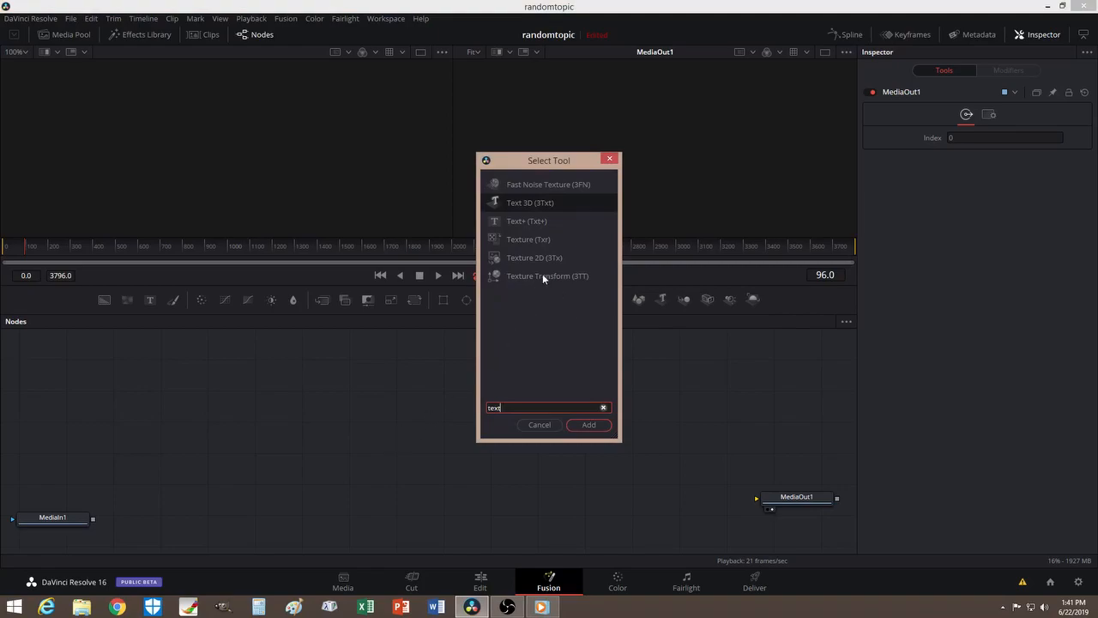
click(530, 221)
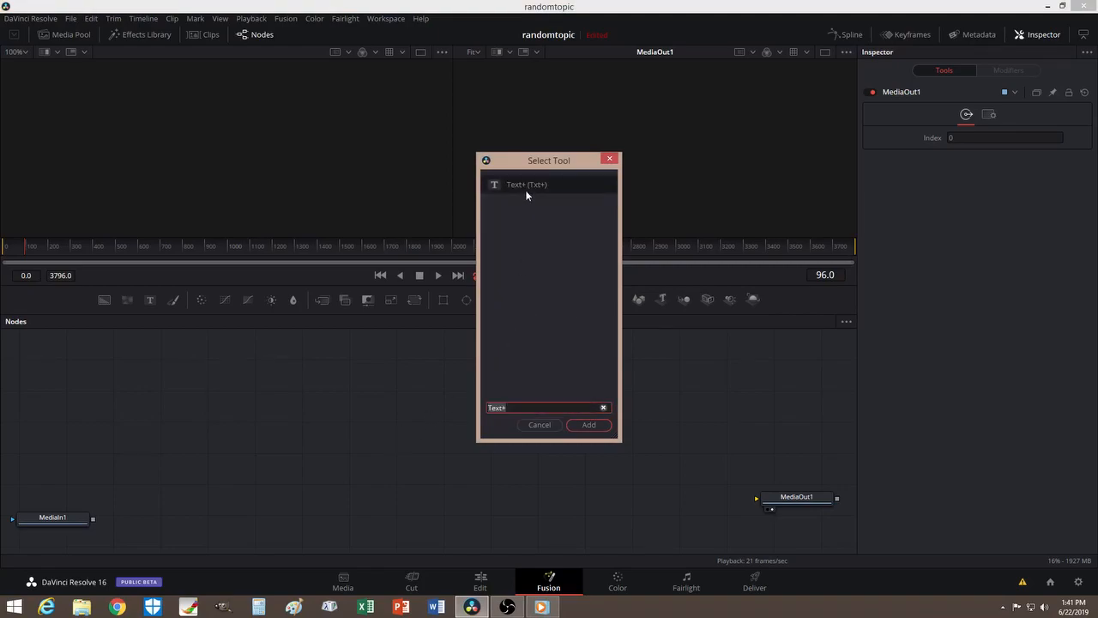
click(592, 425)
drag(222, 398, 289, 407)
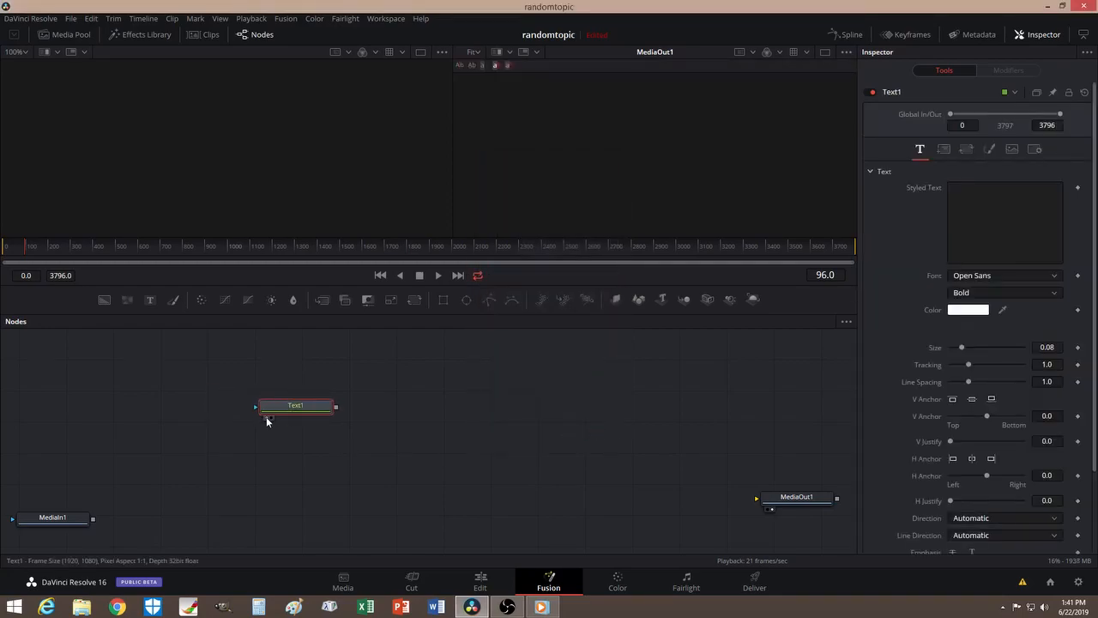
Show the Text+ node in the first viewer, enter "RandomTopics", and enlarge the text to size 0.1923 with tracking 0.976
click(267, 417)
click(992, 215)
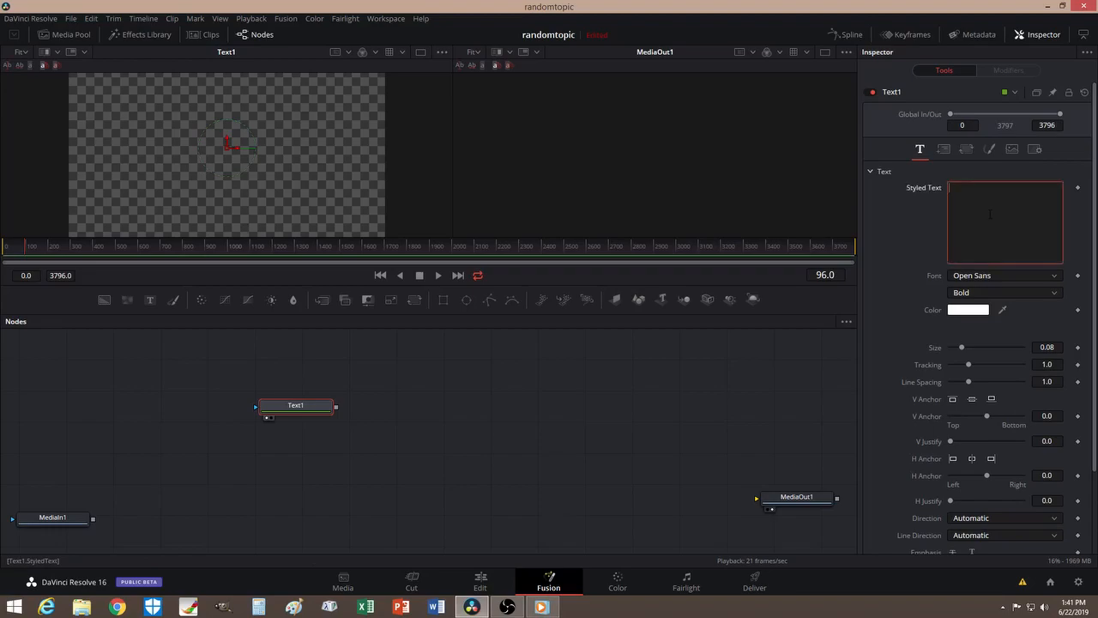
text(Ra)
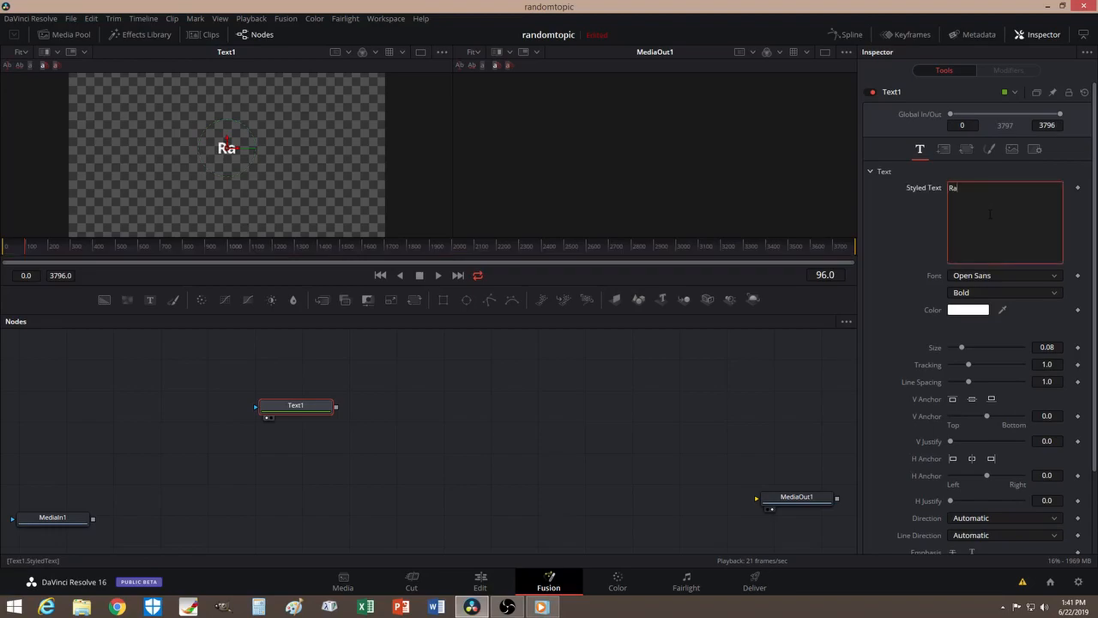
text(ndomTopics)
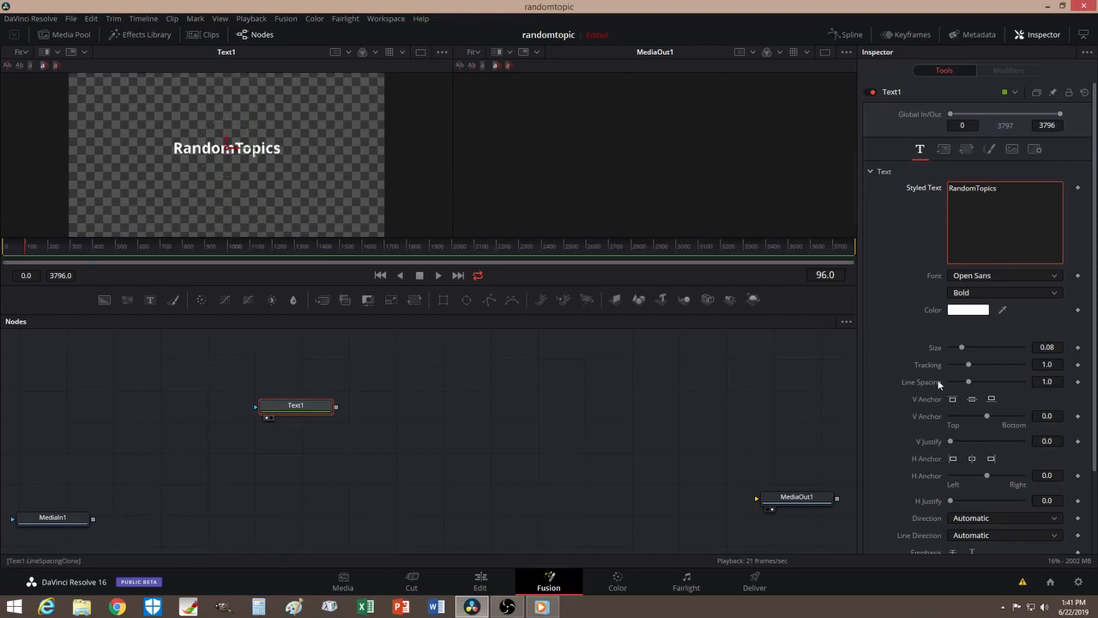
drag(962, 348, 974, 348)
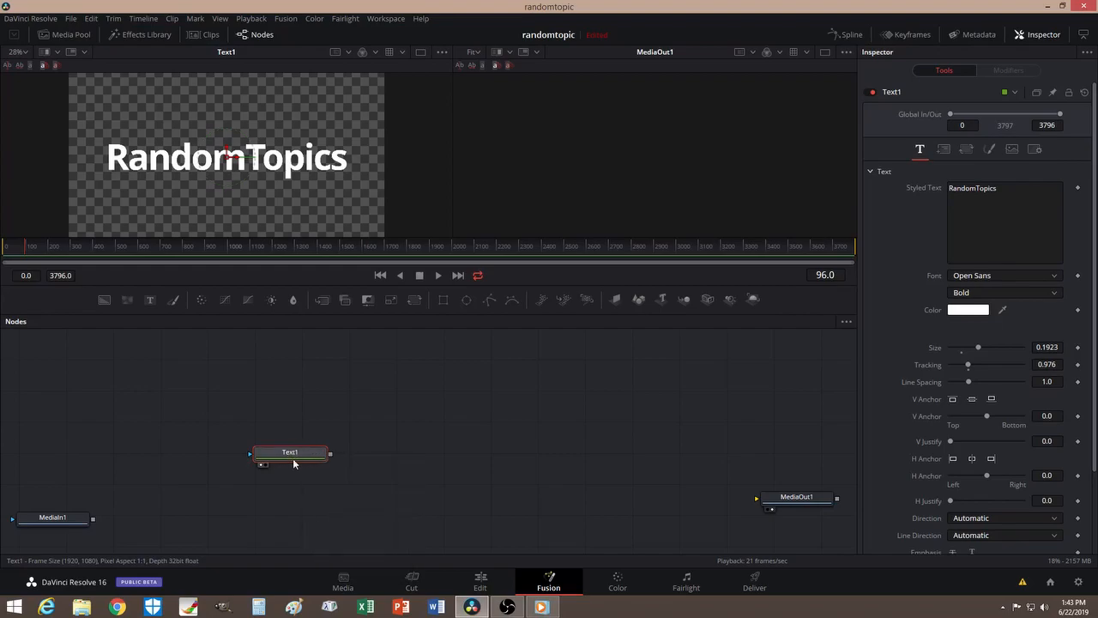
Paste a copy of the text node above the original and show the copy in the second viewer
click(310, 405)
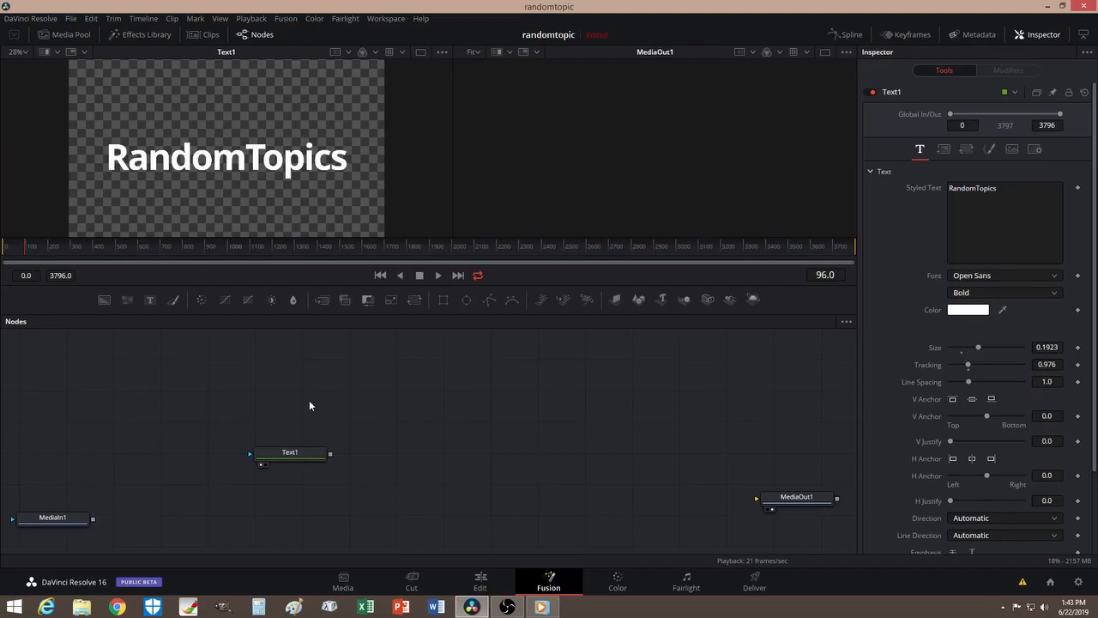
key(ctrl+v)
drag(307, 409, 292, 459)
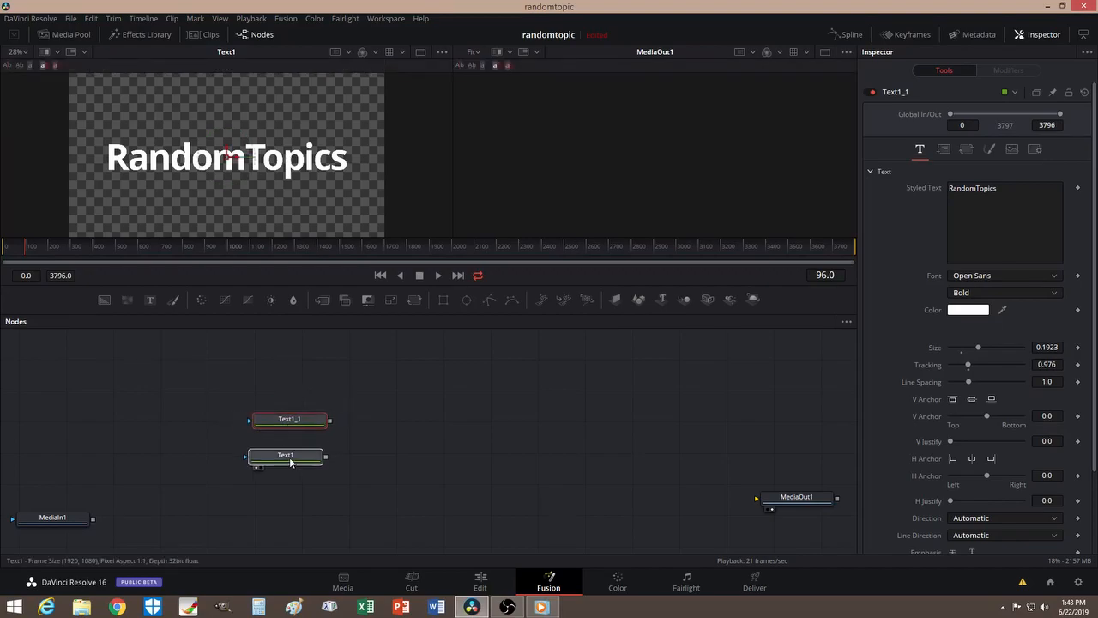
click(286, 424)
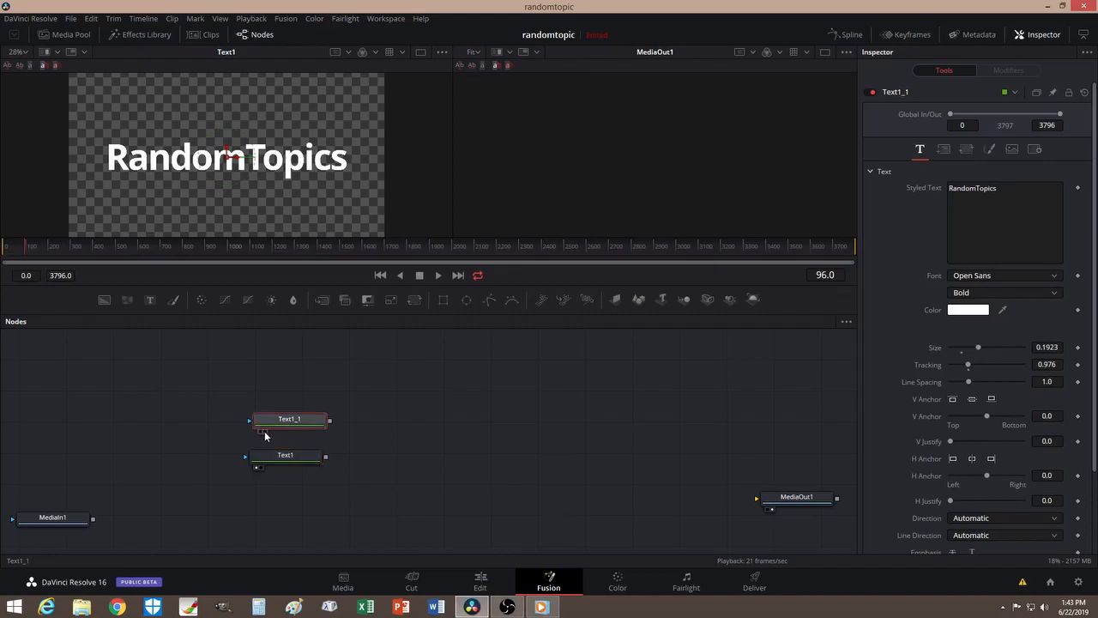
click(265, 436)
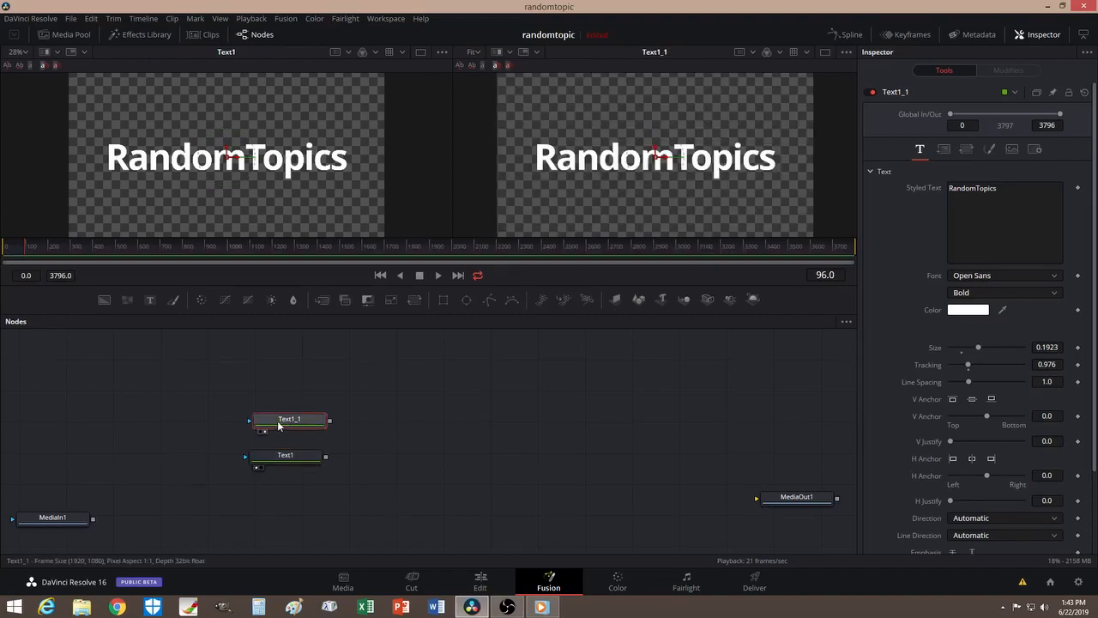
Shorten the copied node's text to just the letter "R"
click(980, 213)
double_click(1004, 189)
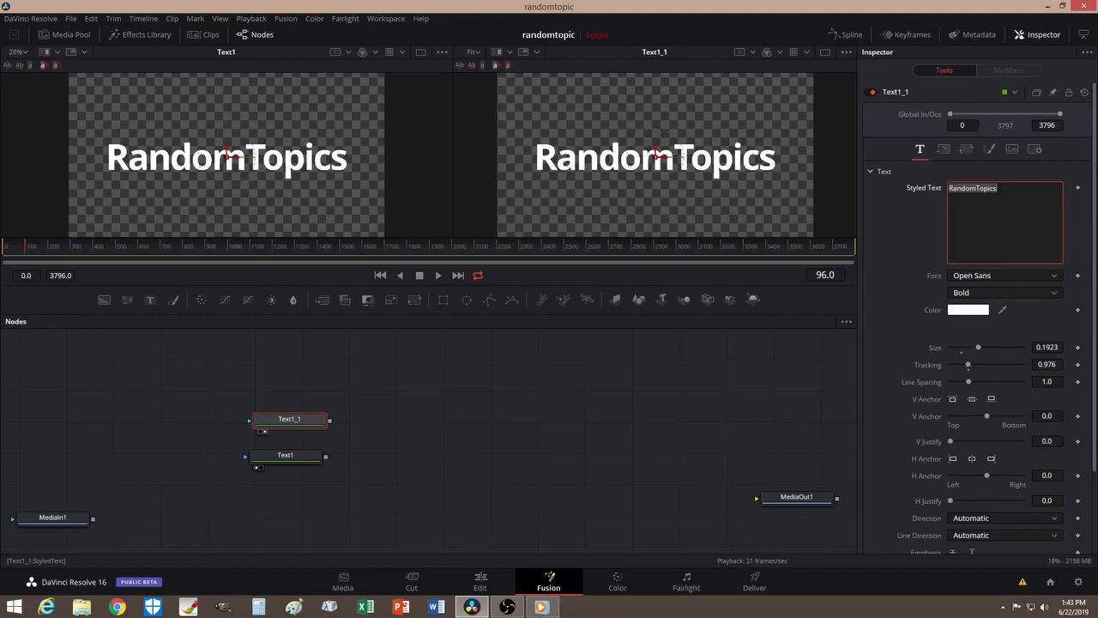
click(984, 209)
key(BackSpace)
key(BackSpace)
key(BackSpace)
key(BackSpace)
key(BackSpace)
key(BackSpace)
key(BackSpace)
key(BackSpace)
key(BackSpace)
key(BackSpace)
key(BackSpace)
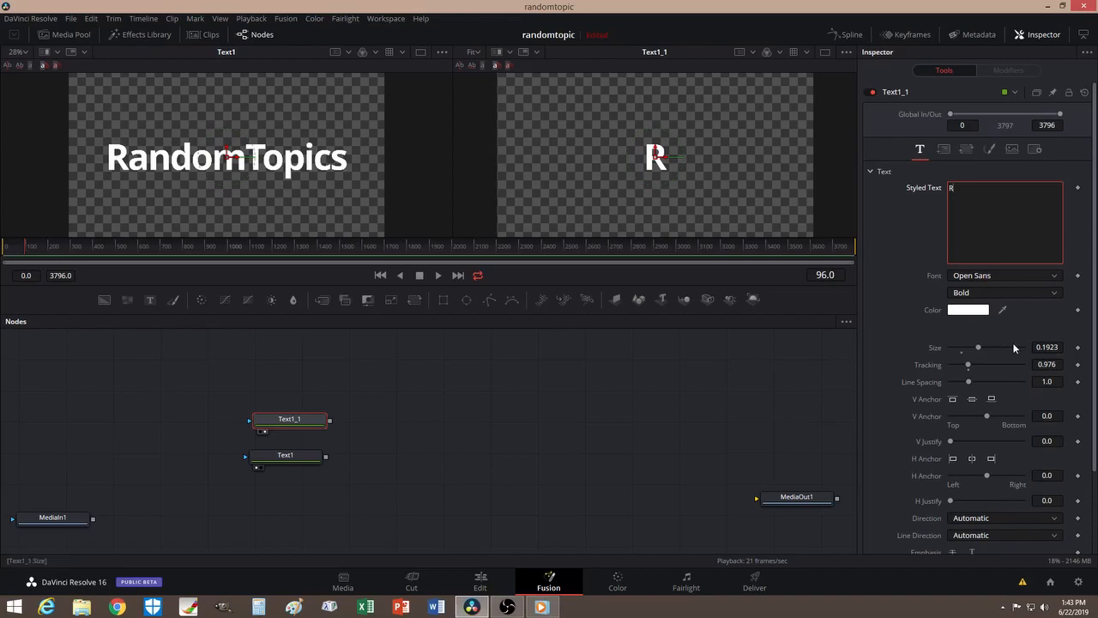
Enlarge the letter R to size 0.2437 and move it to where the title's first letter sits
drag(979, 348, 979, 347)
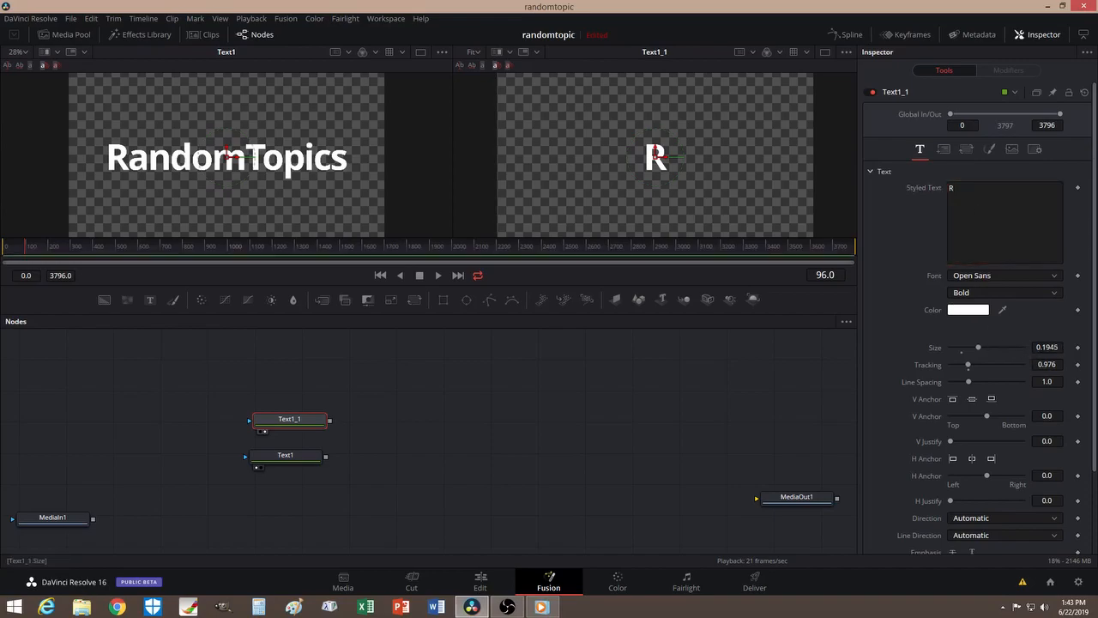
drag(980, 347, 985, 347)
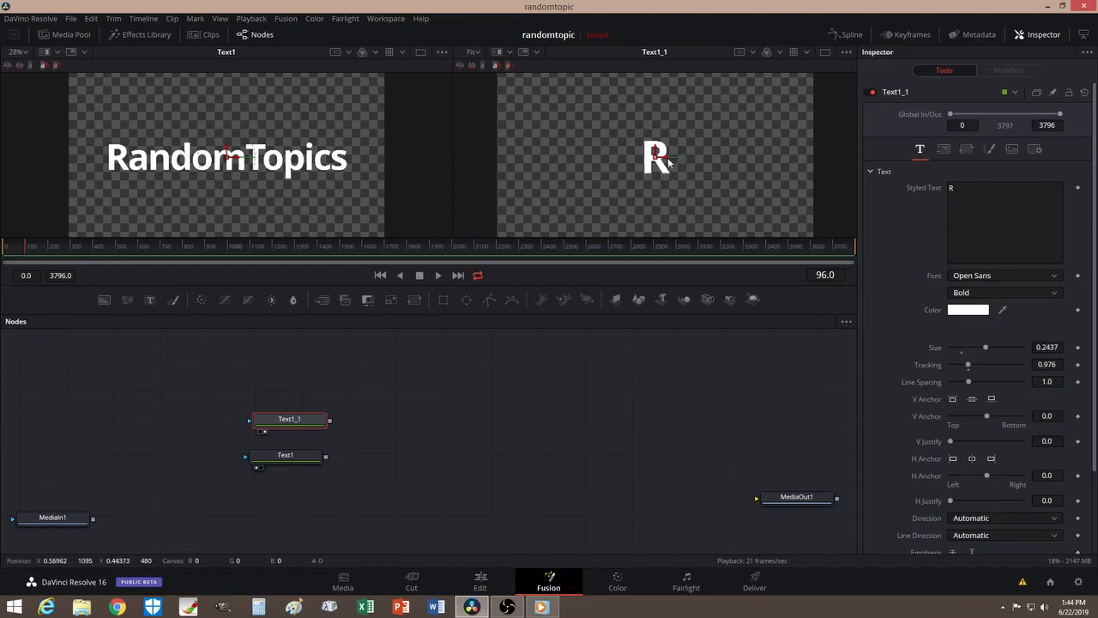
drag(666, 158, 546, 159)
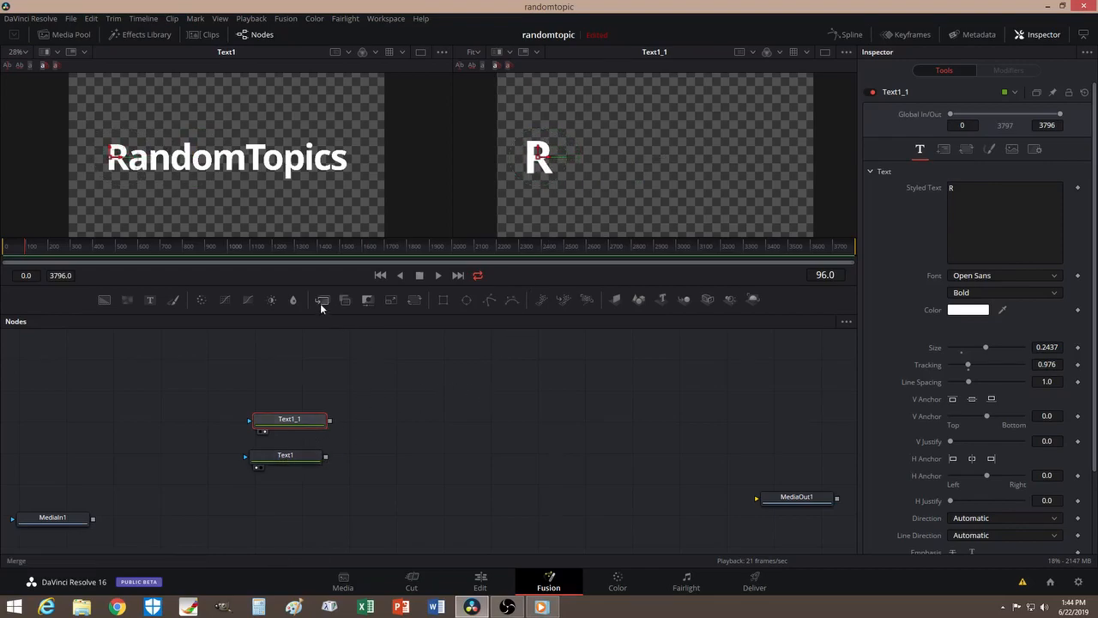
Add a Merge node beside the two text nodes and connect both of them to its inputs
drag(322, 303, 385, 445)
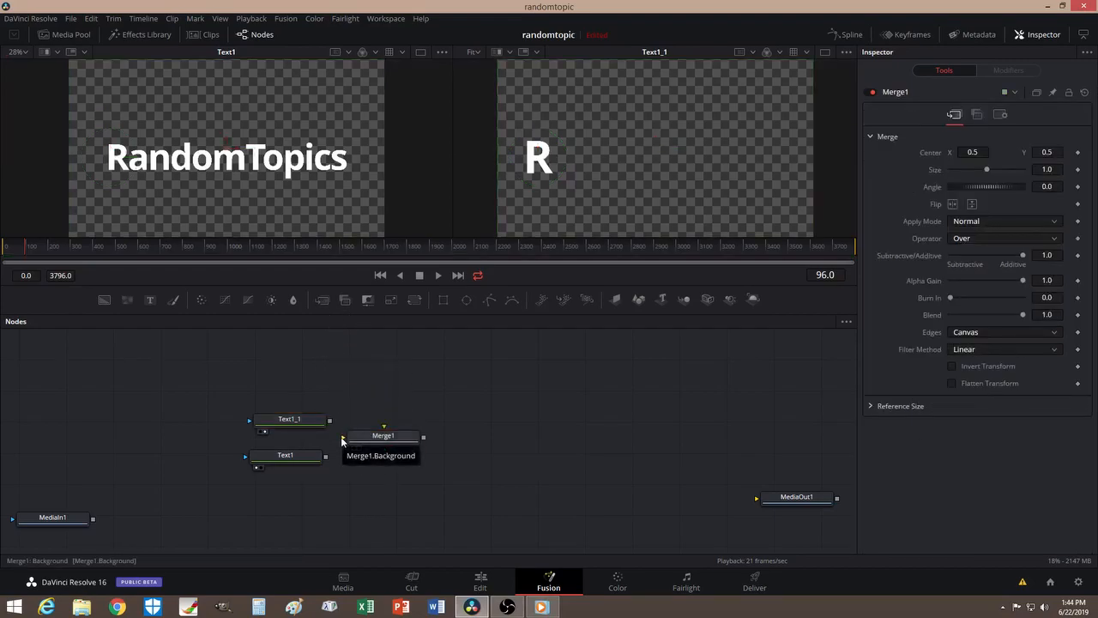
drag(343, 441, 383, 436)
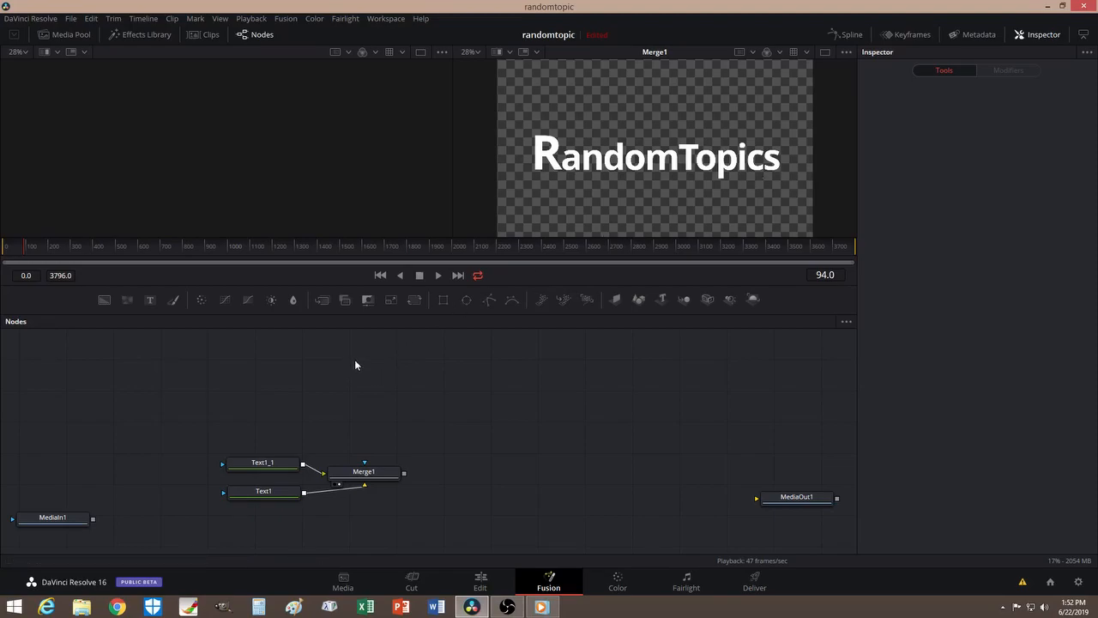
Add a Polygon node above the two text nodes and show it in the first viewer
drag(487, 301, 189, 414)
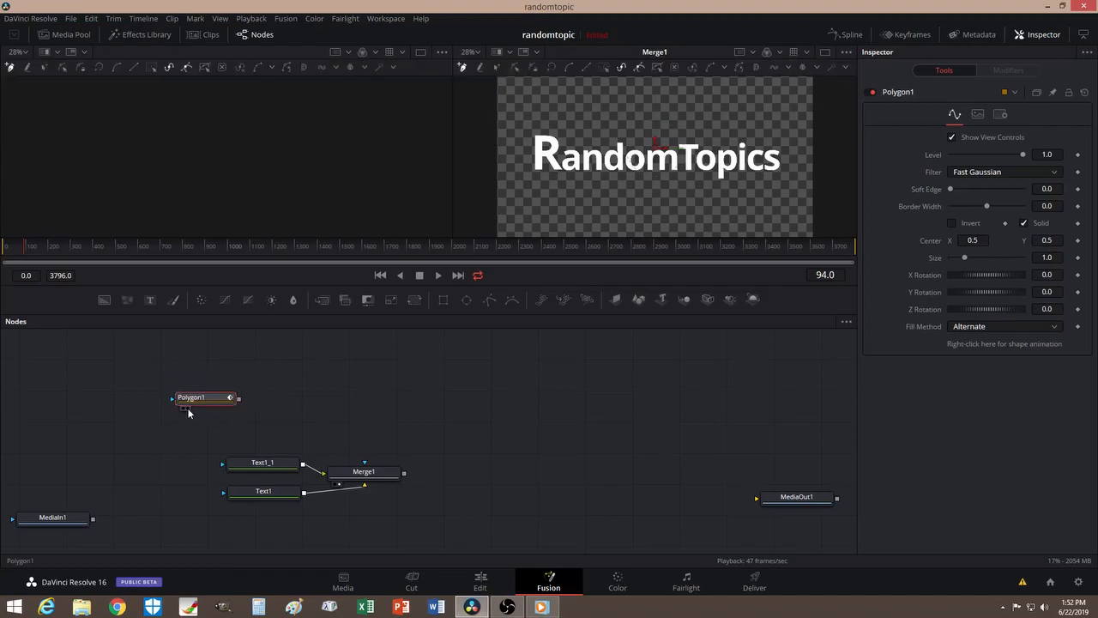
click(183, 409)
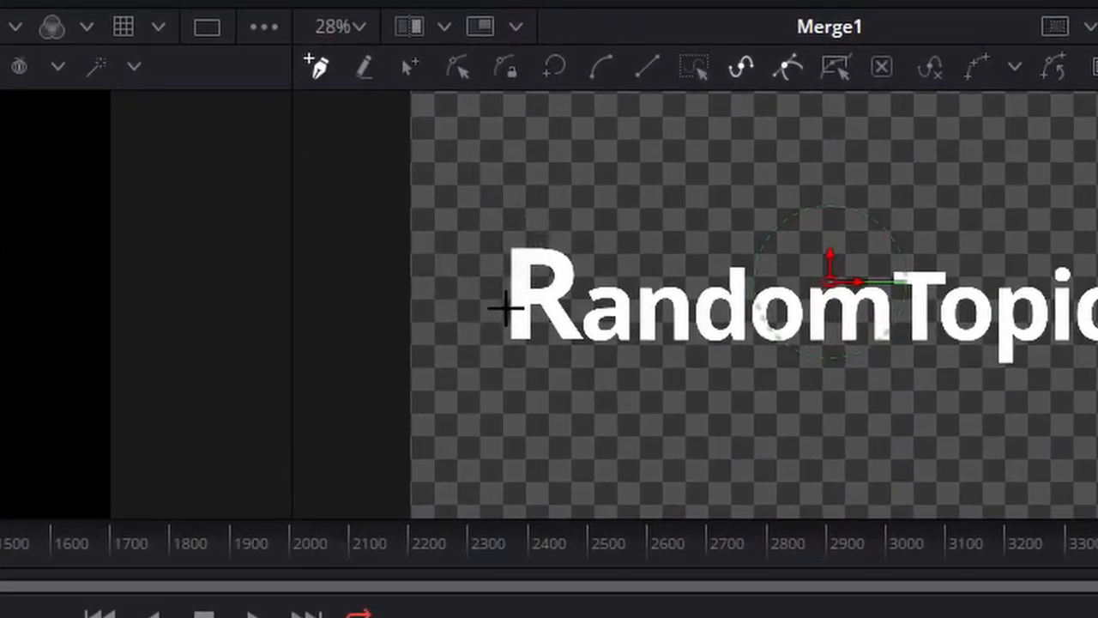
Draw a closed polygon mask beside the title's letter R, with a jagged edge facing the text and the far side outside the frame
click(456, 204)
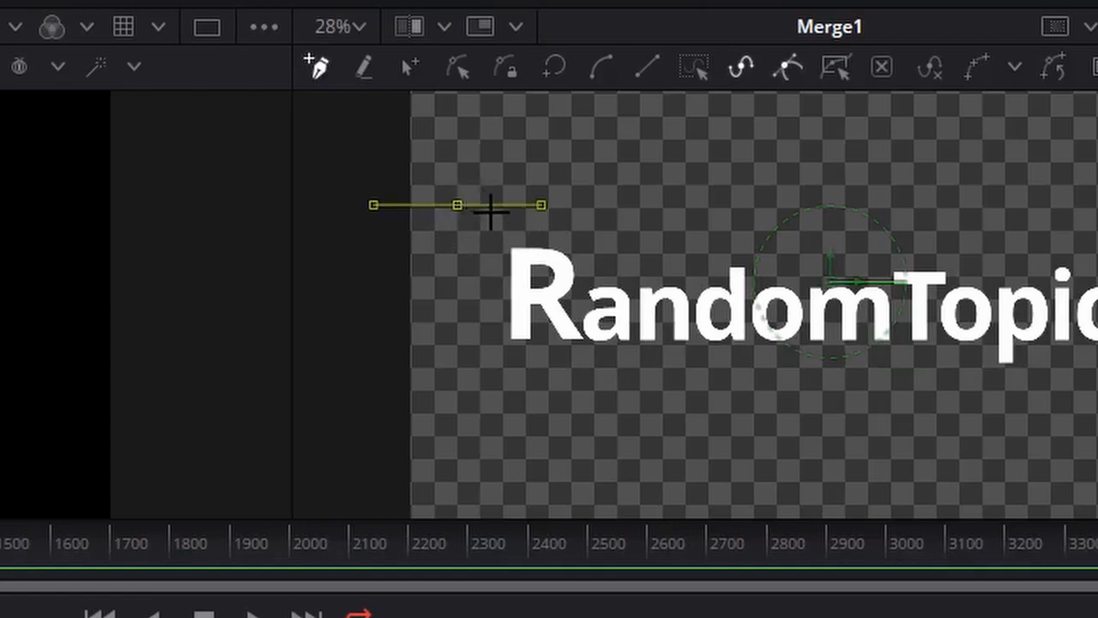
click(495, 228)
click(477, 253)
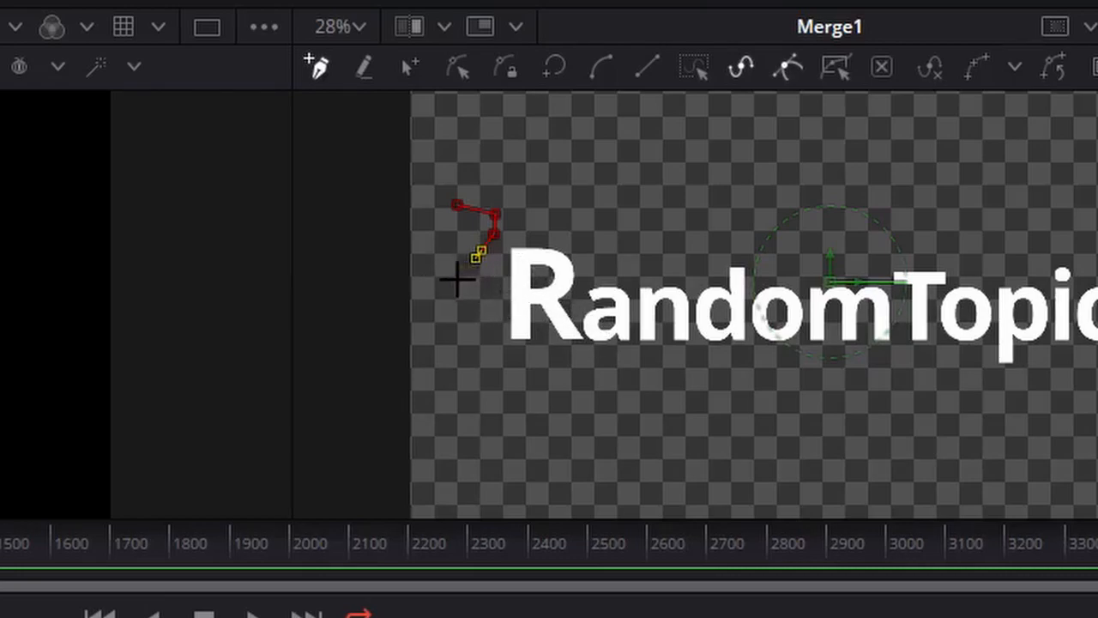
click(459, 277)
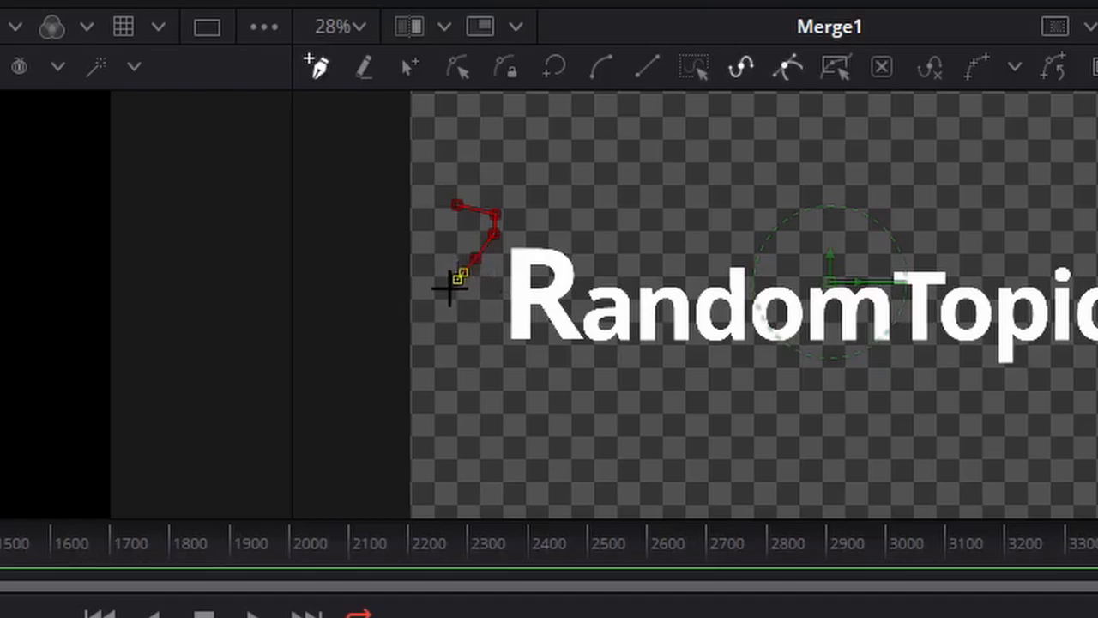
click(429, 285)
click(406, 285)
click(391, 287)
click(378, 305)
click(344, 342)
click(329, 343)
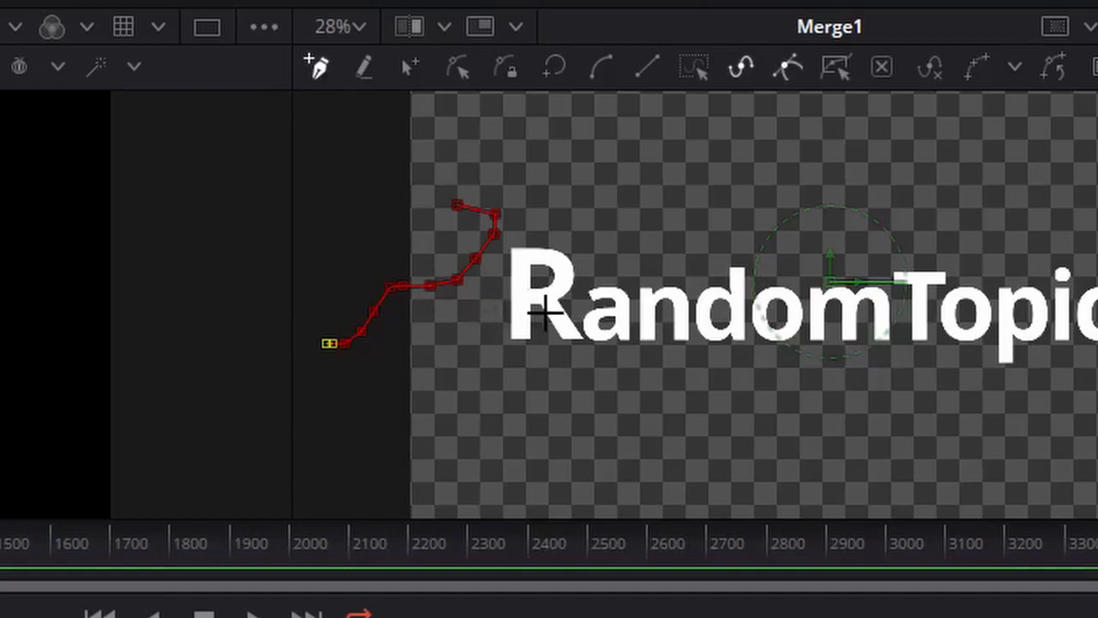
click(299, 340)
click(299, 258)
click(310, 175)
click(359, 146)
click(410, 153)
click(450, 165)
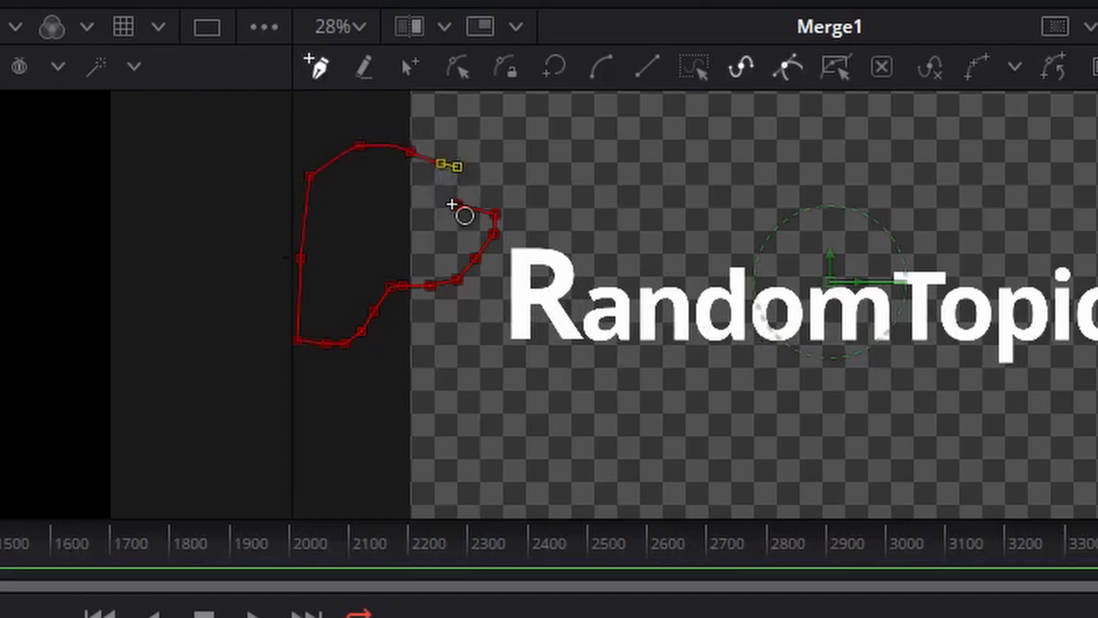
click(459, 208)
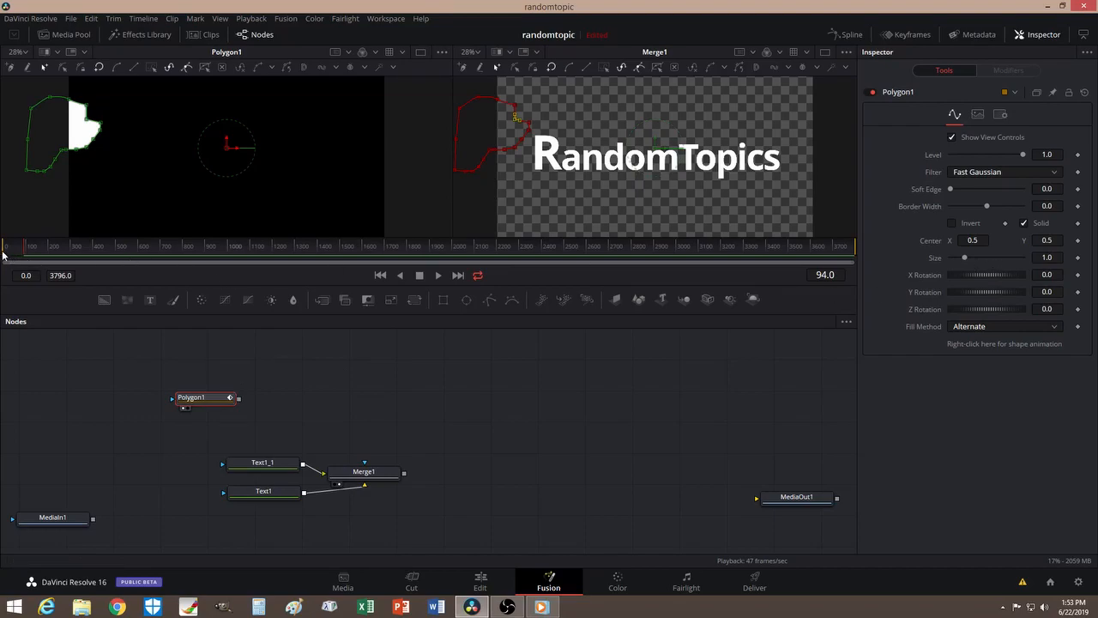
Keyframe the polygon's Size and Center at frame 0
drag(26, 251, 2, 255)
click(26, 248)
drag(26, 251, 2, 253)
click(1078, 258)
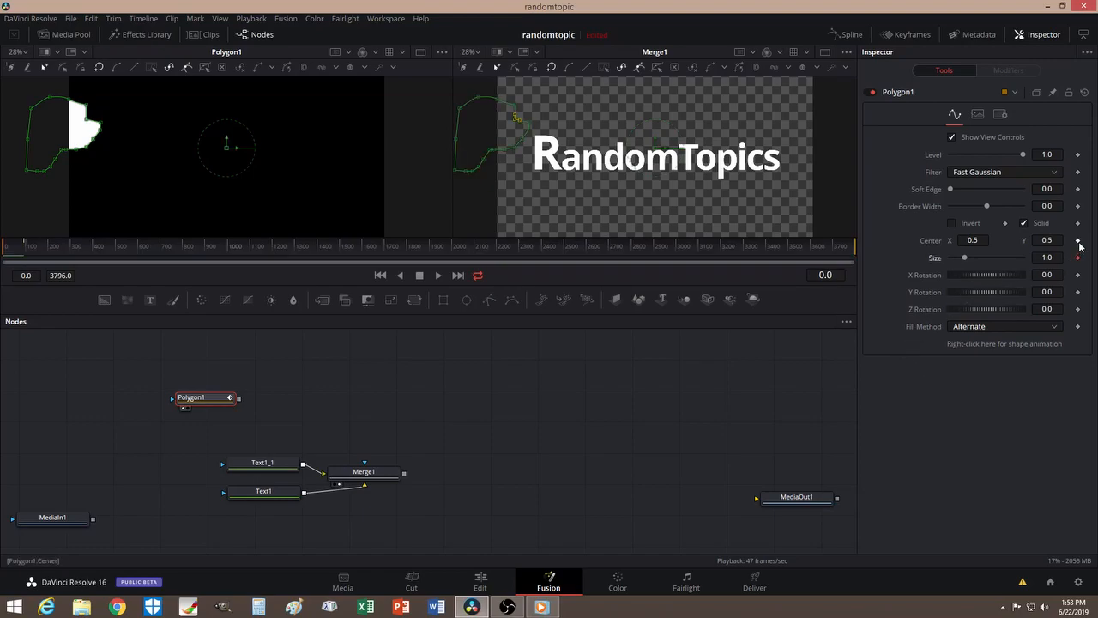
click(1078, 241)
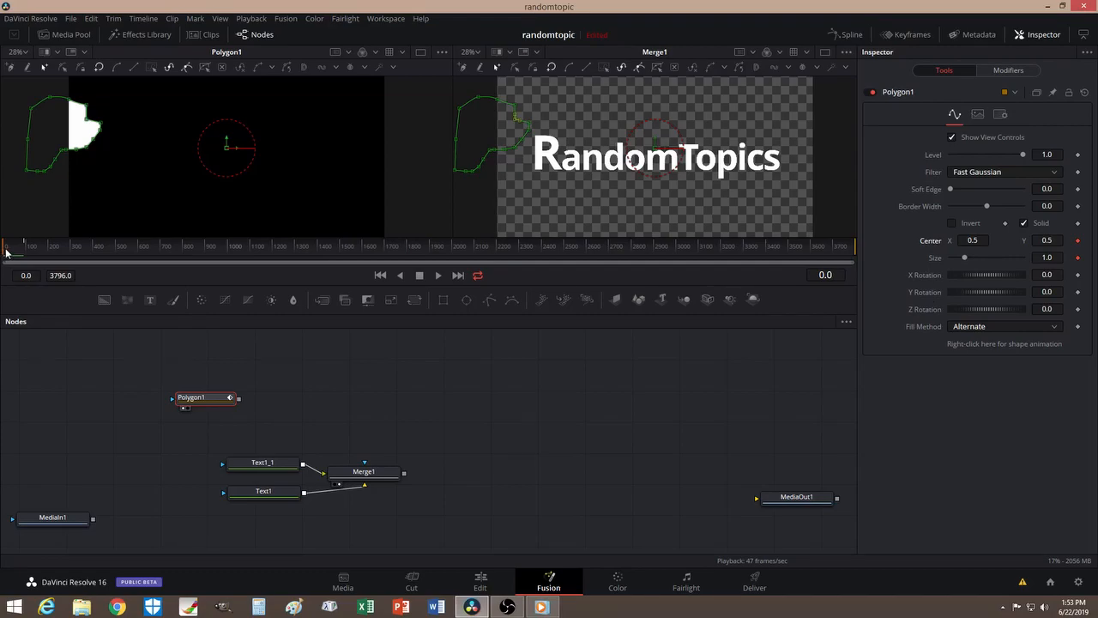
At frame 1601, move the points of the mask's jagged edge past the end of the title so the shape covers all the text
drag(5, 251, 258, 251)
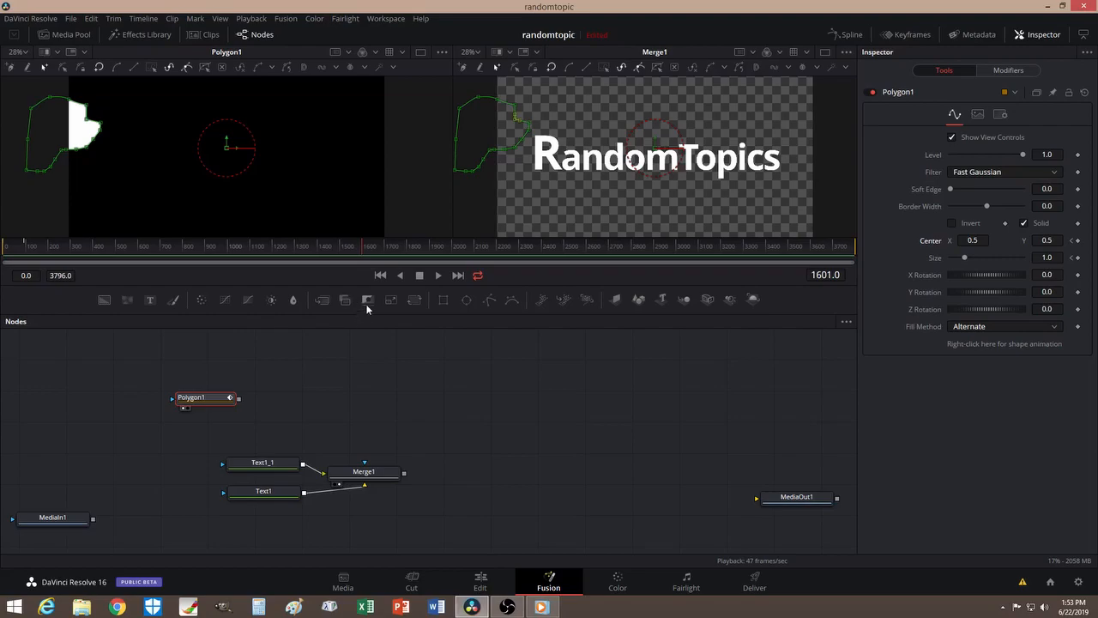
drag(542, 106, 473, 200)
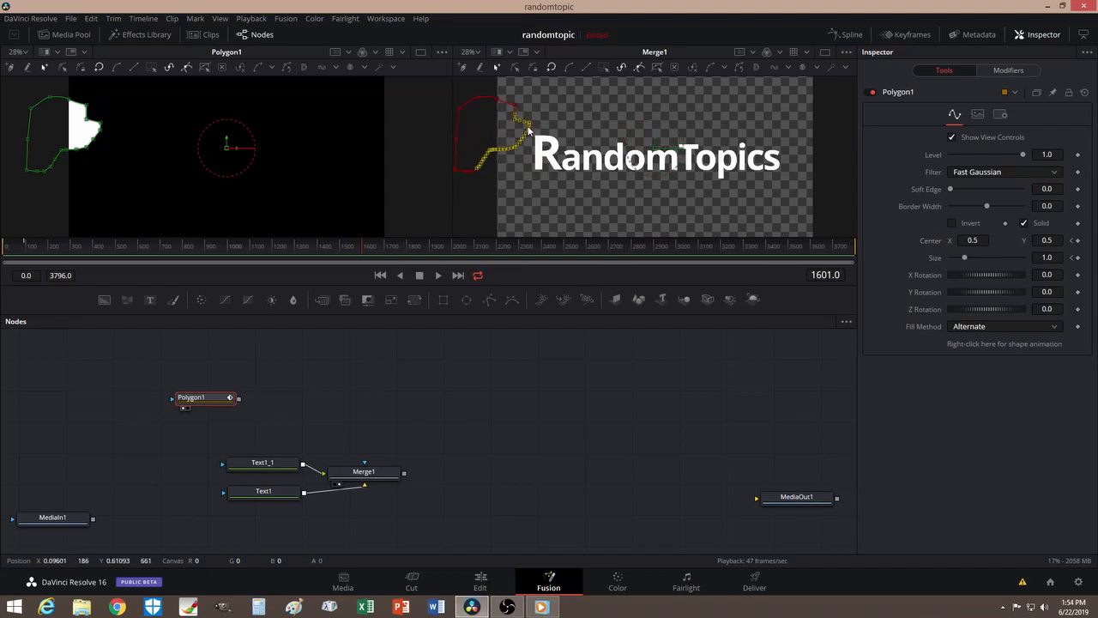
drag(530, 126, 828, 151)
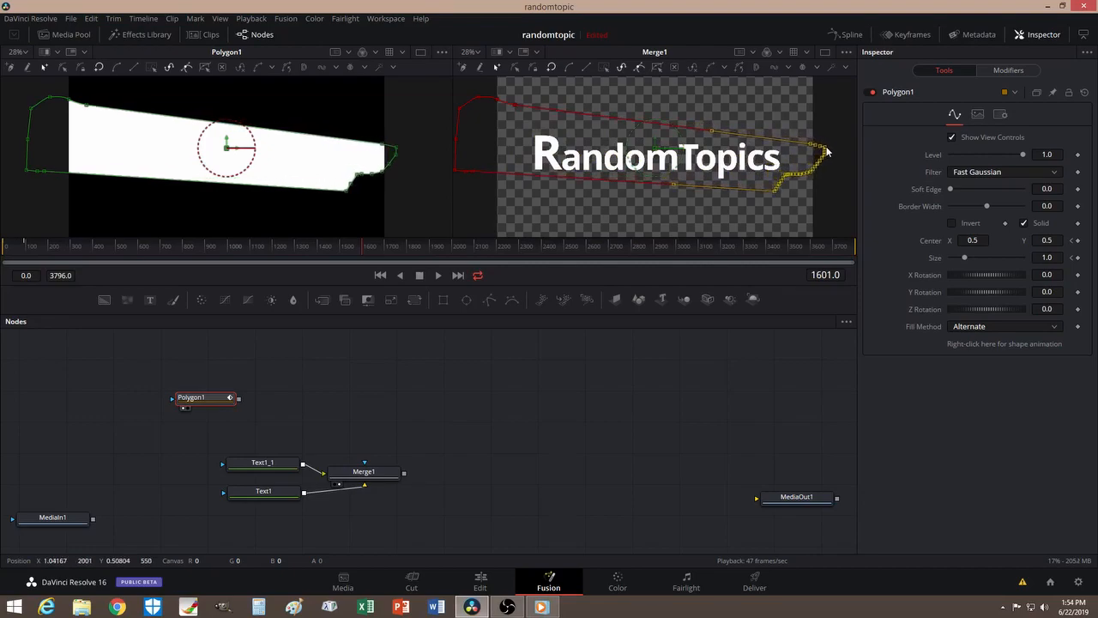
drag(825, 151, 812, 155)
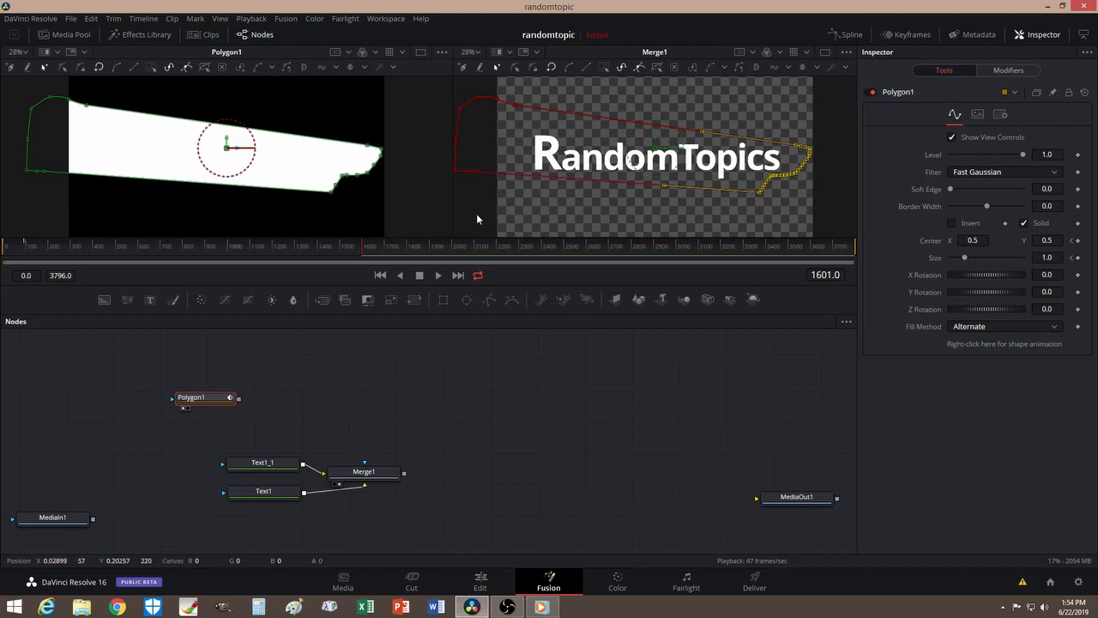
Scrub back through the mask animation to near its start and save the project
drag(357, 247, 363, 326)
drag(362, 246, 29, 253)
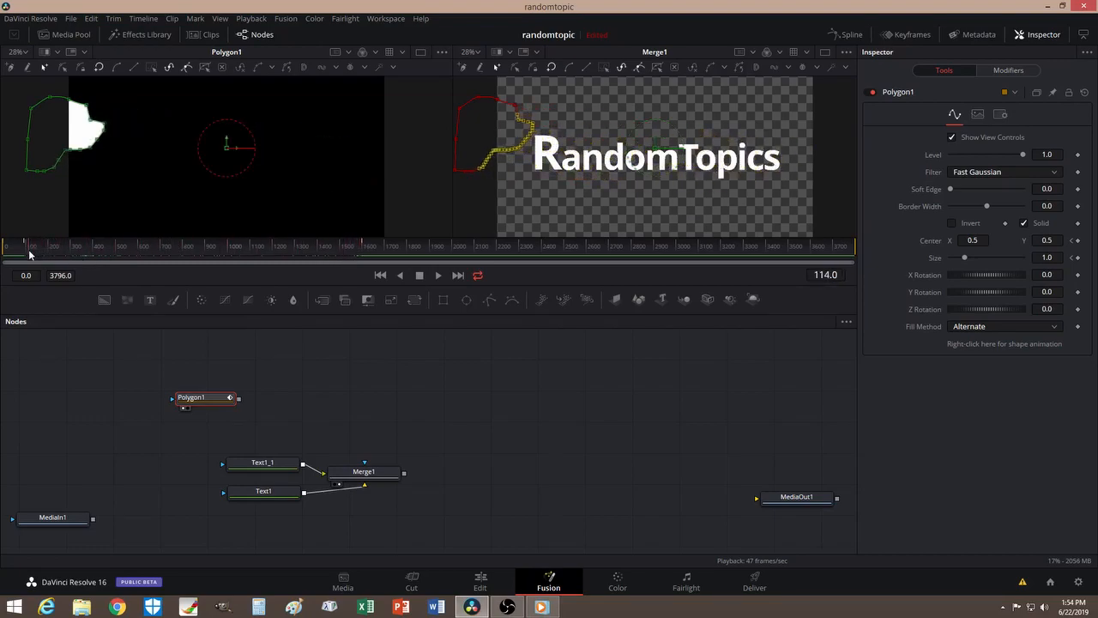
click(71, 18)
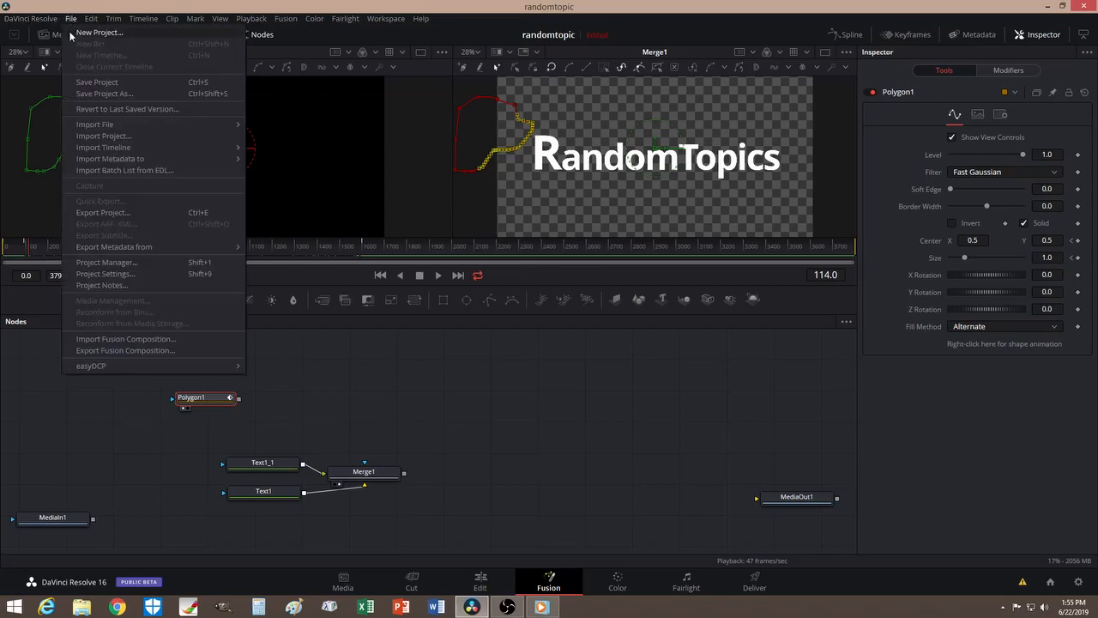
click(87, 82)
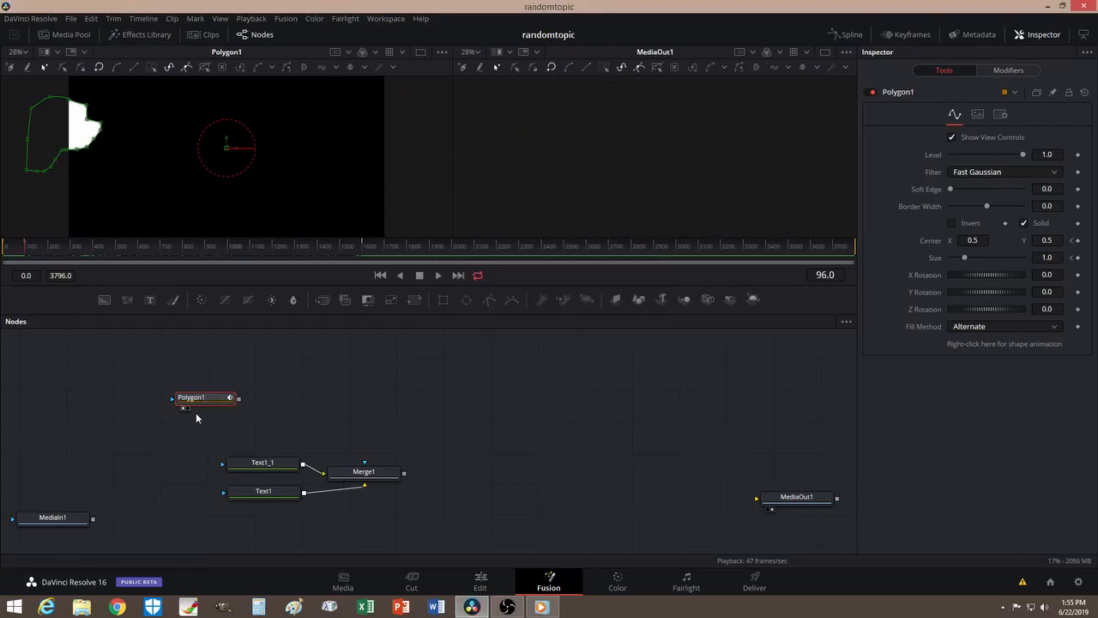
Show the Merge node in the second viewer and scrub through the timeline to review how the mask crosses the title
click(341, 484)
drag(43, 250, 22, 267)
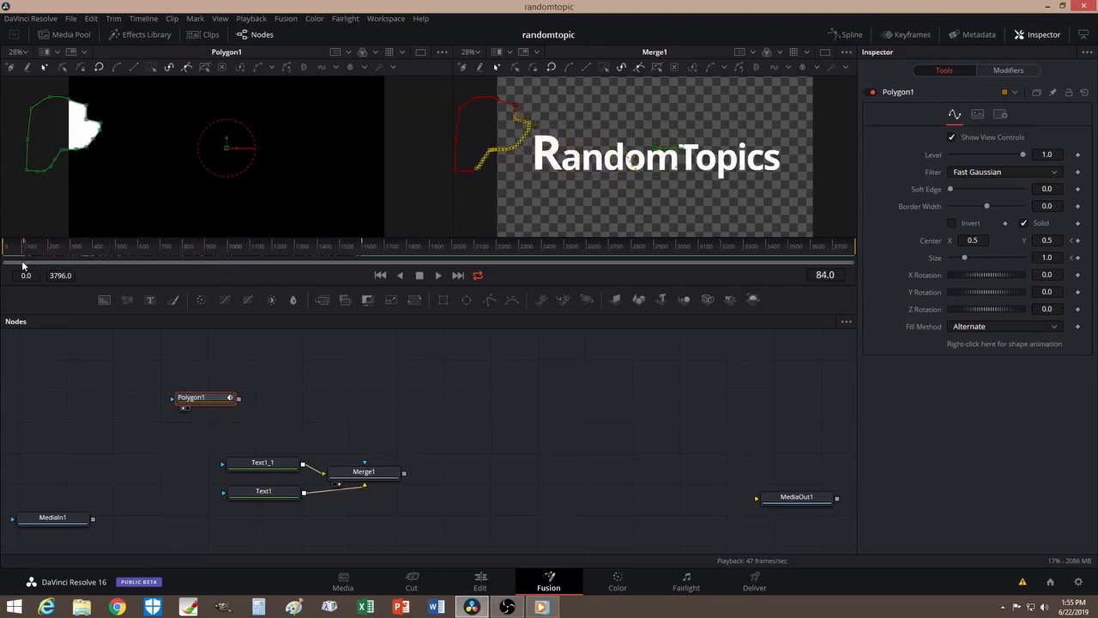
drag(196, 398, 222, 377)
click(215, 400)
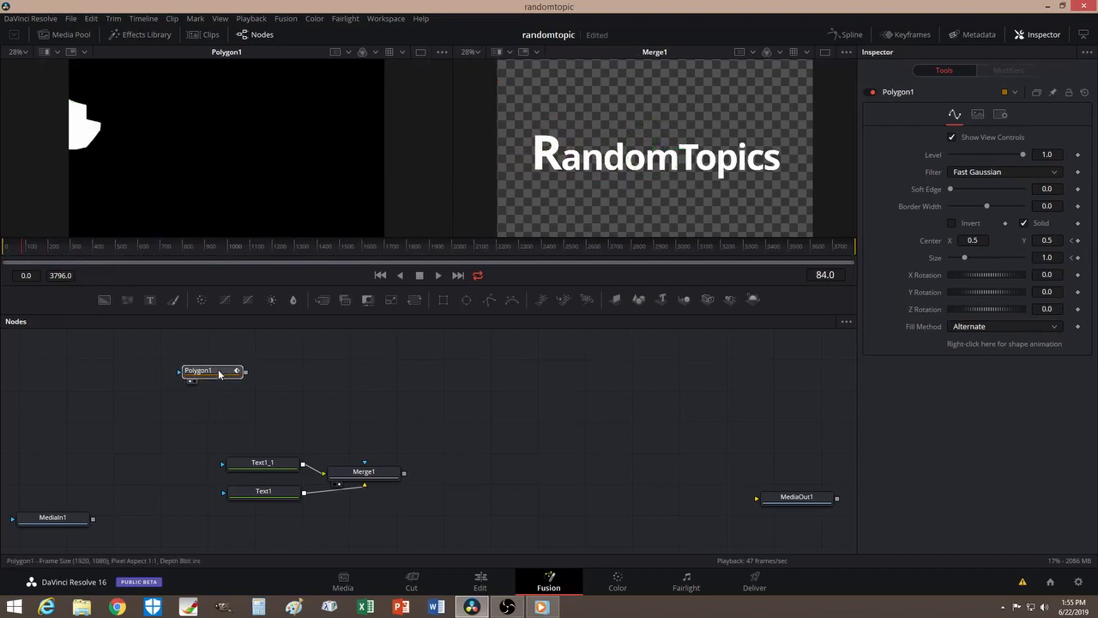
drag(59, 254, 185, 245)
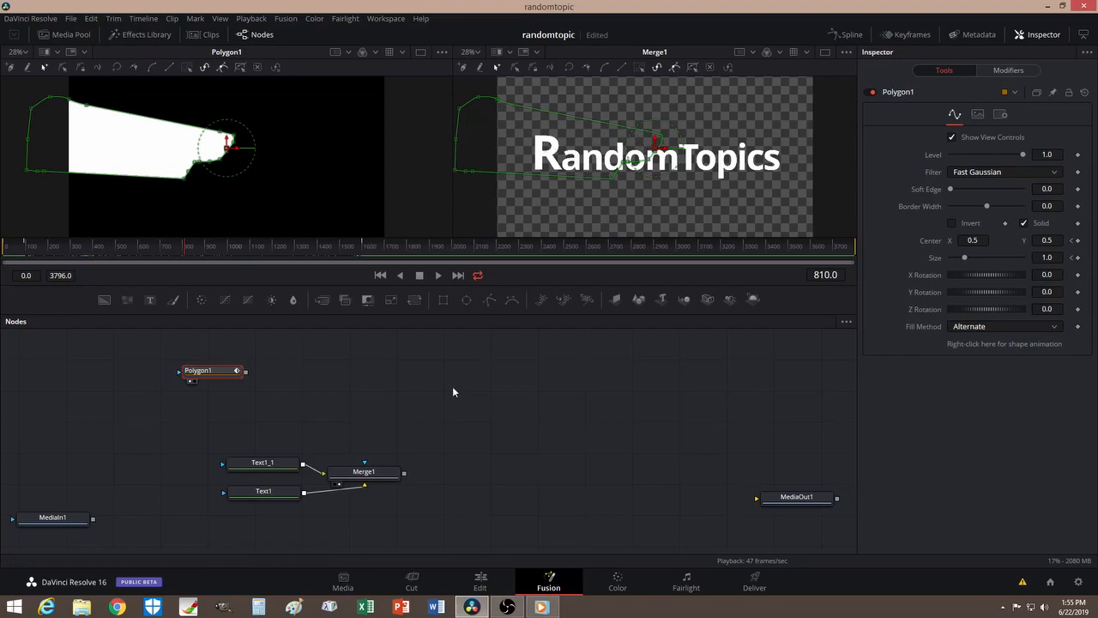
Move the Merge node slightly away from the text nodes and place the Polygon node above them
drag(213, 379, 154, 381)
drag(356, 475, 368, 478)
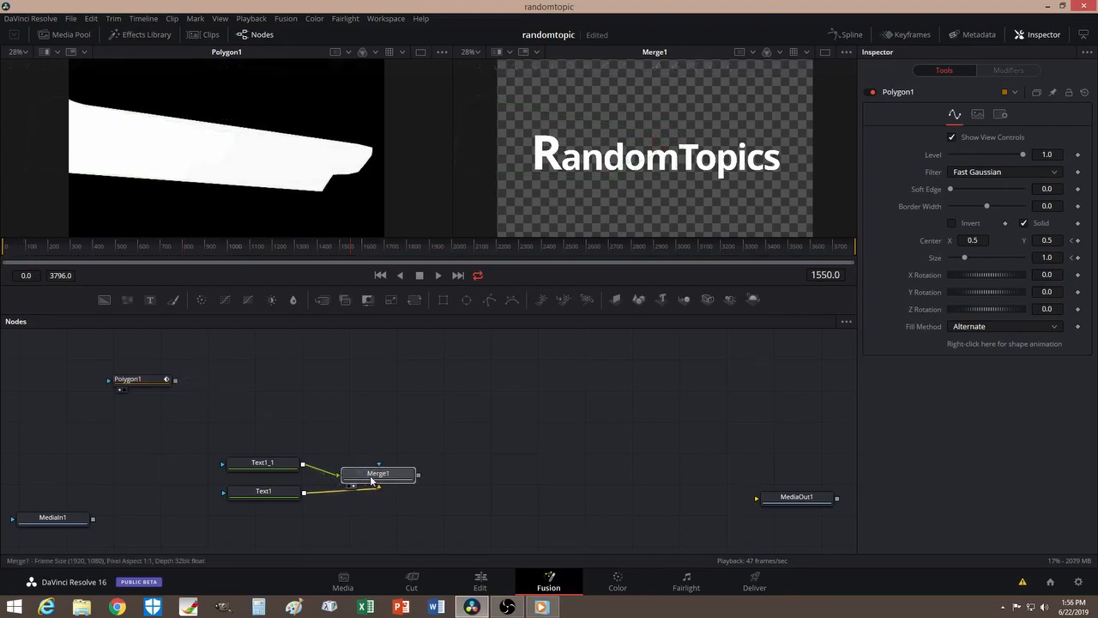
click(146, 381)
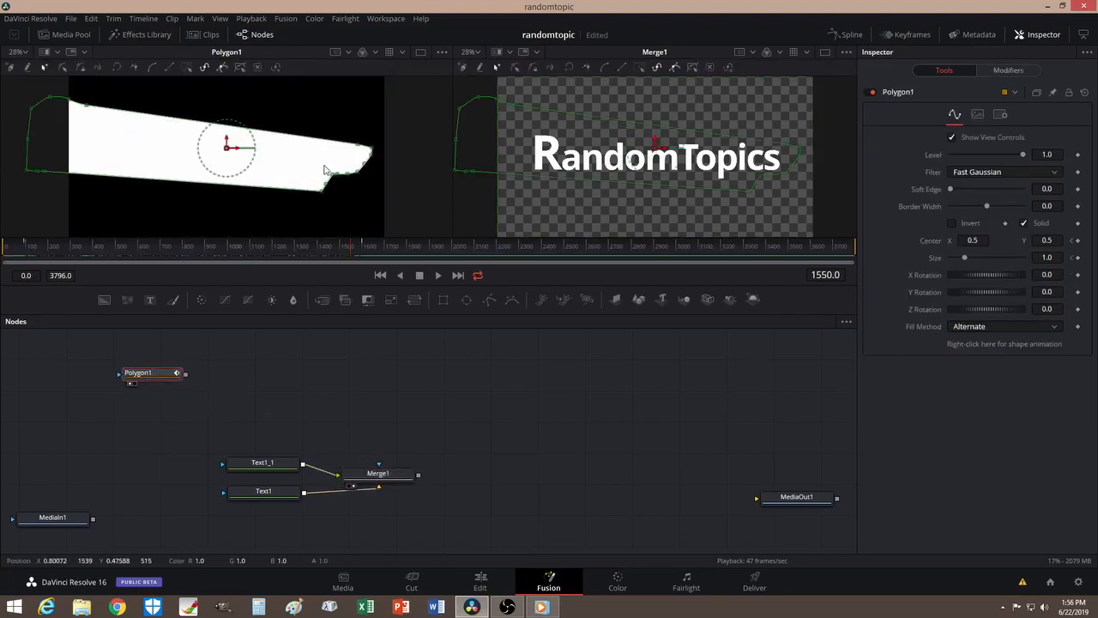
drag(138, 380, 171, 380)
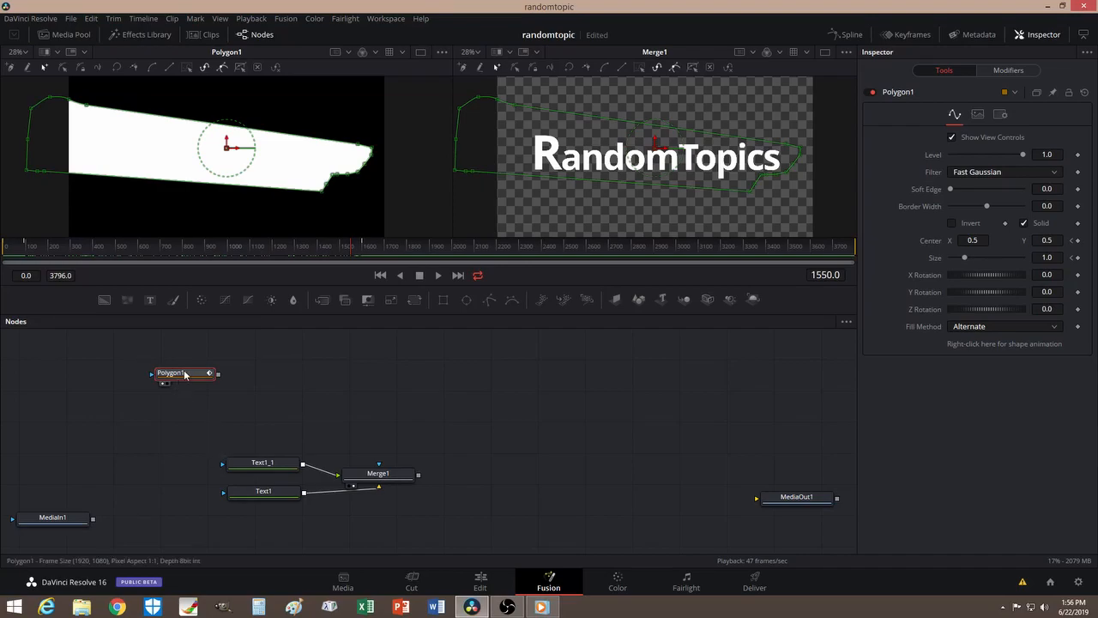
drag(184, 379, 222, 375)
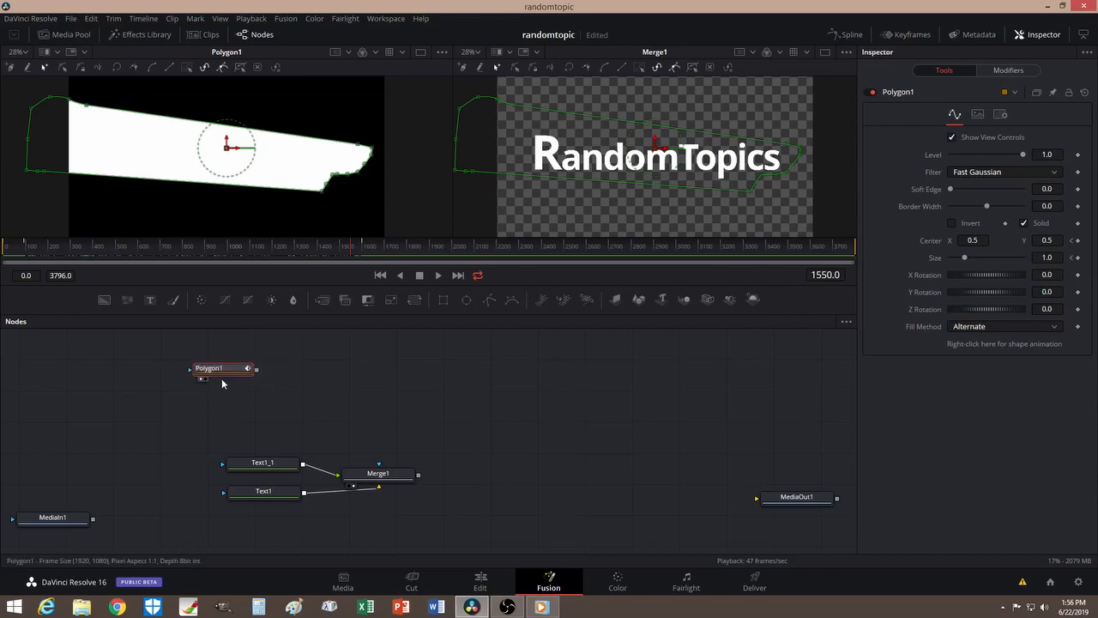
Paste an instance of the Polygon node below the original
click(160, 420)
key(ctrl+shift+v)
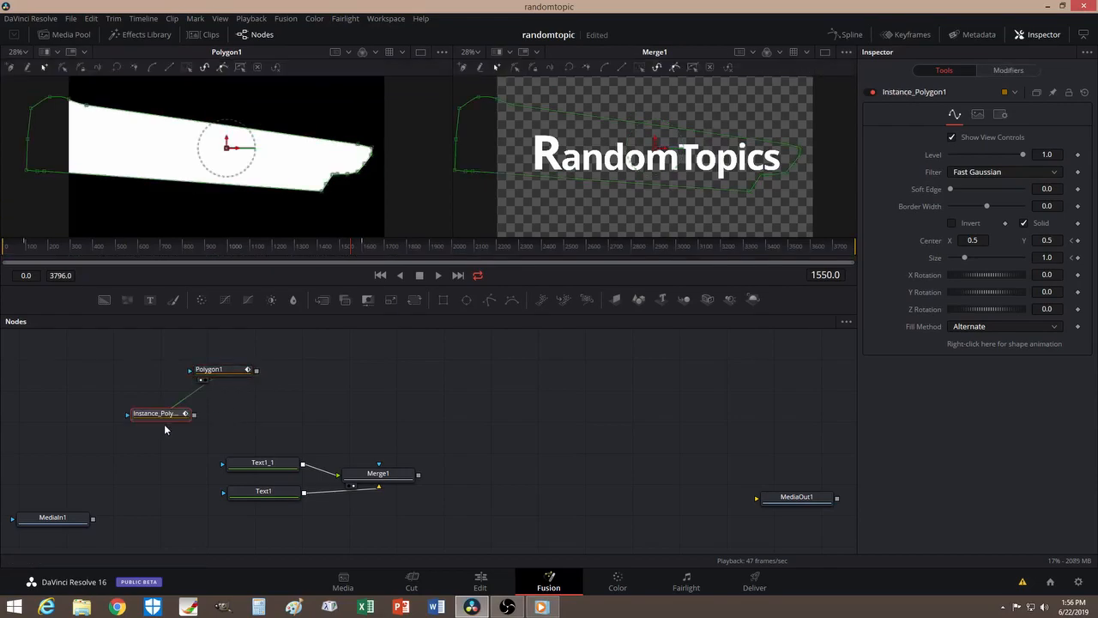
drag(163, 413, 161, 416)
Show the polygon instance in the second viewer and compare its settings with those of the original Polygon node
click(227, 374)
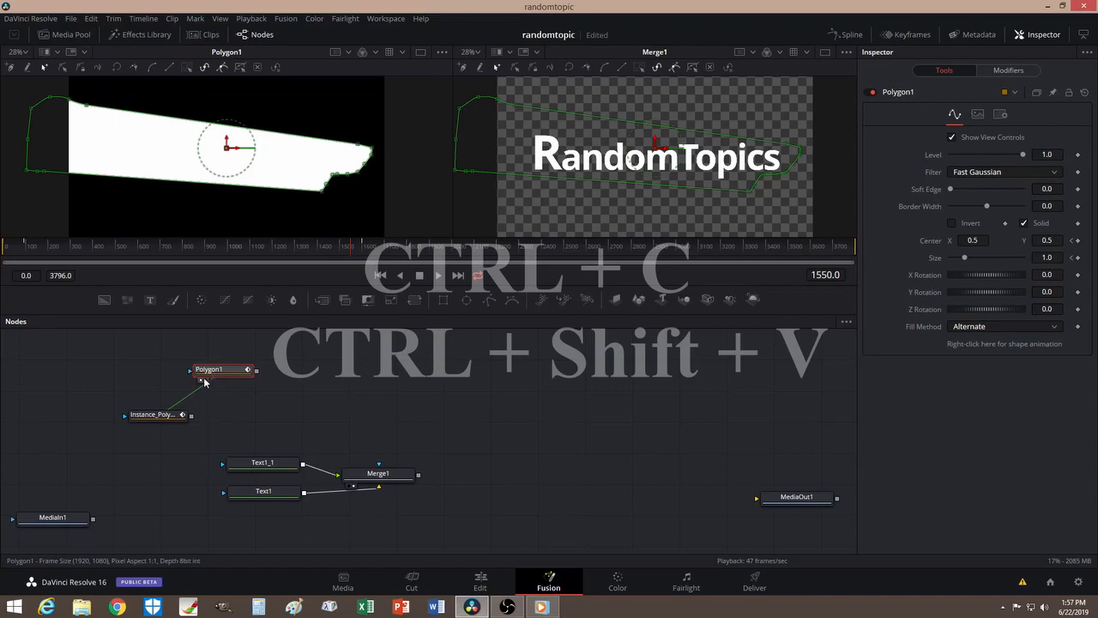
click(160, 419)
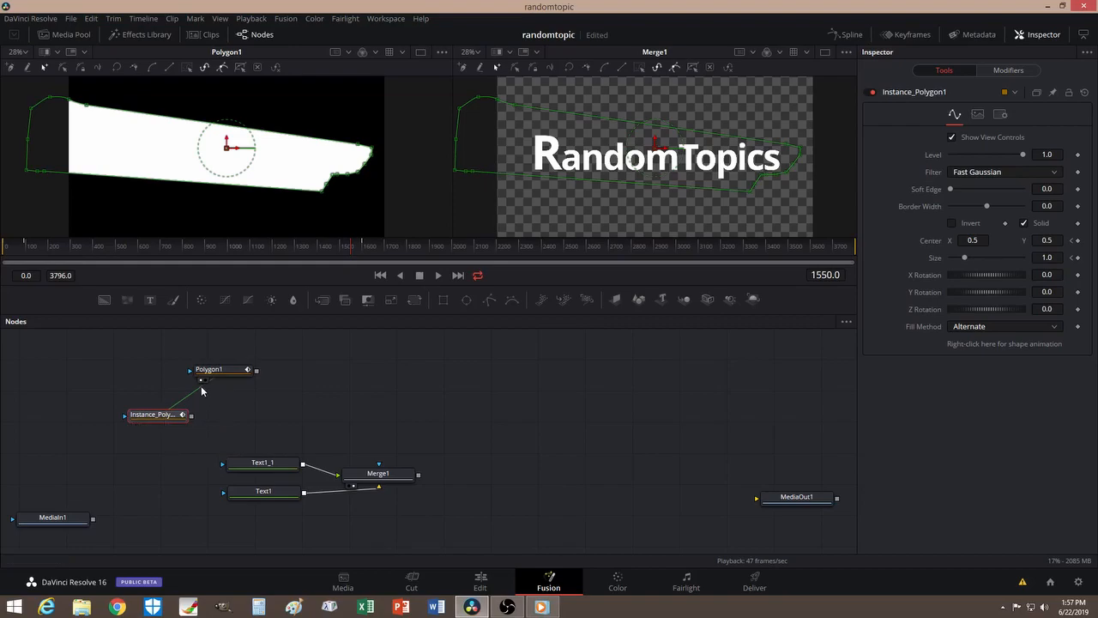
click(140, 425)
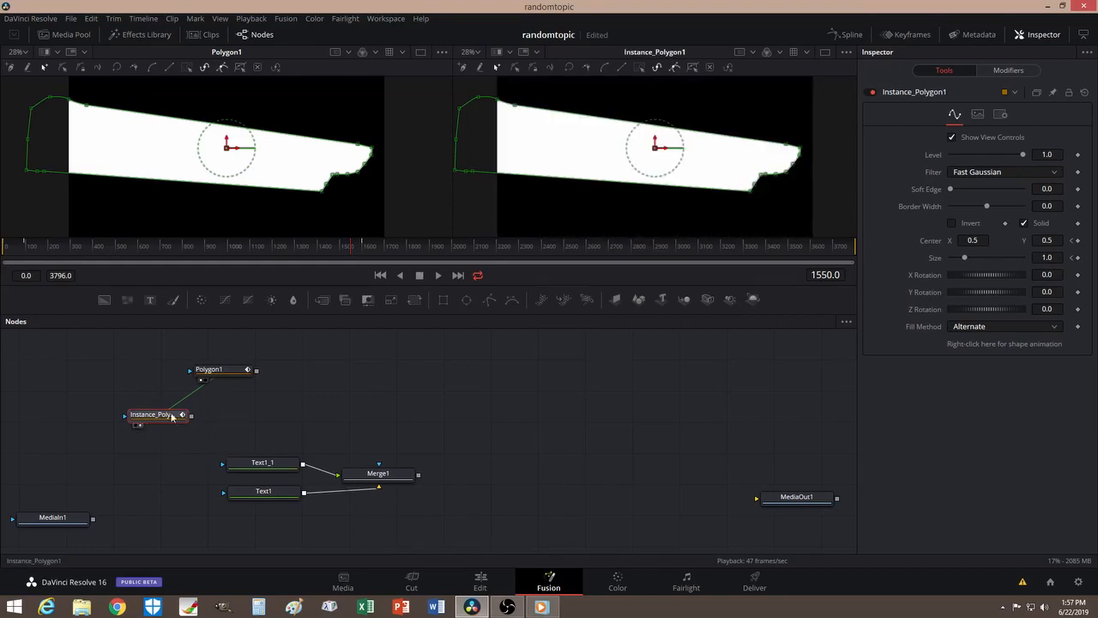
click(215, 373)
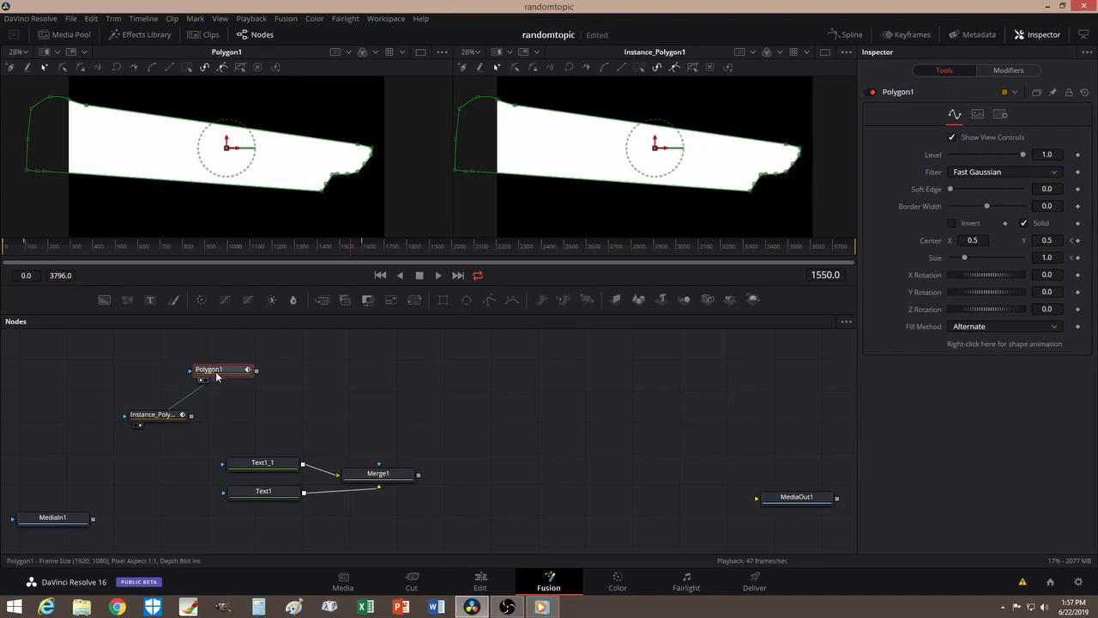
click(163, 416)
mouse_move(154, 418)
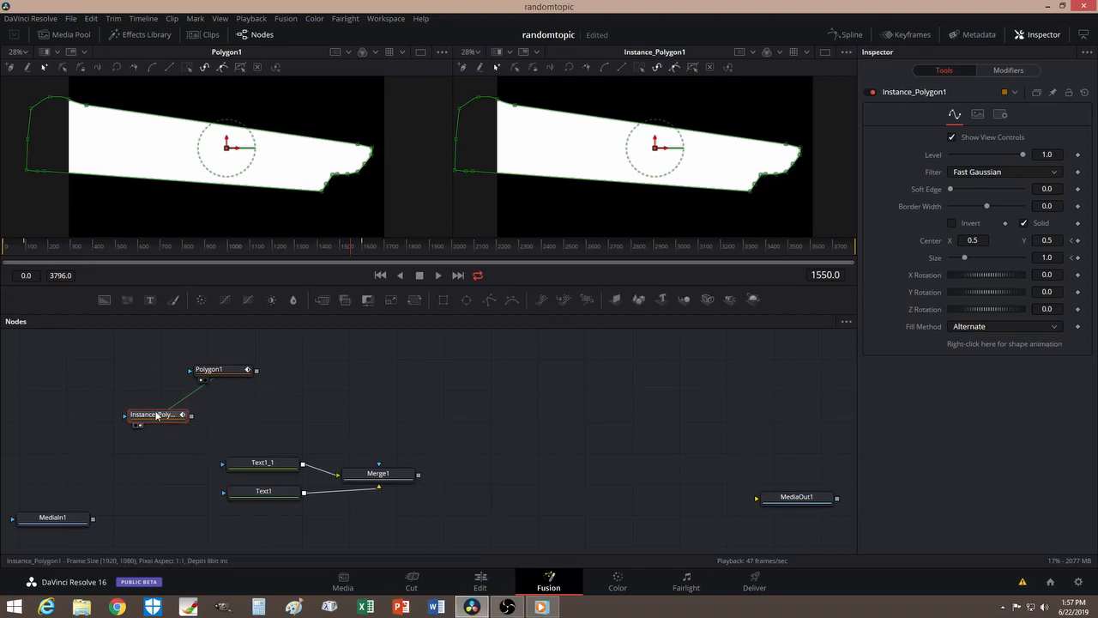
Deinstance the polygon instance's Border Width setting and rearrange the instance and the original Polygon node
drag(209, 370, 133, 372)
drag(158, 421, 169, 421)
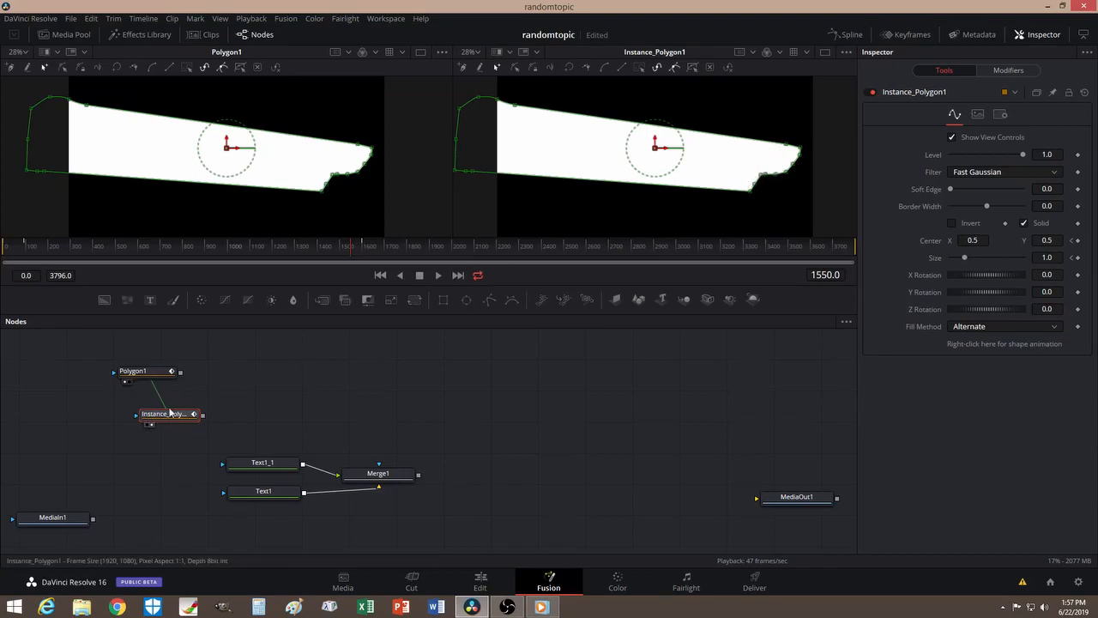
right_click(920, 209)
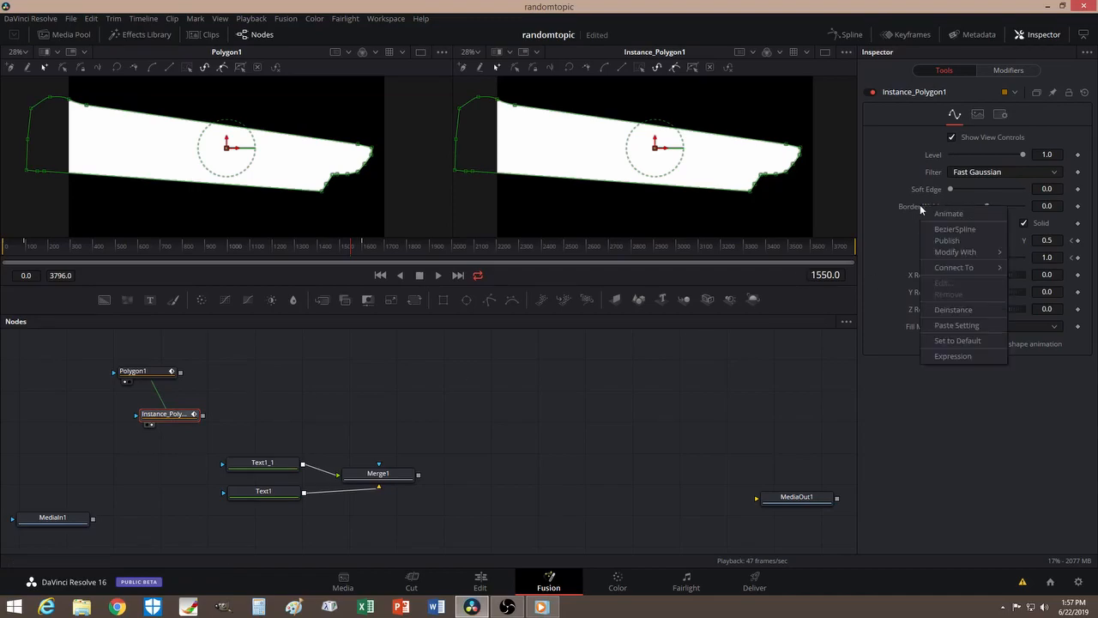
click(955, 311)
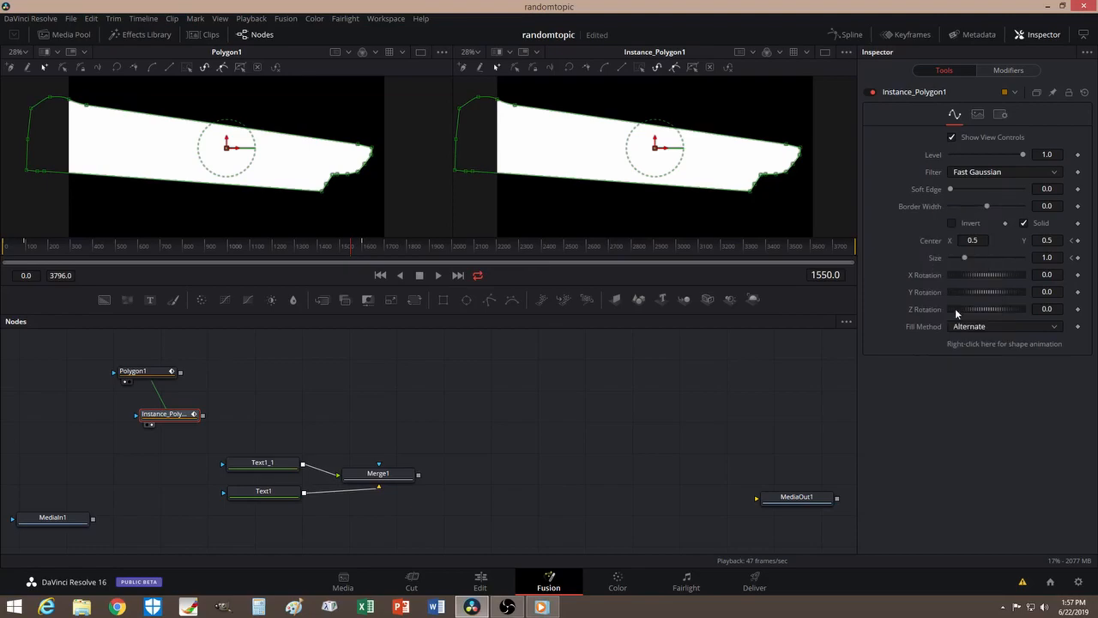
drag(159, 419, 133, 426)
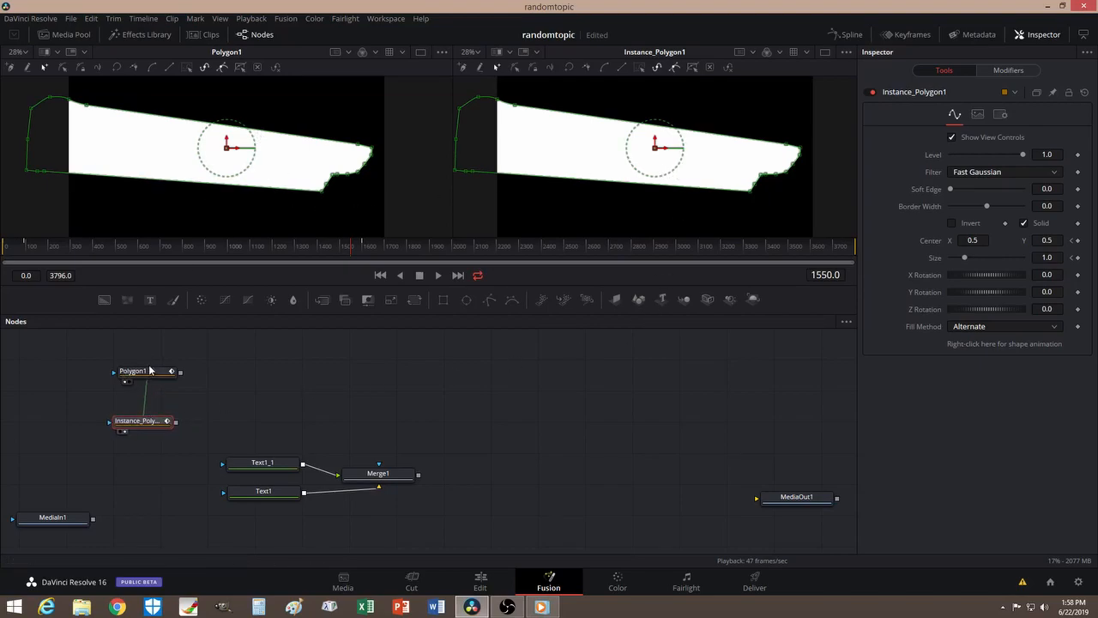
drag(150, 371, 187, 370)
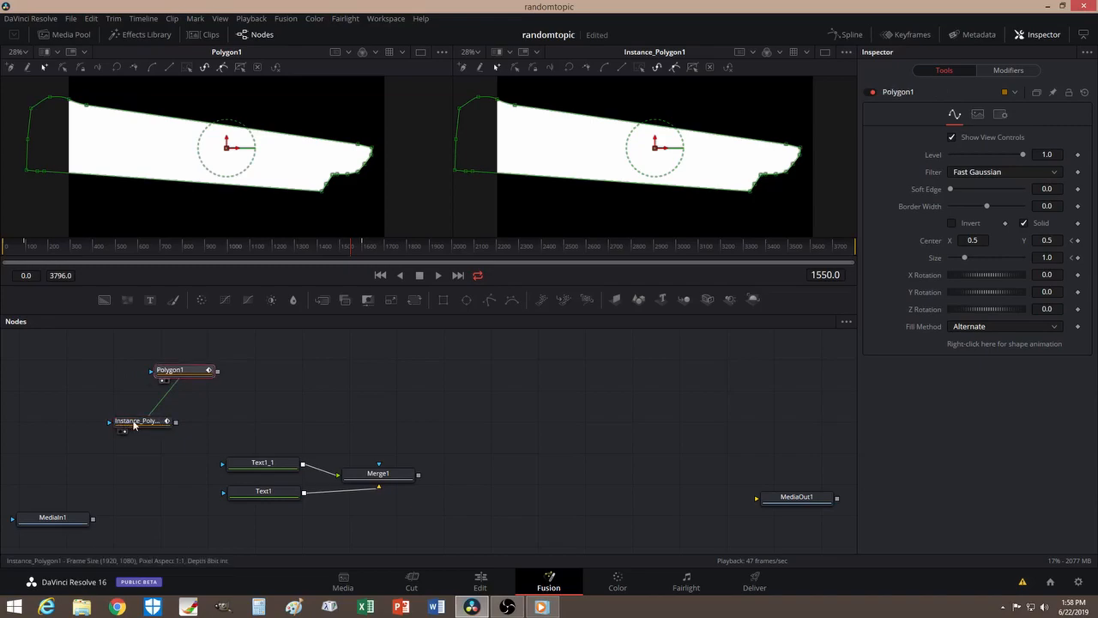
Try a larger Size of 1.102 and a smaller one of 0.906 on the polygon instance, and reset it to default
click(135, 421)
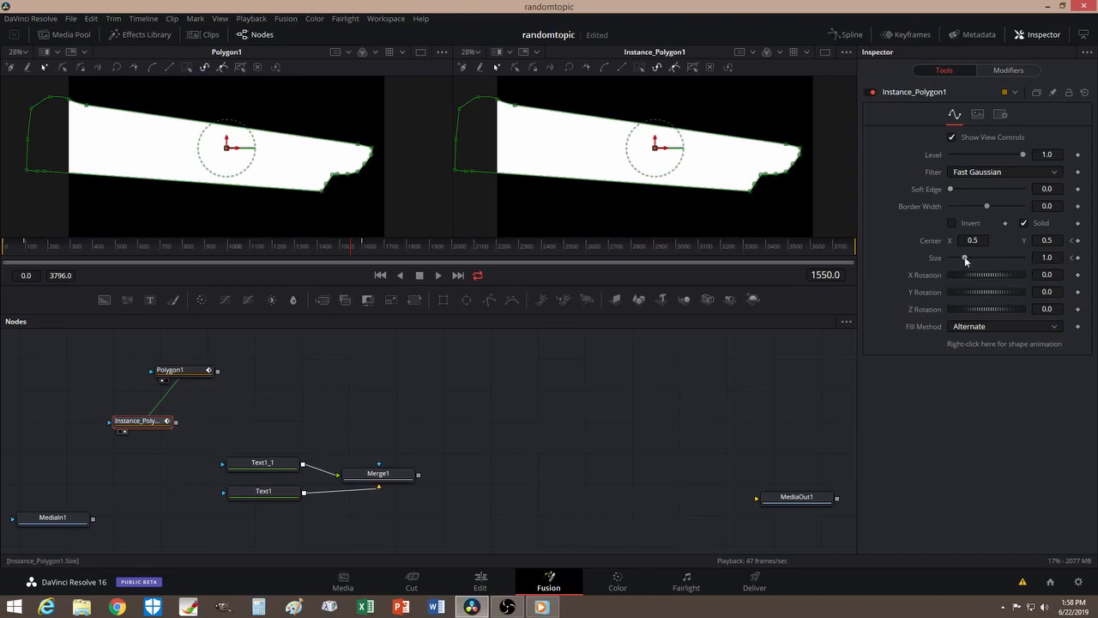
drag(964, 257, 966, 257)
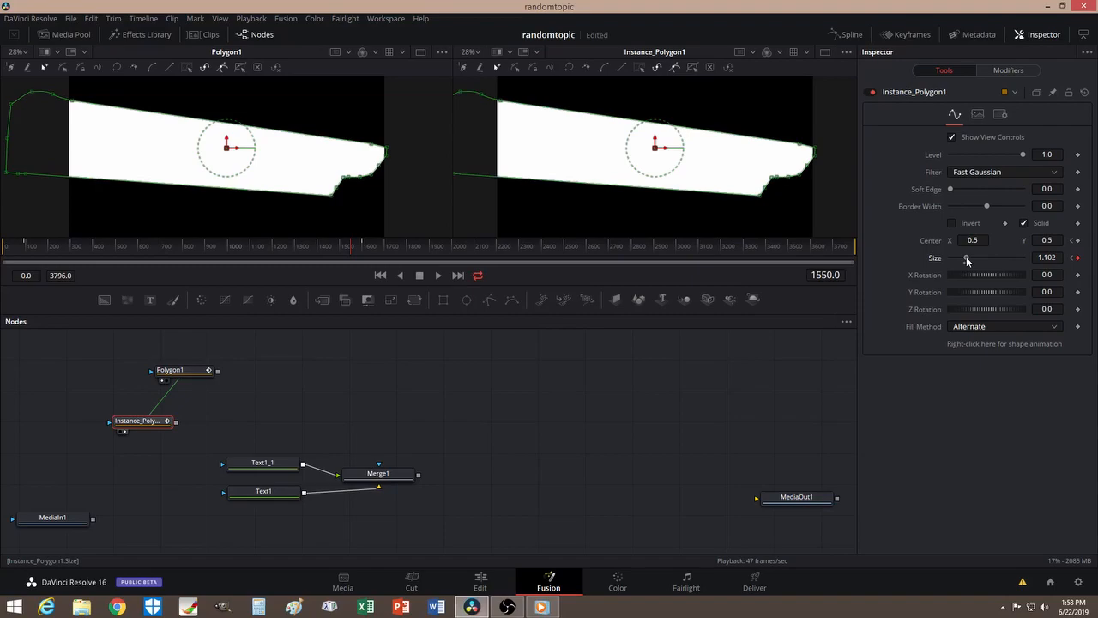
drag(967, 256, 963, 257)
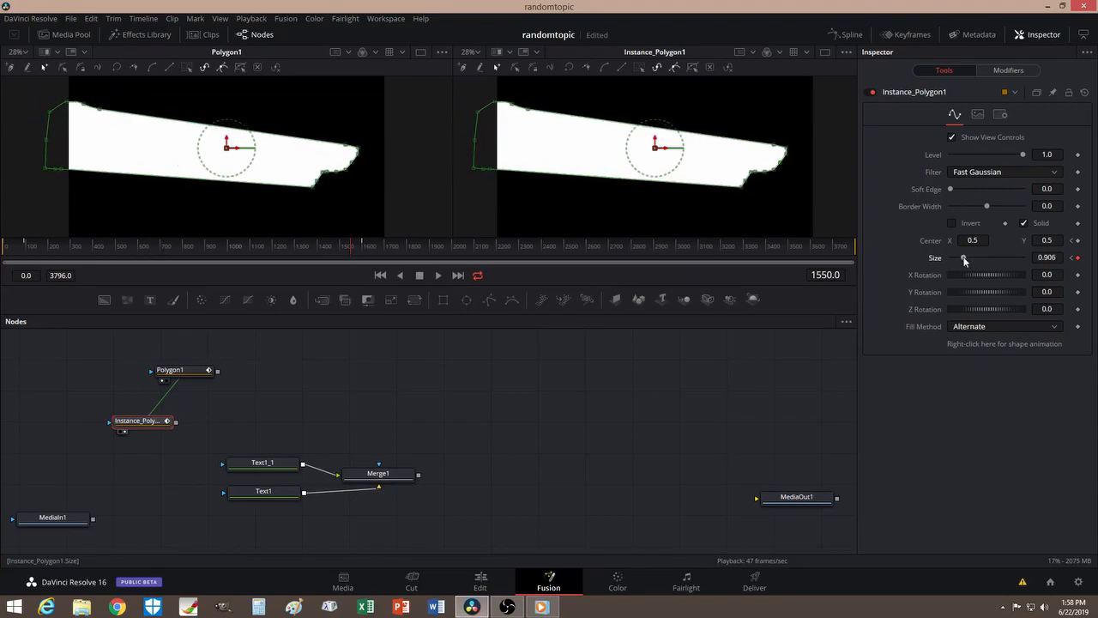
double_click(937, 259)
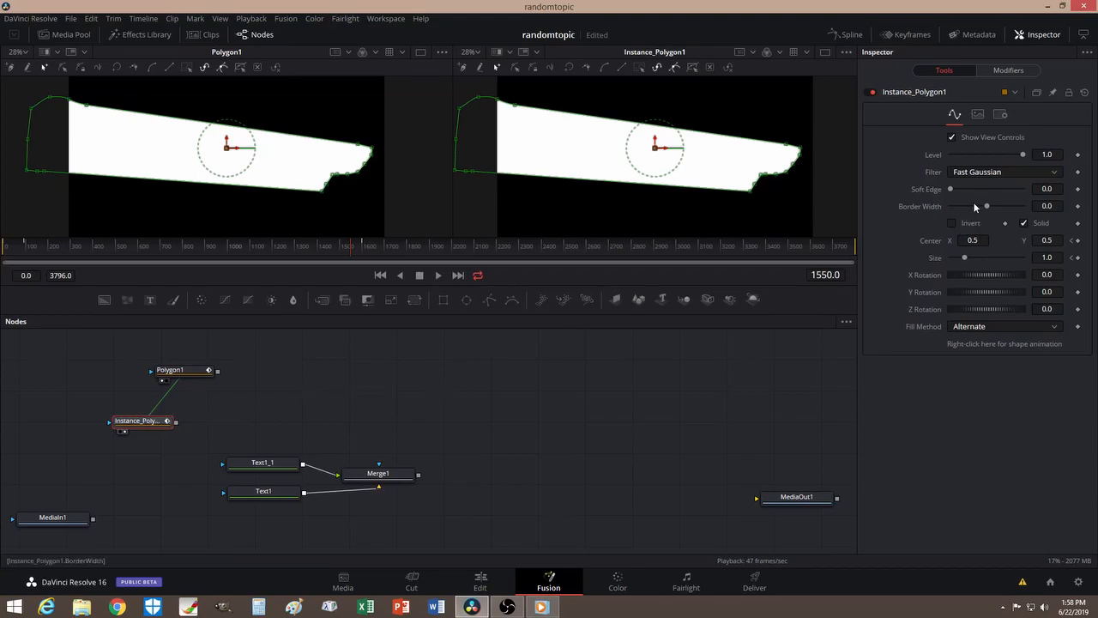
Set the polygon instance's Border Width to -0.044 and shift the instance node slightly
drag(986, 205, 979, 207)
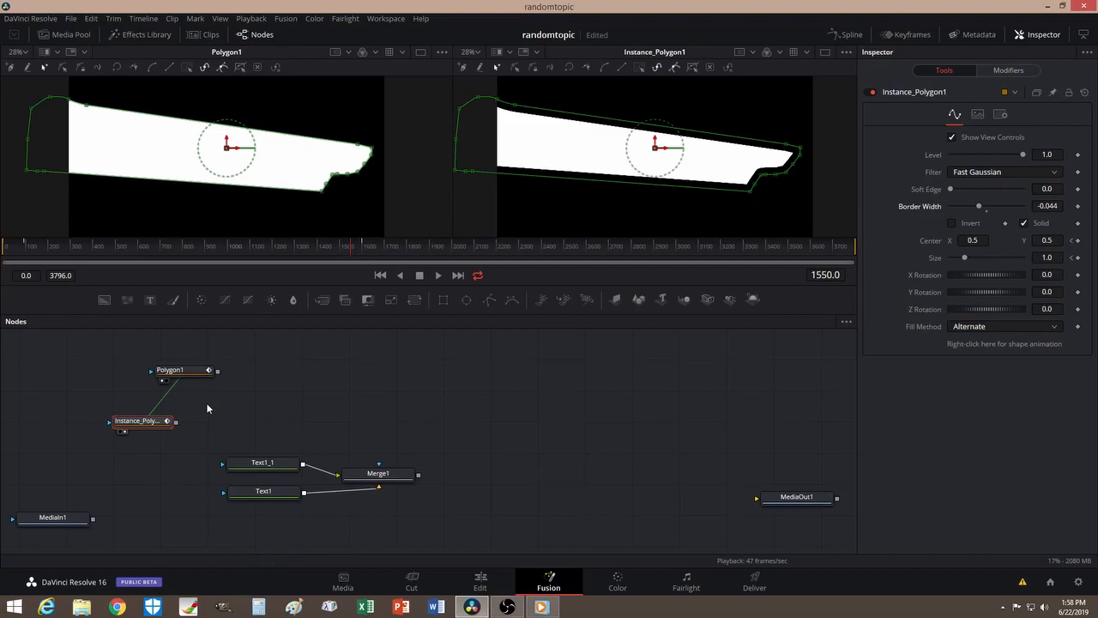
drag(136, 423, 141, 422)
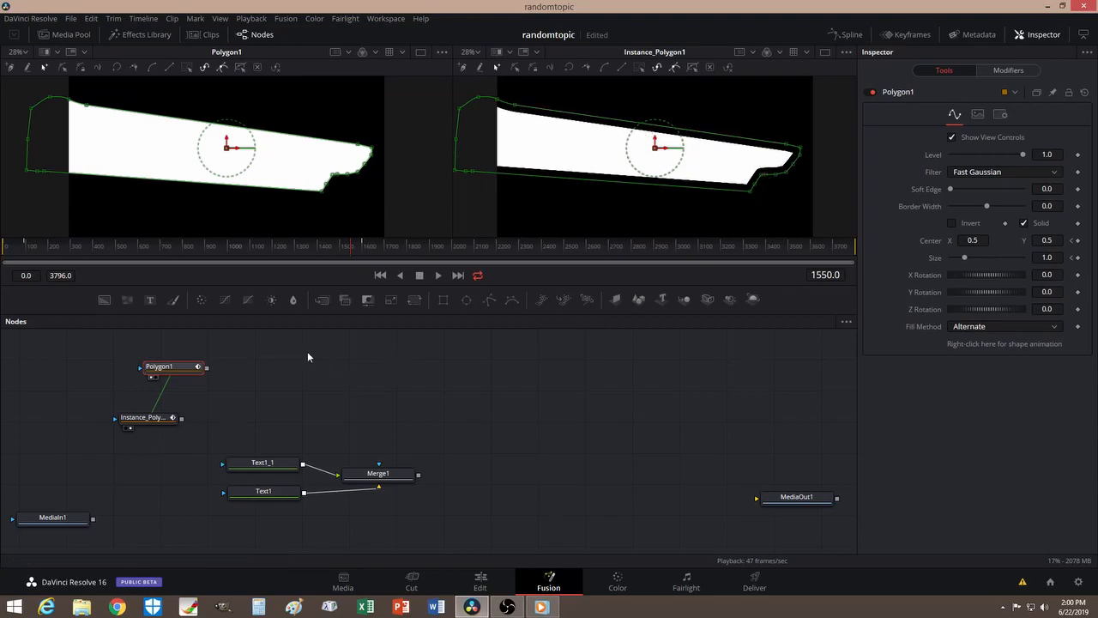
Add a Merge node beside the polygon nodes, with the original Polygon as background and its instance as foreground
drag(324, 298, 281, 392)
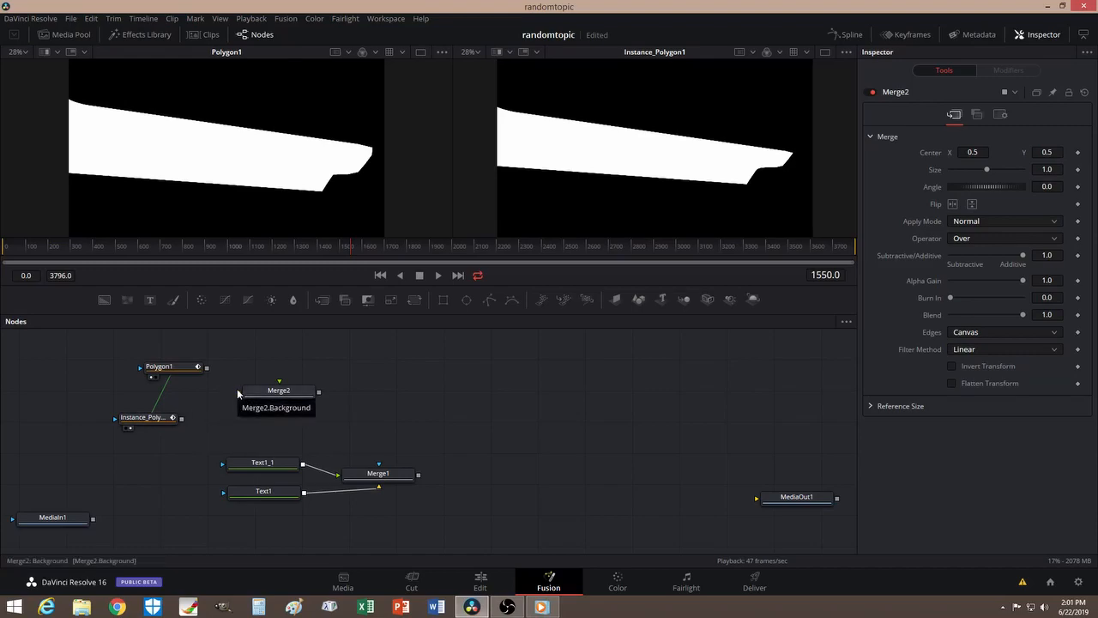
drag(181, 419, 286, 406)
click(290, 395)
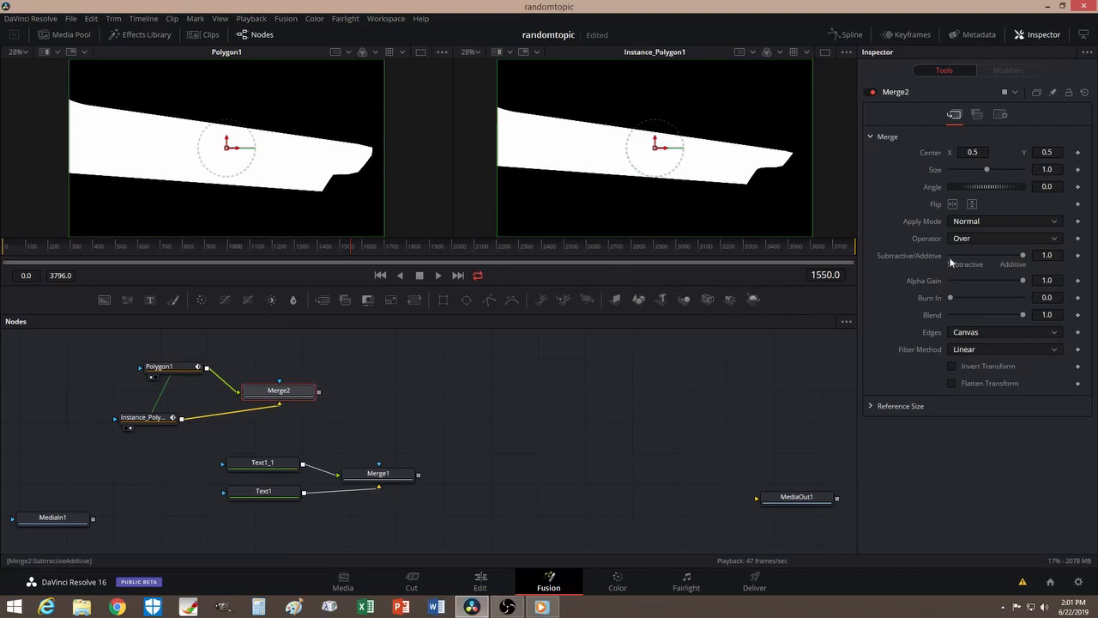
Set the new Merge node's Operator to XOr and show its result in the second viewer
click(1021, 240)
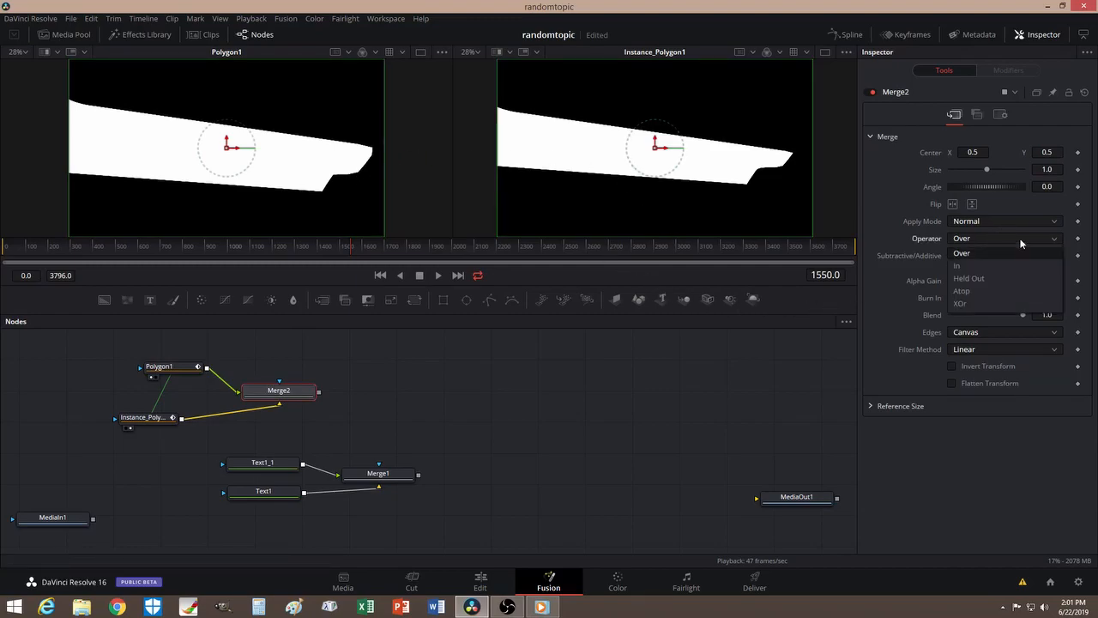
click(971, 305)
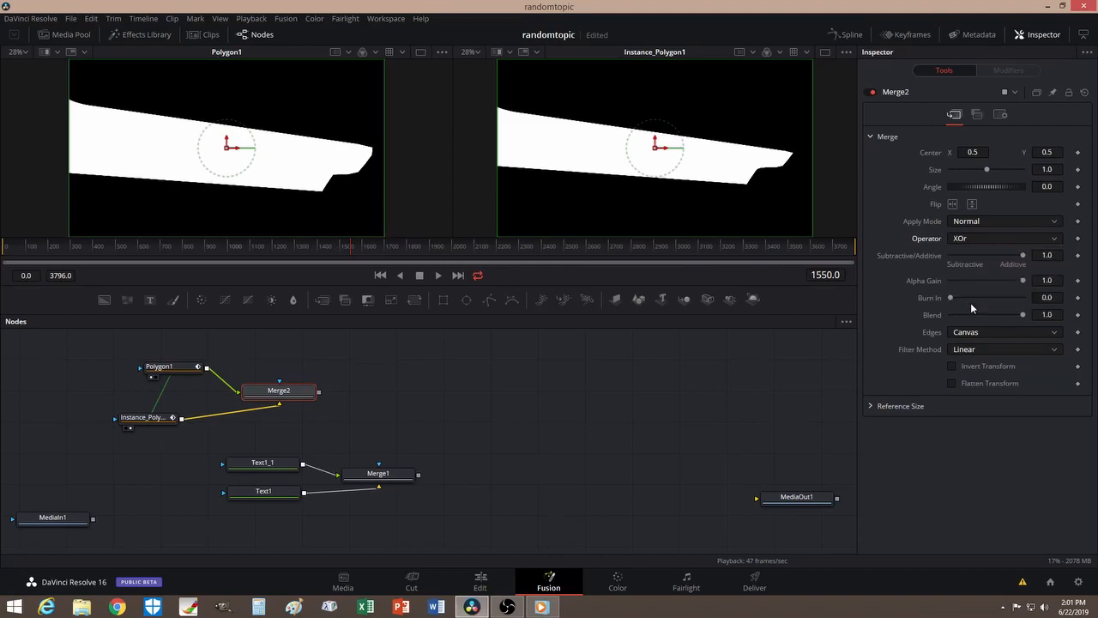
click(254, 403)
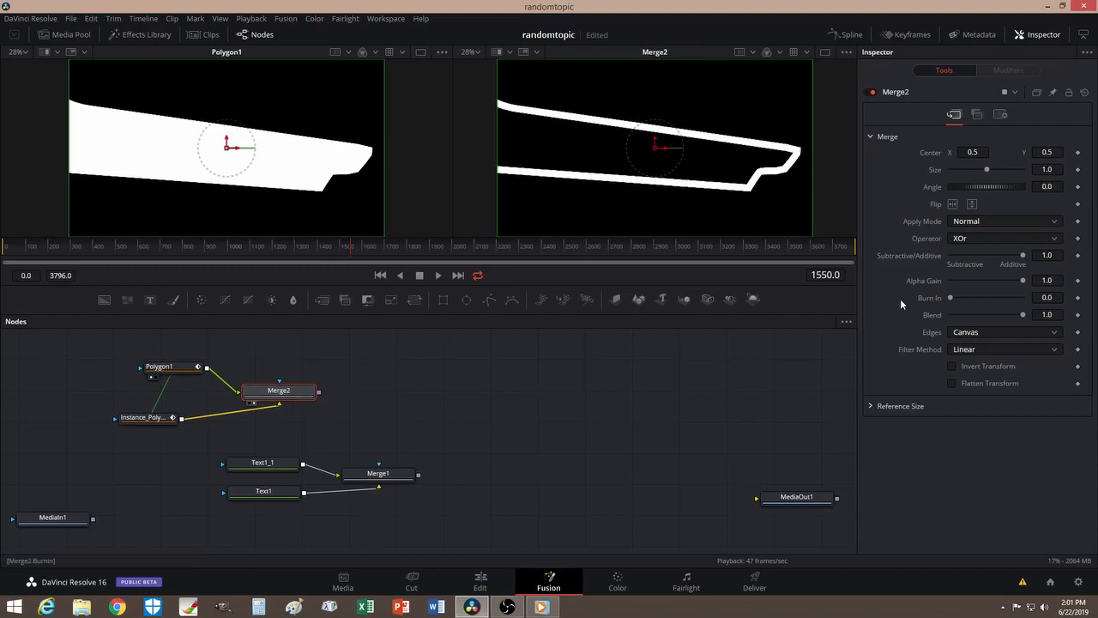
Switch the polygon merge's Operator to Over for comparison and return it to XOr
click(969, 243)
click(972, 255)
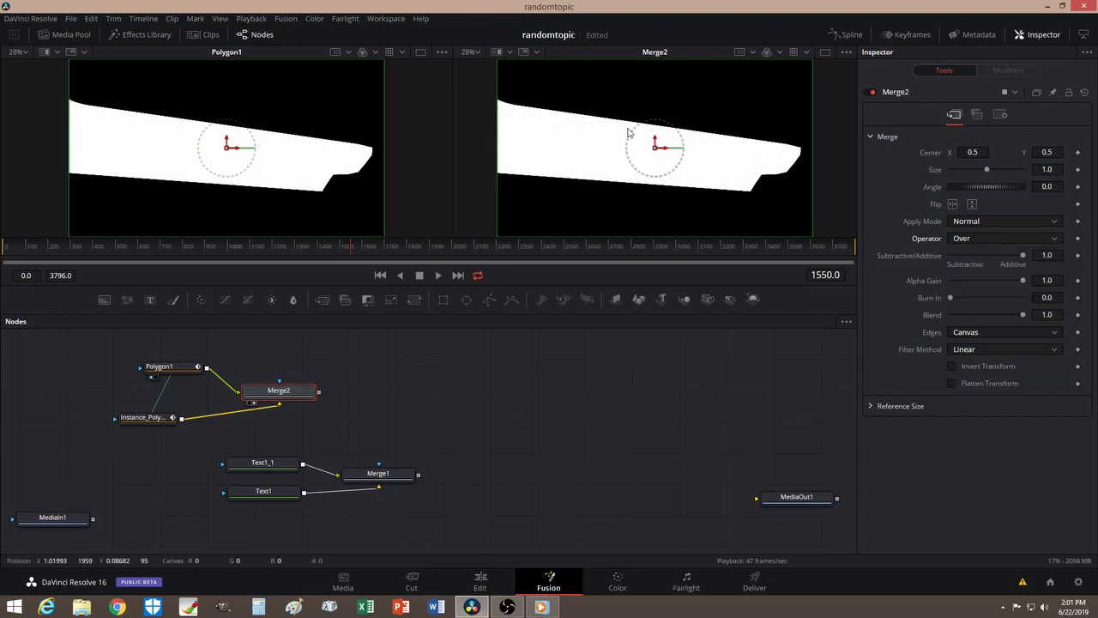
click(970, 239)
click(970, 301)
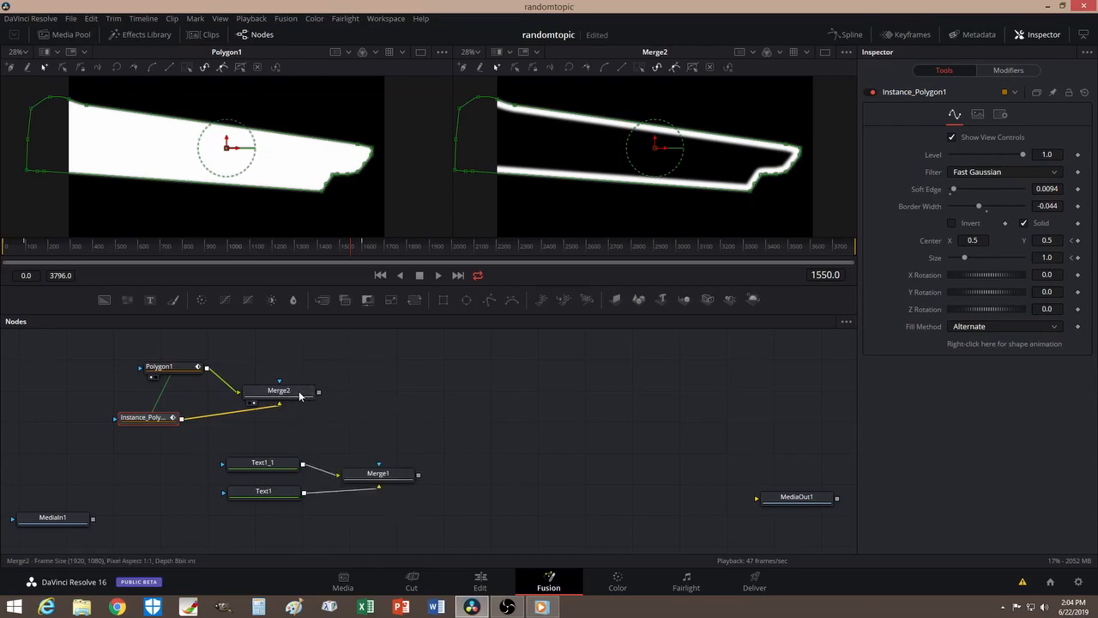
Rearrange the polygon nodes into a stack with the polygon merge close beside them, leaving room for more nodes
drag(283, 392, 271, 388)
drag(167, 368, 132, 366)
drag(153, 421, 124, 365)
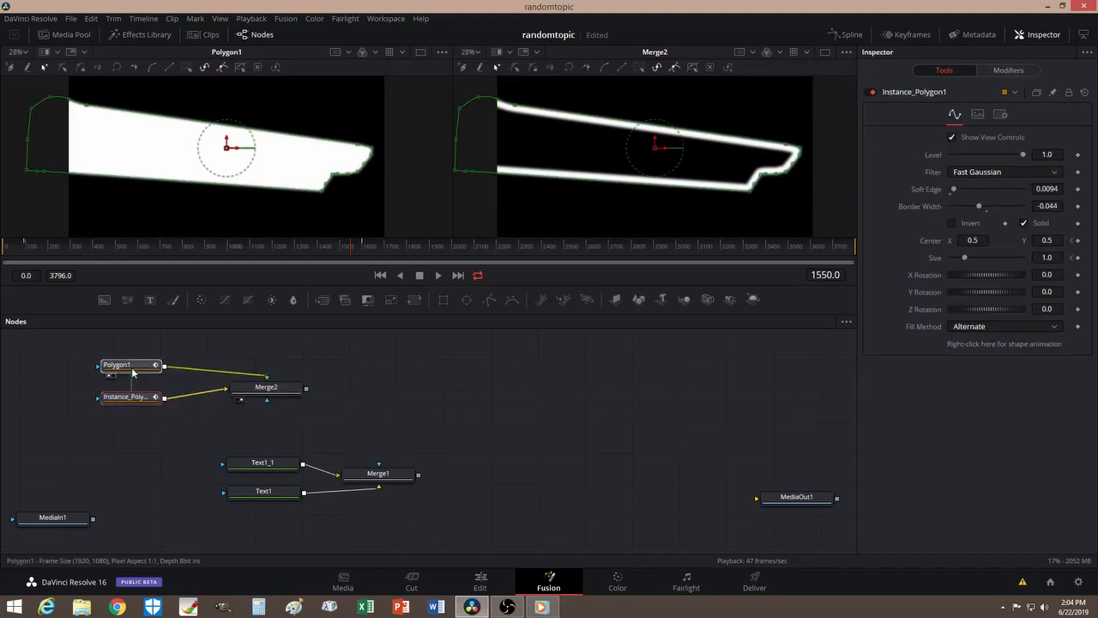
drag(239, 393, 228, 383)
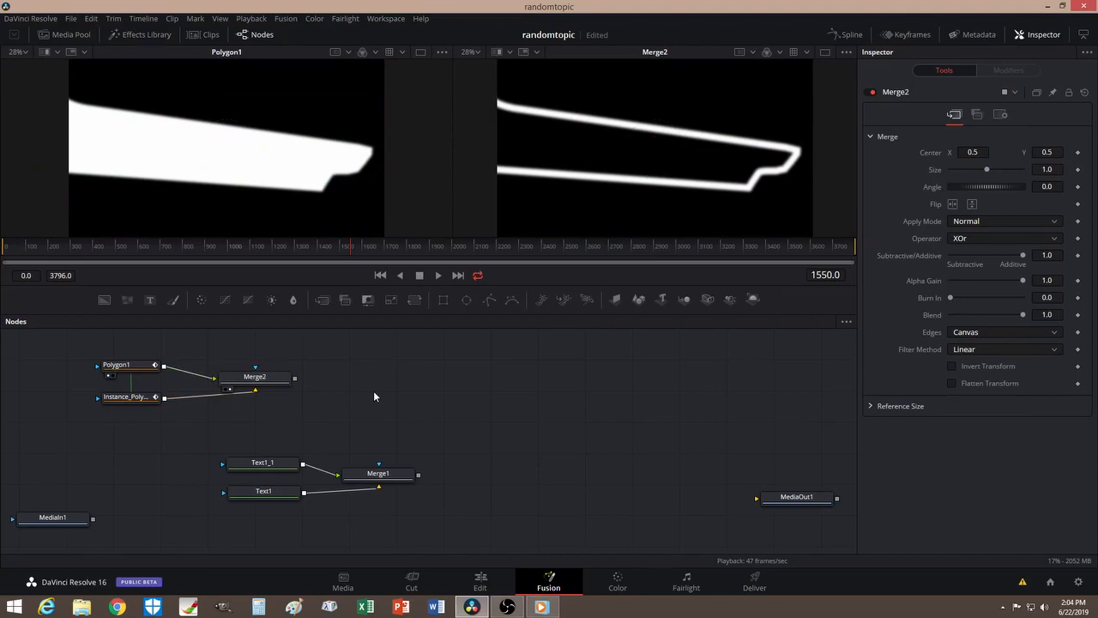
Add a Bitmap mask node beside the polygon merge and feed the merge's output into it
key(shift+space)
text(Text+)
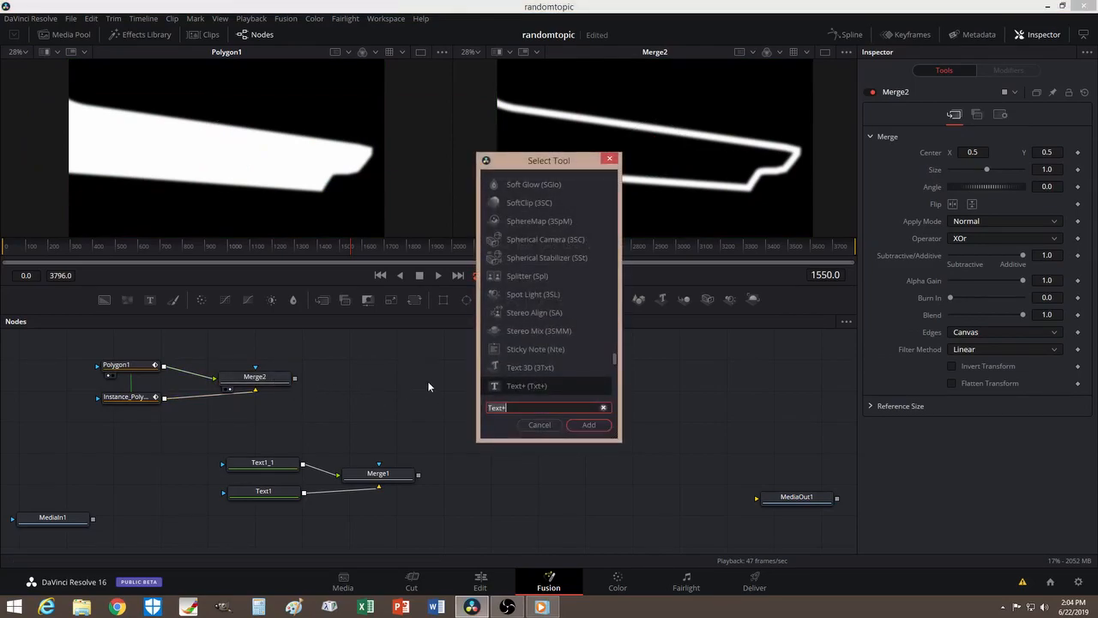
key(BackSpace)
key(BackSpace)
key(BackSpace)
key(BackSpace)
key(BackSpace)
text(bit)
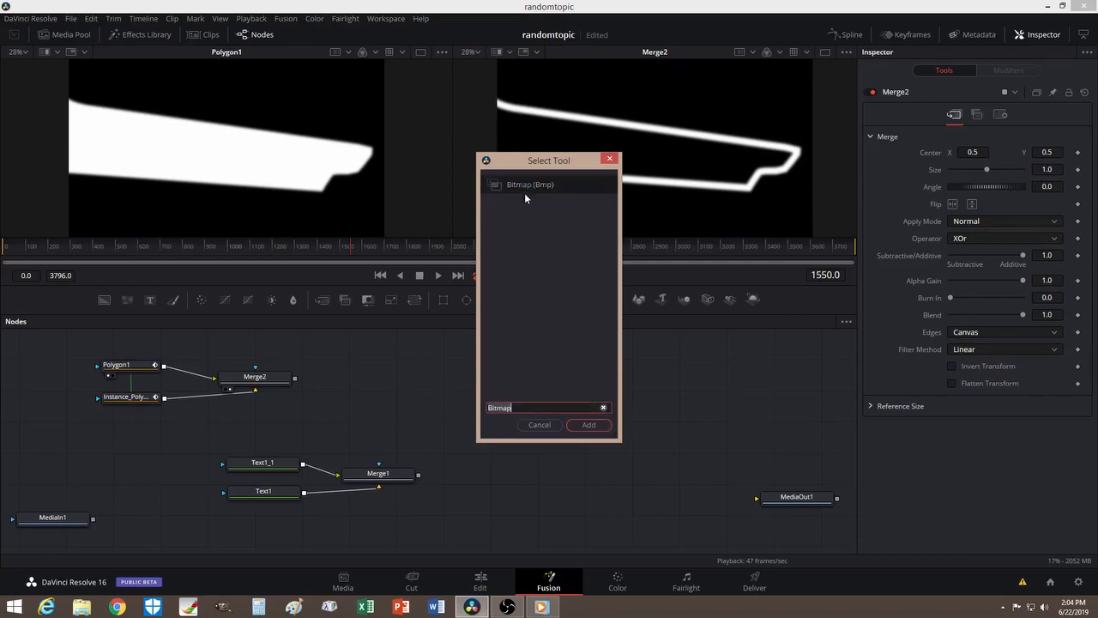
click(596, 429)
click(381, 392)
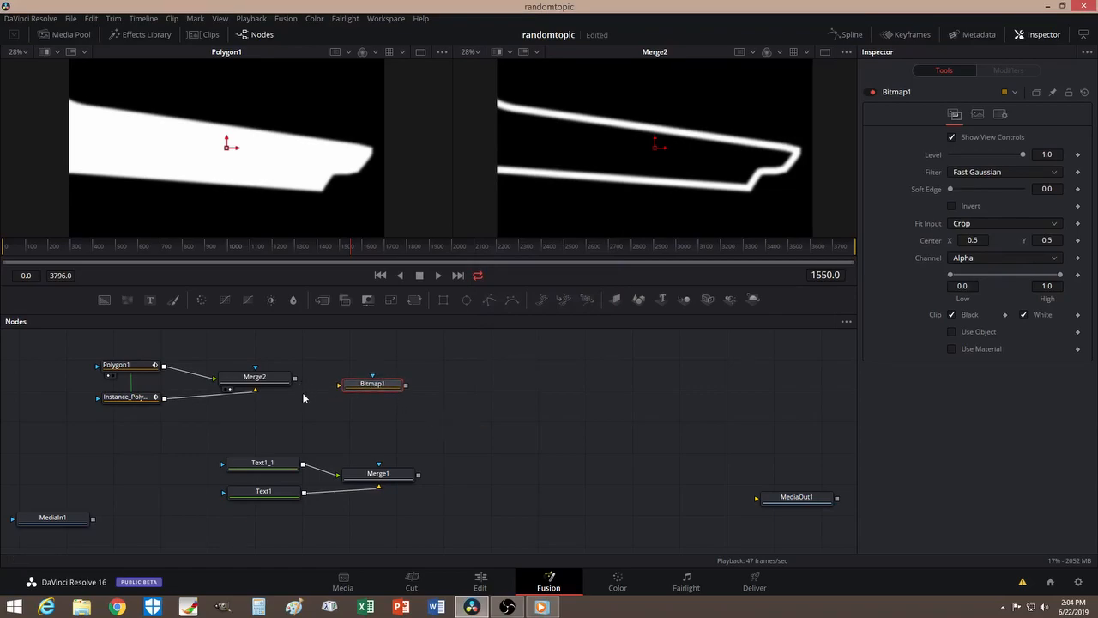
drag(295, 378, 351, 391)
click(470, 423)
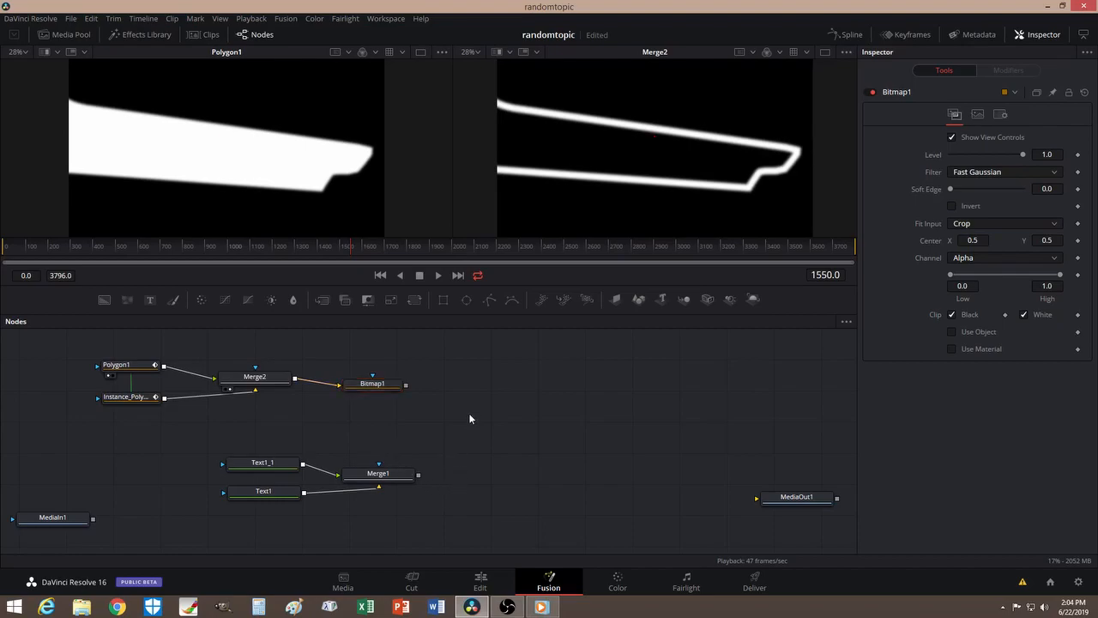
Add a Matte Control node and place it beside the text Merge node
key(shift+space)
text(ma)
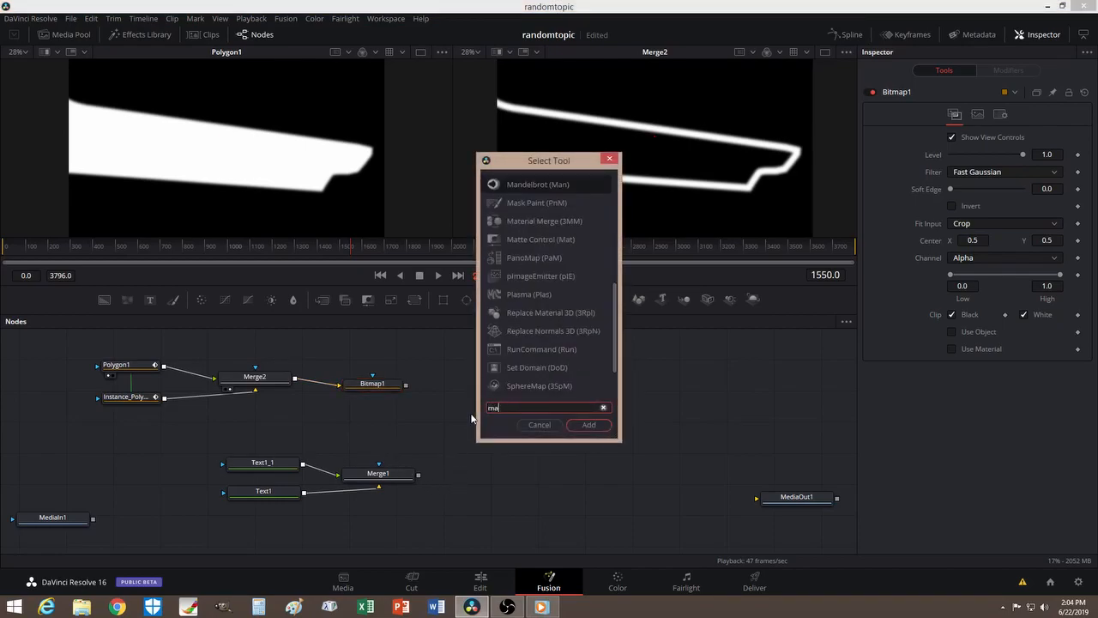
text(tt)
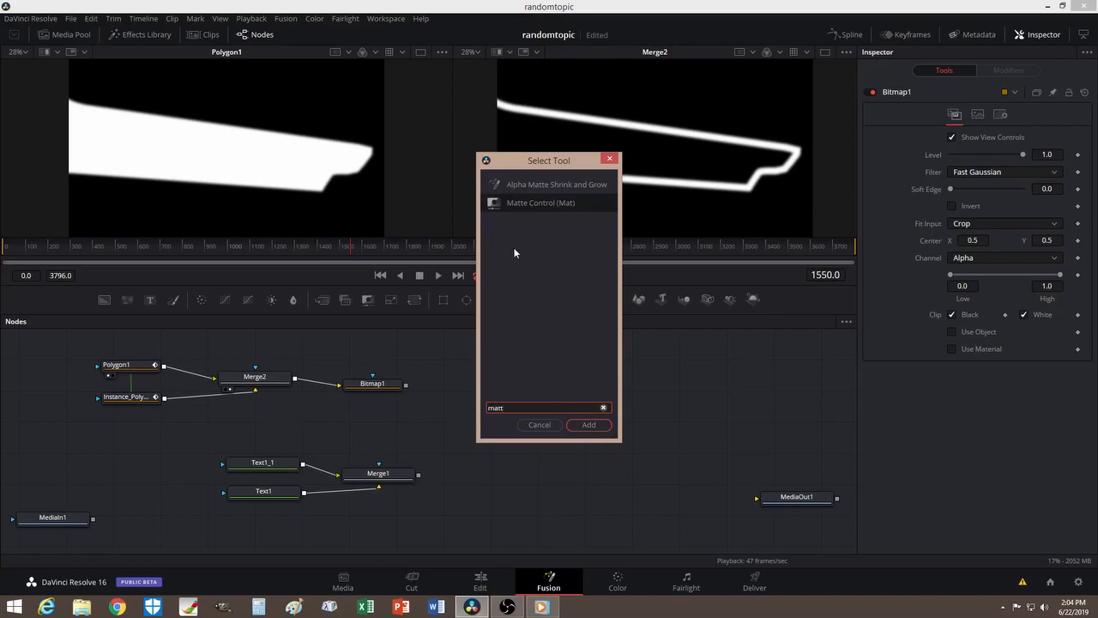
click(538, 204)
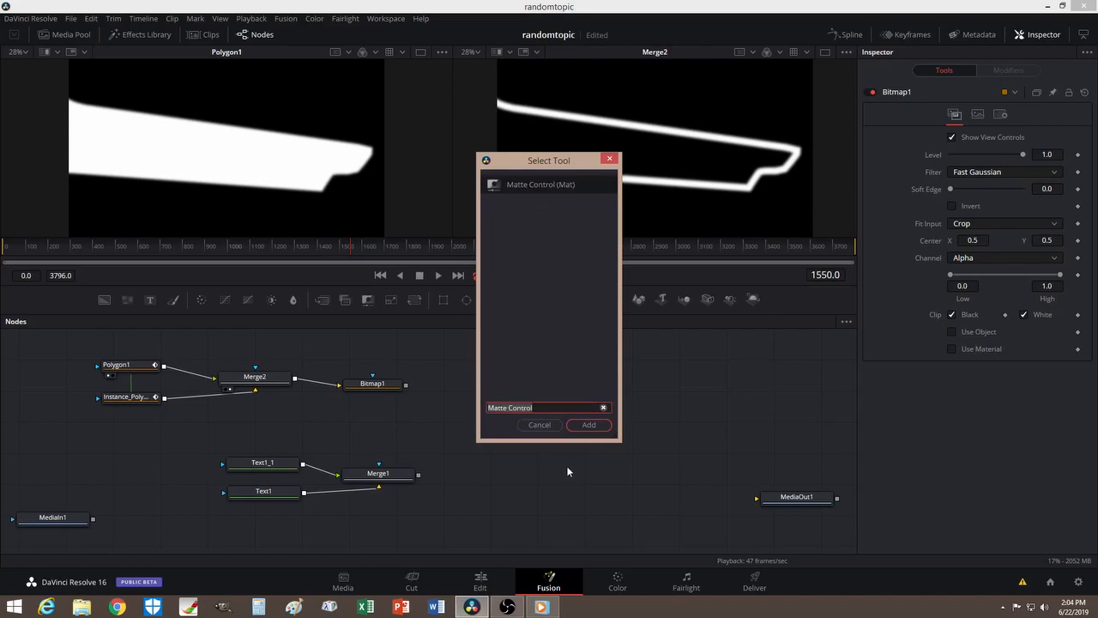
click(590, 426)
drag(474, 423, 505, 457)
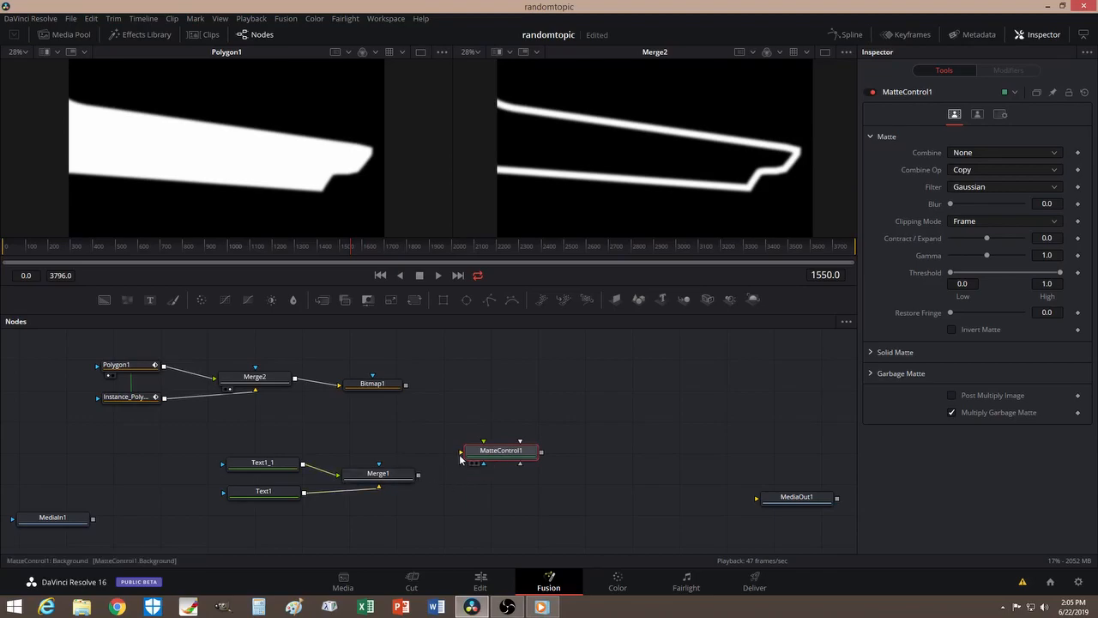
Connect the text merge to Matte Control's background and the Bitmap to its garbage matte, and show the result in the second viewer
drag(418, 475, 490, 463)
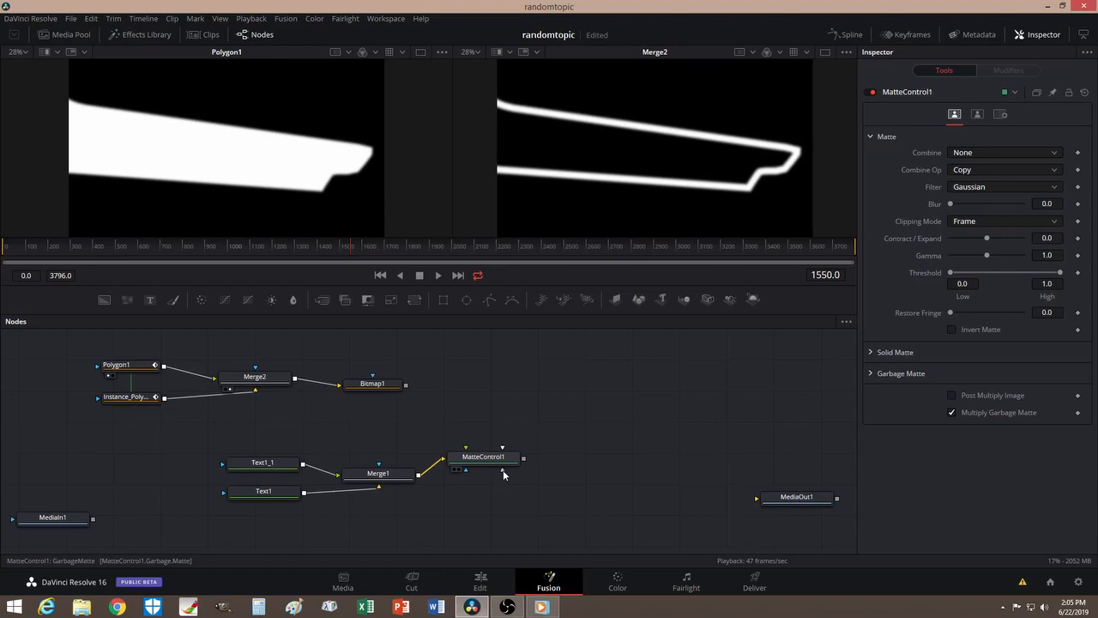
drag(407, 385, 504, 473)
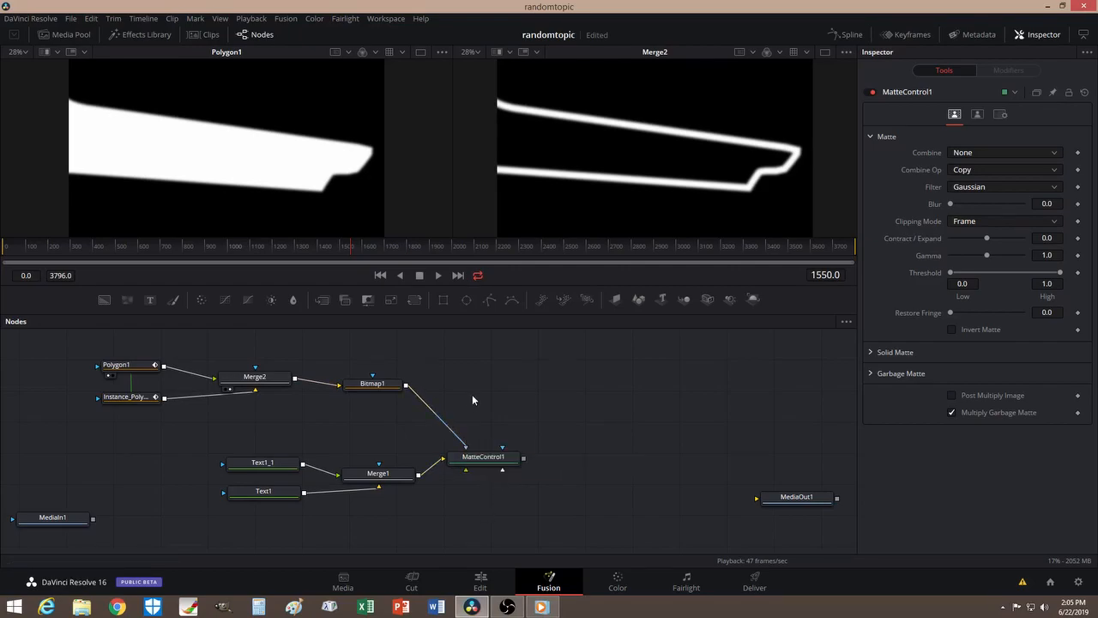
click(459, 469)
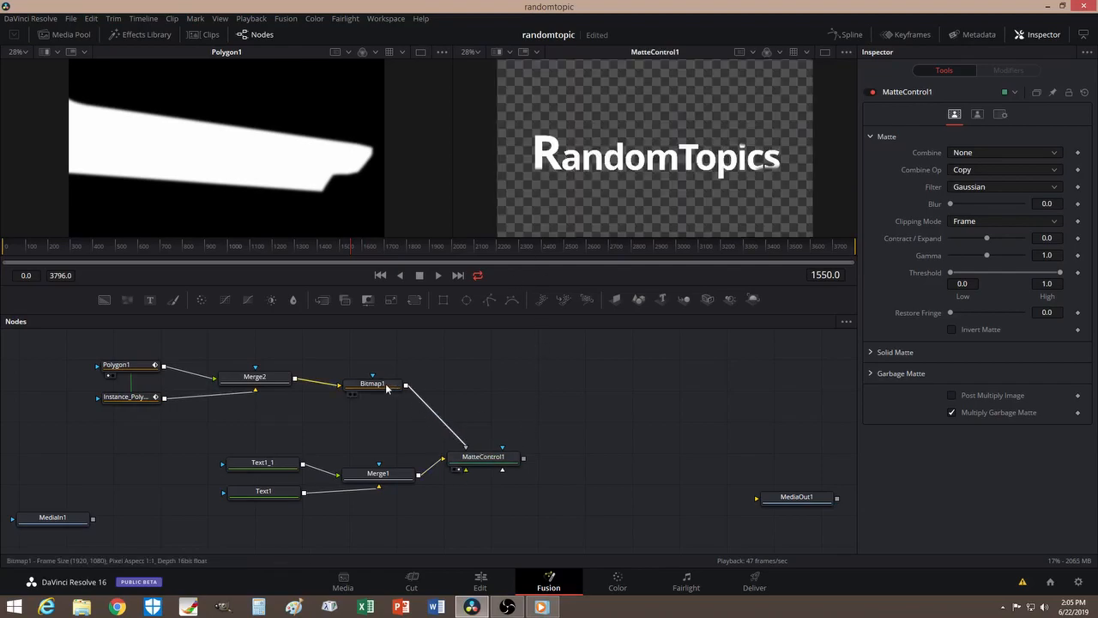
Invert the Matte Control node's garbage matte and scrub the timeline to check how the outline passes across the title
click(490, 464)
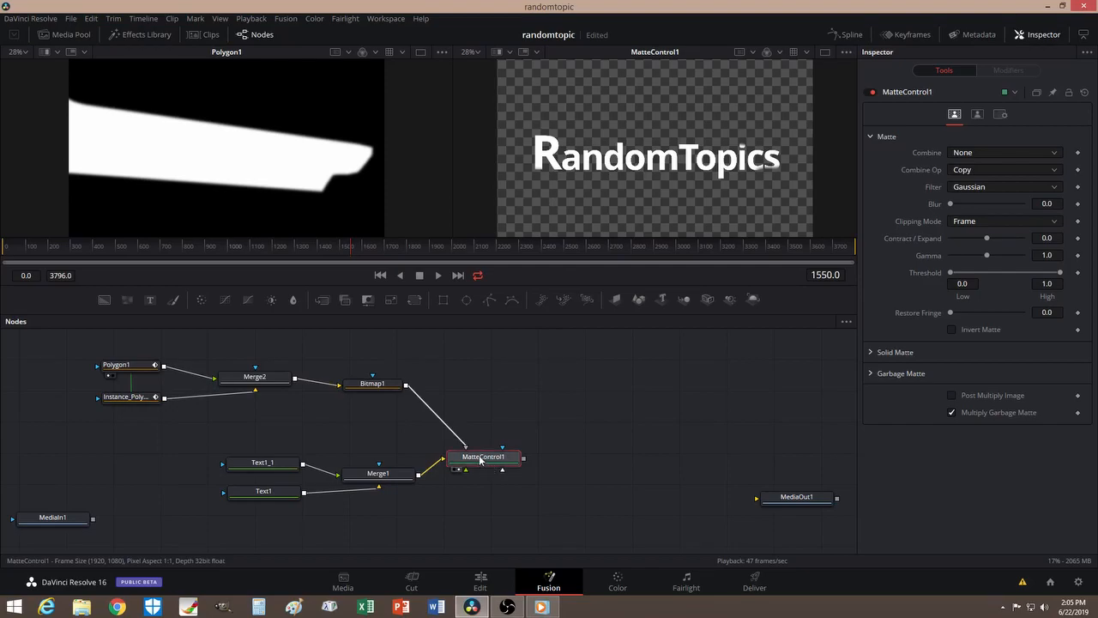
drag(346, 247, 219, 258)
drag(183, 252, 179, 252)
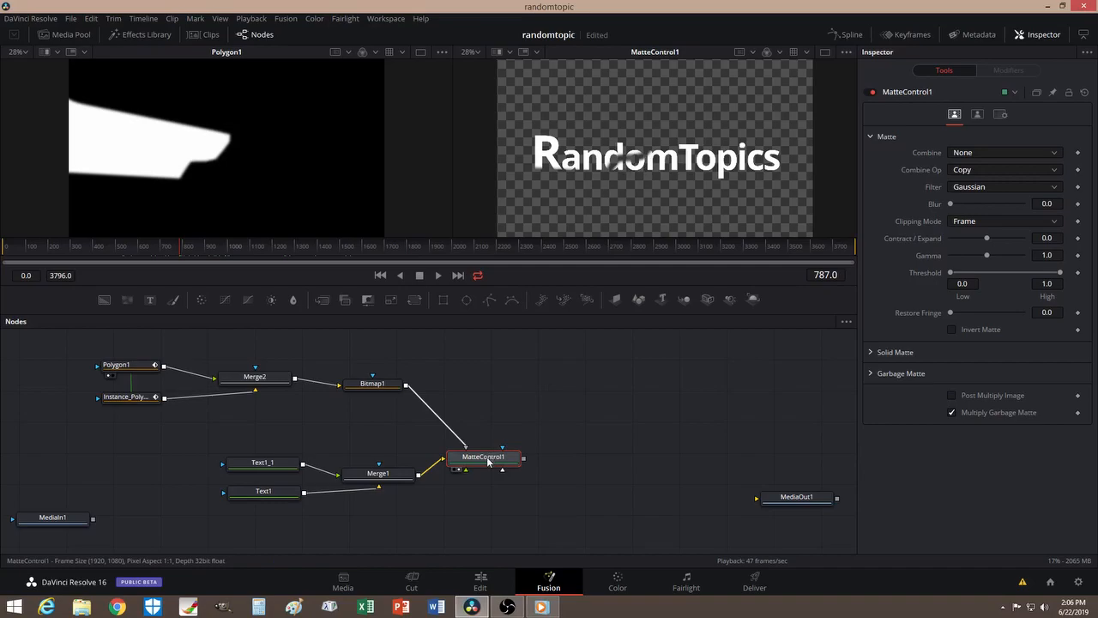
click(869, 374)
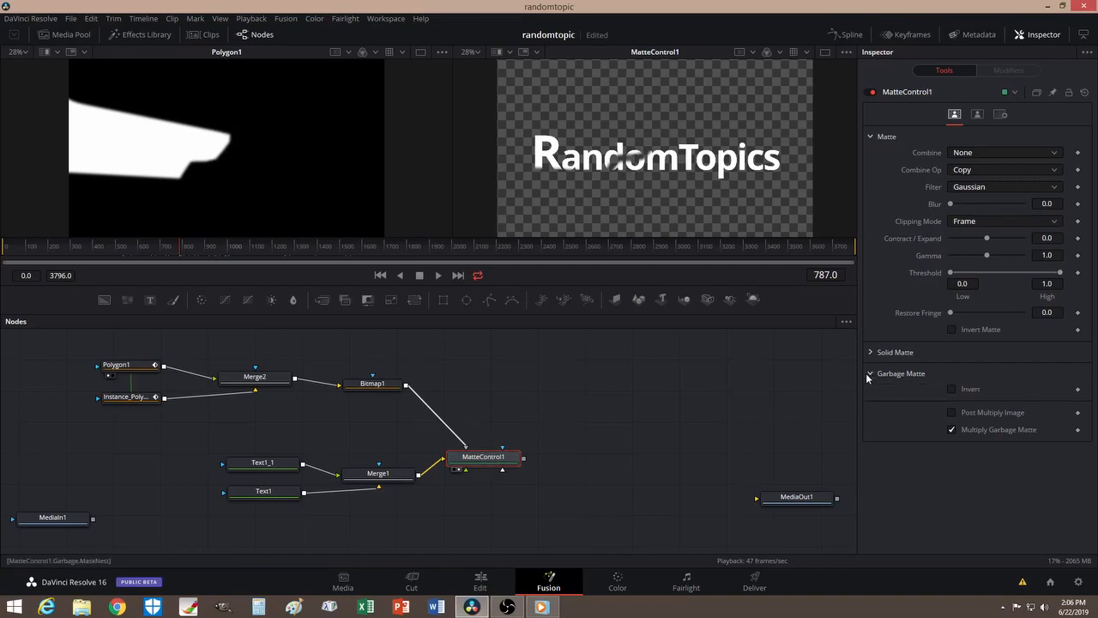
click(951, 390)
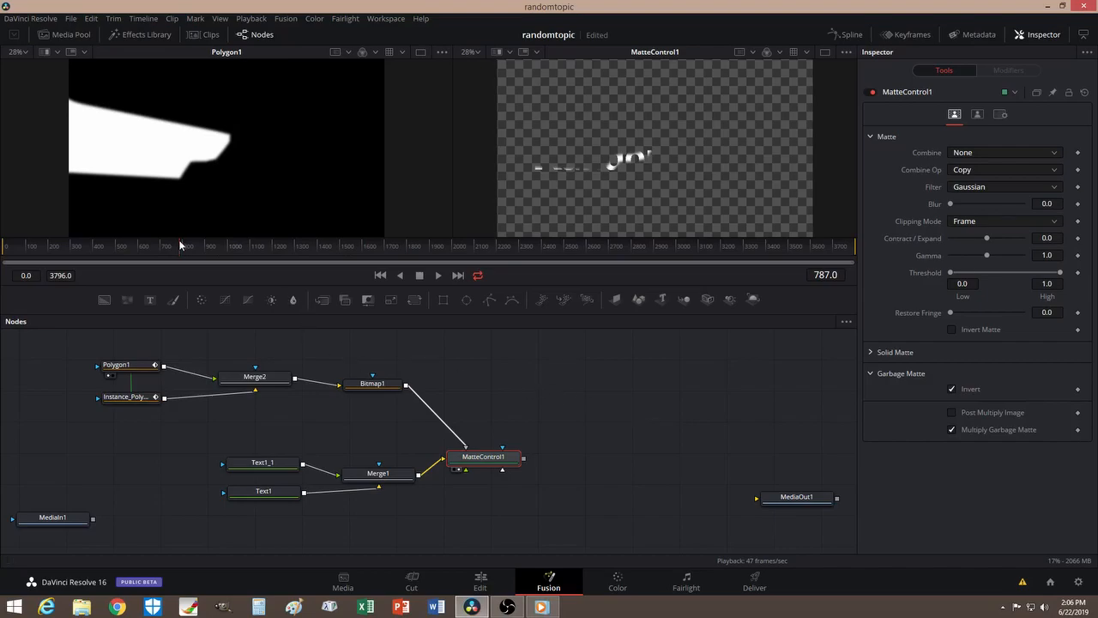
click(137, 247)
drag(137, 246, 287, 249)
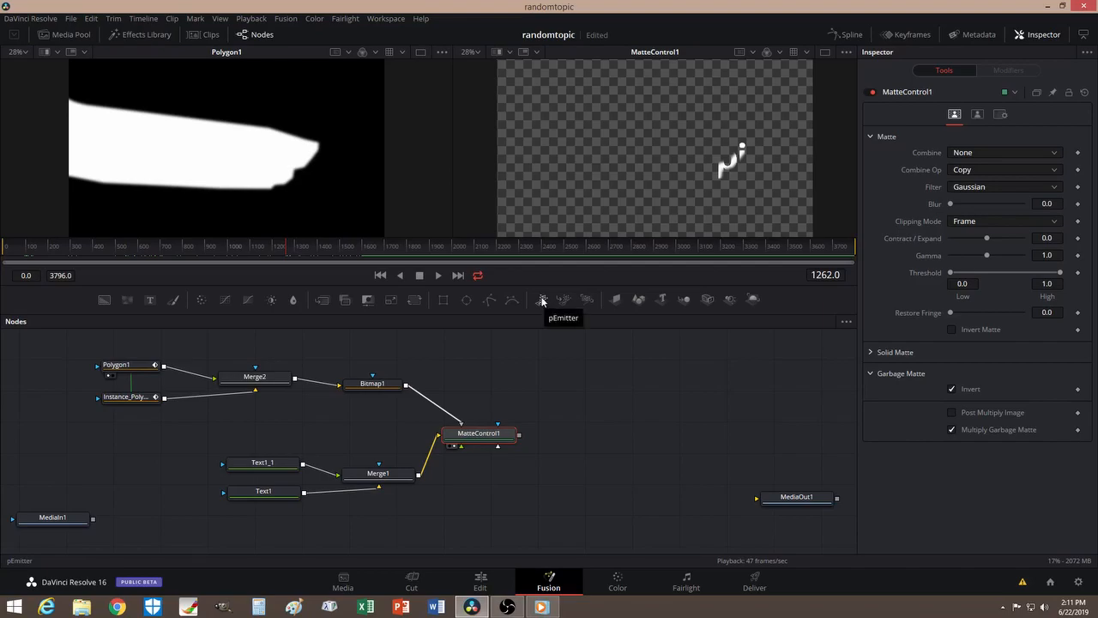
Add a pEmitter node beside Matte Control and move MediaOut farther away to make room
drag(541, 298, 617, 414)
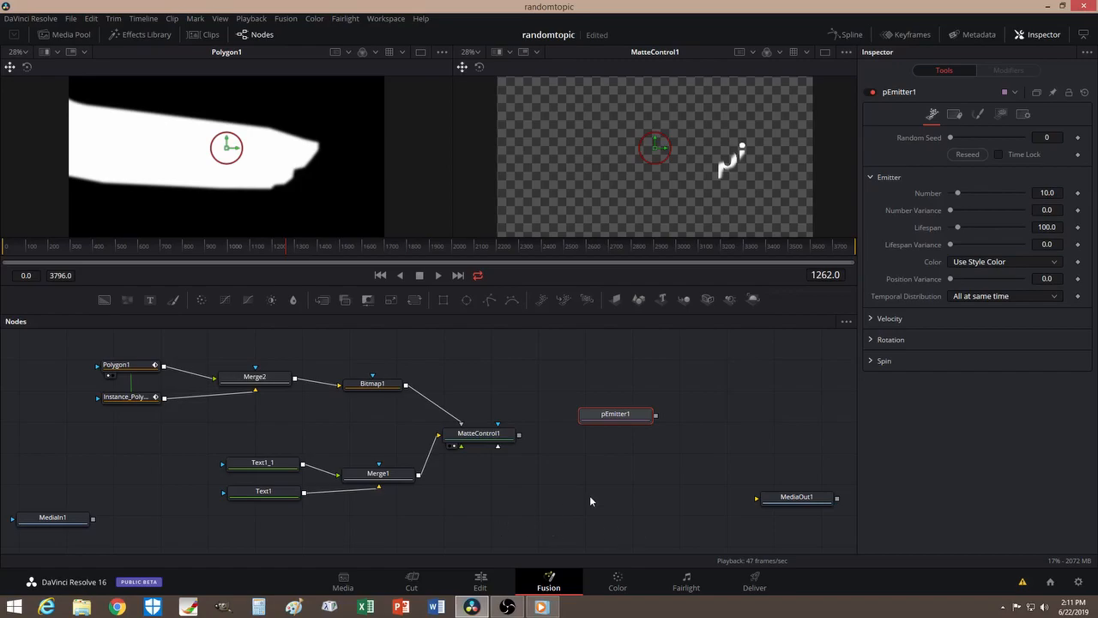
drag(589, 501, 453, 501)
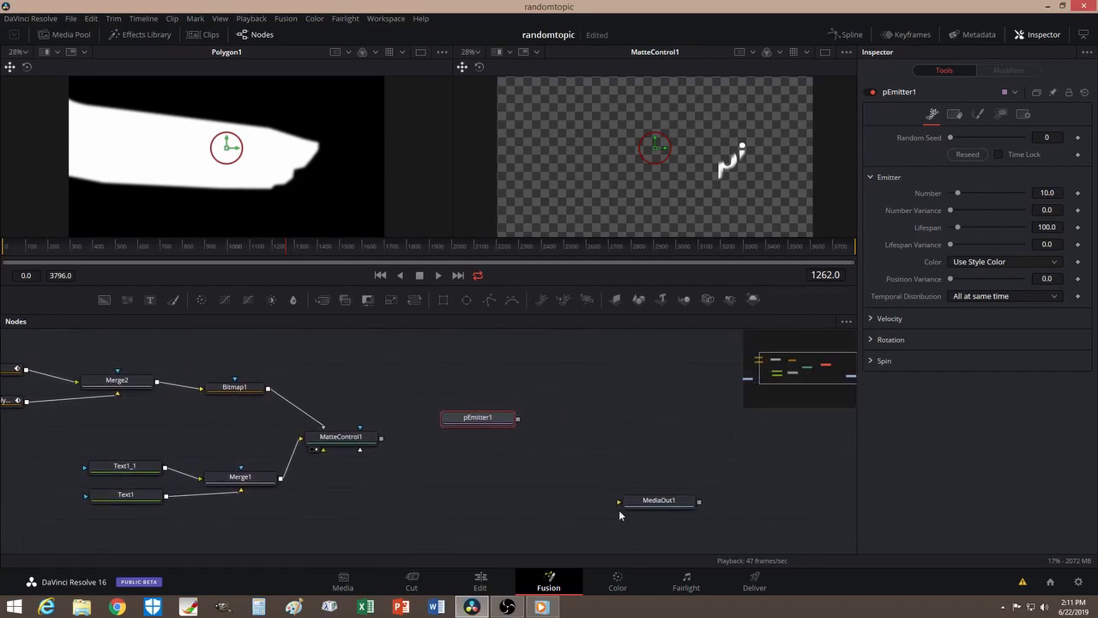
drag(620, 512, 752, 526)
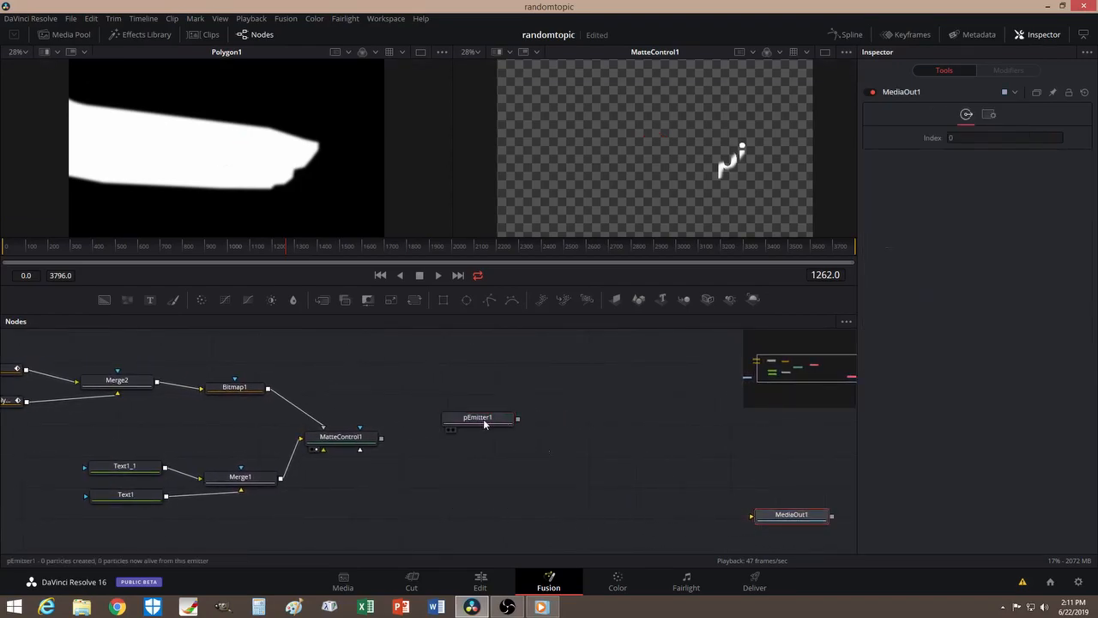
drag(485, 423, 485, 437)
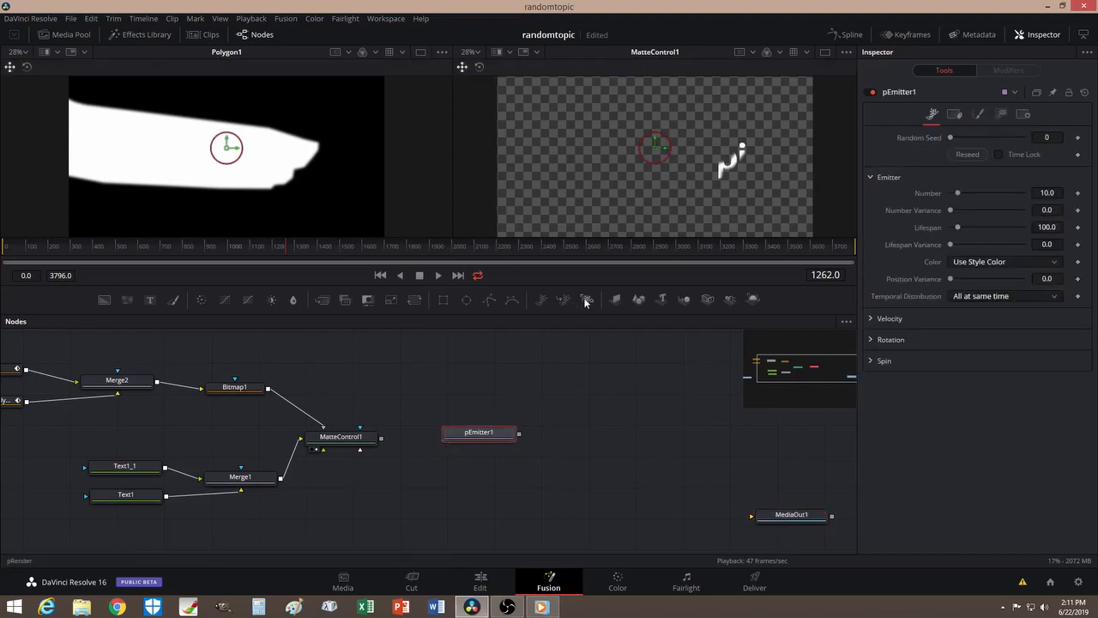
Add a pRender node, connect pEmitter's output to it, and show pRender in both viewers
drag(586, 302, 609, 426)
drag(482, 433, 487, 429)
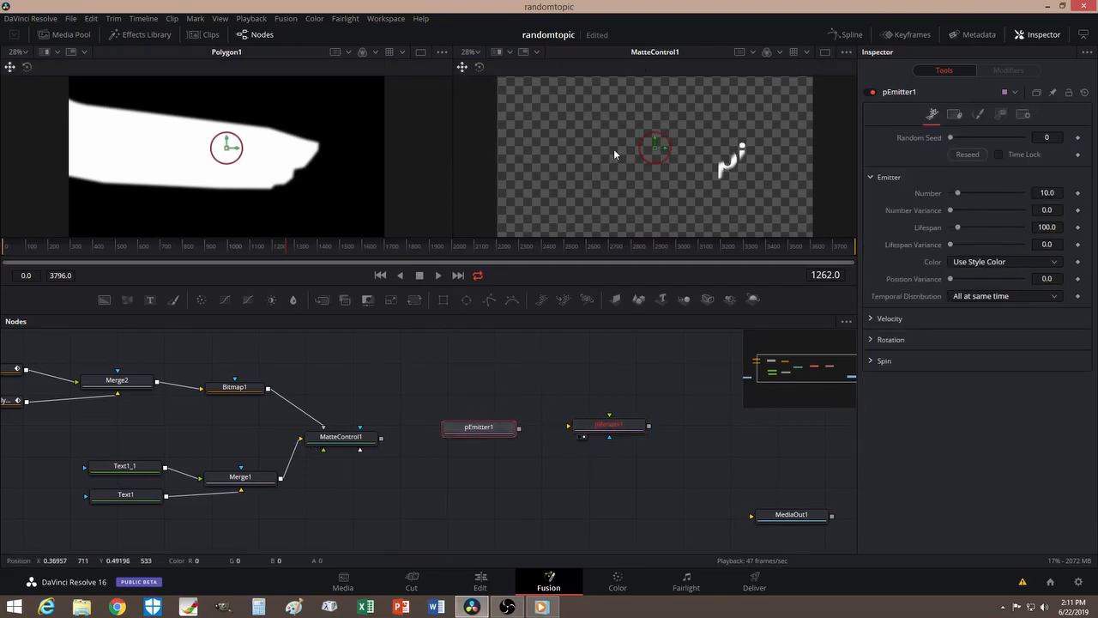
drag(519, 432, 569, 426)
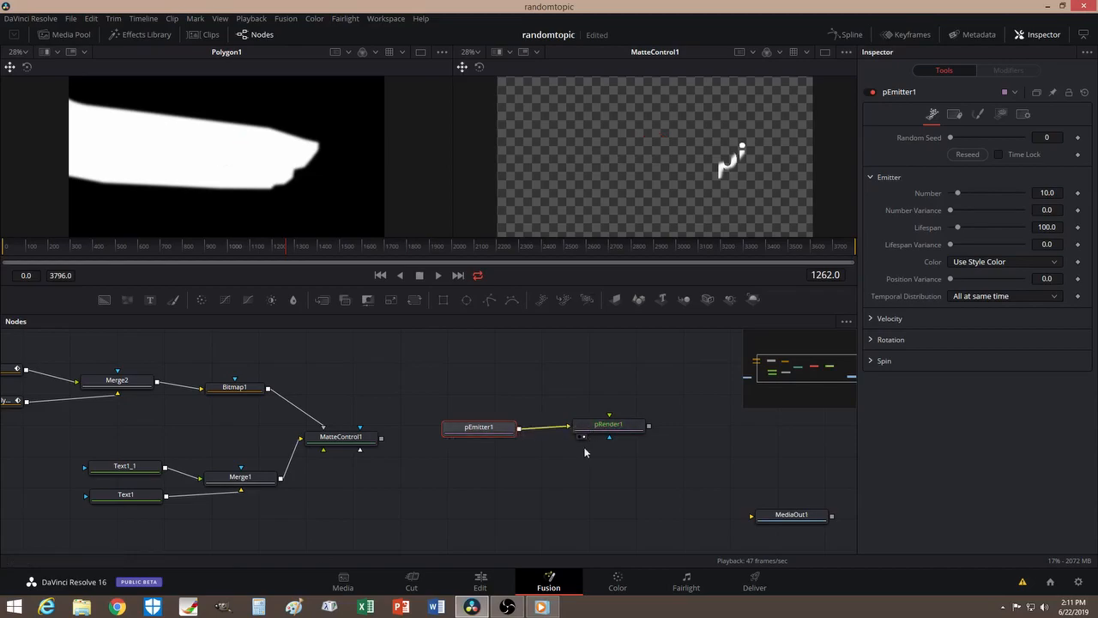
drag(489, 428, 485, 420)
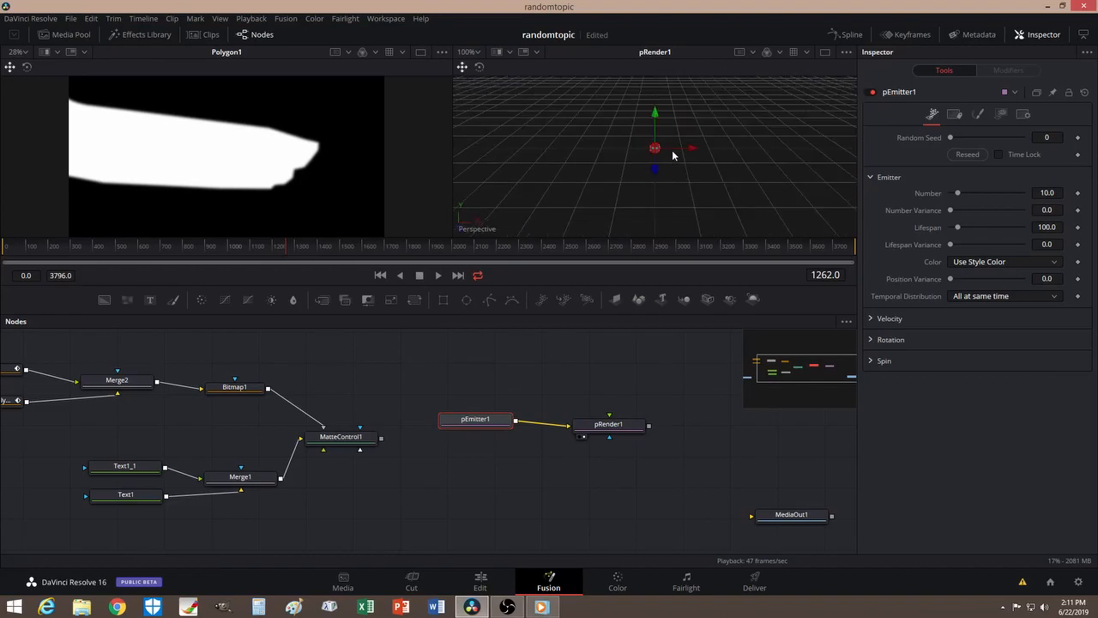
drag(471, 423, 472, 424)
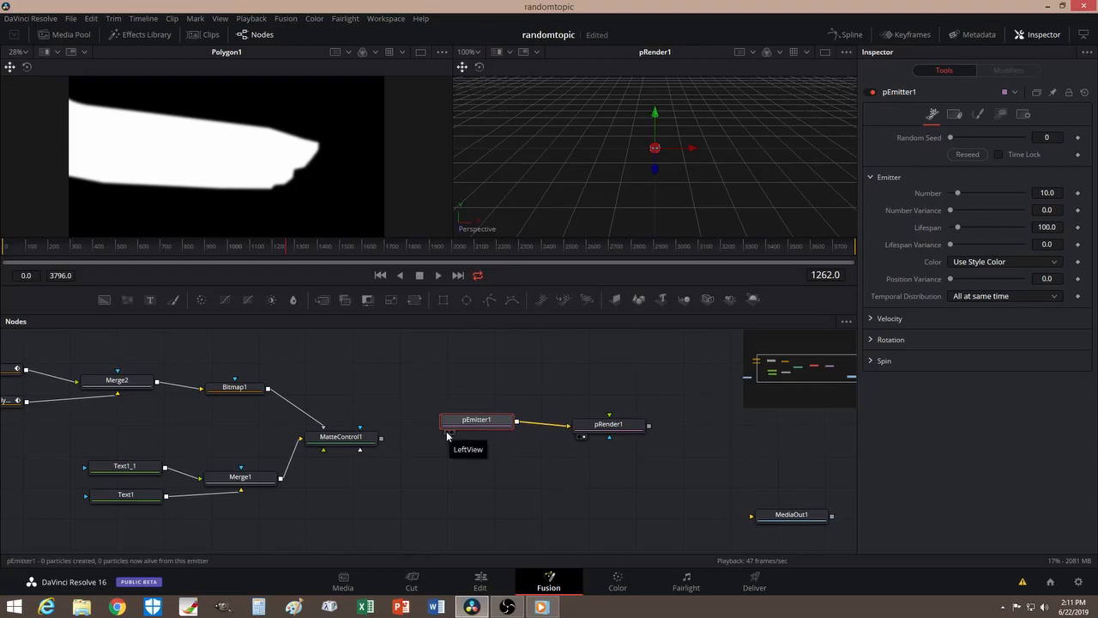
key(1)
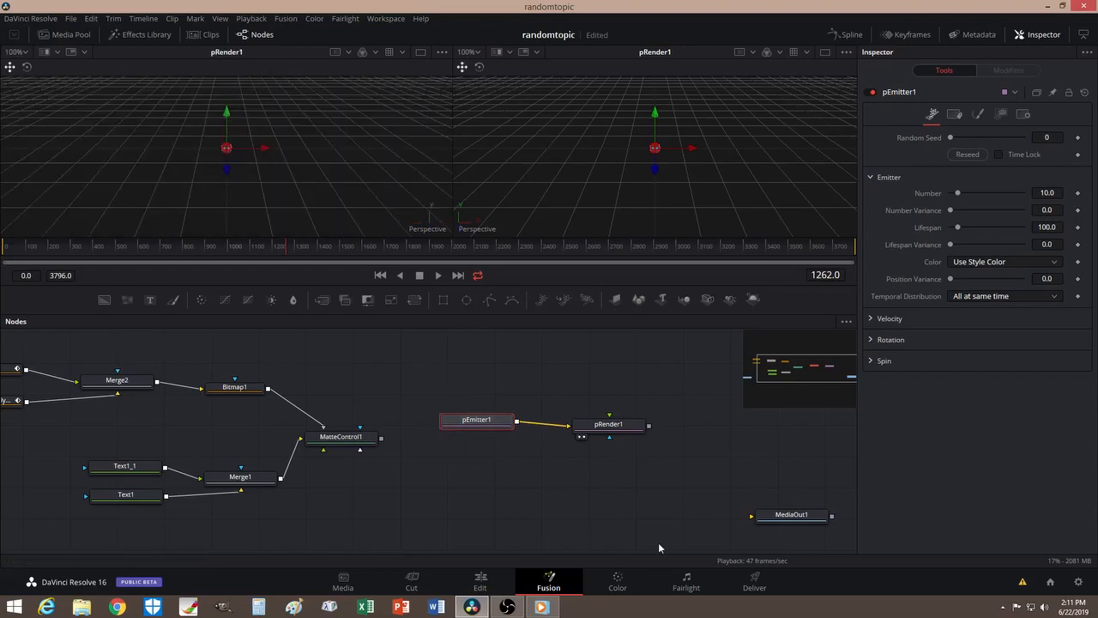
Move the pEmitter and pRender nodes down so that they line up with MediaOut
drag(496, 493, 400, 486)
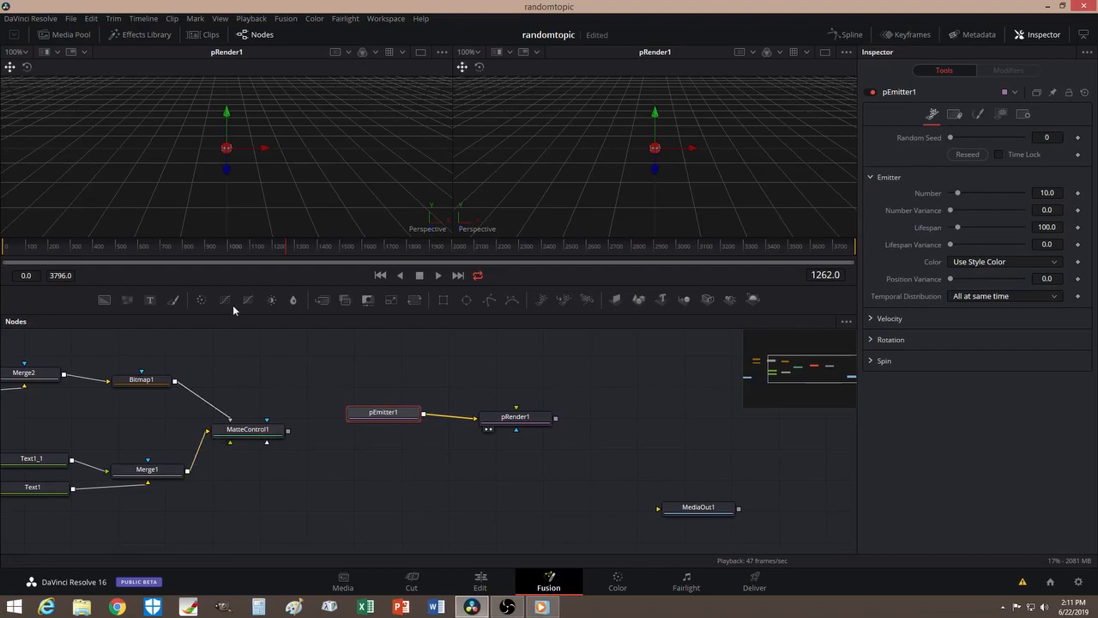
drag(388, 419, 370, 502)
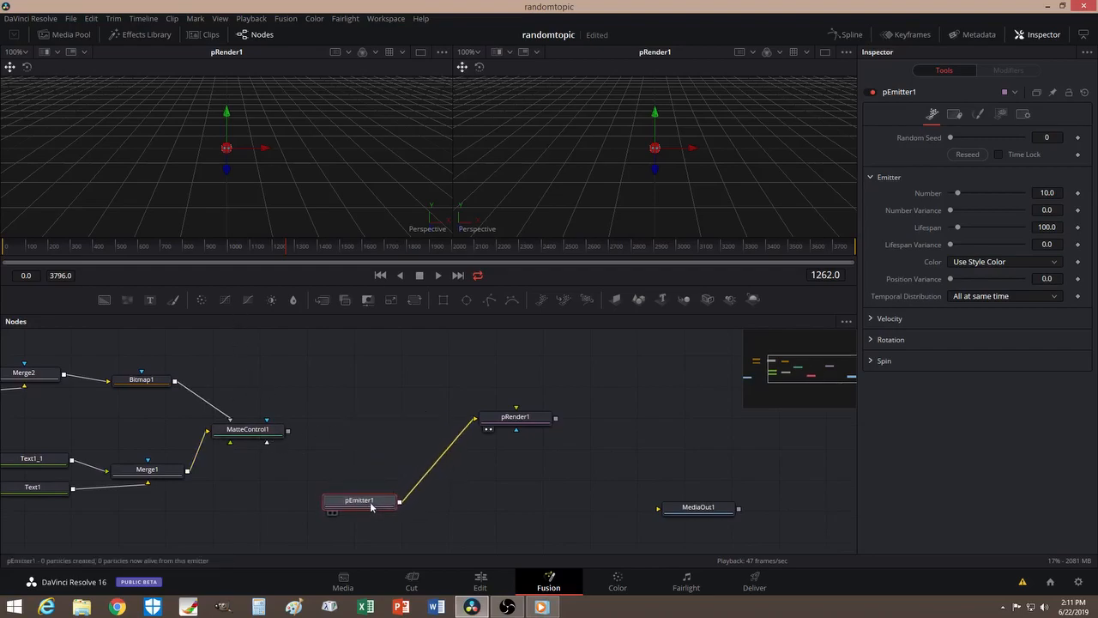
drag(507, 425, 504, 504)
click(504, 505)
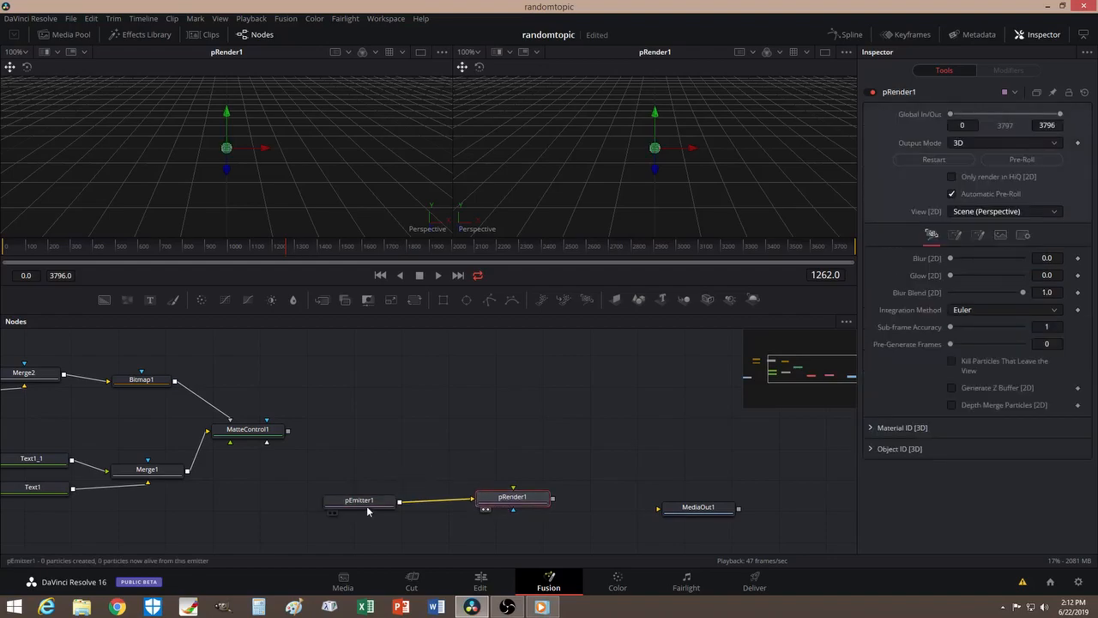
drag(364, 504, 373, 505)
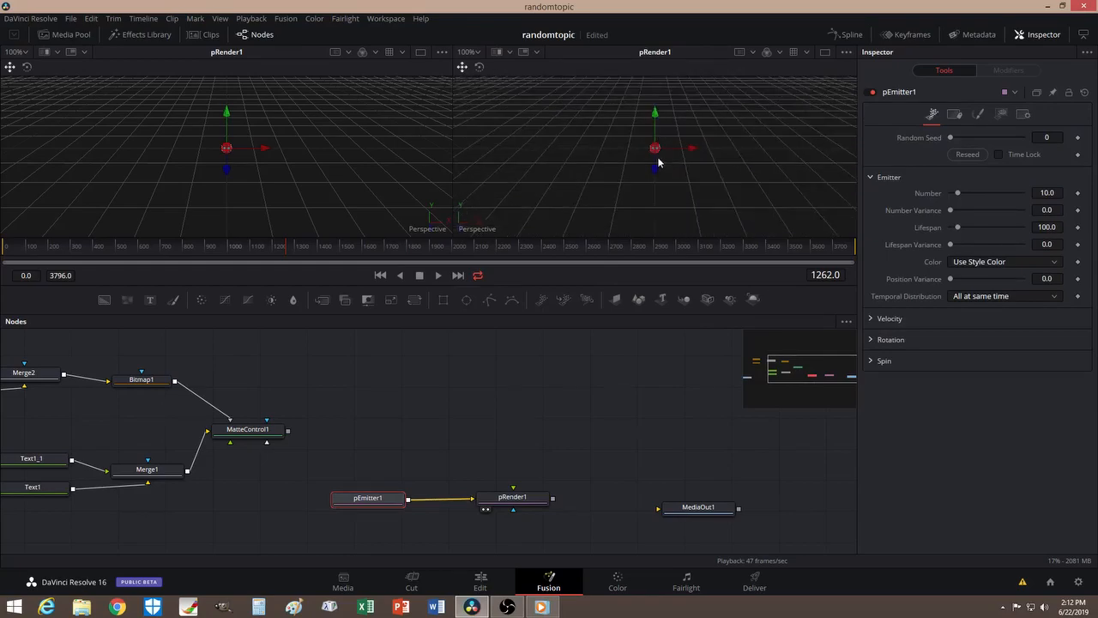
Open pEmitter's region settings and examine the spherical emitter up close from several views in the second viewer
scroll(659, 162, up, 10)
scroll(658, 162, down, 3)
scroll(658, 163, up, 2)
scroll(658, 162, down, 5)
scroll(659, 162, down, 3)
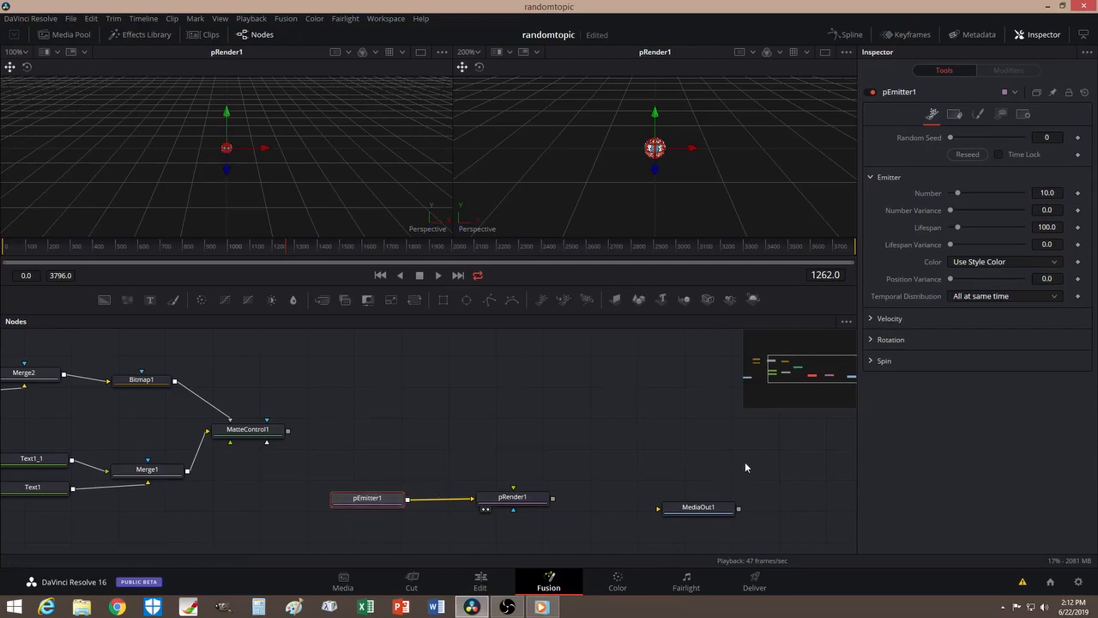
click(1001, 115)
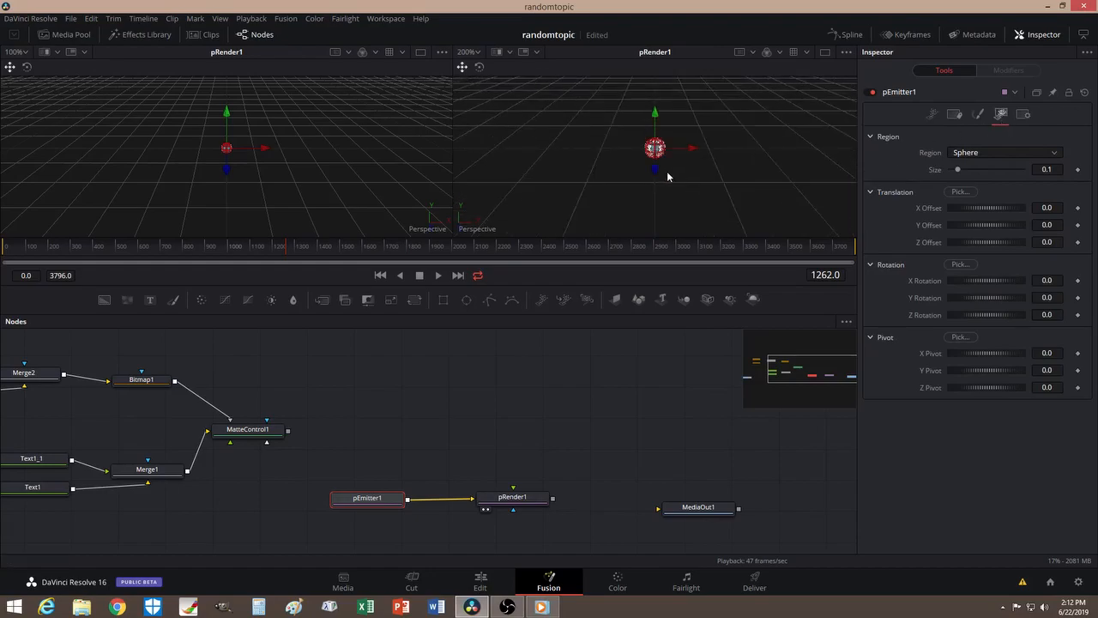
scroll(665, 178, down, 1)
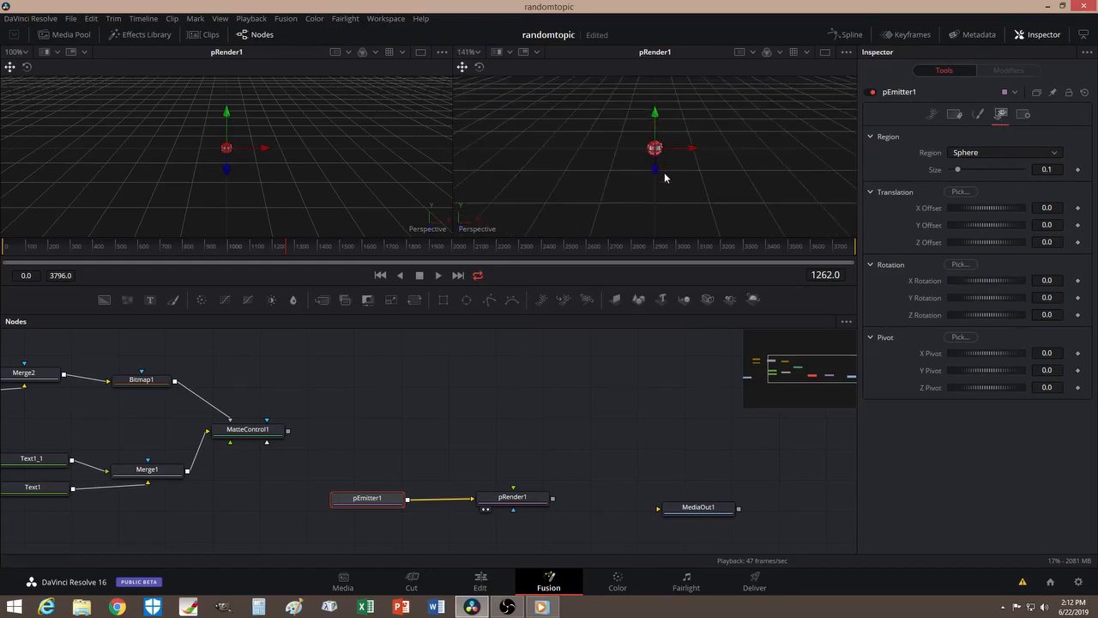
scroll(663, 176, down, 2)
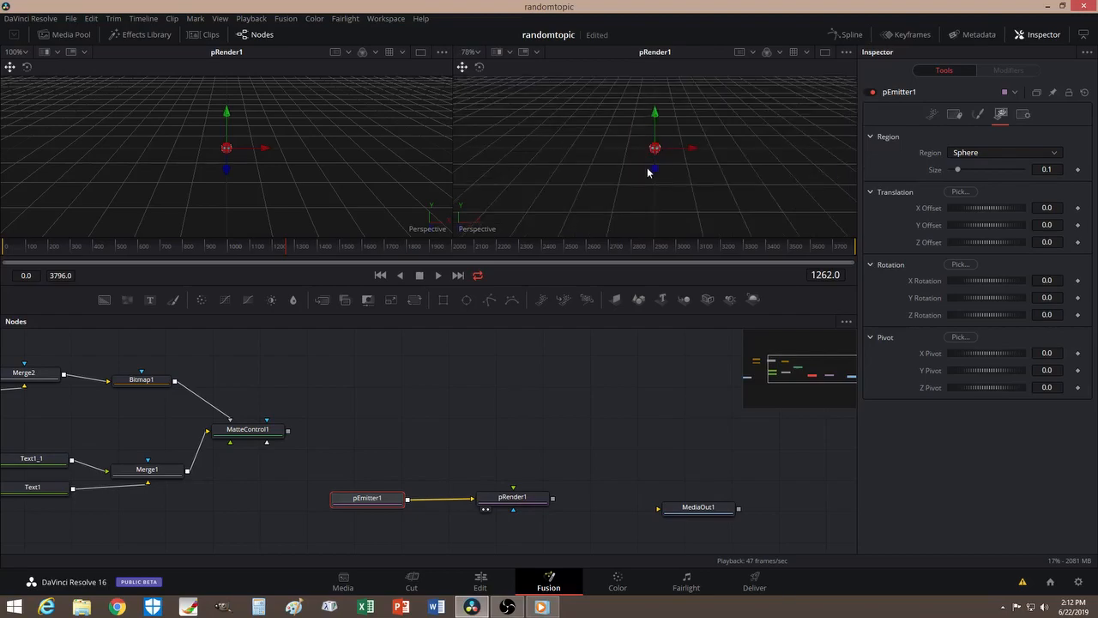
drag(649, 171, 644, 174)
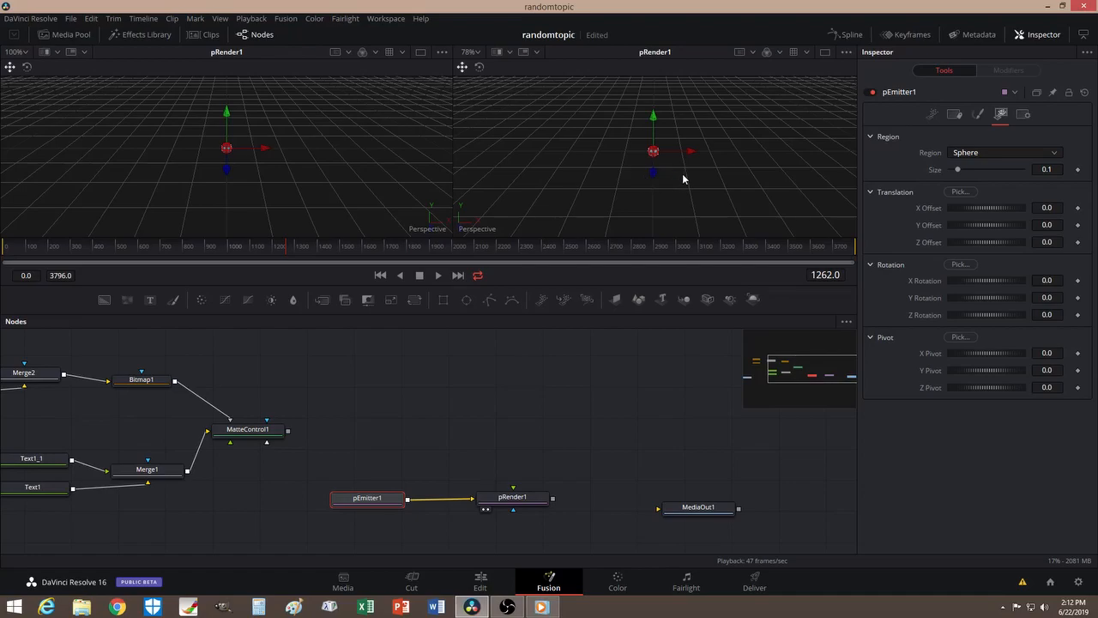
drag(682, 181, 641, 160)
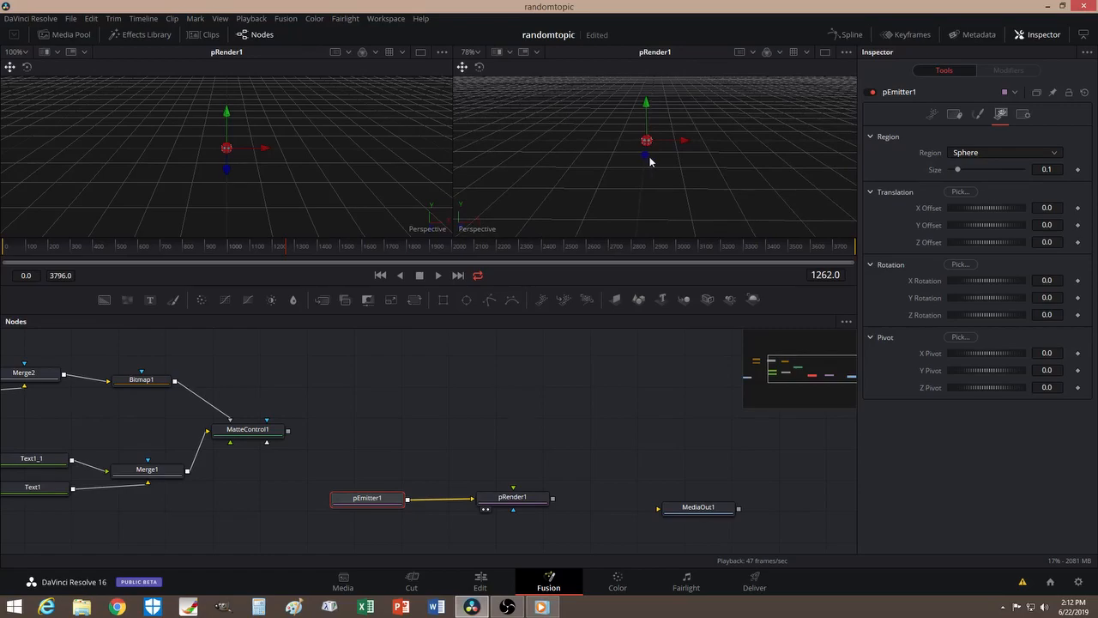
drag(662, 142, 656, 162)
scroll(656, 162, up, 3)
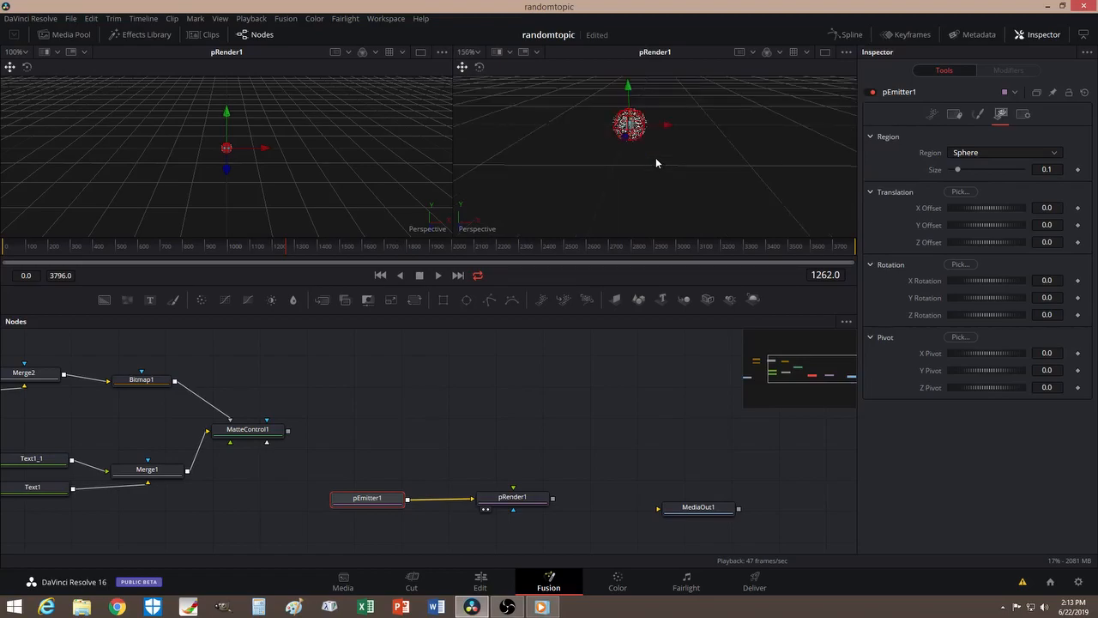
scroll(640, 156, up, 4)
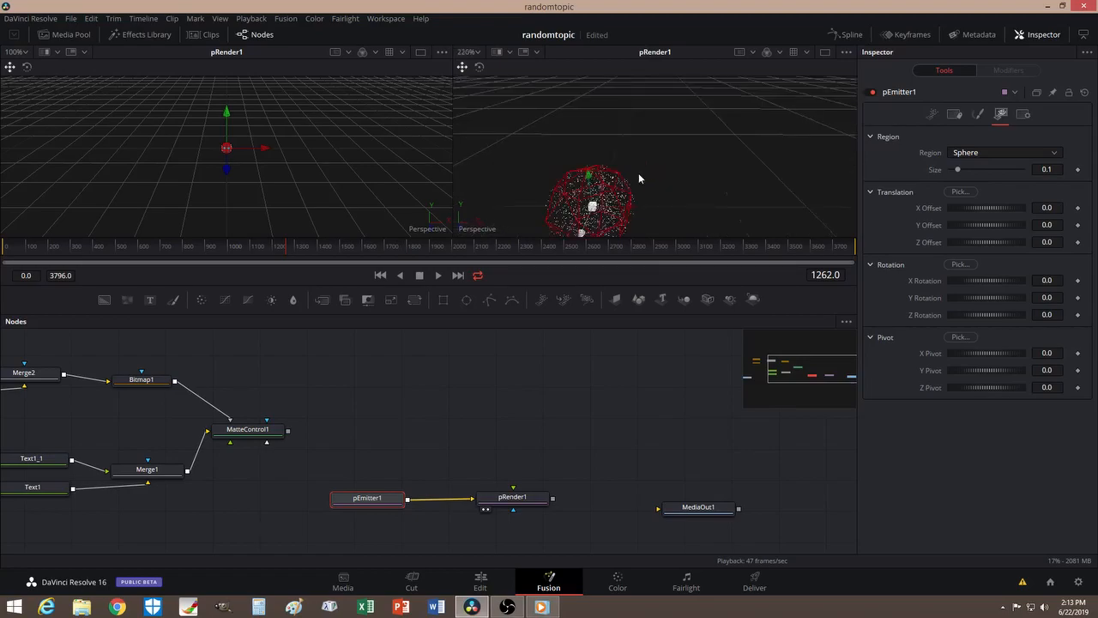
scroll(638, 173, down, 2)
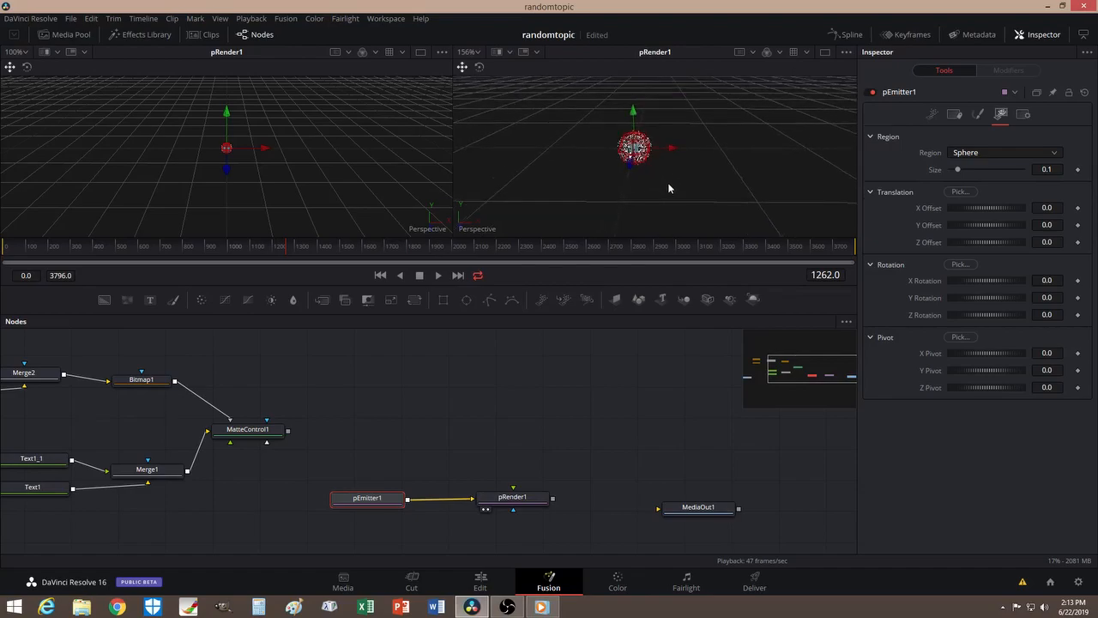
Set pEmitter's region to Bitmap and connect the Matte Control output to the pEmitter input
click(972, 154)
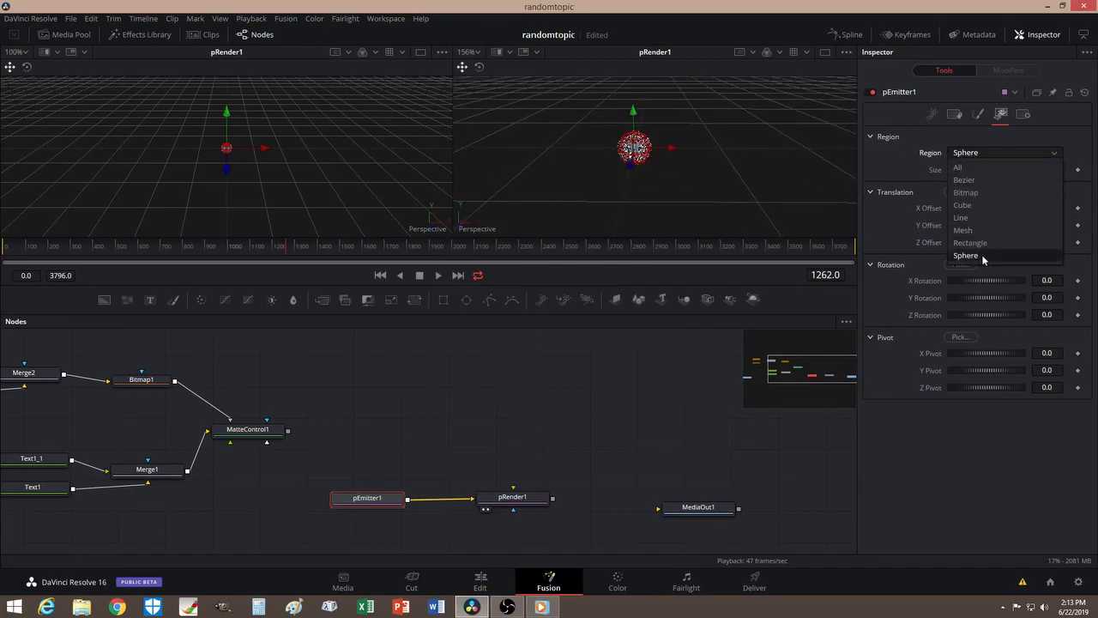
click(968, 192)
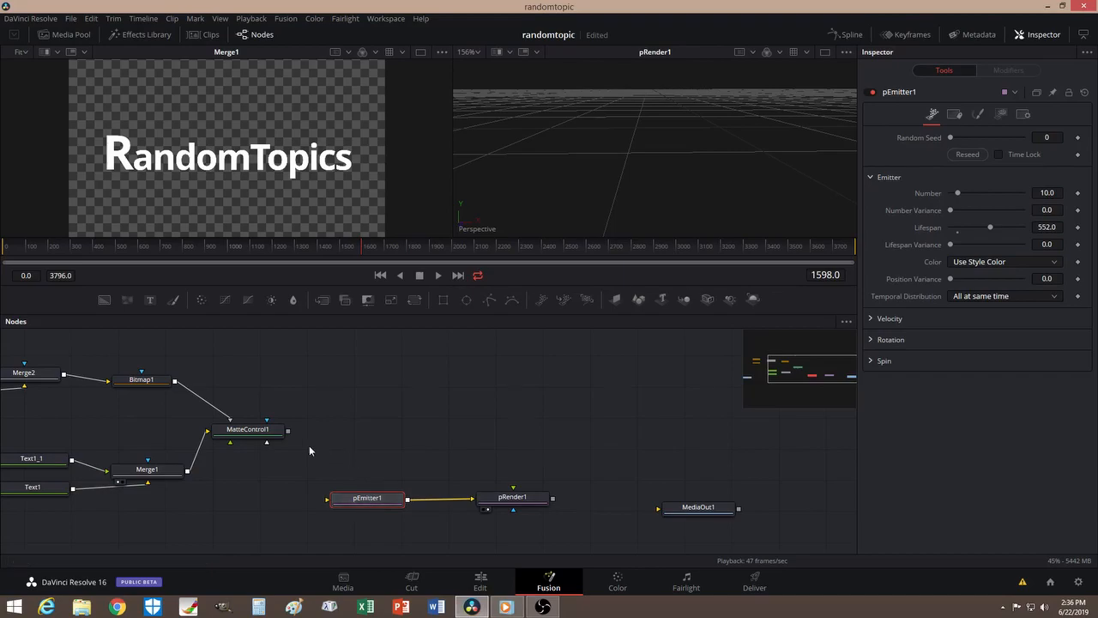
drag(289, 431, 327, 503)
drag(290, 431, 331, 503)
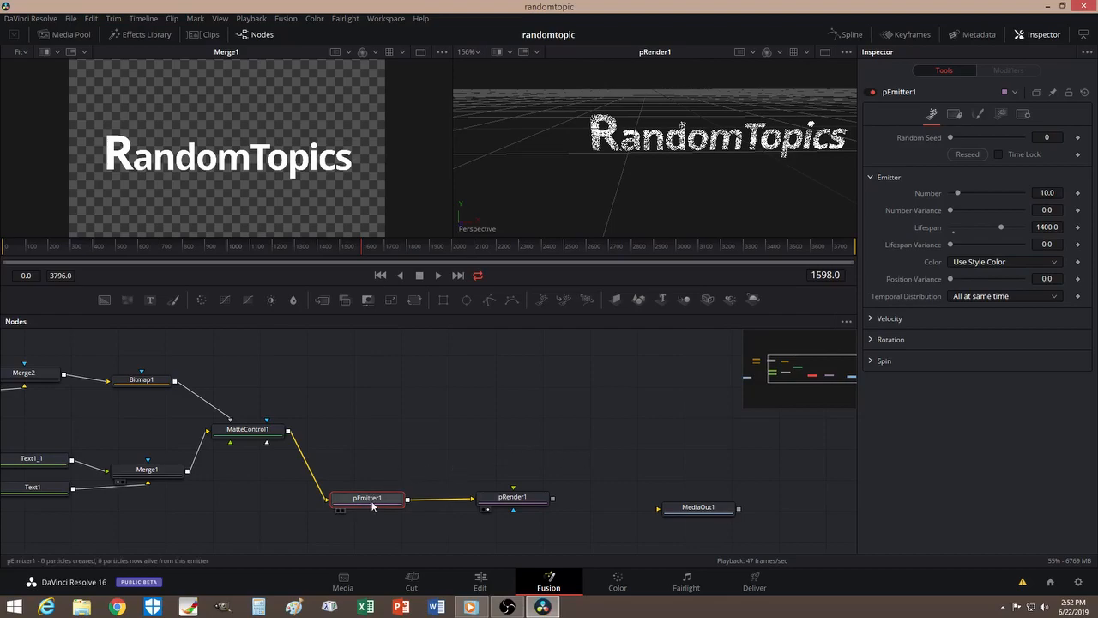
Expand pEmitter's velocity settings
click(871, 319)
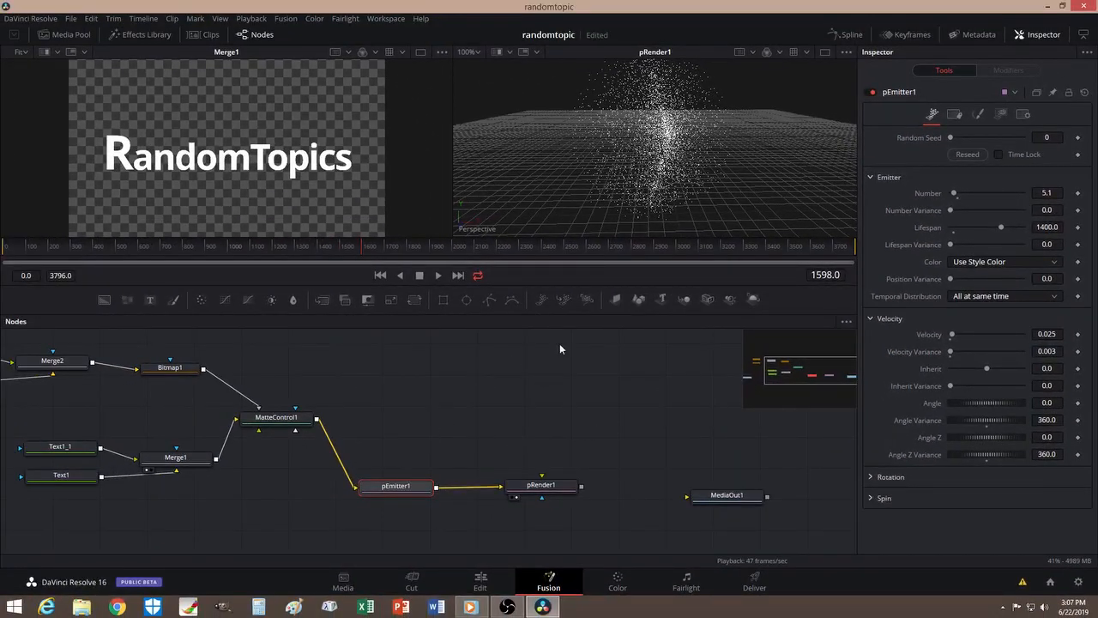
Add a Text+ node in the empty area above pEmitter and show it in the first viewer
click(445, 399)
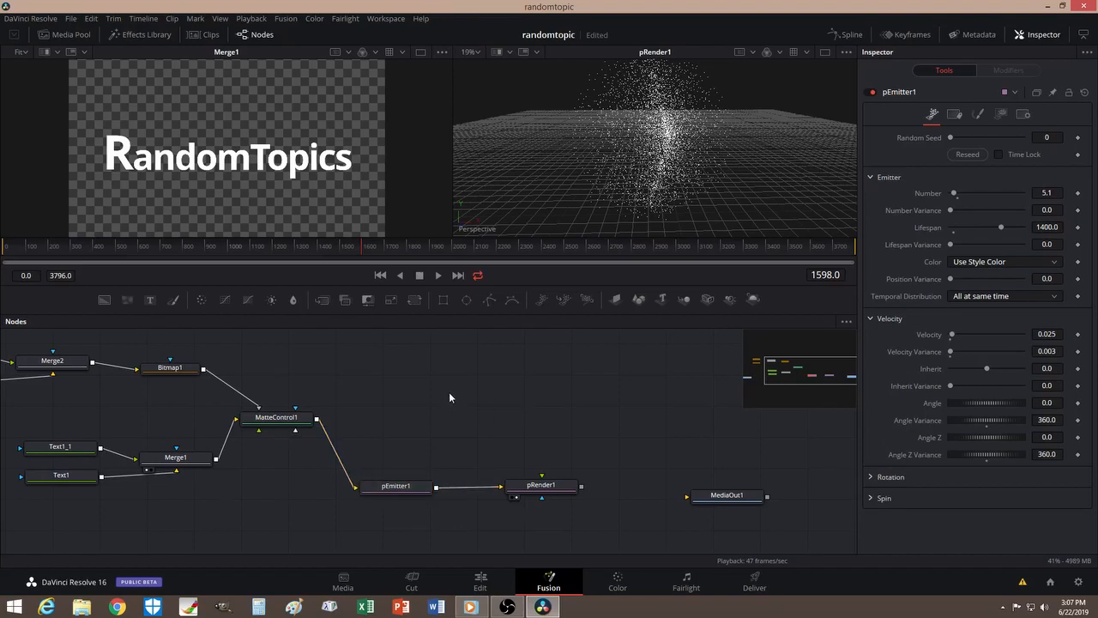
key(shift+space)
text(Text+)
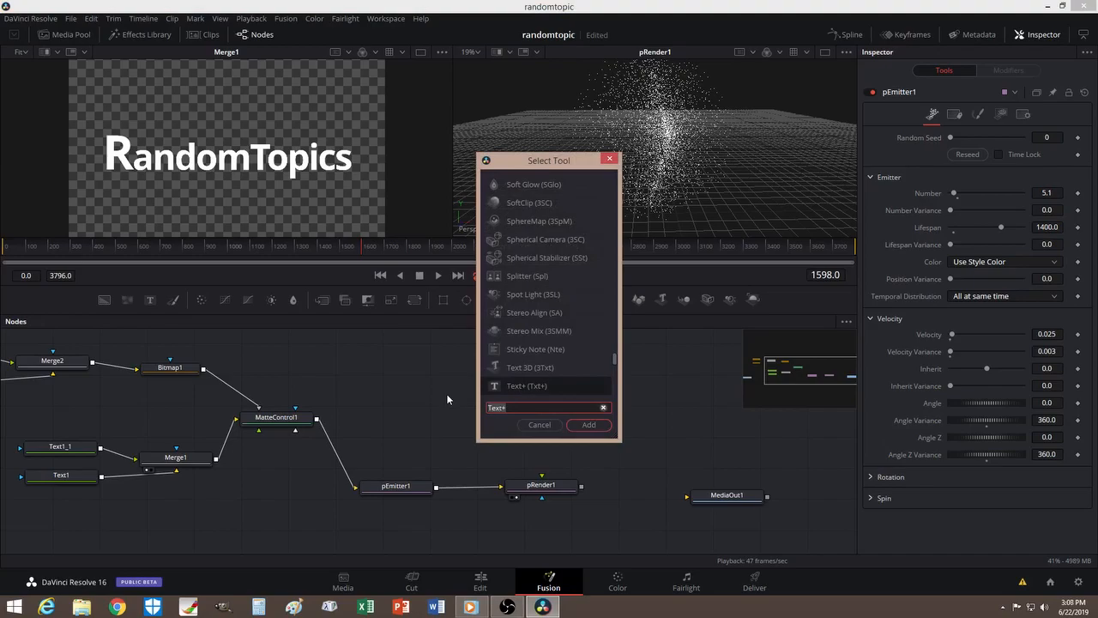
click(588, 425)
drag(468, 388, 494, 390)
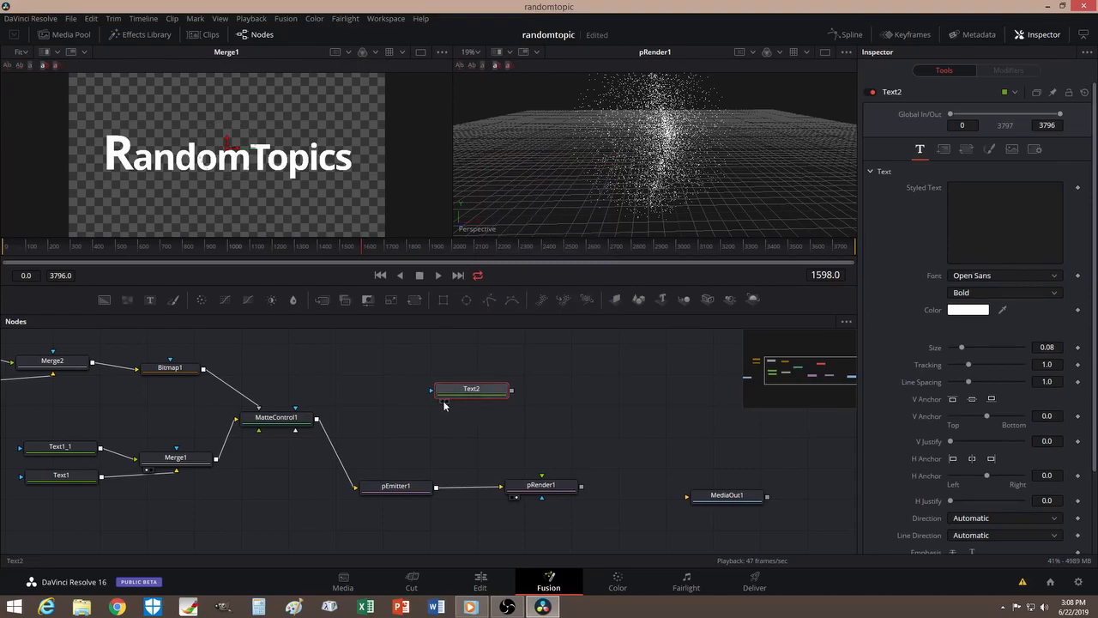
click(442, 402)
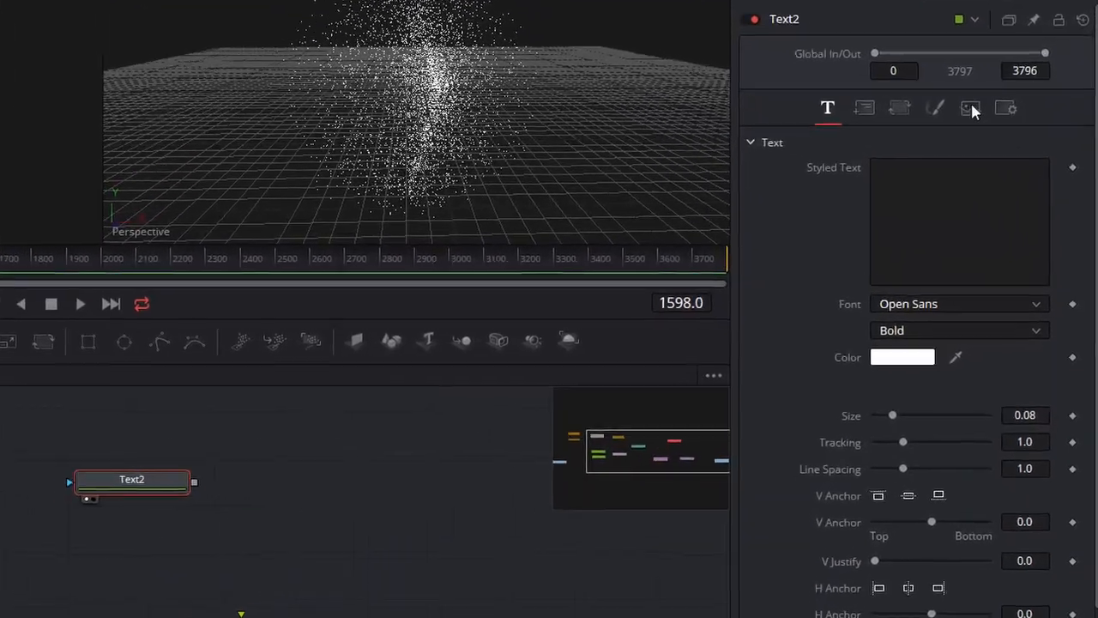
Turn off auto resolution for the new Text+ node and set its image width and height to 200
click(1013, 149)
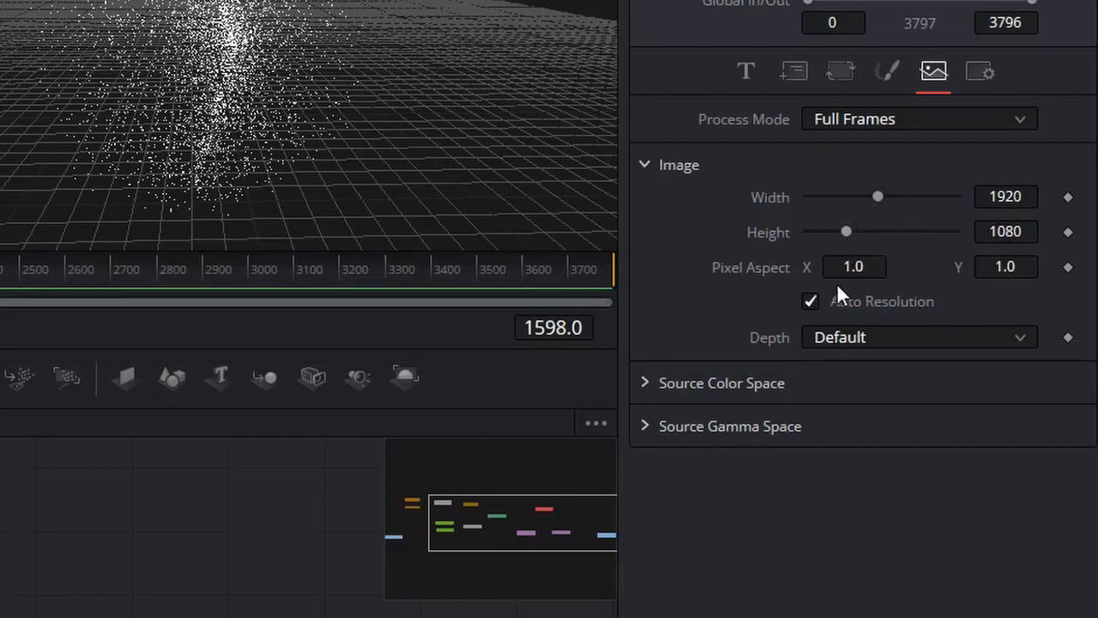
click(811, 301)
drag(1035, 197, 962, 191)
text(200)
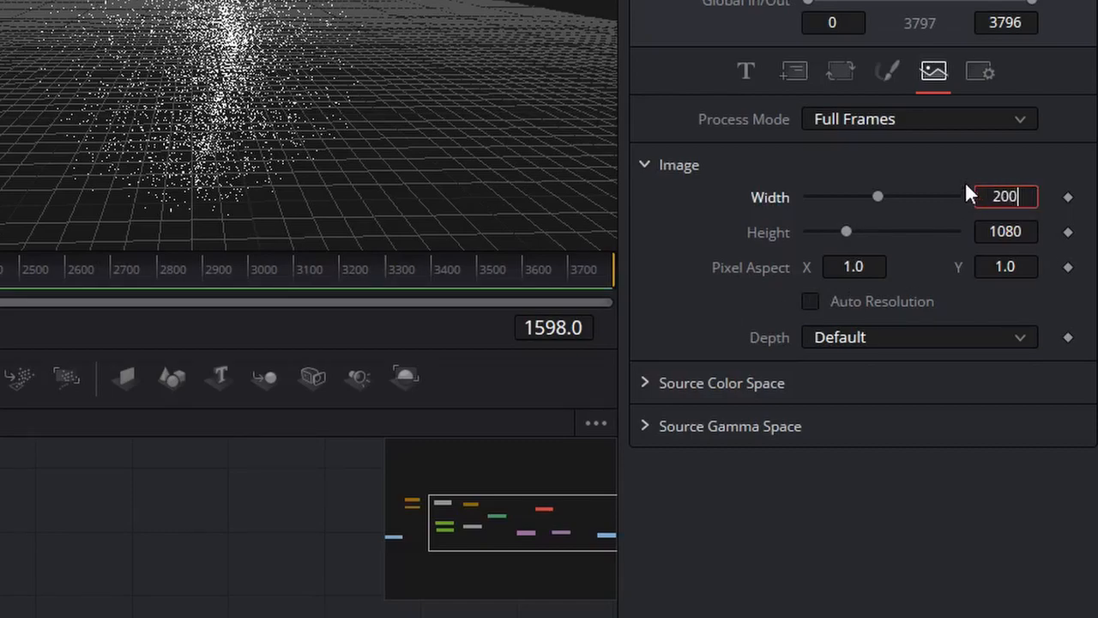
mouse_move(1027, 232)
mouse_down()
mouse_move(984, 232)
mouse_move(1047, 232)
mouse_up()
click(1034, 232)
text(200)
key(Tab)
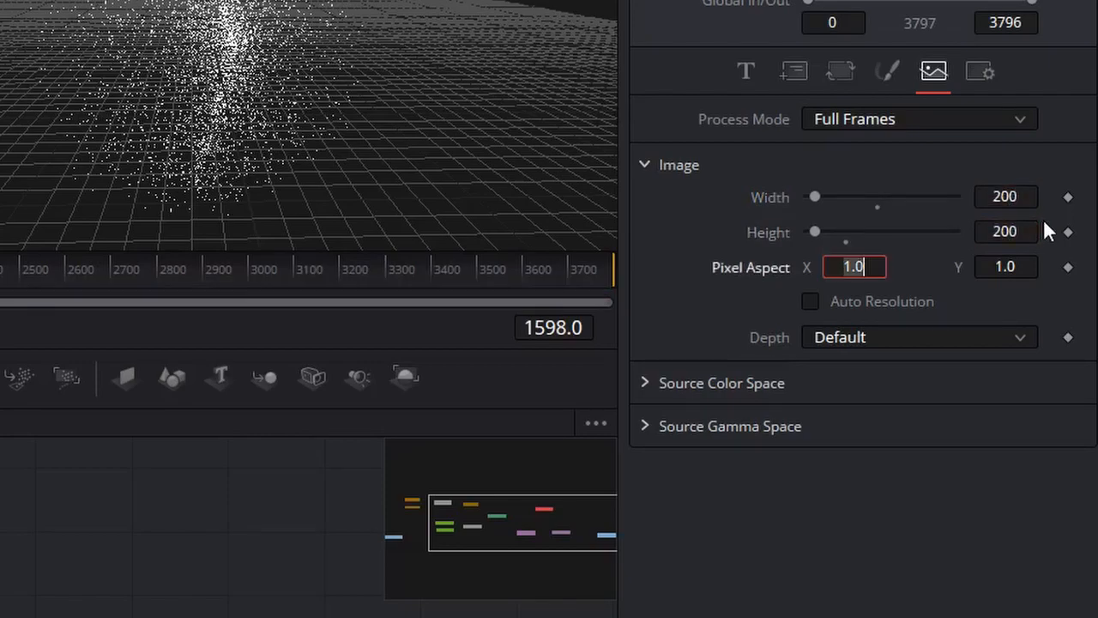
Enter "R" as the new Text+ node's styled text and set its size to 0.8
click(747, 68)
click(831, 185)
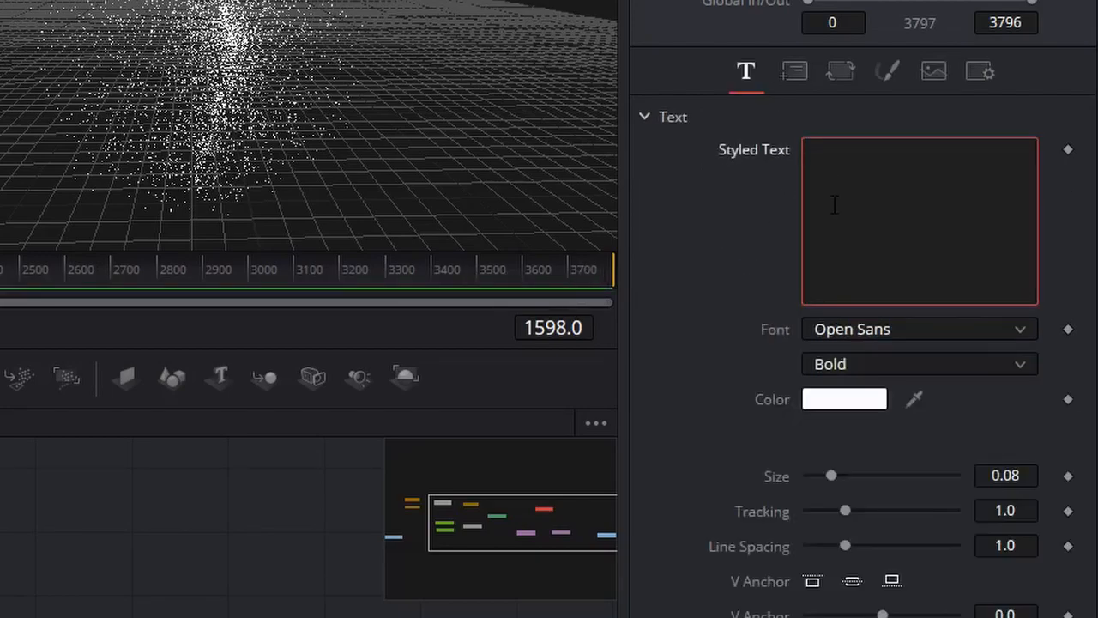
text(R)
drag(826, 484, 1033, 497)
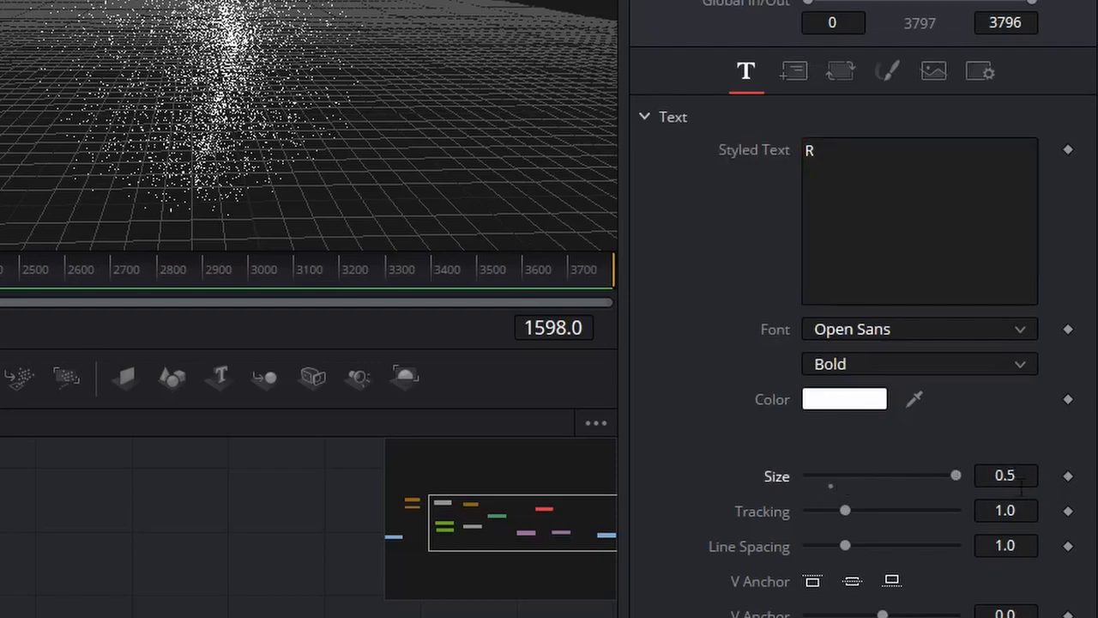
click(1019, 475)
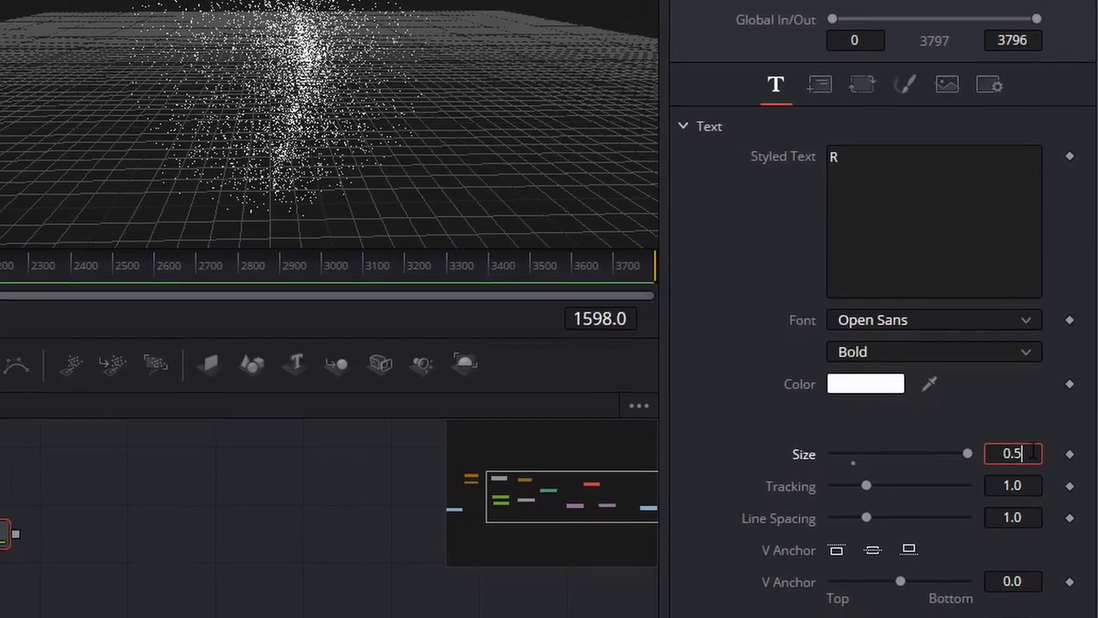
key(BackSpace)
text(8)
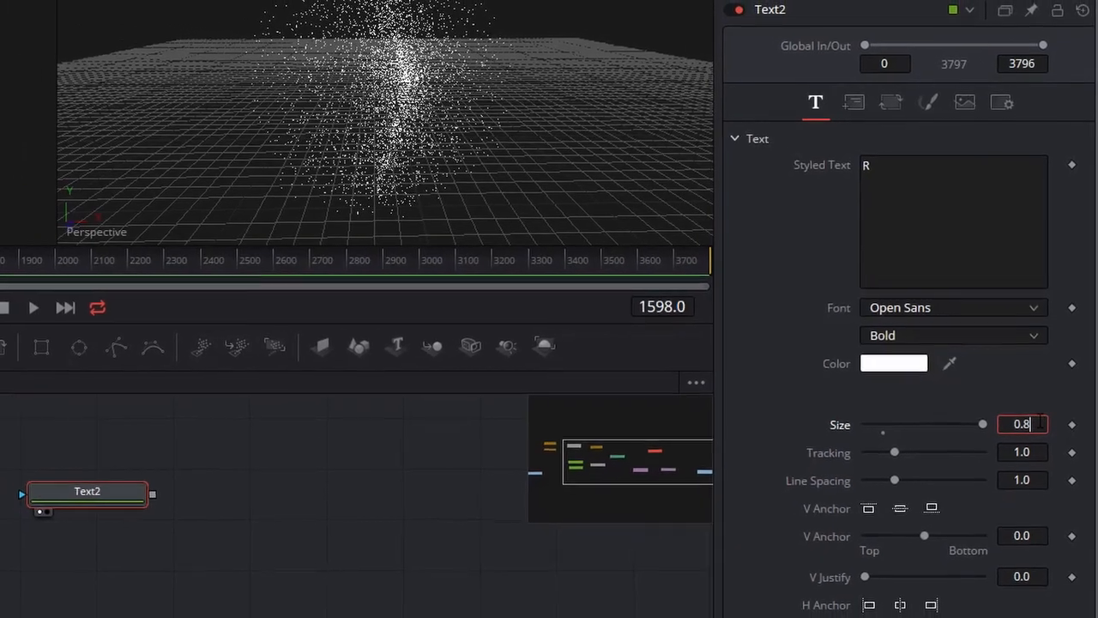
key(Tab)
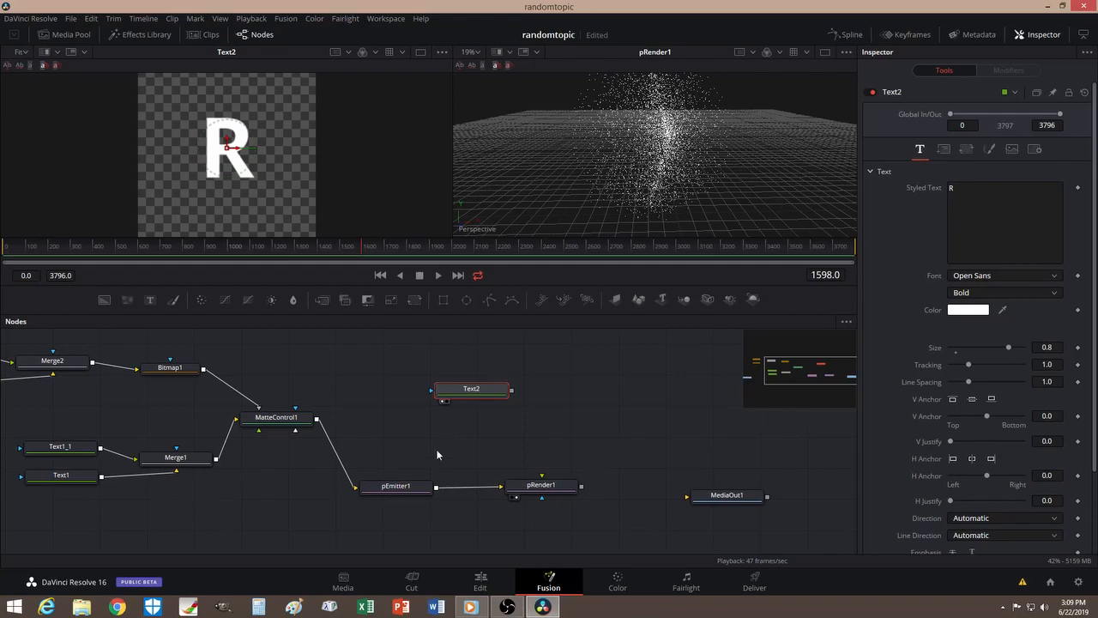
Set pEmitter1's particle style to Bitmap and connect the "R" text node to it as the style bitmap
click(398, 487)
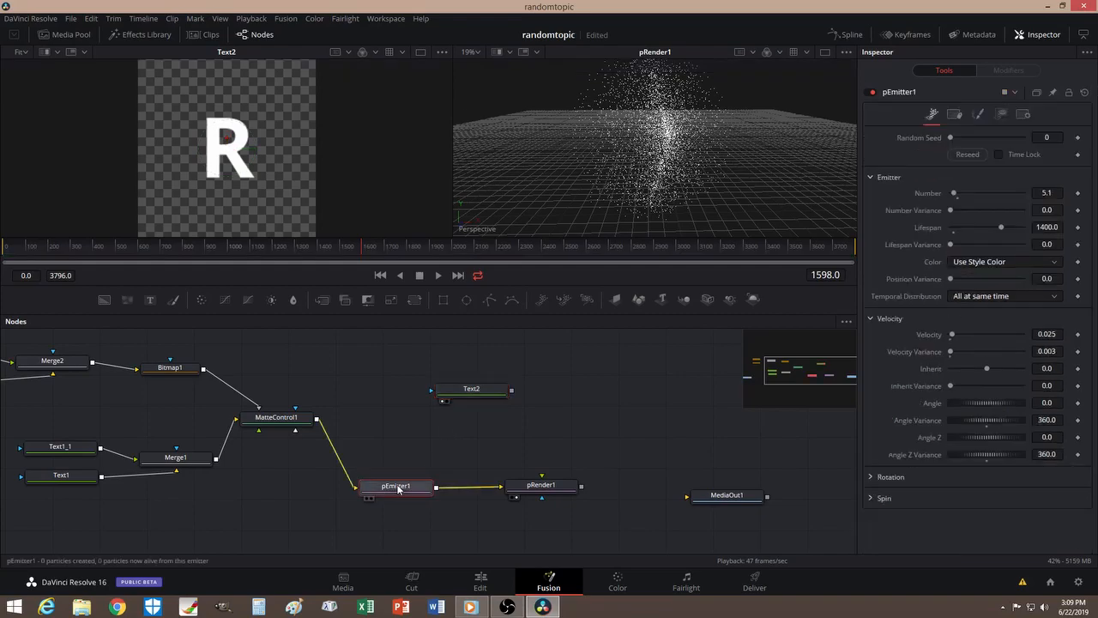
click(979, 114)
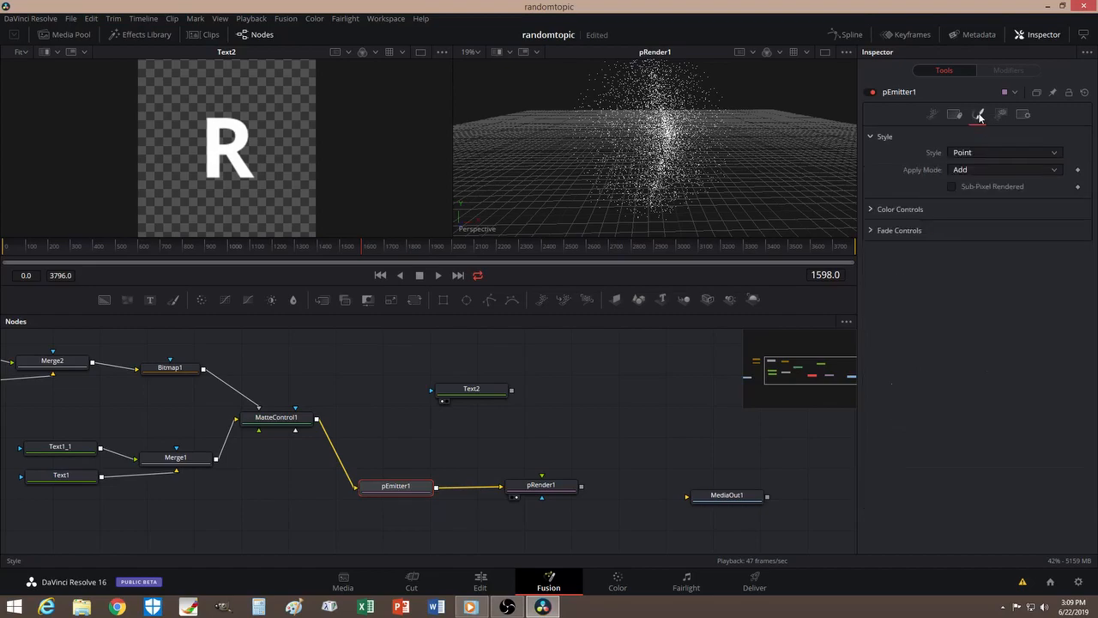
click(970, 153)
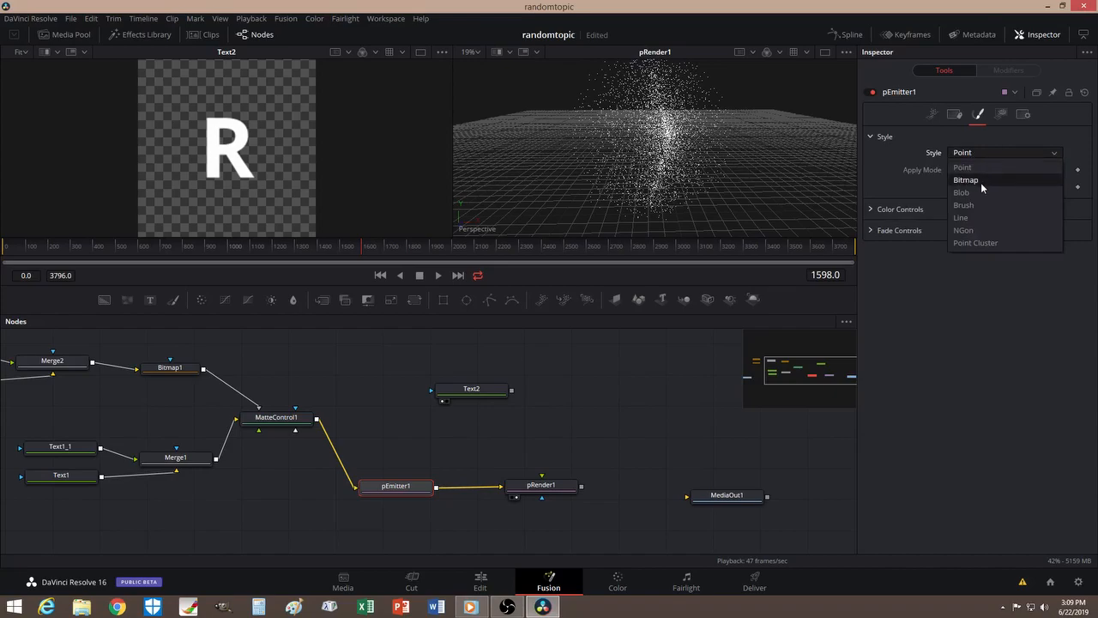
click(980, 181)
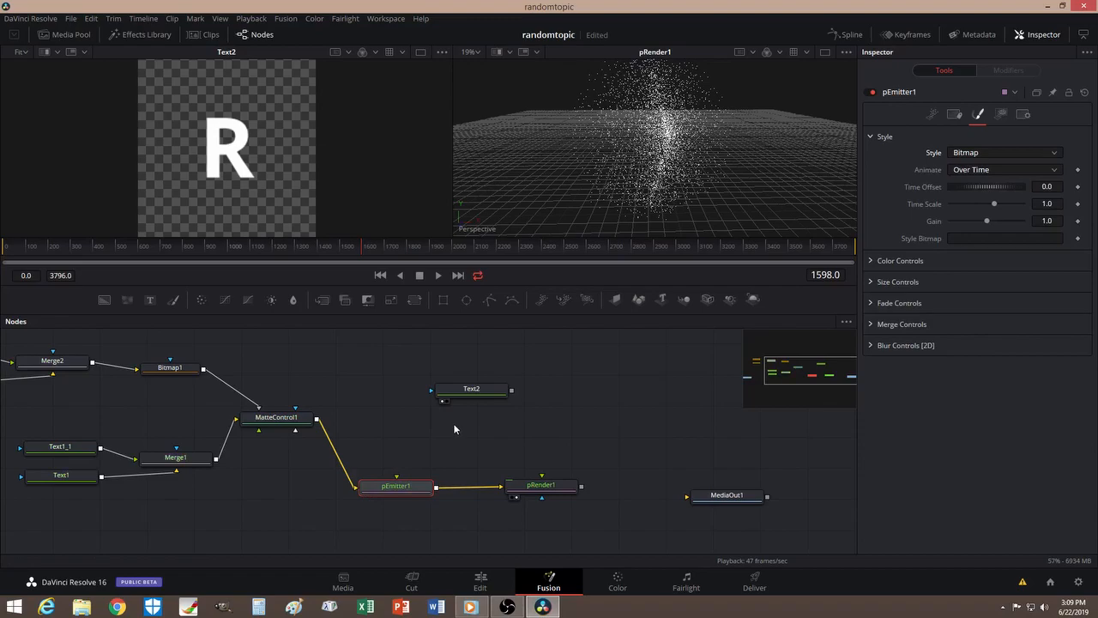
drag(470, 397, 396, 477)
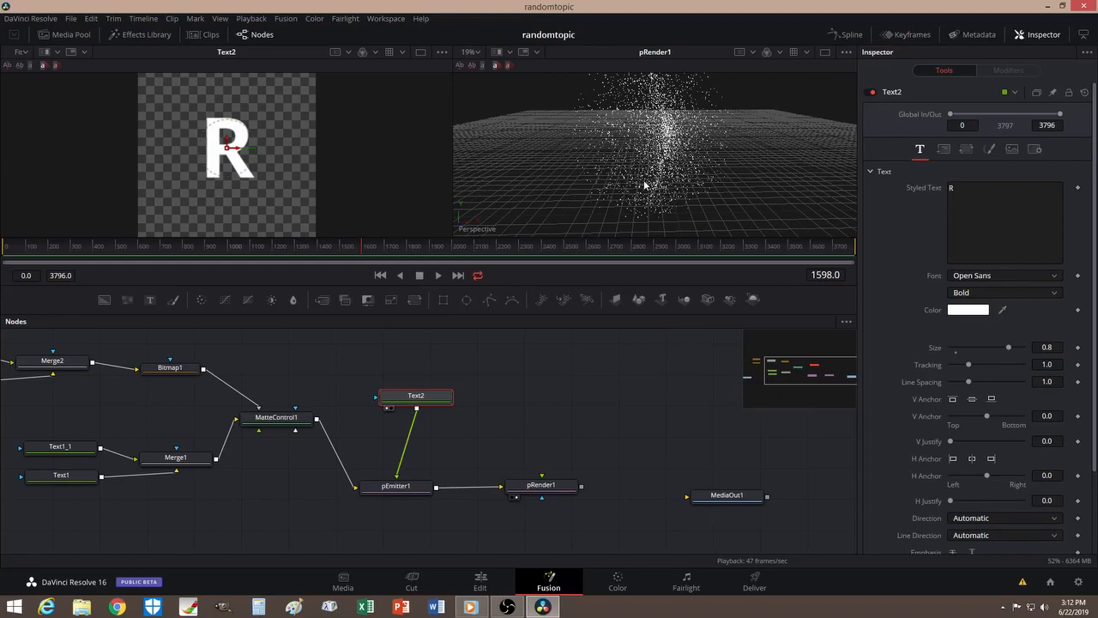
Examine the letter-shaped particles in pRender1's 3D view at several magnifications
scroll(645, 182, up, 4)
scroll(649, 182, up, 5)
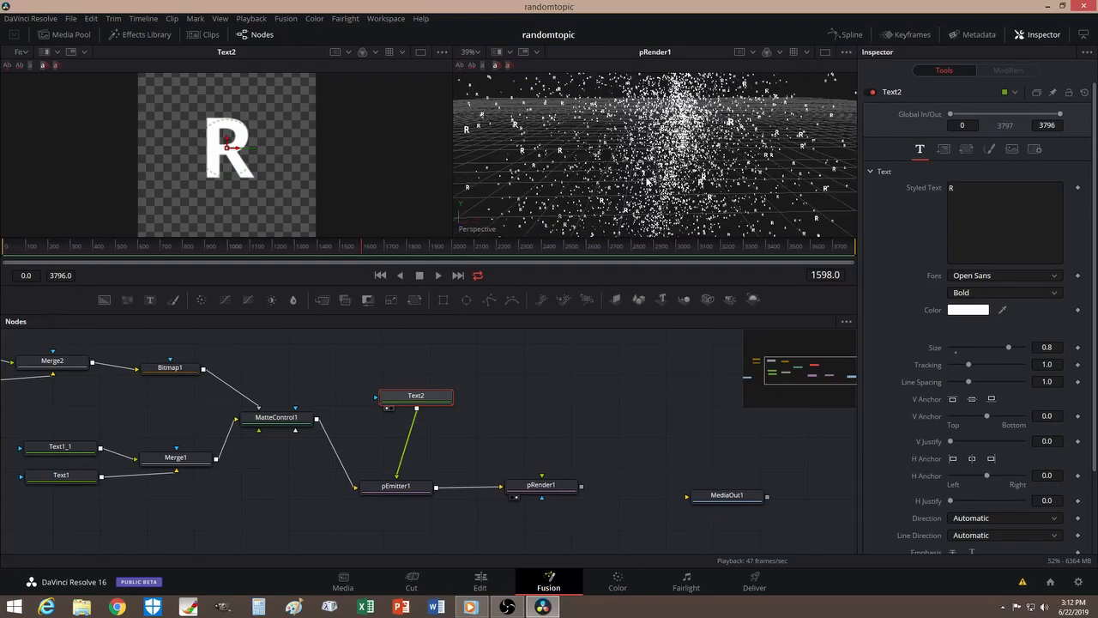
scroll(648, 181, down, 5)
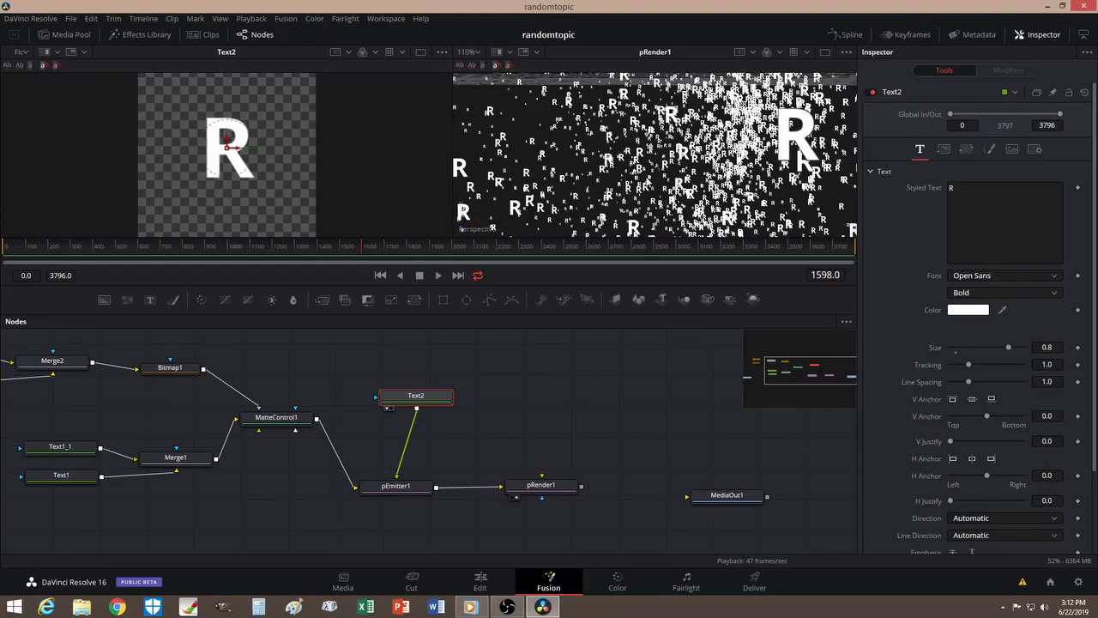
scroll(648, 181, up, 2)
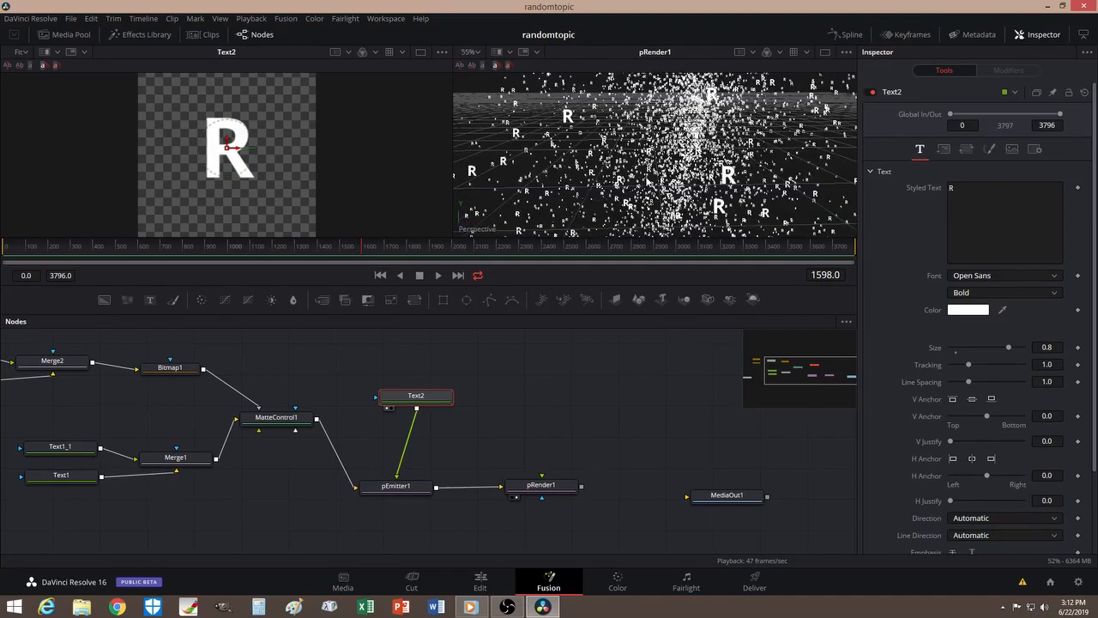
scroll(649, 182, down, 5)
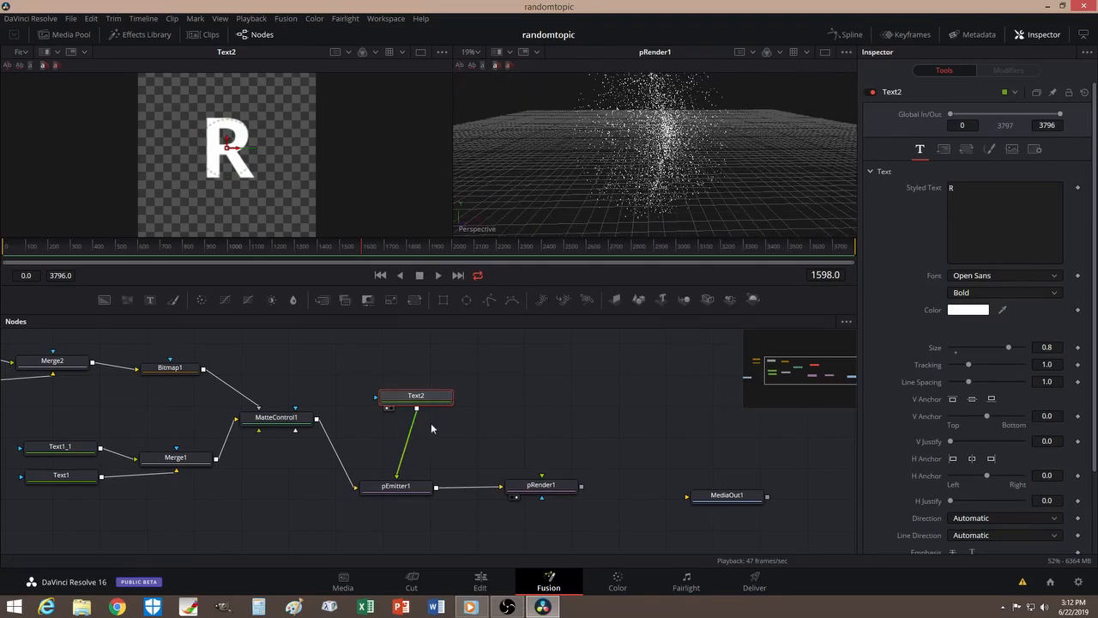
scroll(632, 181, up, 2)
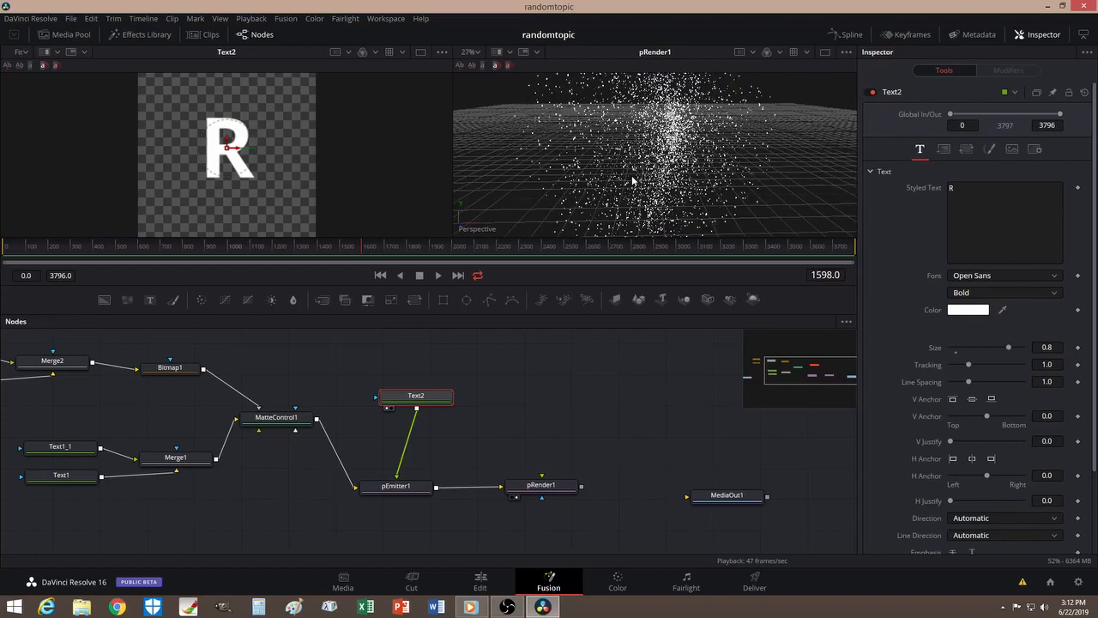
scroll(631, 181, up, 2)
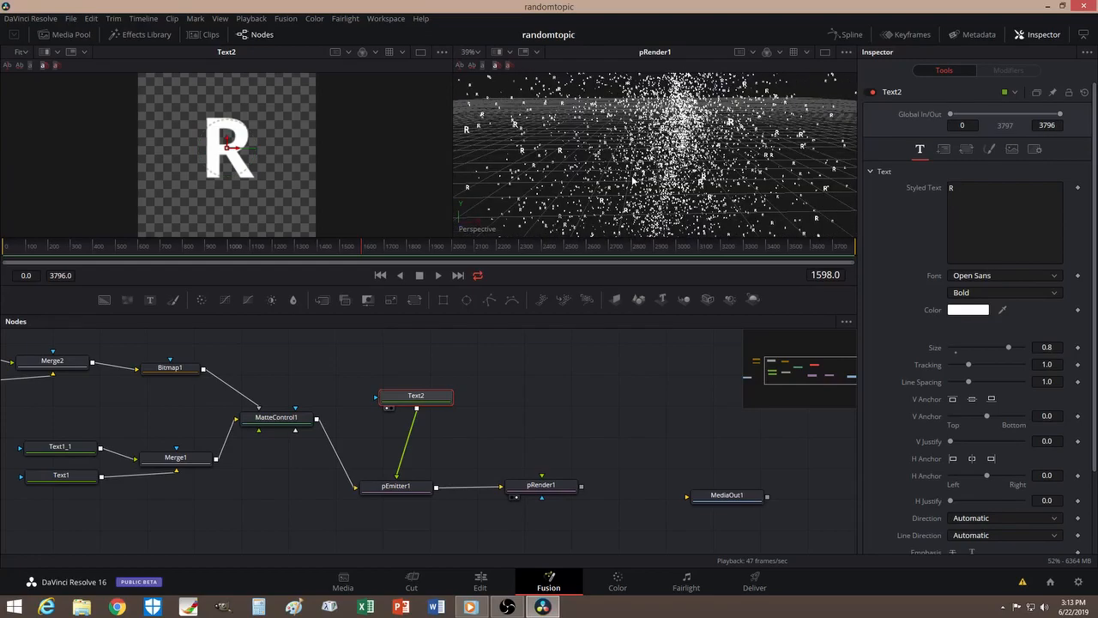
scroll(632, 181, down, 2)
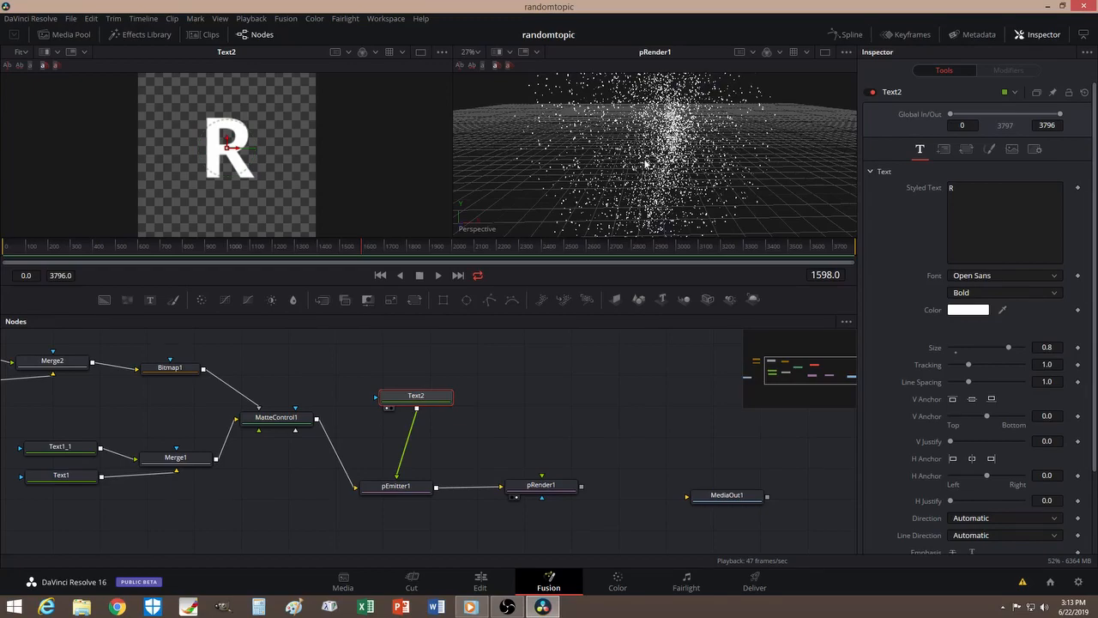
Turn off Always Face Camera in pEmitter1's rotation settings
click(401, 492)
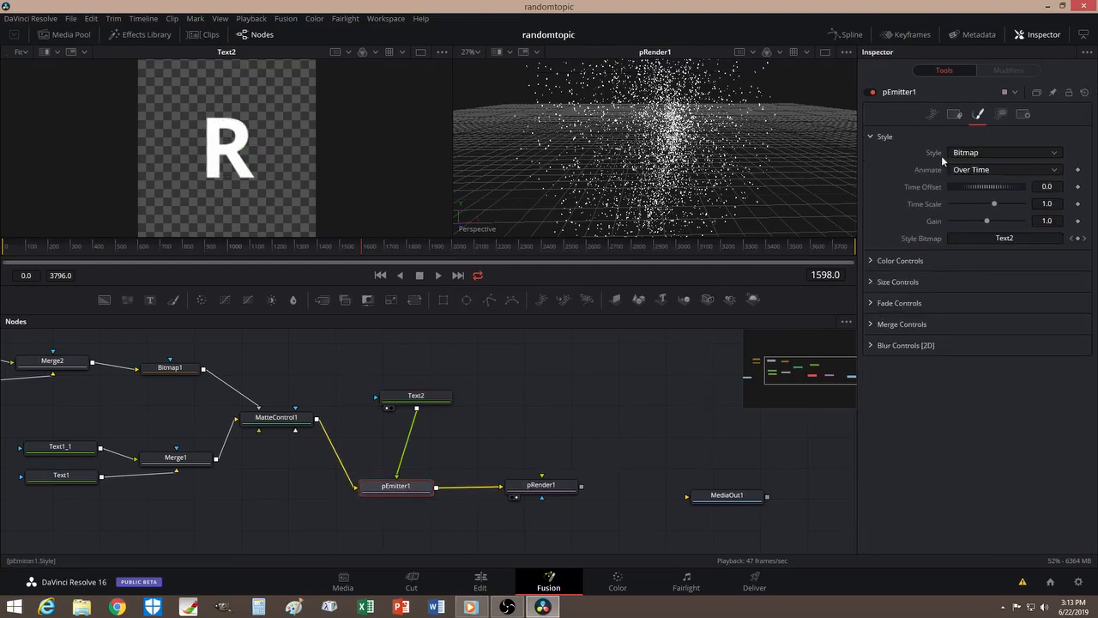
click(933, 115)
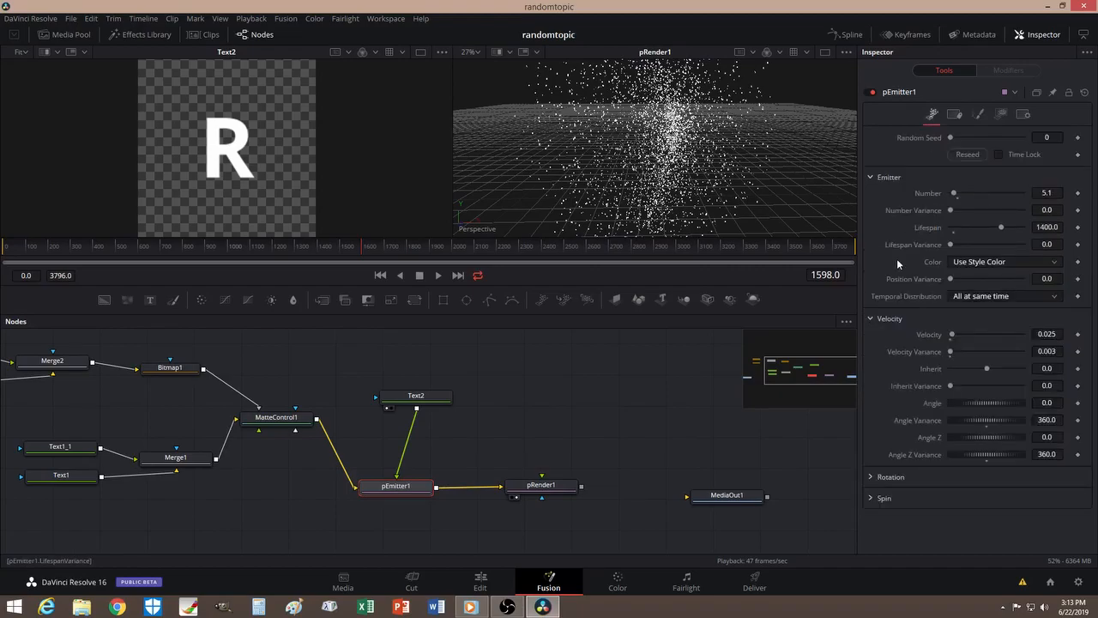
click(871, 479)
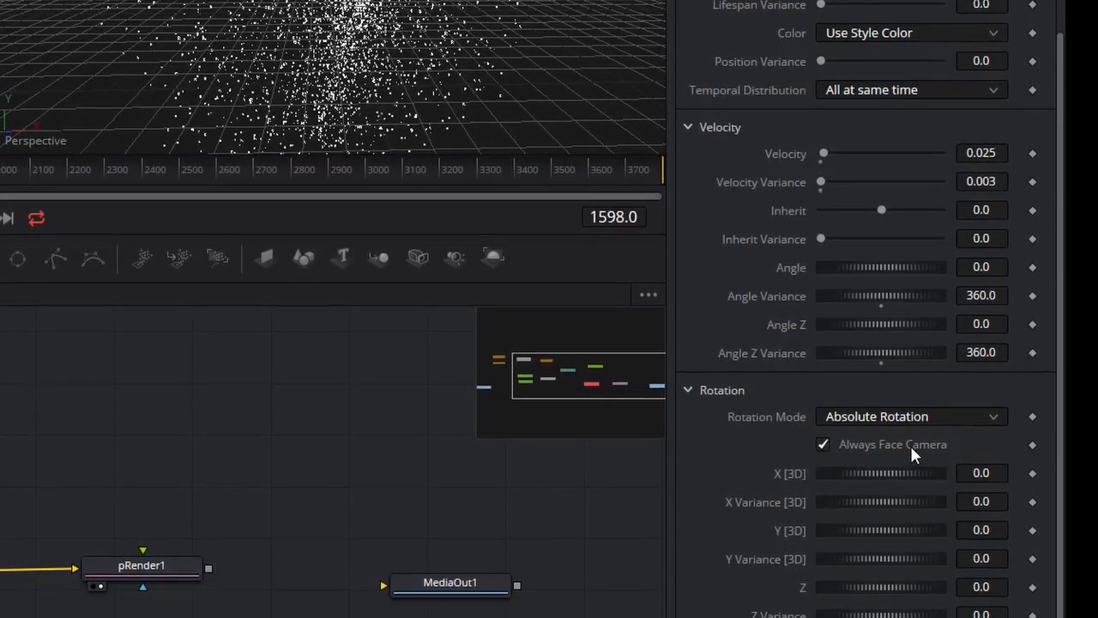
click(839, 447)
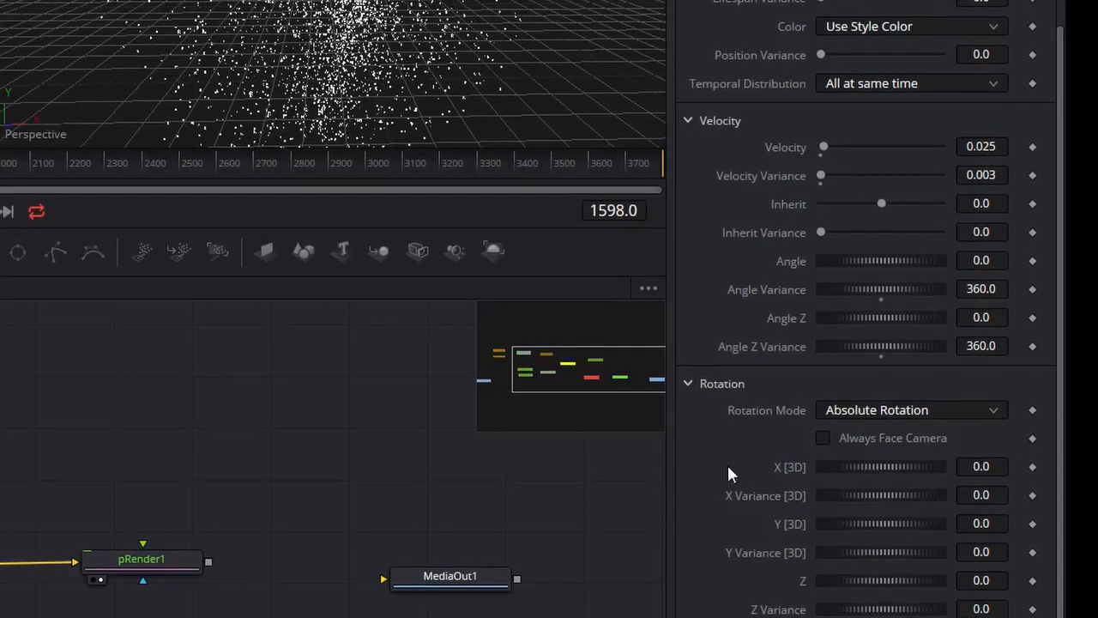
click(685, 379)
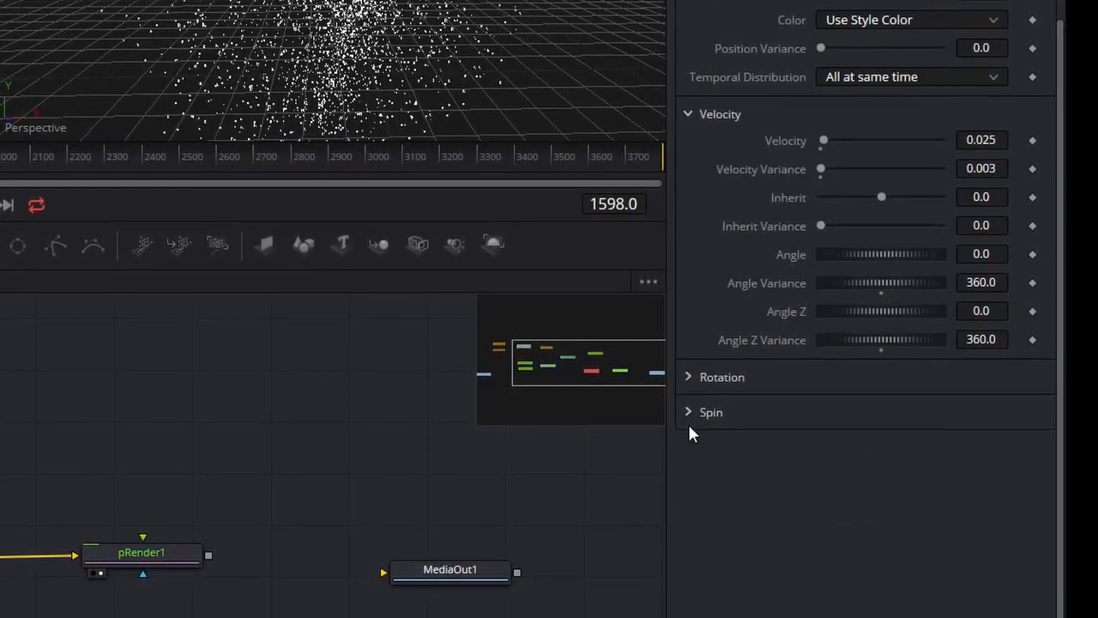
Set pEmitter1's spin variance to 10 for X, Y and Z
click(687, 411)
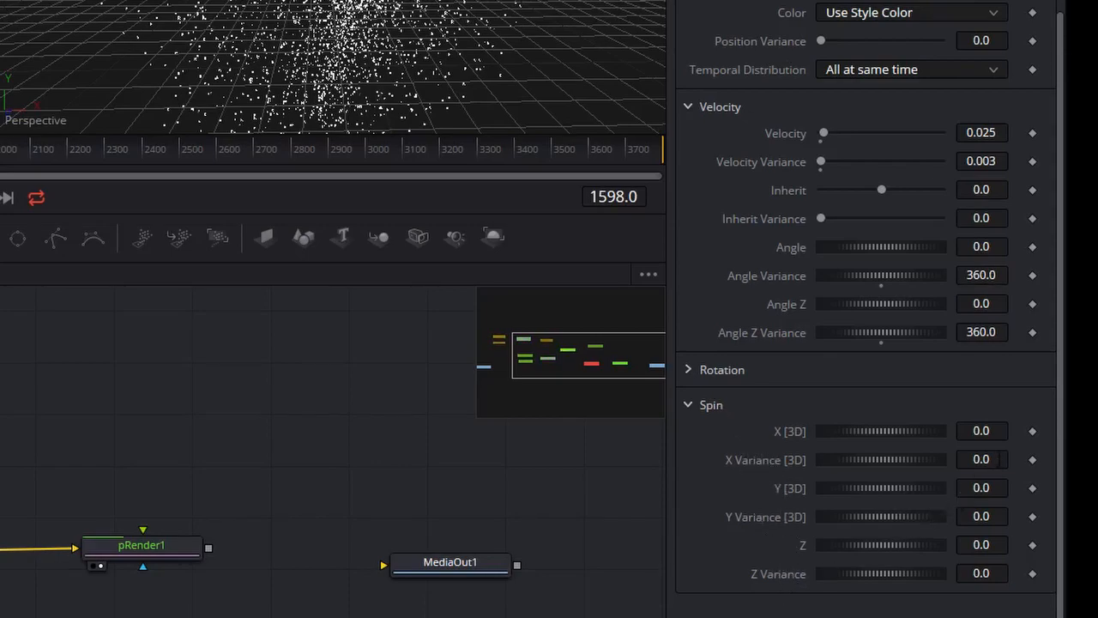
click(1000, 459)
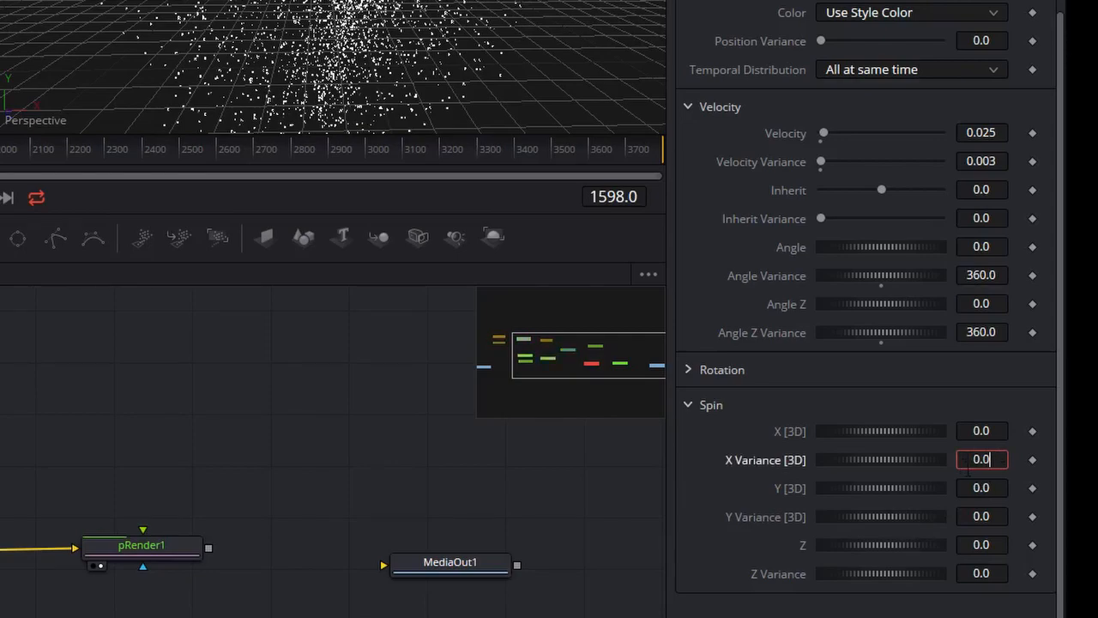
double_click(975, 459)
text(10)
drag(973, 518, 992, 519)
double_click(970, 517)
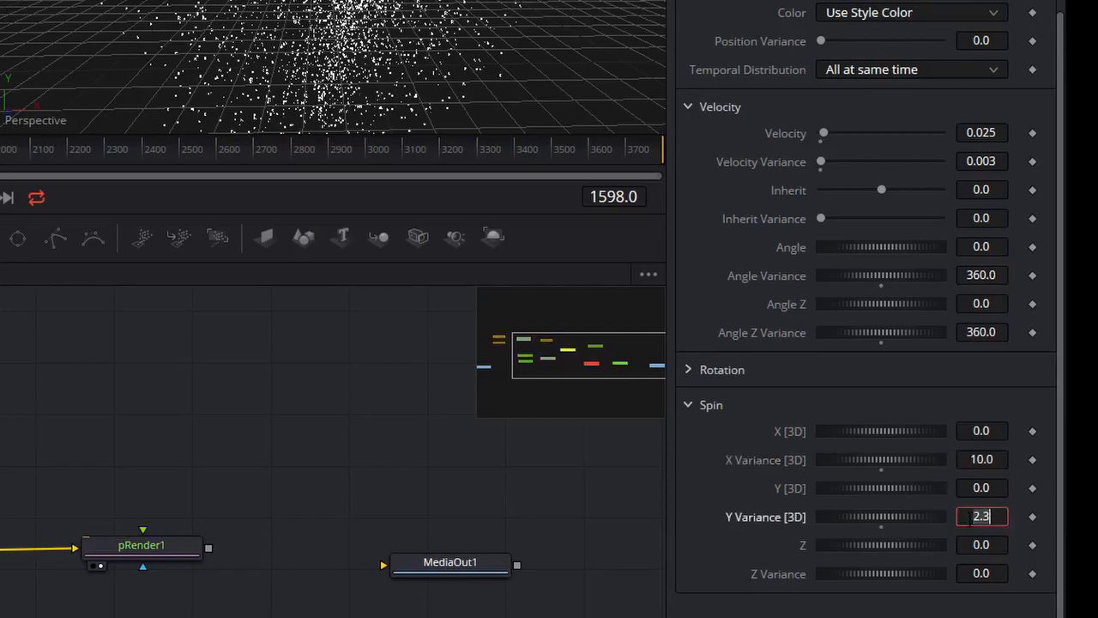
text(10)
double_click(981, 573)
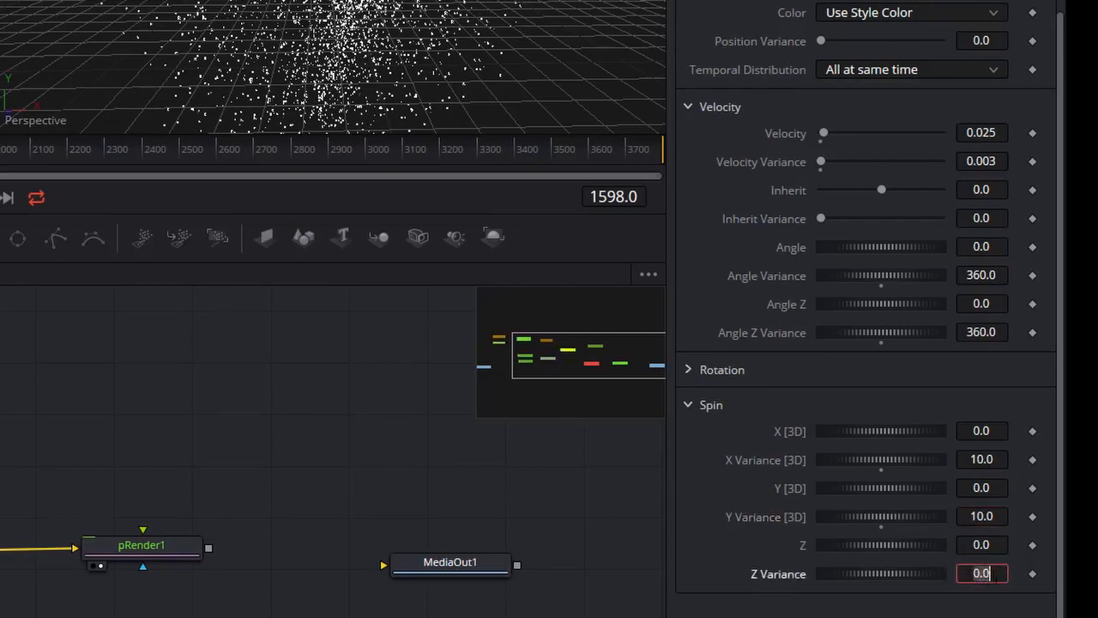
text(10)
key(Return)
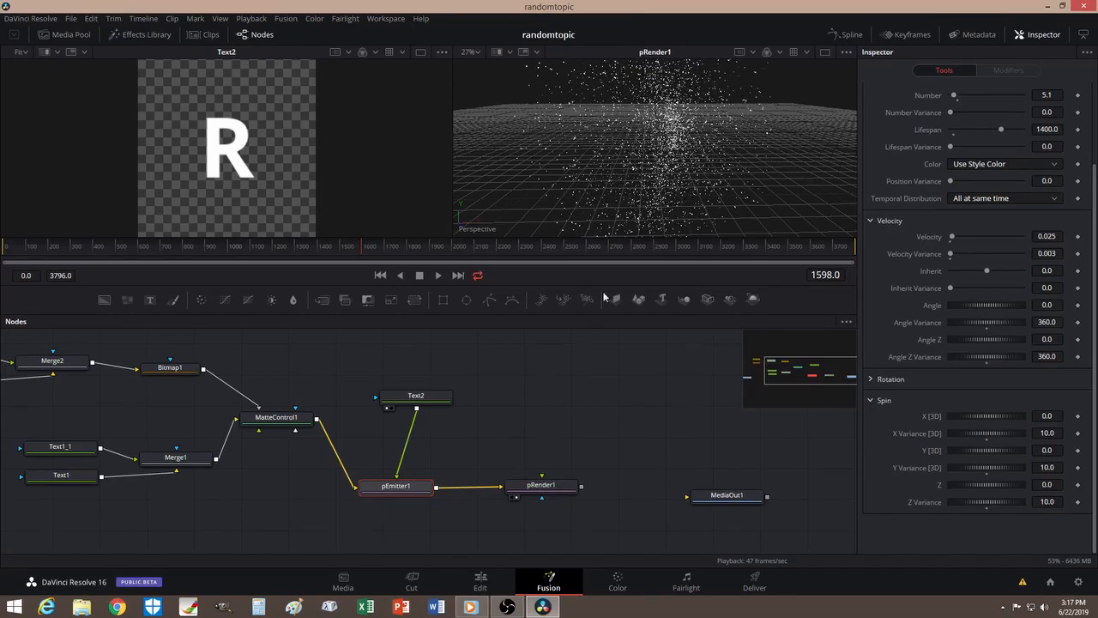
Examine the orientation of the letter particles in pRender1's 3D view from close up and from different angles
scroll(660, 186, up, 8)
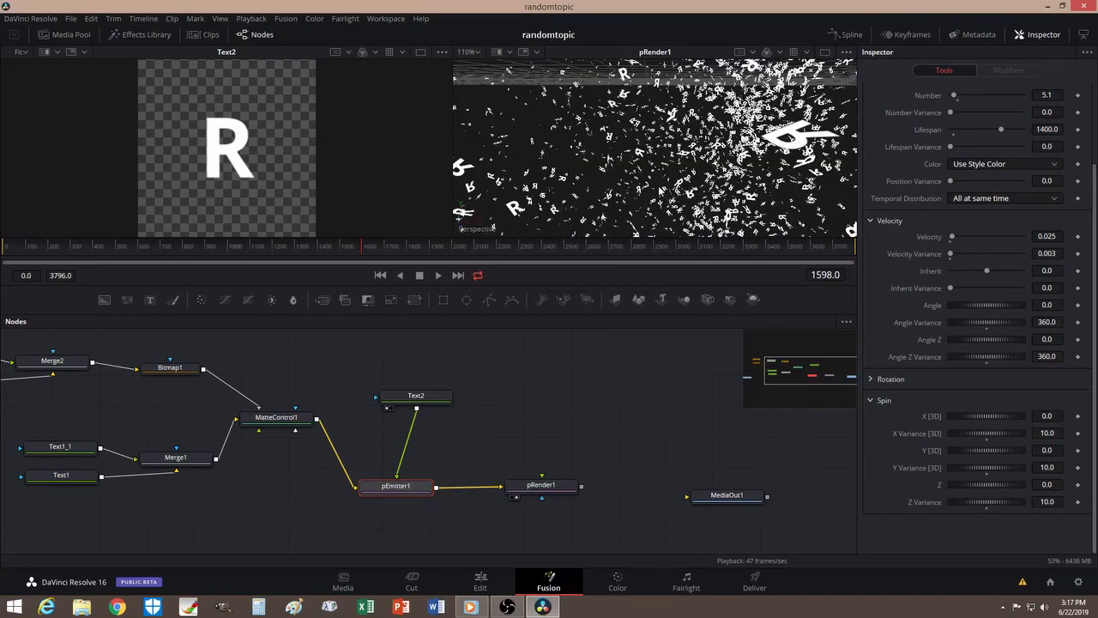
scroll(661, 191, down, 2)
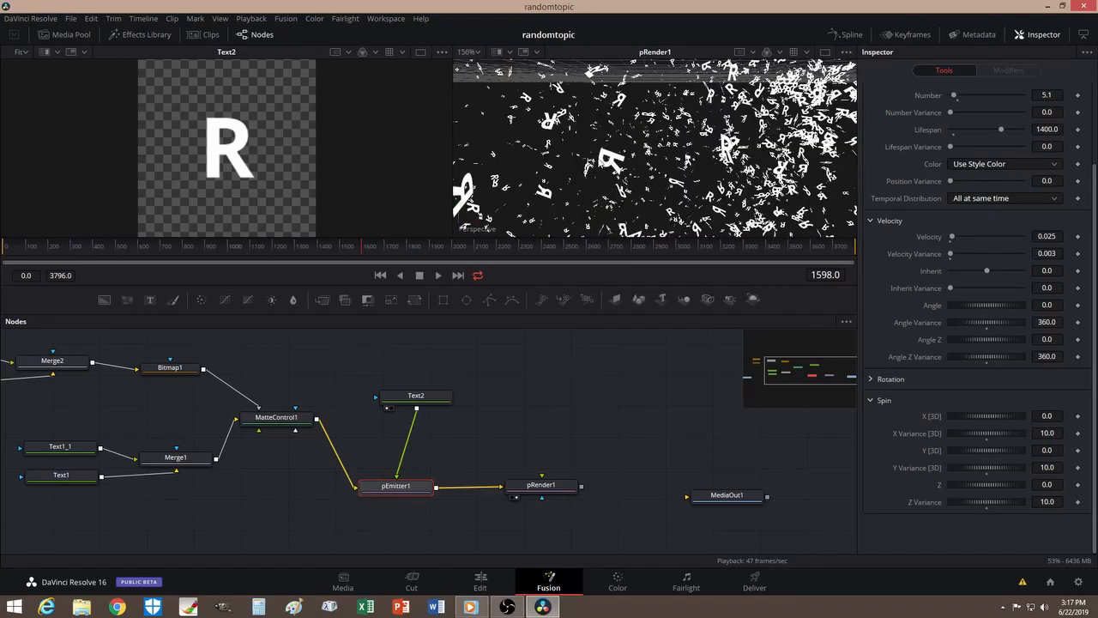
drag(625, 161, 584, 153)
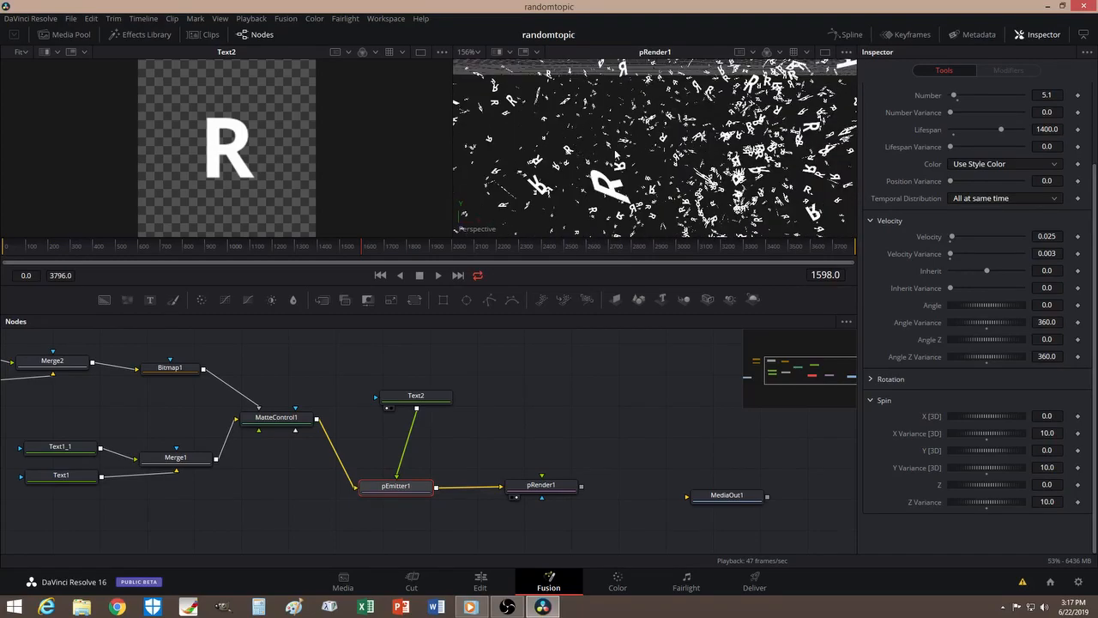
drag(572, 126, 650, 151)
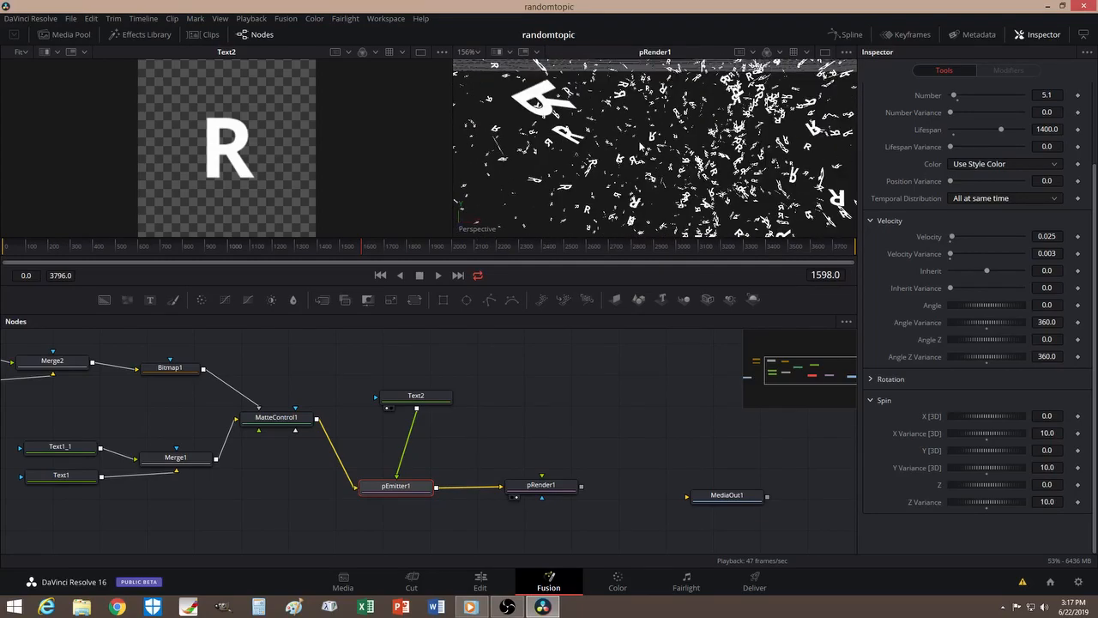
scroll(642, 146, down, 3)
scroll(641, 146, up, 1)
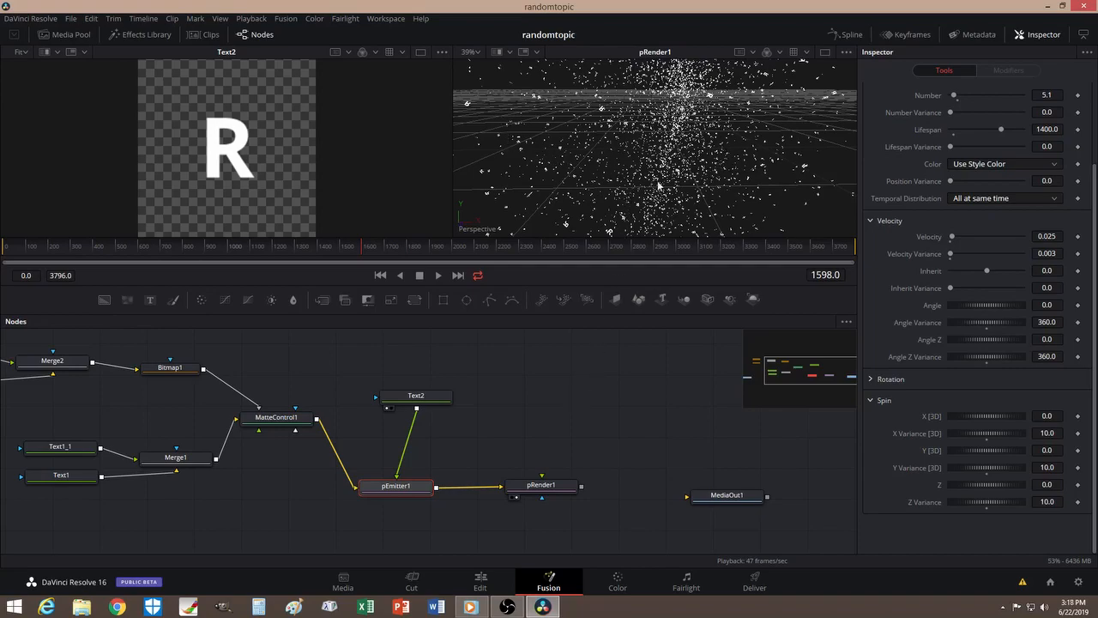
Add a TextScramble modifier to the styled text of the "R" text node
click(432, 398)
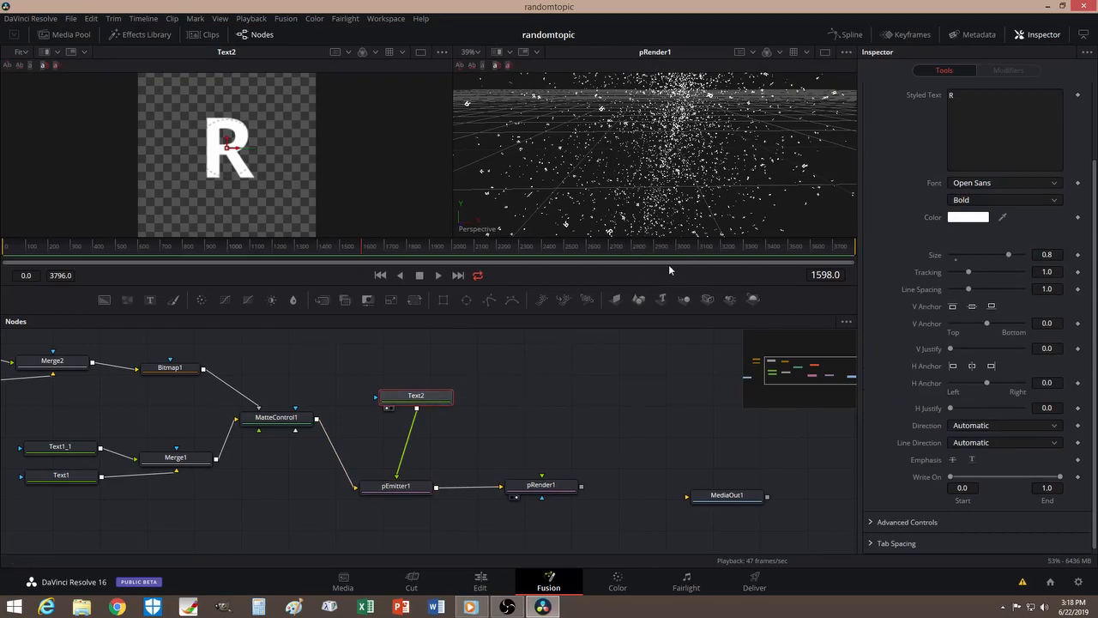
scroll(899, 219, up, 2)
scroll(899, 218, up, 1)
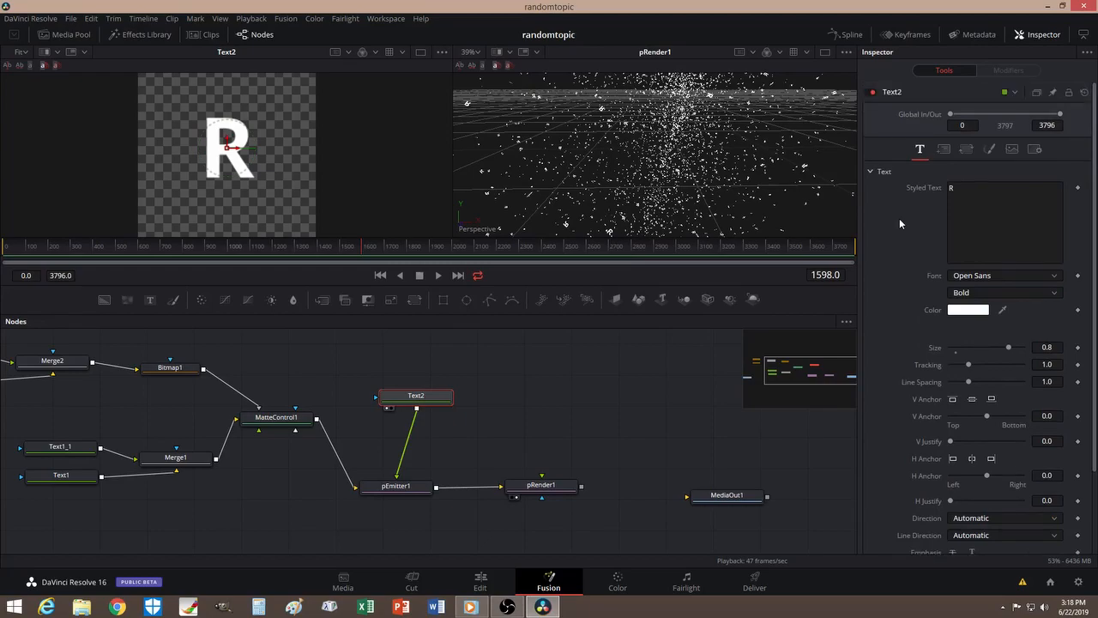
right_click(932, 187)
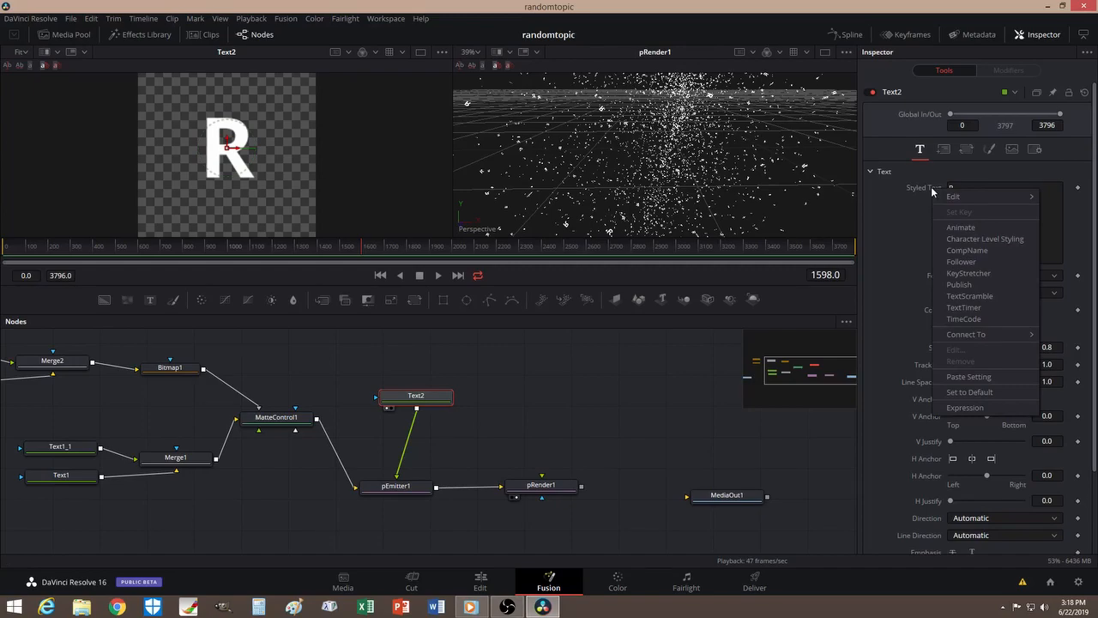
click(960, 296)
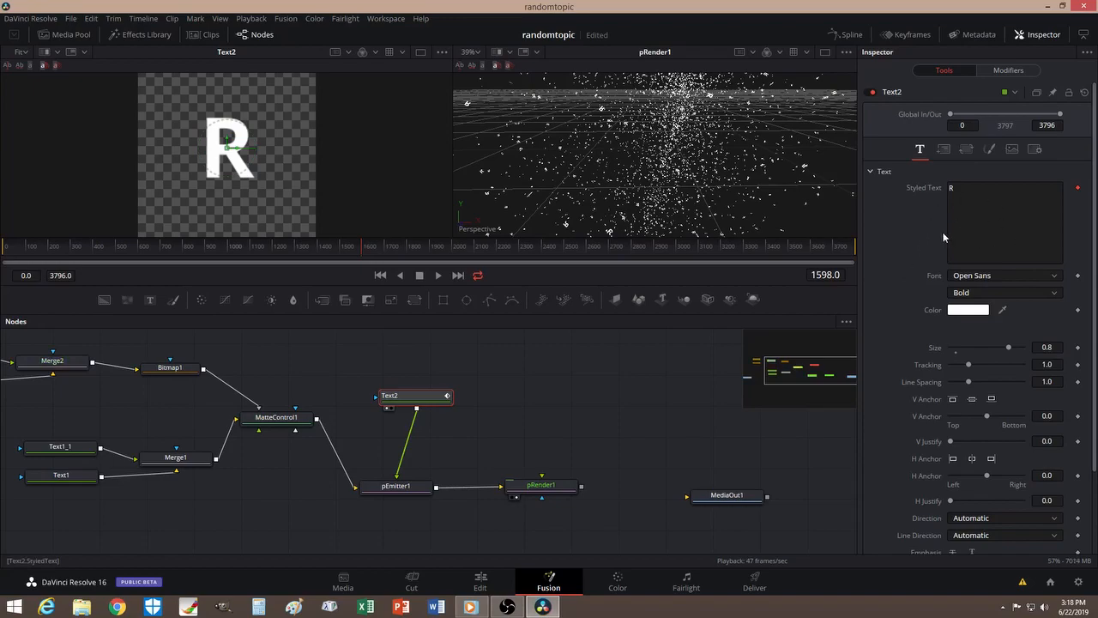
Set the TextScramble modifier's randomness to 1
click(1013, 72)
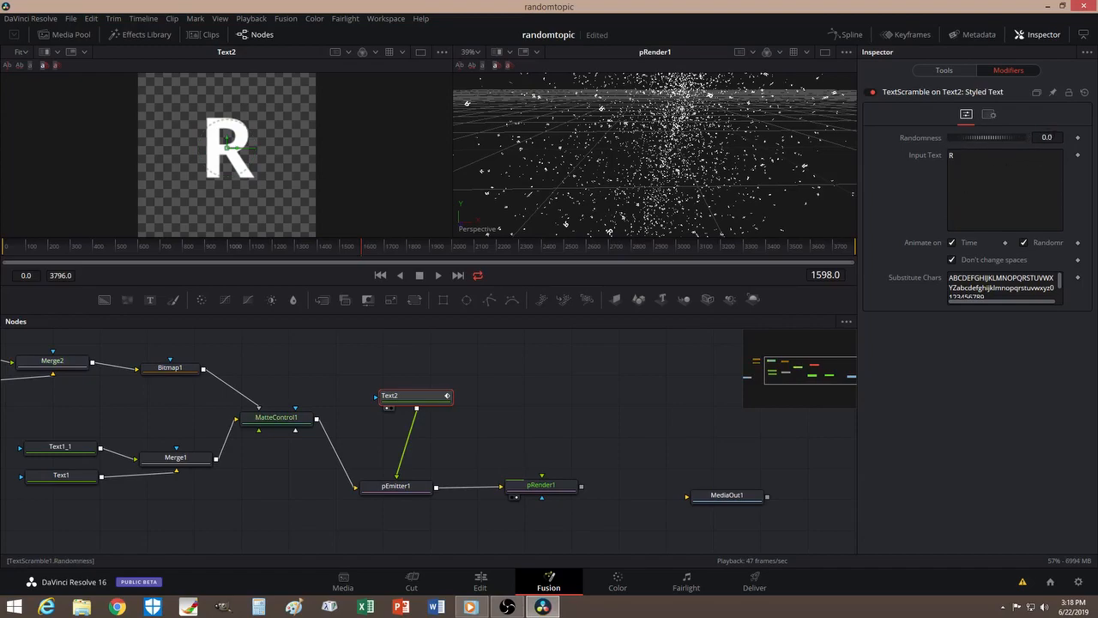
click(1047, 137)
text(1)
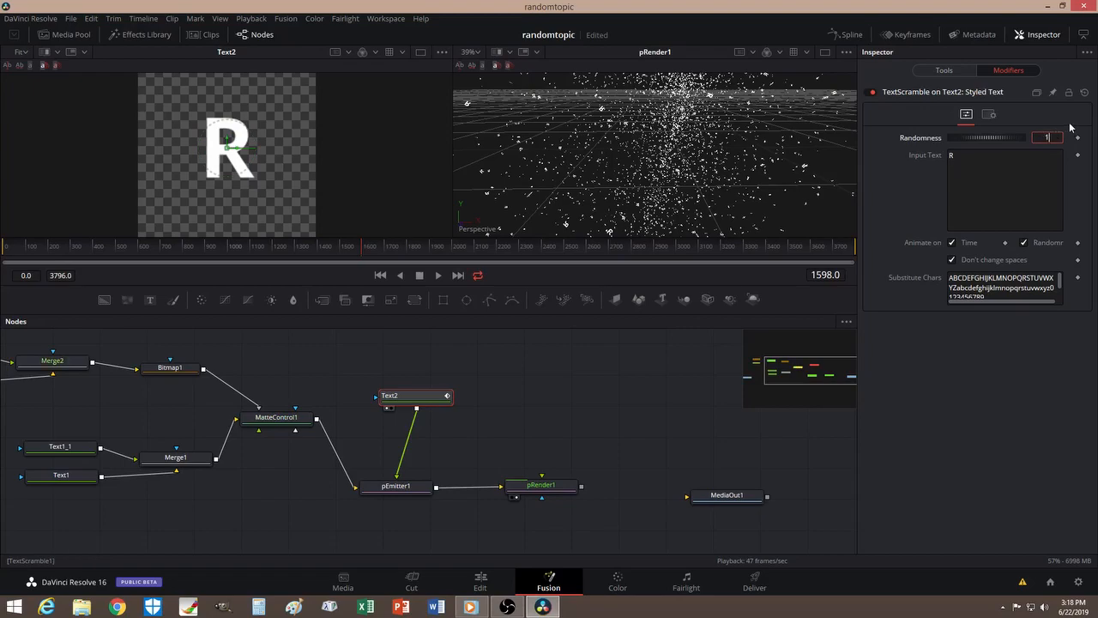
key(Return)
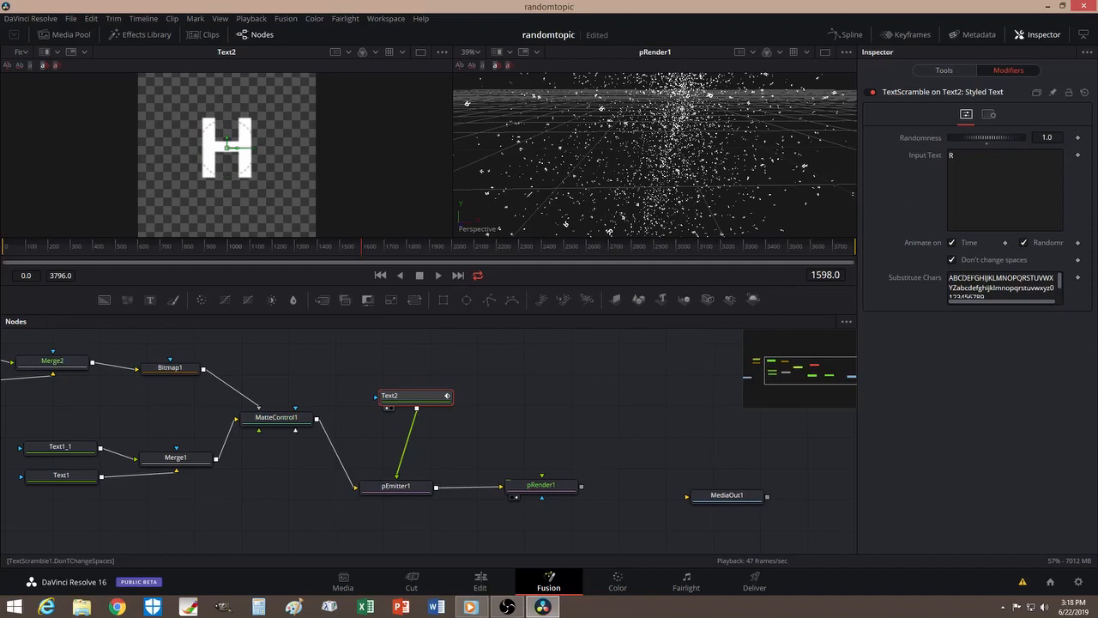
Replace the TextScramble modifier's substitute characters with RANDOMTOPICS626323818
click(950, 278)
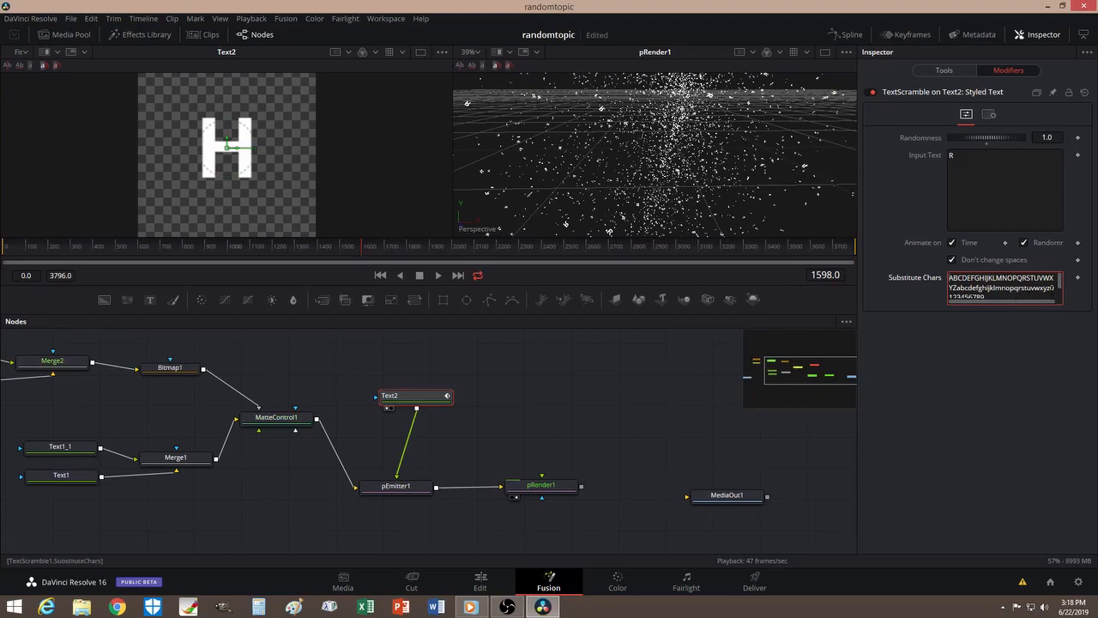
scroll(998, 293, down, 1)
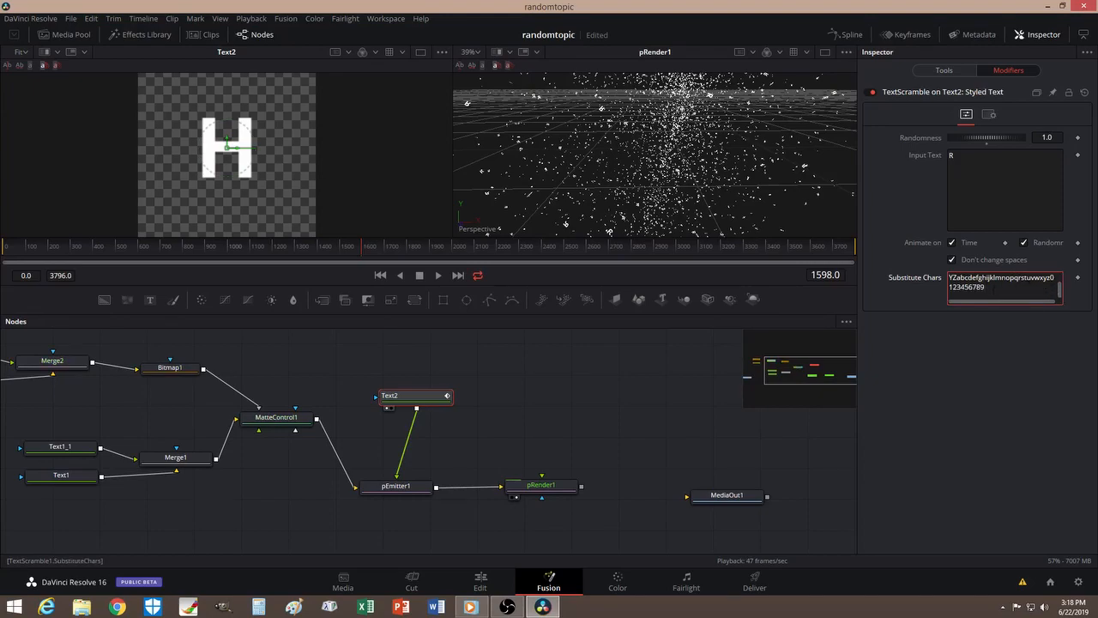
drag(985, 288, 948, 278)
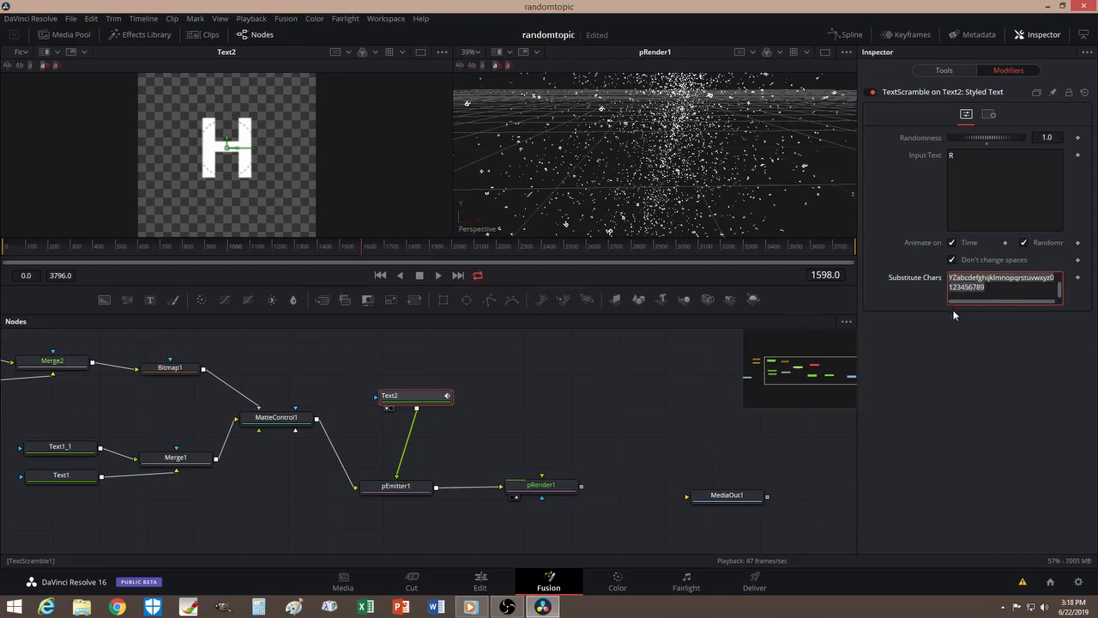
key(BackSpace)
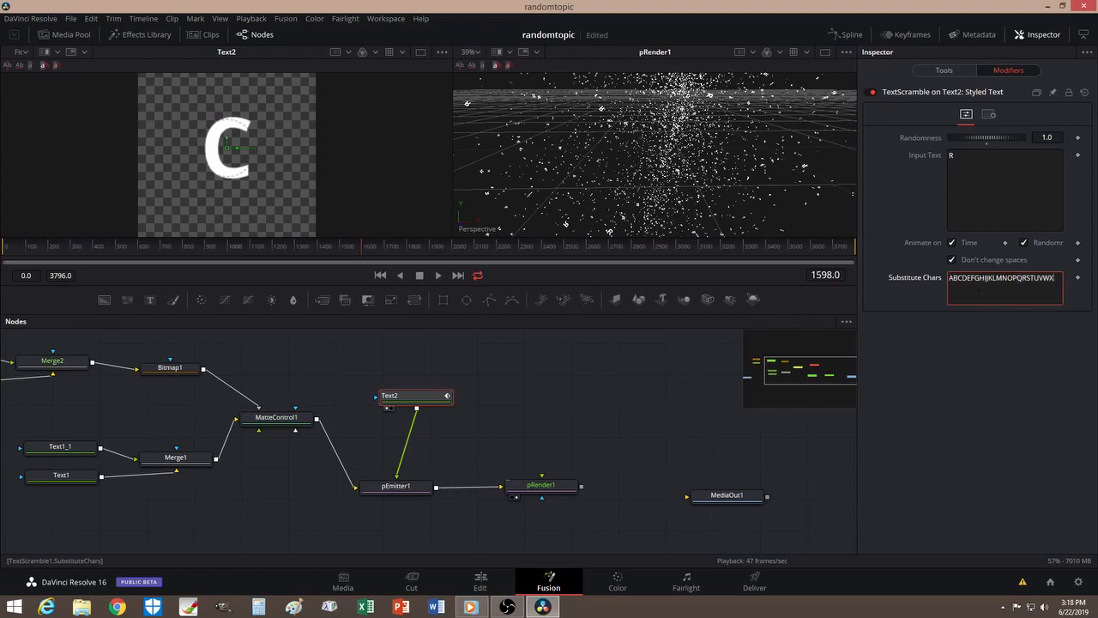
double_click(960, 292)
key(BackSpace)
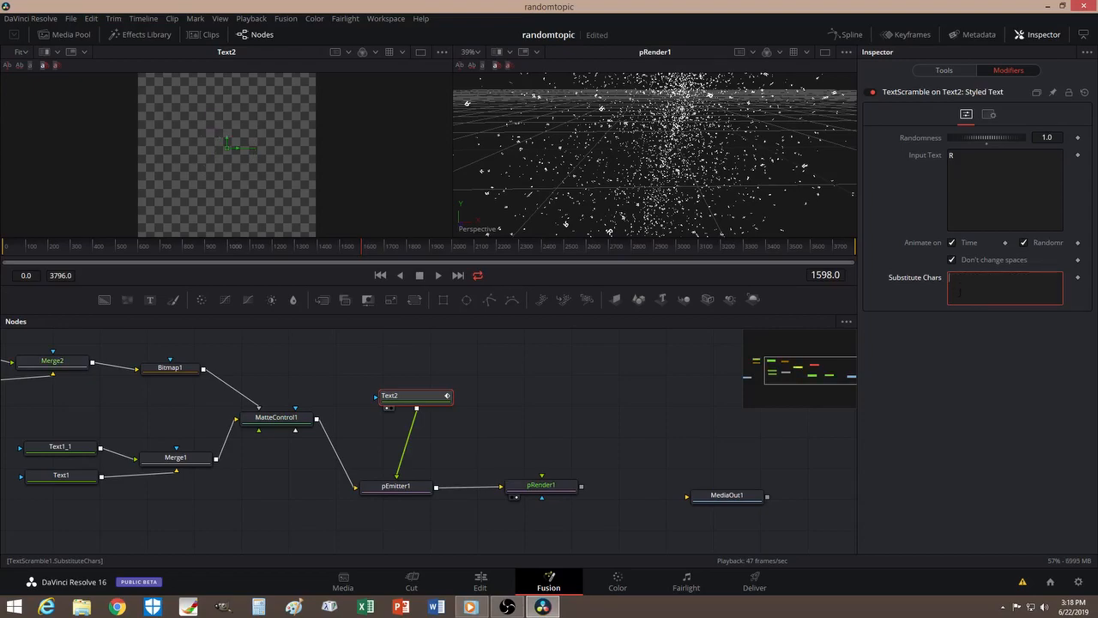
text(RAN)
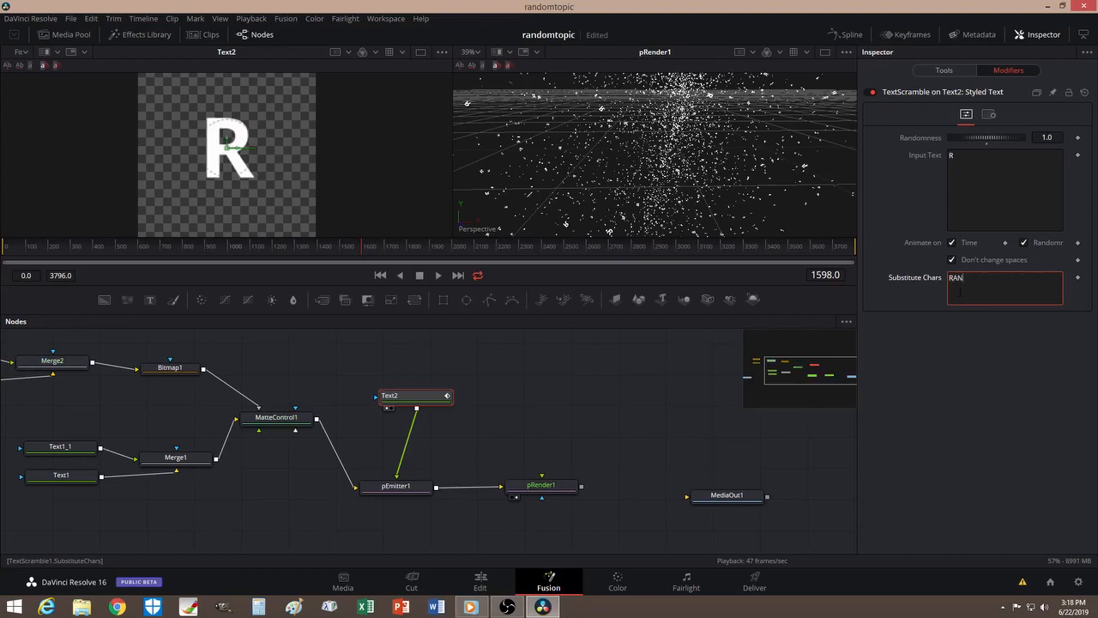
text(DOMTOPICS)
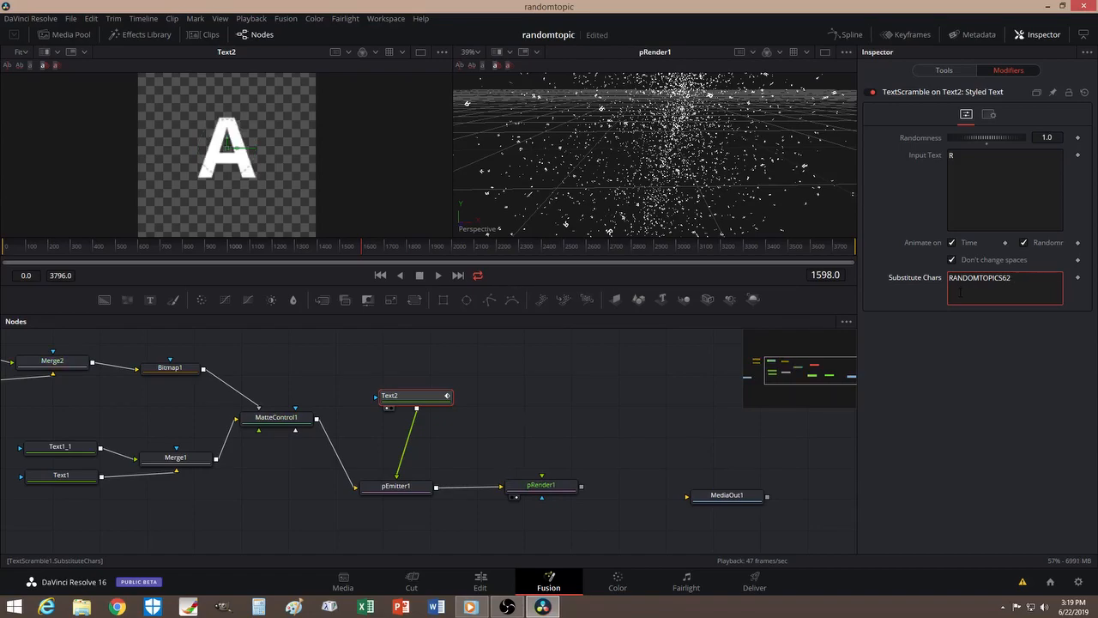
text(123)
key(BackSpace)
key(BackSpace)
text(3)
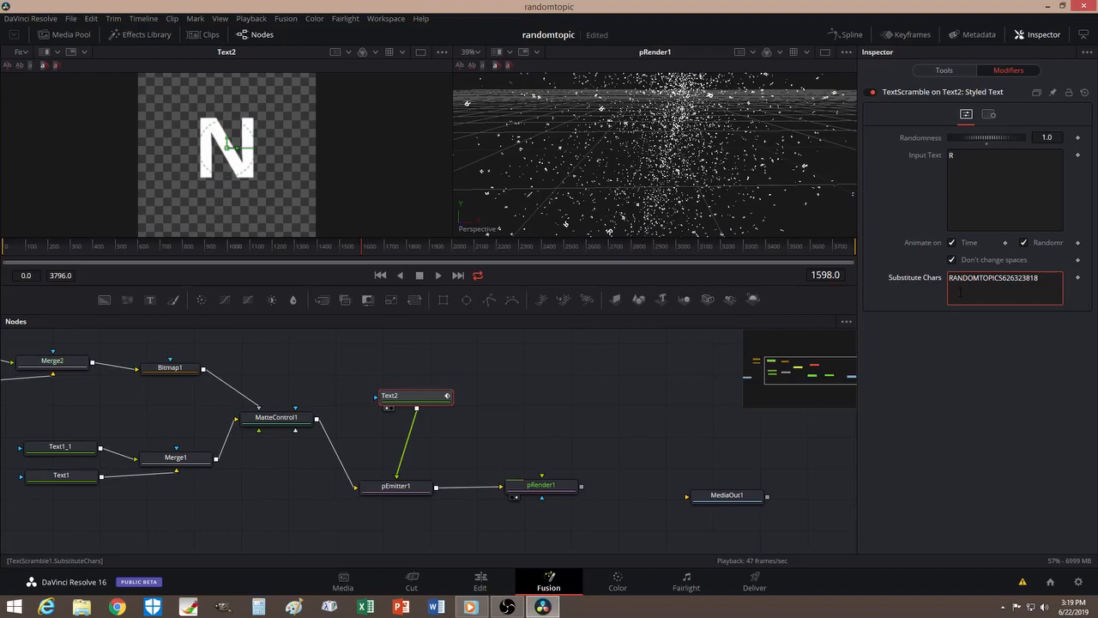
click(922, 208)
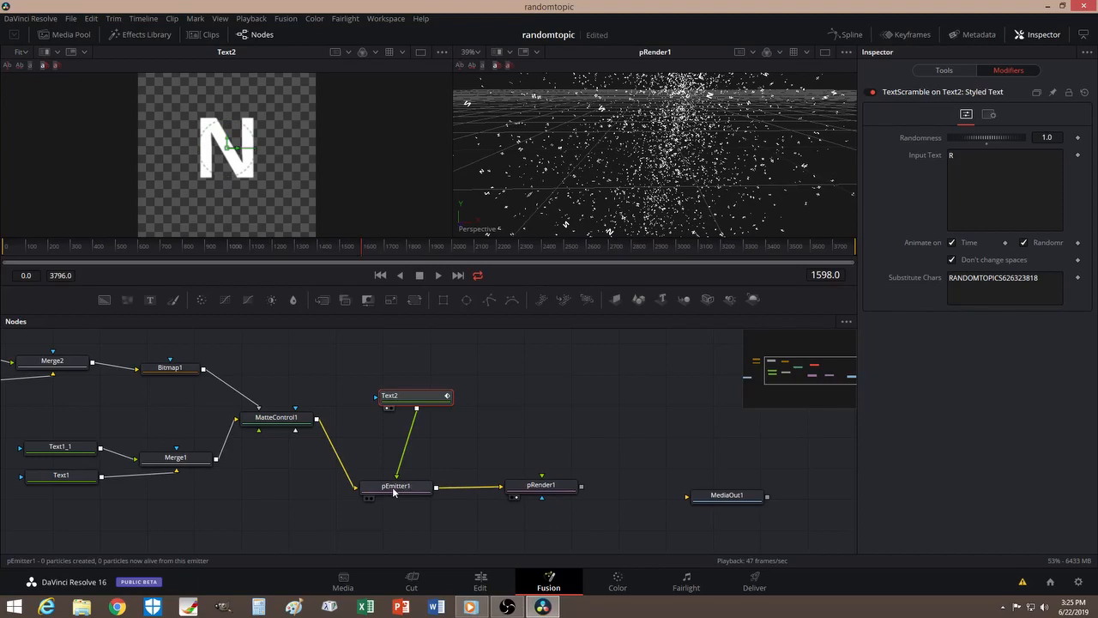
Set pEmitter1's bitmap style to animate by Particle Birth Time
click(394, 486)
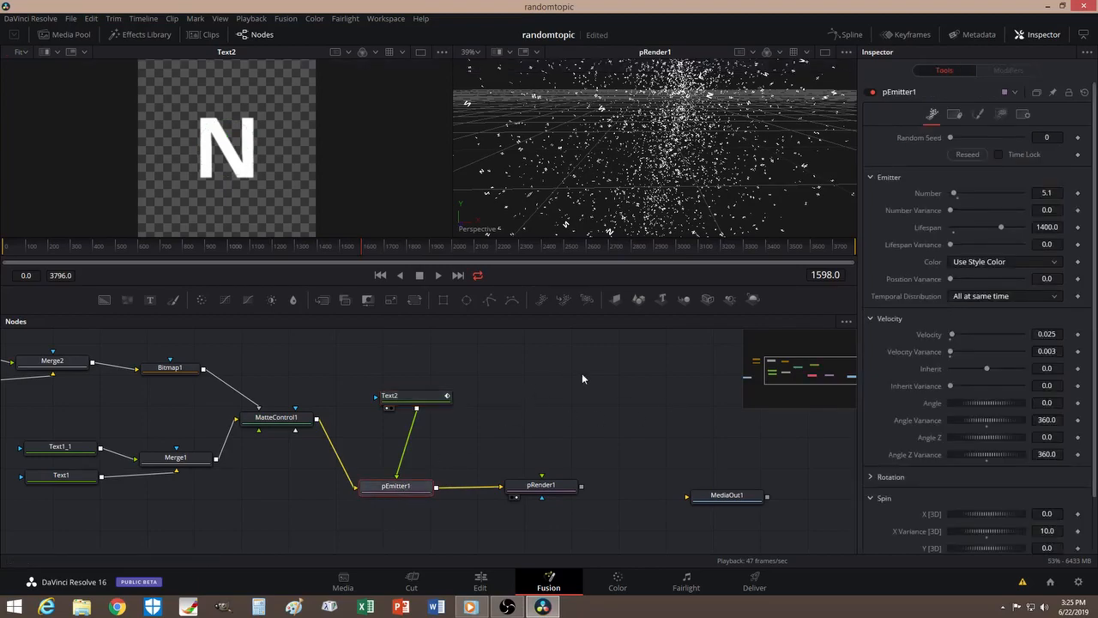
click(979, 115)
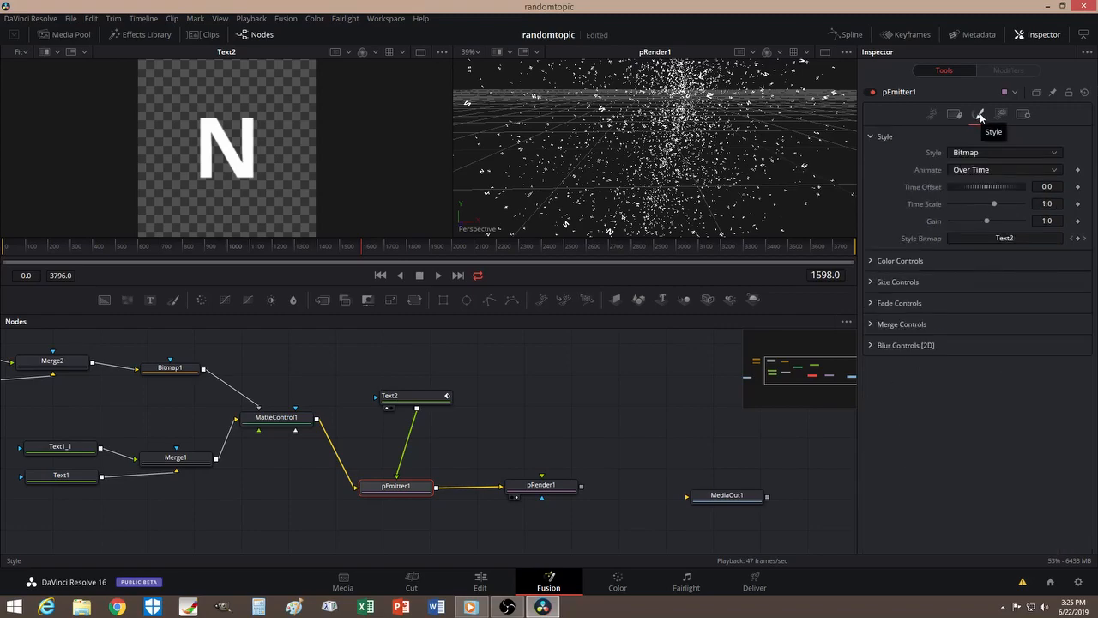
click(961, 171)
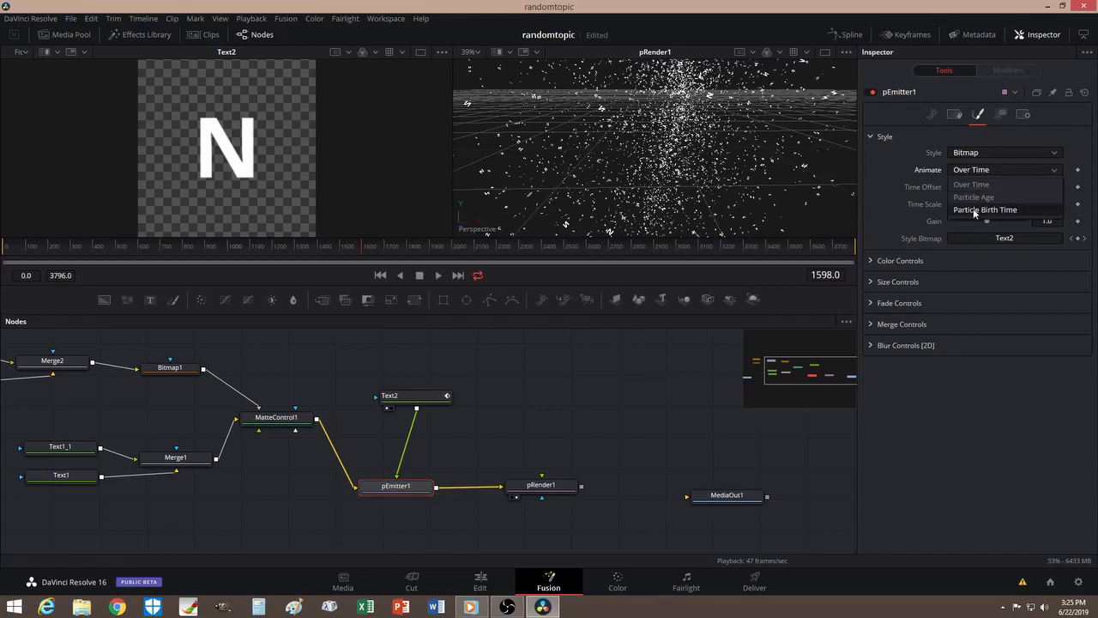
click(973, 208)
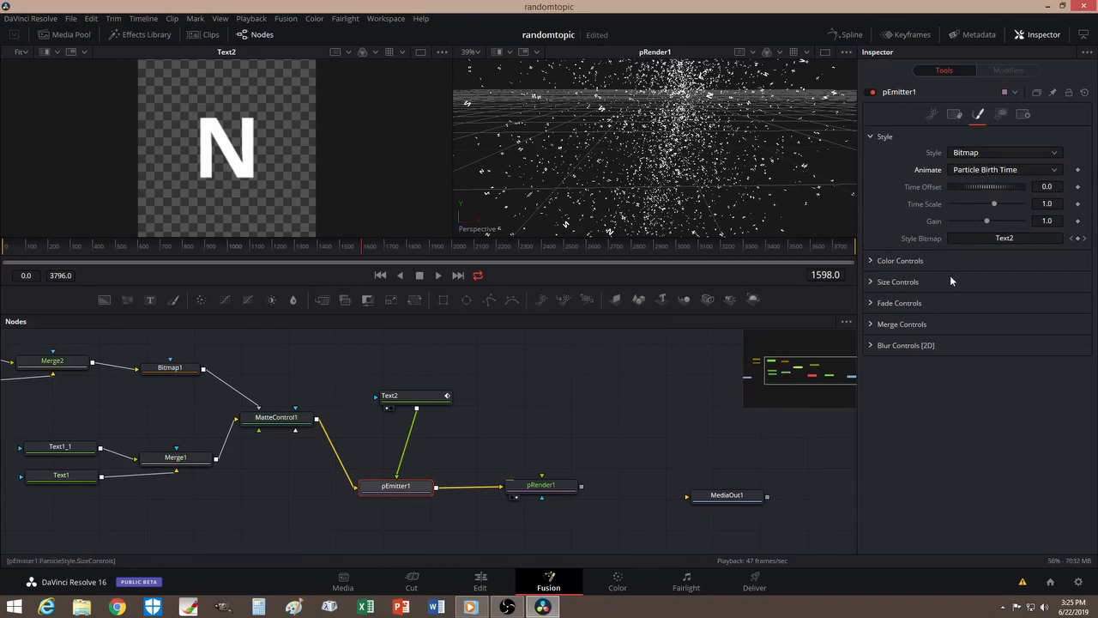
Set the particle size in pEmitter1's style to 0.03
click(870, 282)
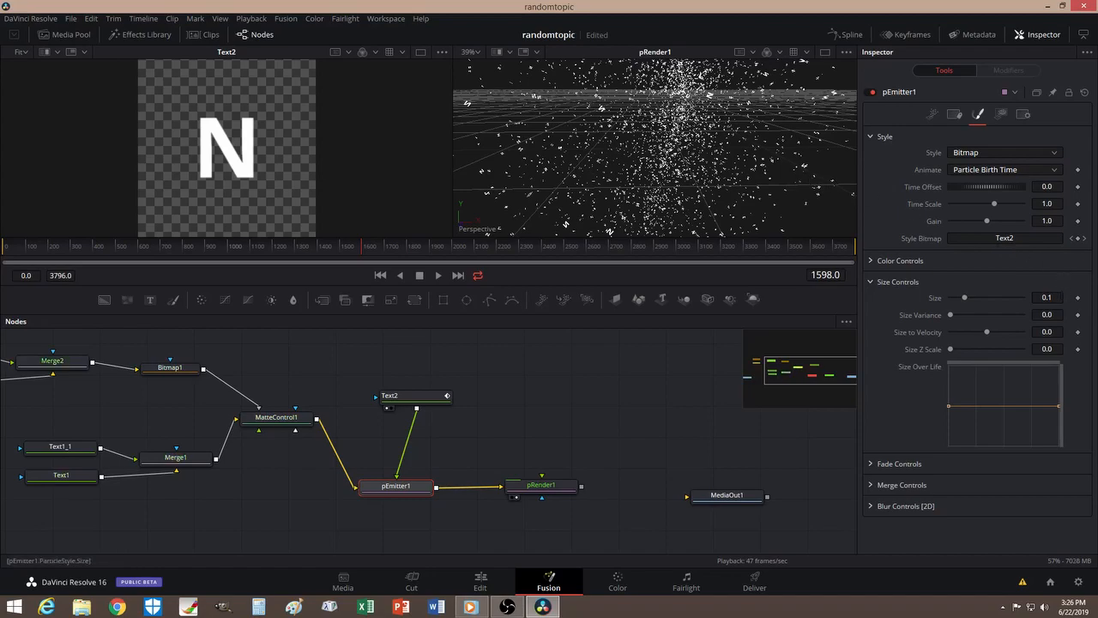
click(1047, 297)
key(BackSpace)
text(03)
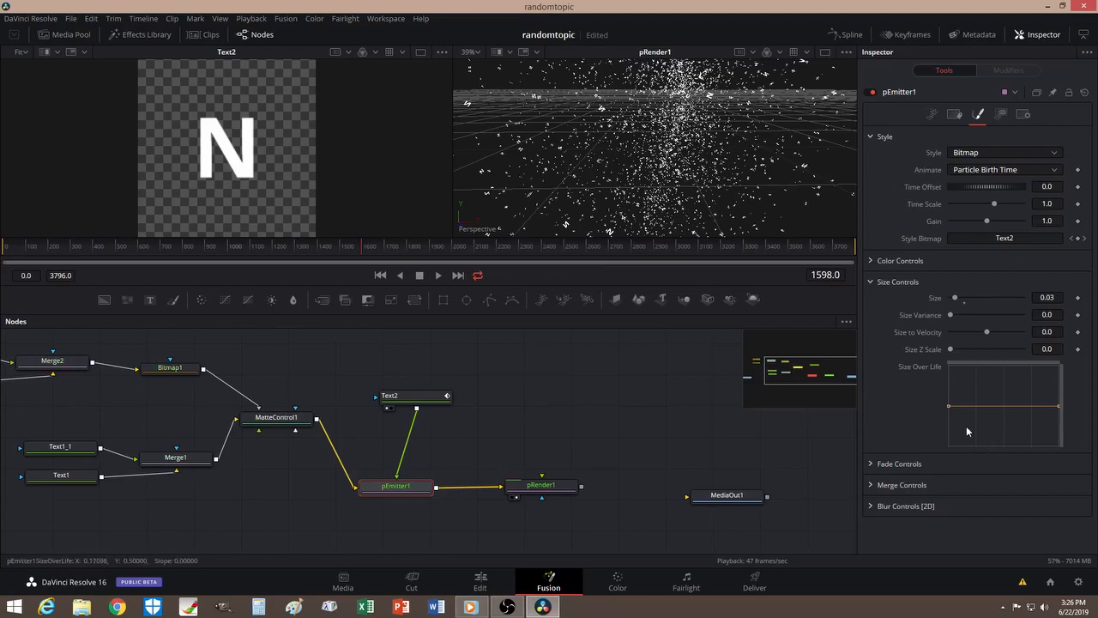
Shape pEmitter1's size-over-life curve with two inner points, lowering its start below the flat middle and raising its end near the maximum
click(974, 405)
drag(949, 406, 948, 422)
click(1031, 407)
drag(1060, 406, 1059, 371)
drag(951, 423, 951, 429)
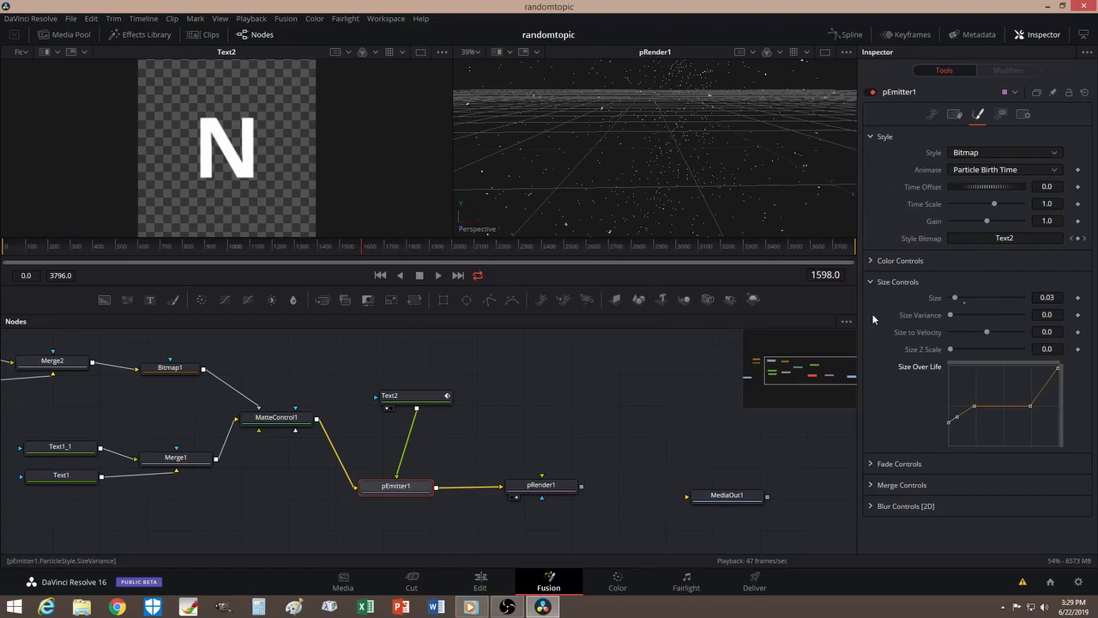
click(872, 282)
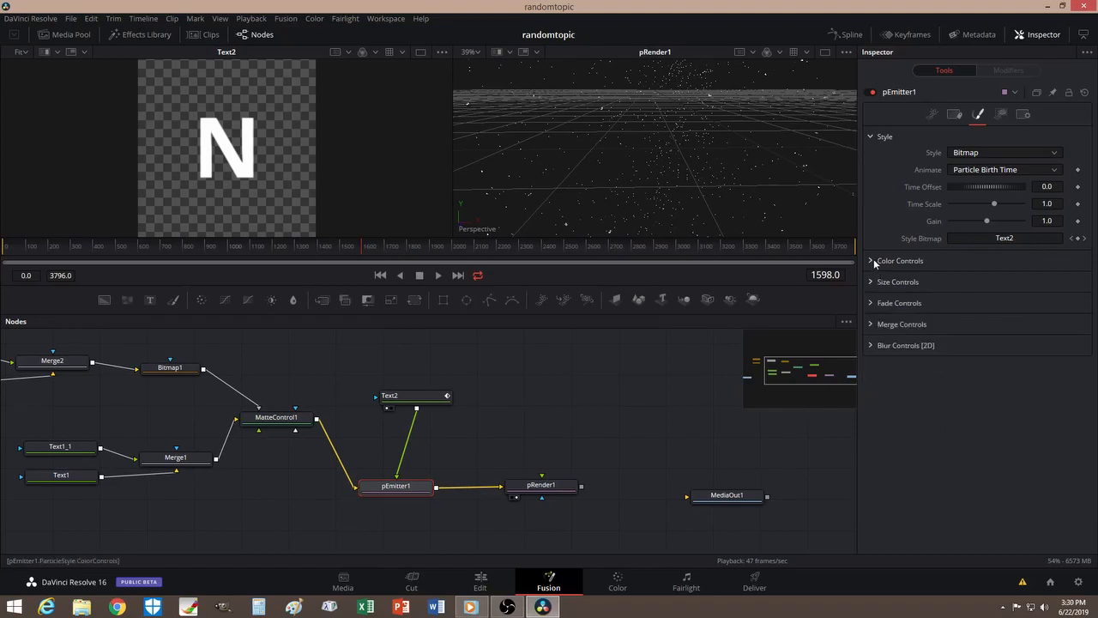
Add a late stop and an end stop to pEmitter1's color-over-life gradient, making the end stop black with alpha 0
click(869, 260)
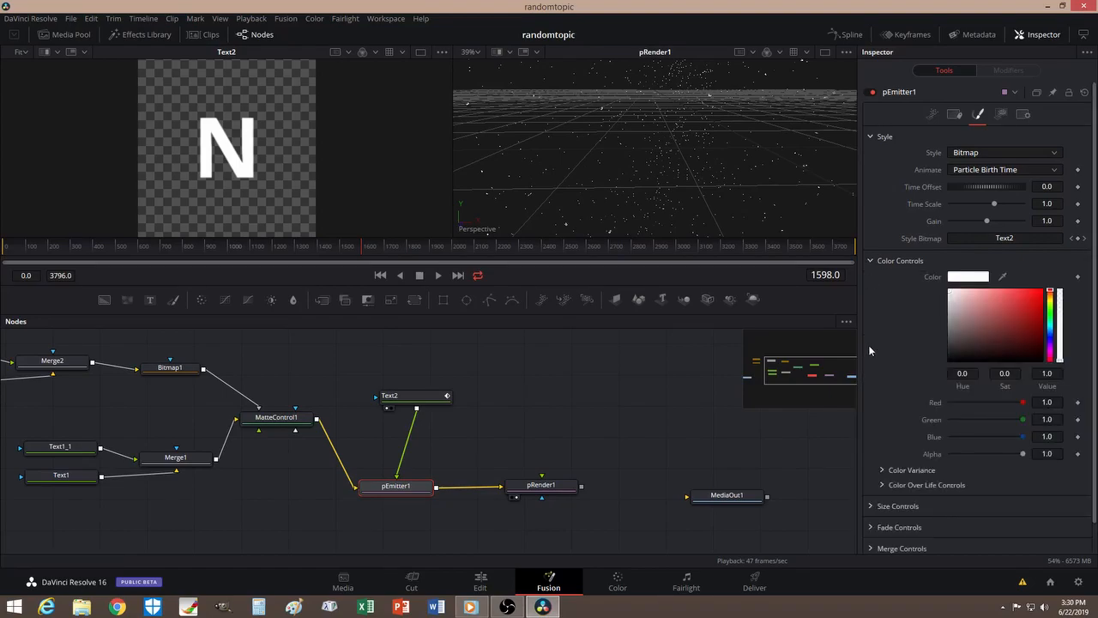
scroll(869, 345, down, 1)
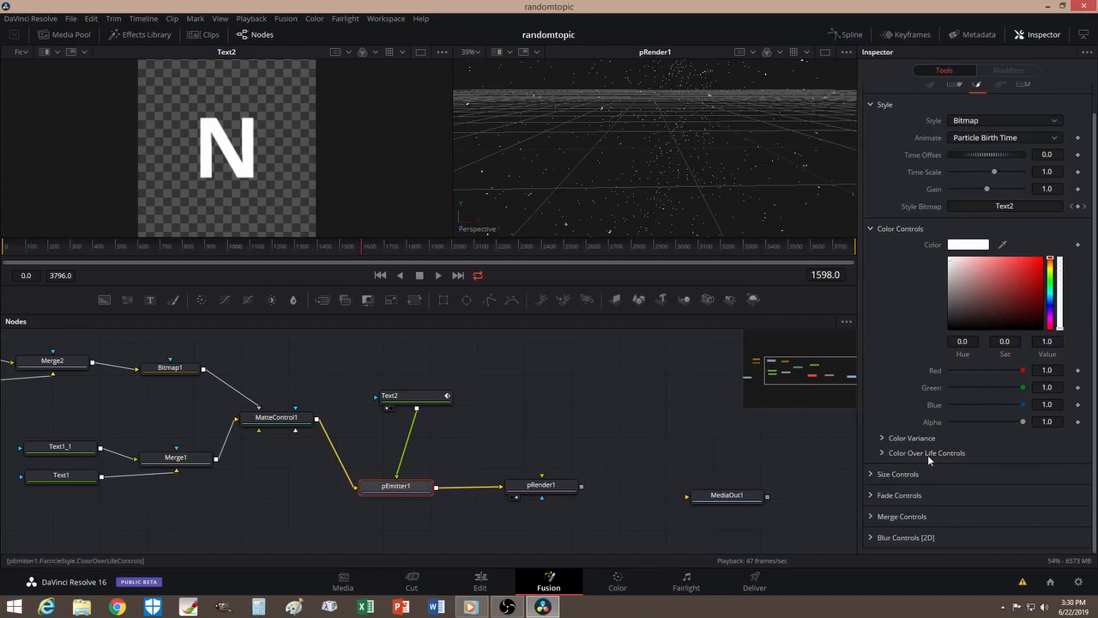
click(884, 453)
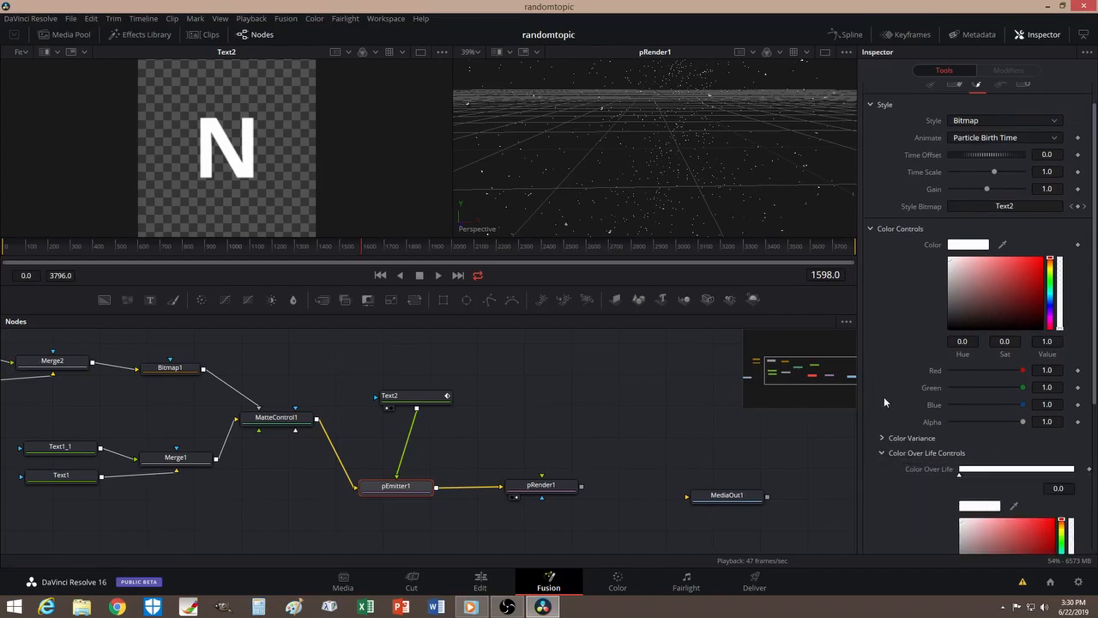
scroll(884, 396, down, 5)
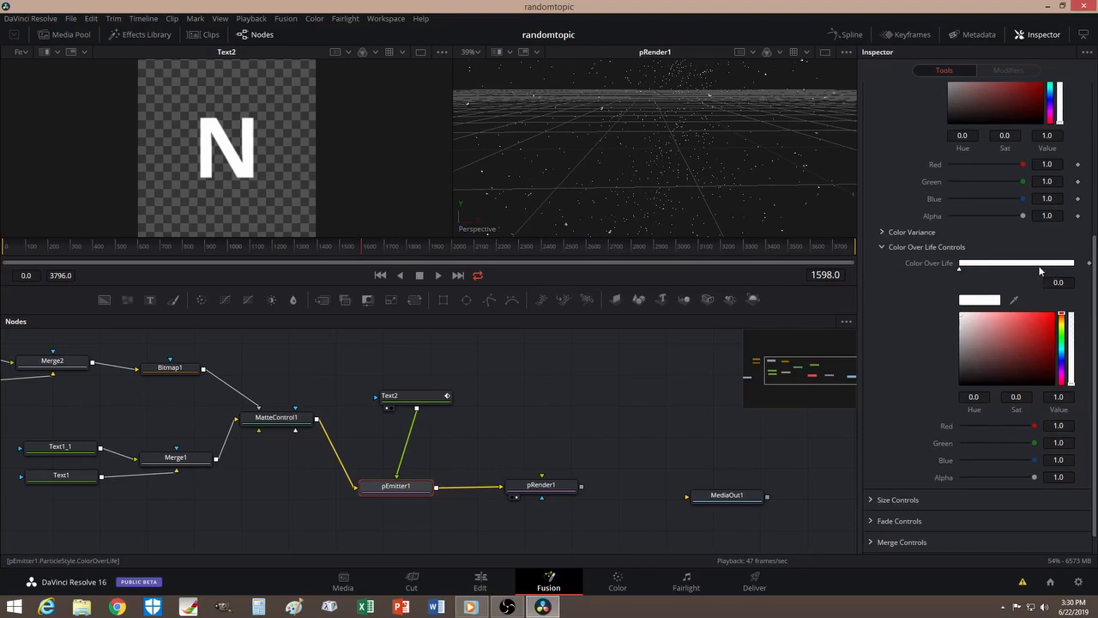
drag(1040, 268, 1078, 271)
drag(1034, 426, 959, 426)
drag(1036, 447, 959, 445)
drag(1036, 461, 961, 461)
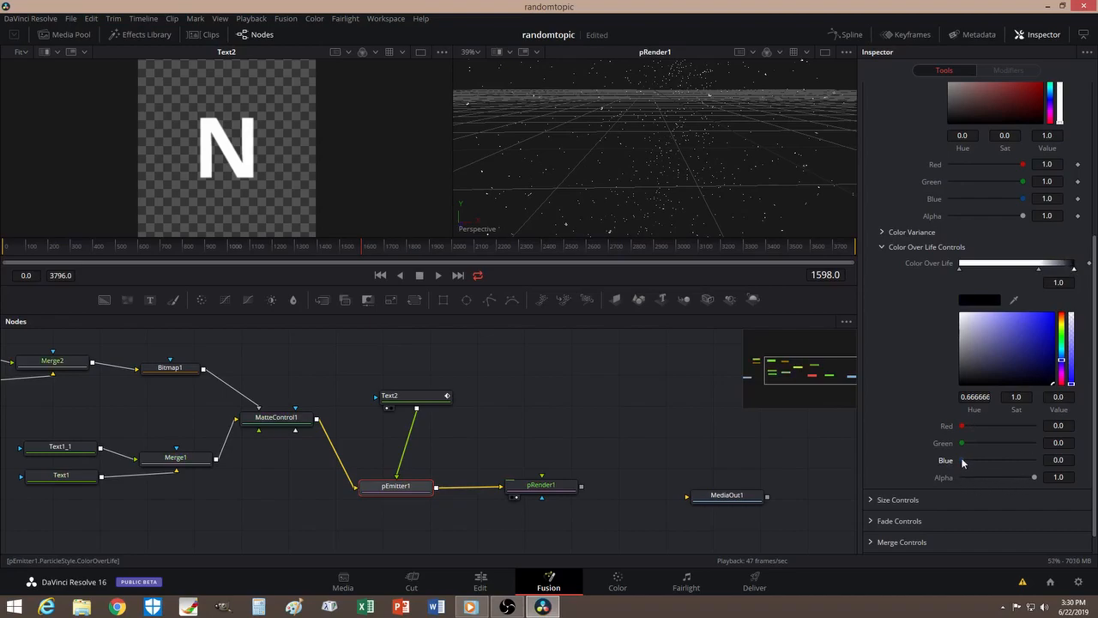
drag(1028, 478, 947, 483)
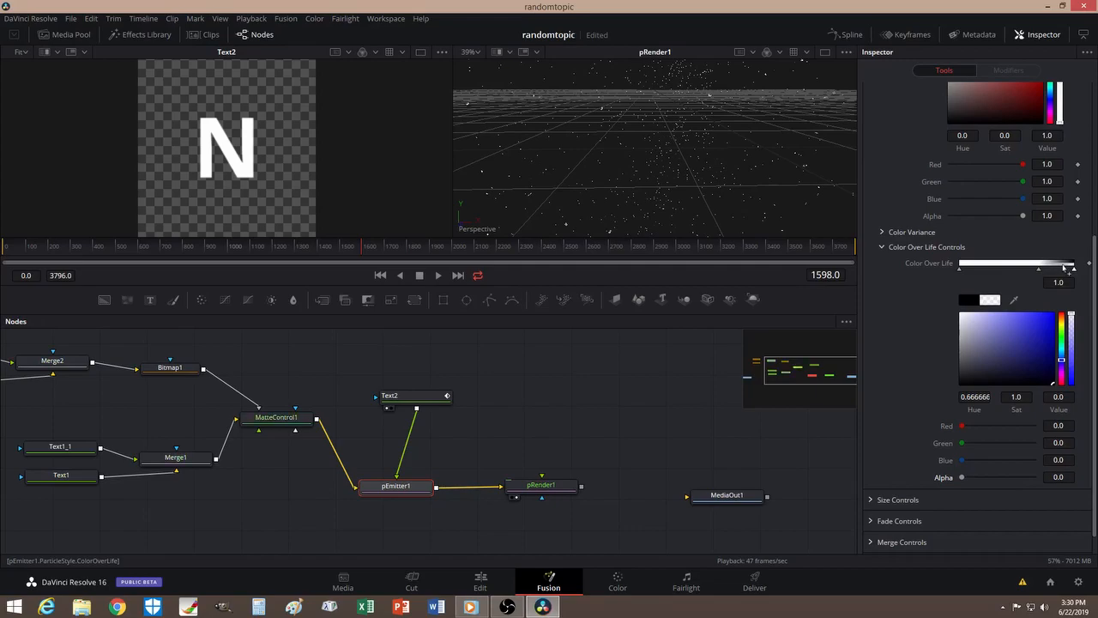
Move the white middle stop of the color-over-life gradient to about 0.71 and select the end stop
click(1038, 268)
mouse_move(1040, 271)
mouse_down()
mouse_move(1051, 271)
mouse_move(1042, 276)
mouse_up()
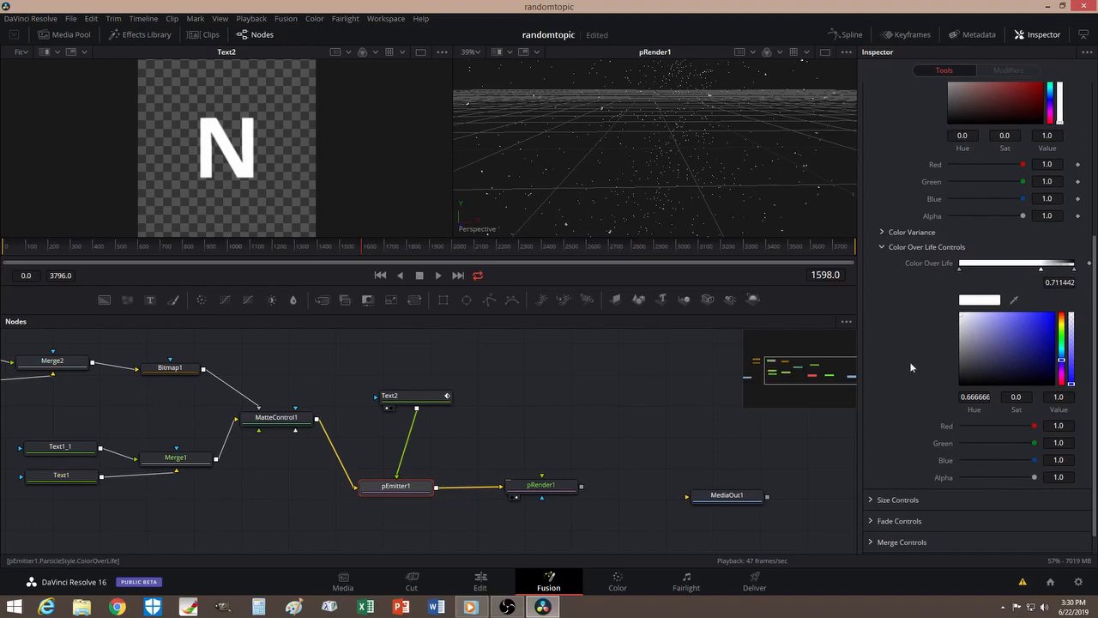
click(1074, 270)
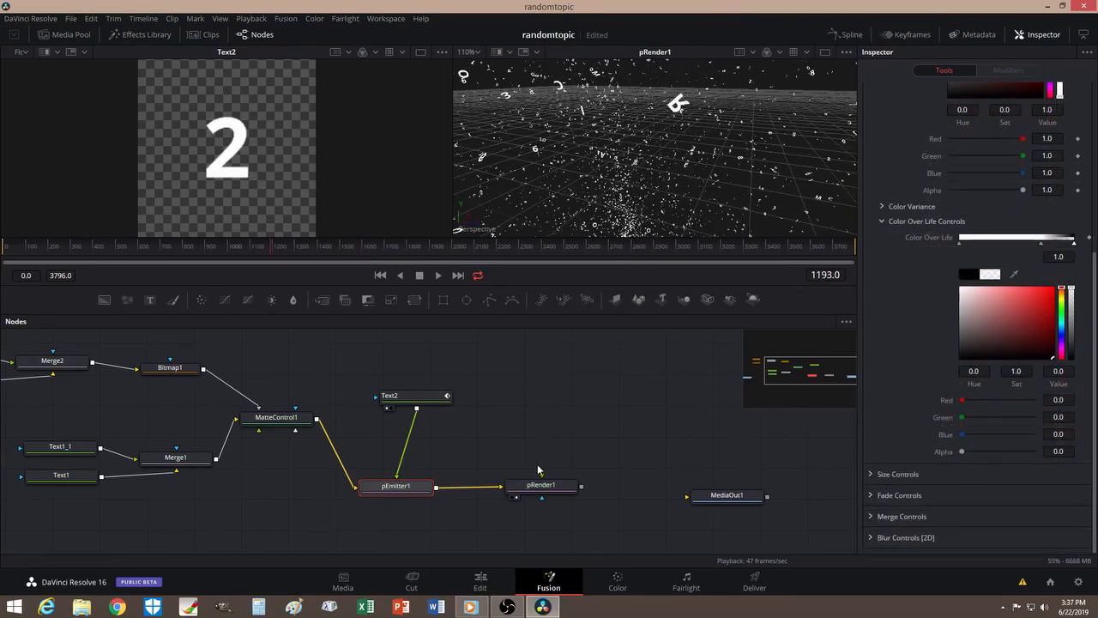
Move pRender1 farther from pEmitter1 and insert a pTurbulence node into the connection between them
drag(536, 486, 617, 487)
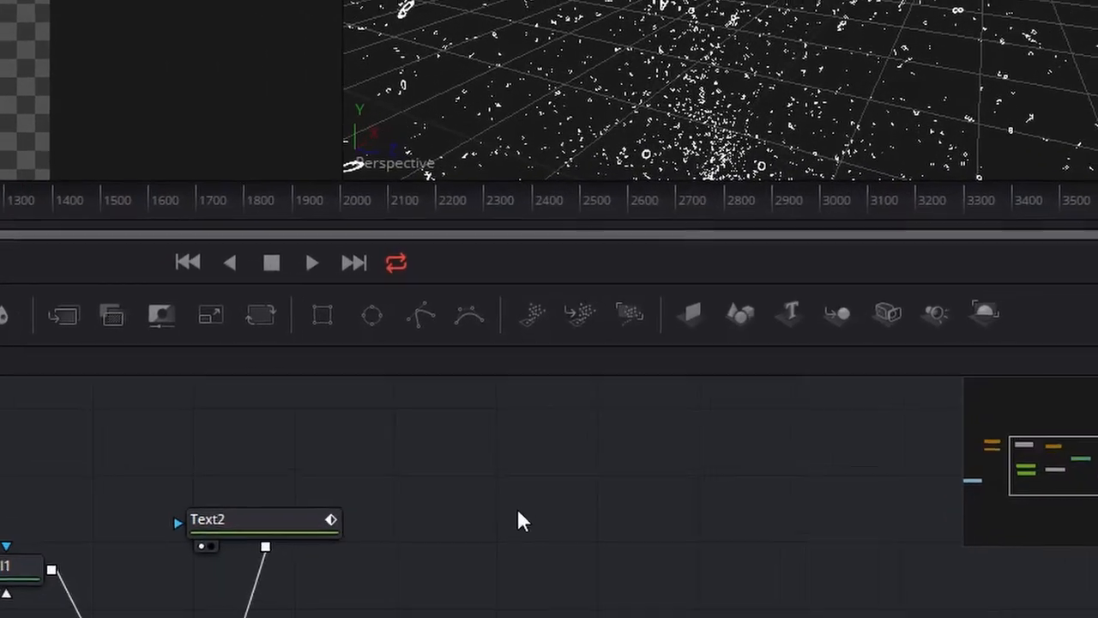
key(shift+space)
text(Text+)
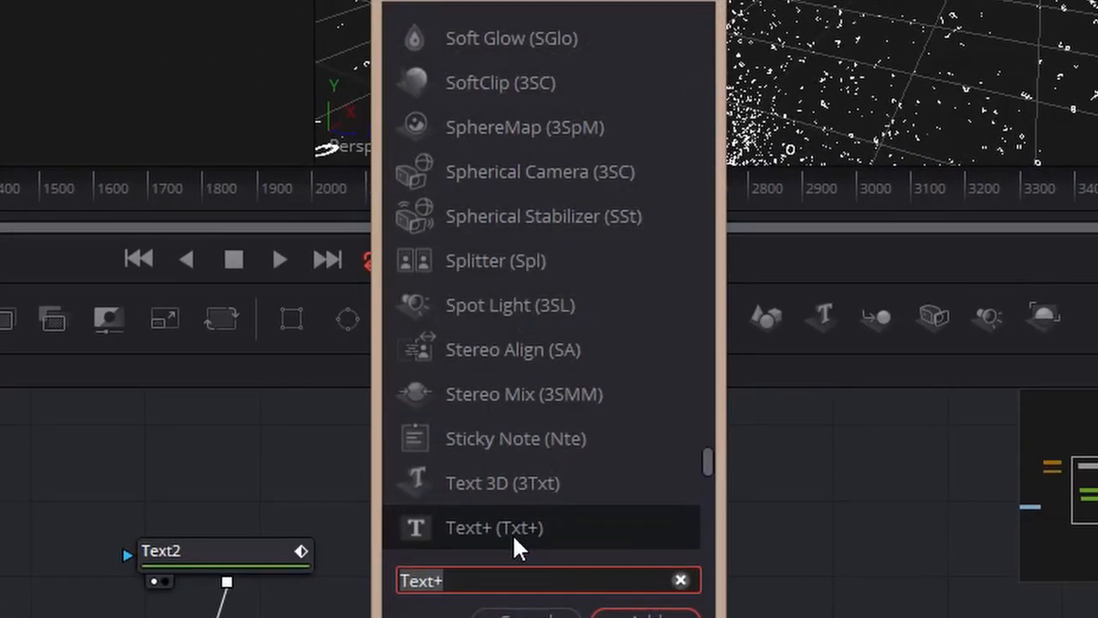
key(BackSpace)
key(BackSpace)
key(BackSpace)
key(BackSpace)
key(BackSpace)
text(tu)
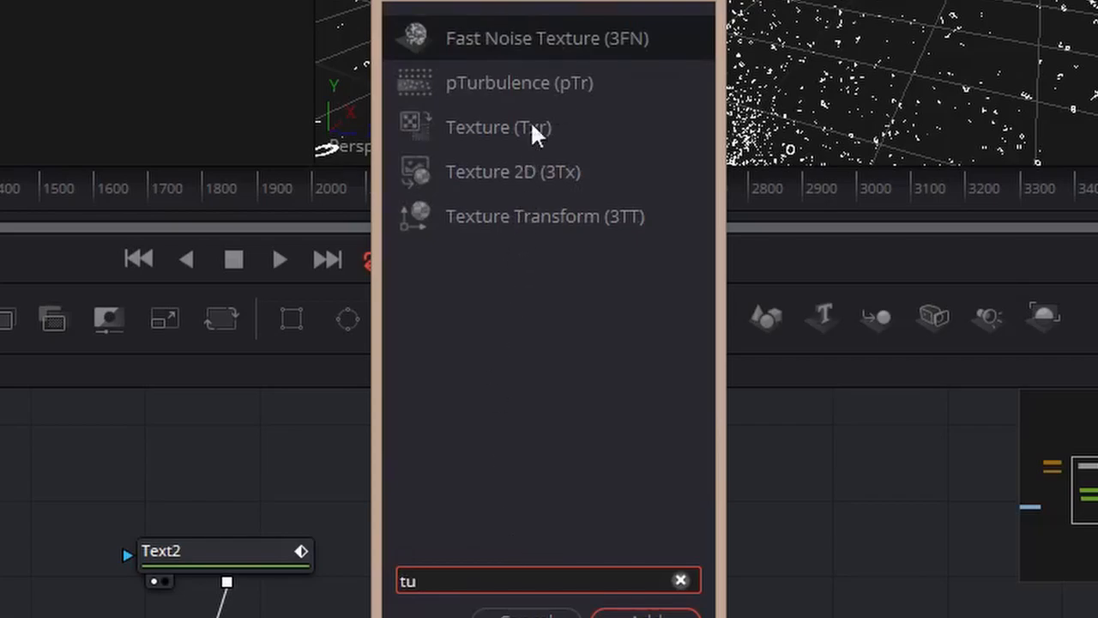
click(533, 82)
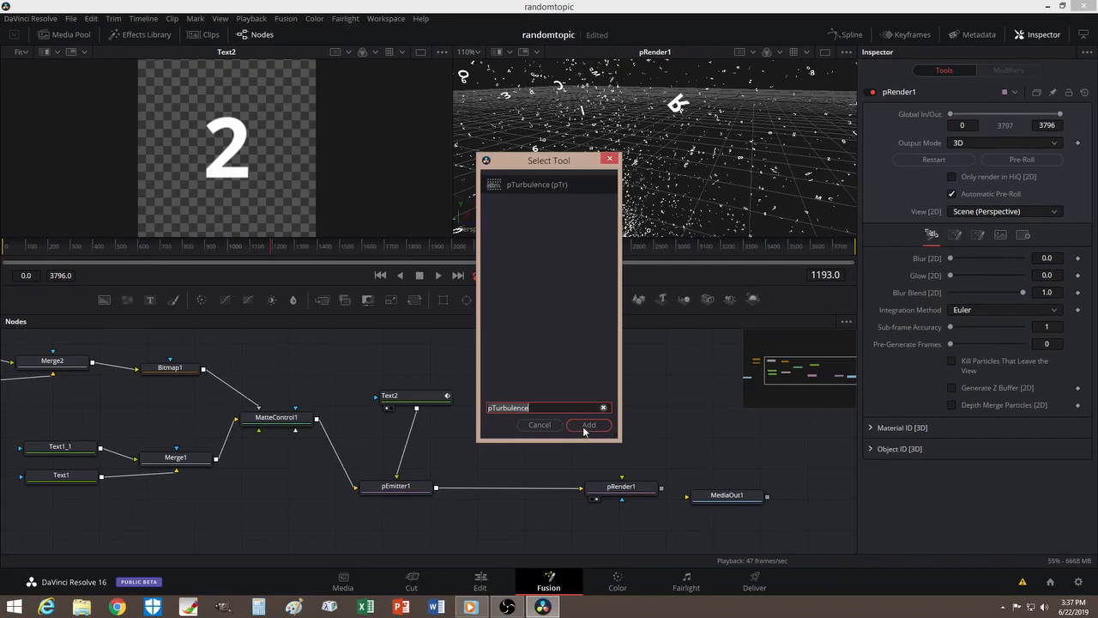
click(584, 425)
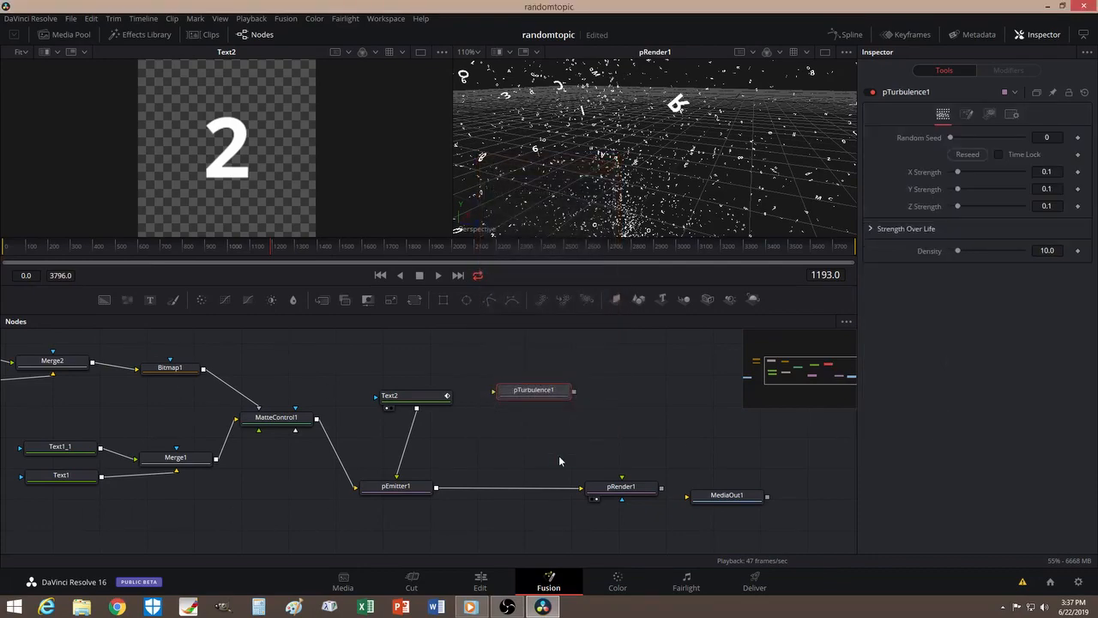
drag(531, 393, 506, 489)
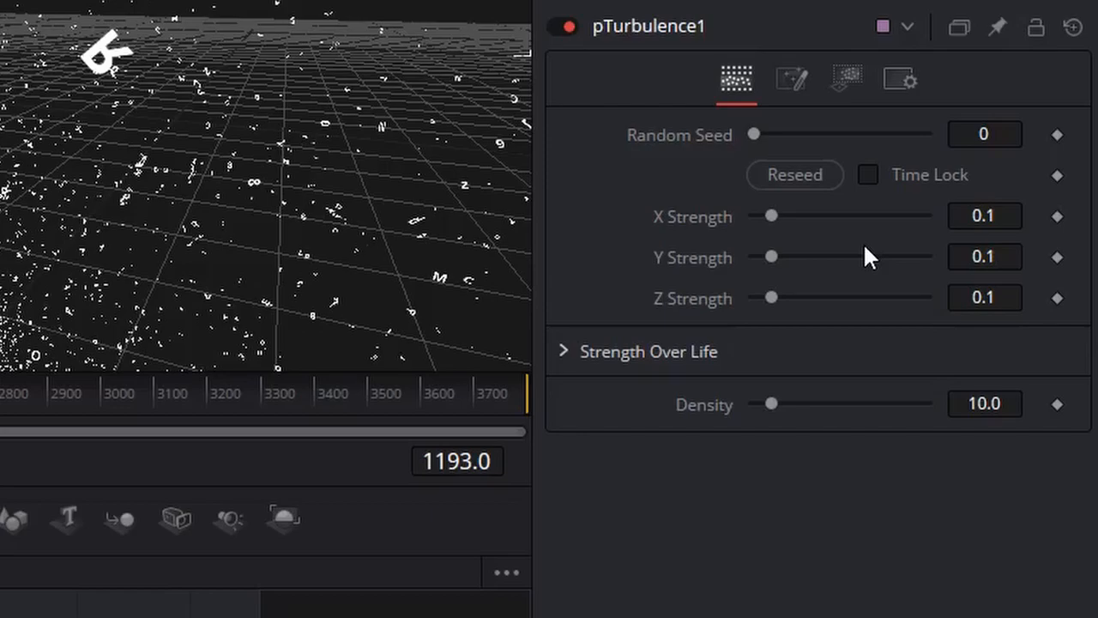
Set pTurbulence1's X strength to 0.2, Y strength to 0.06 and Z strength to 0.2
click(1006, 217)
key(BackSpace)
text(2)
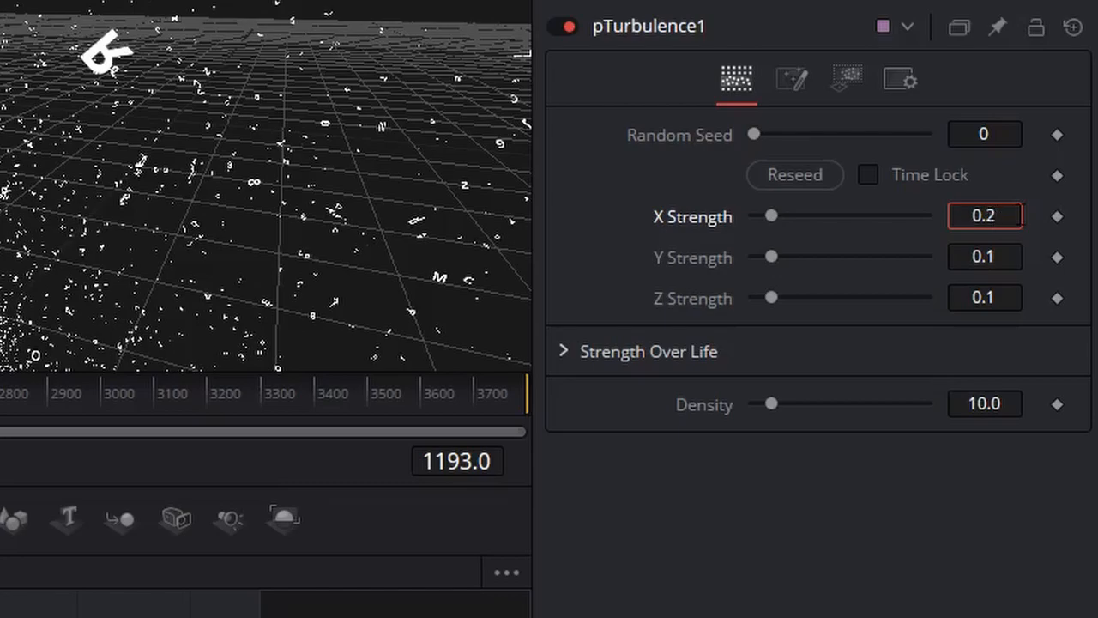
click(1009, 256)
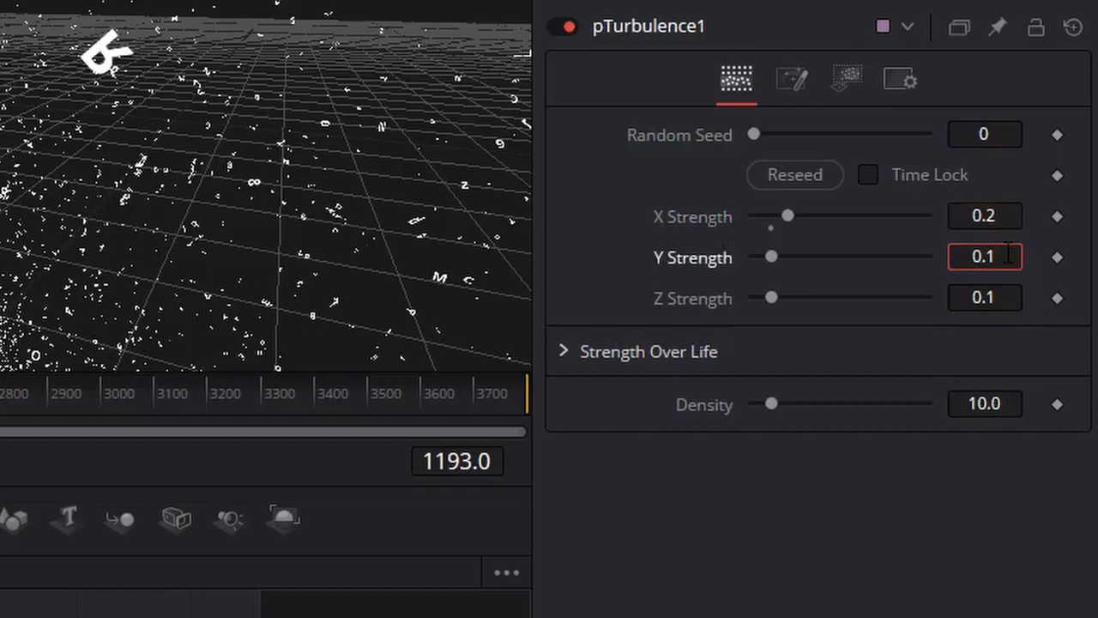
key(BackSpace)
text(06)
click(1006, 297)
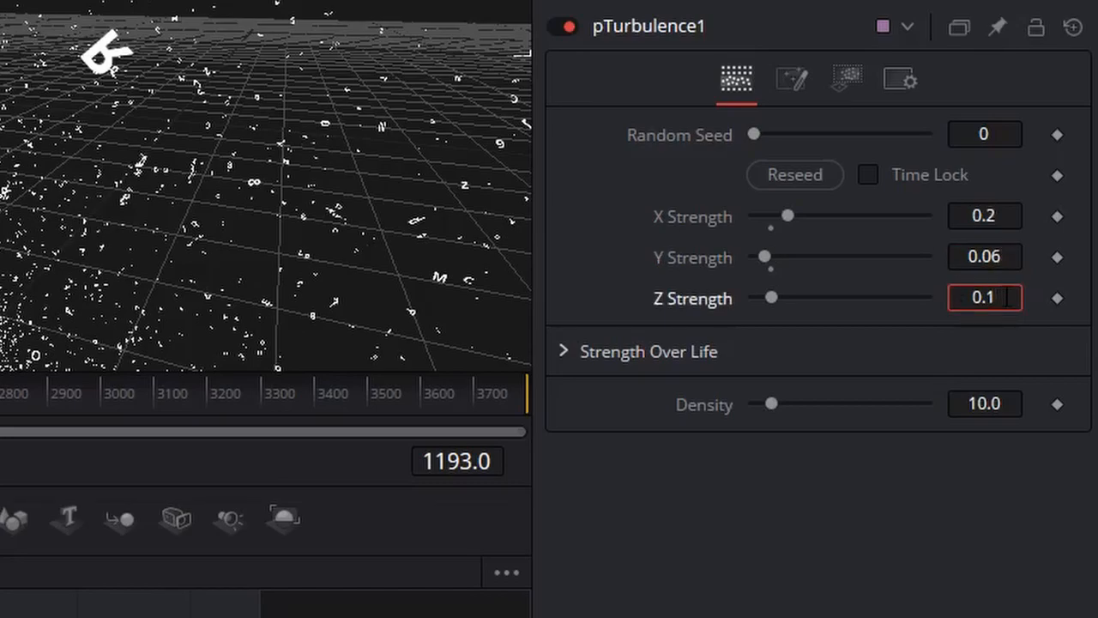
key(BackSpace)
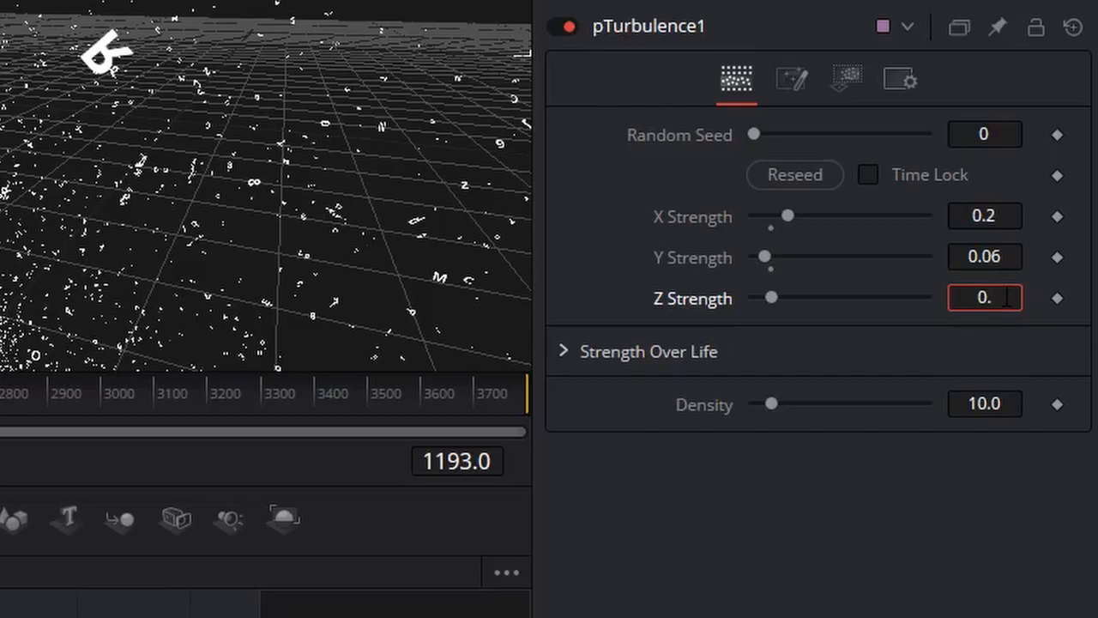
text(20)
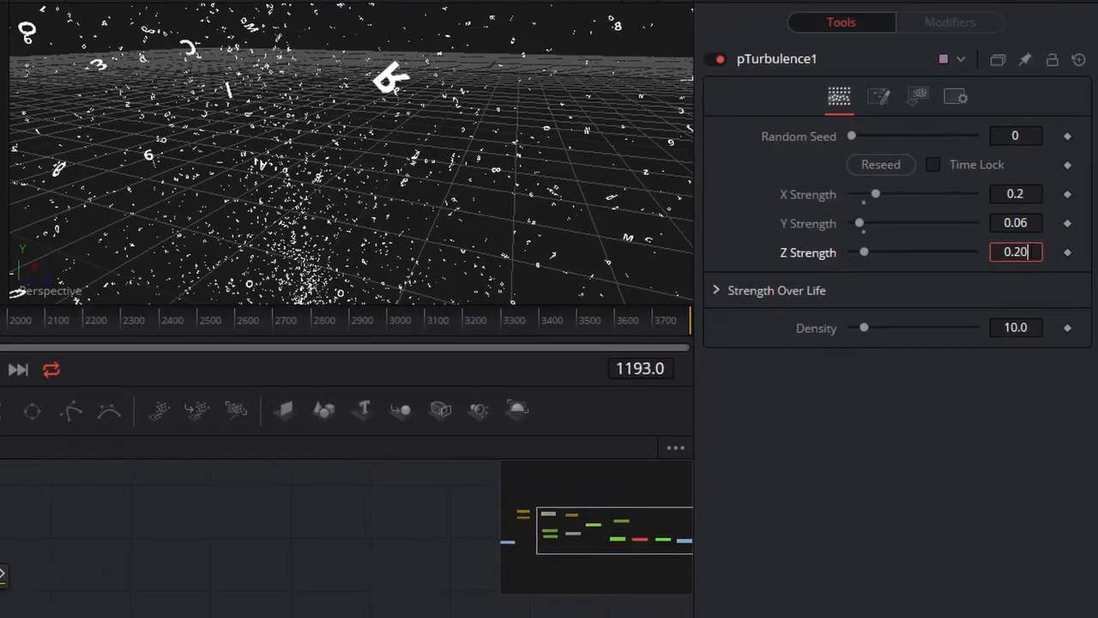
key(Return)
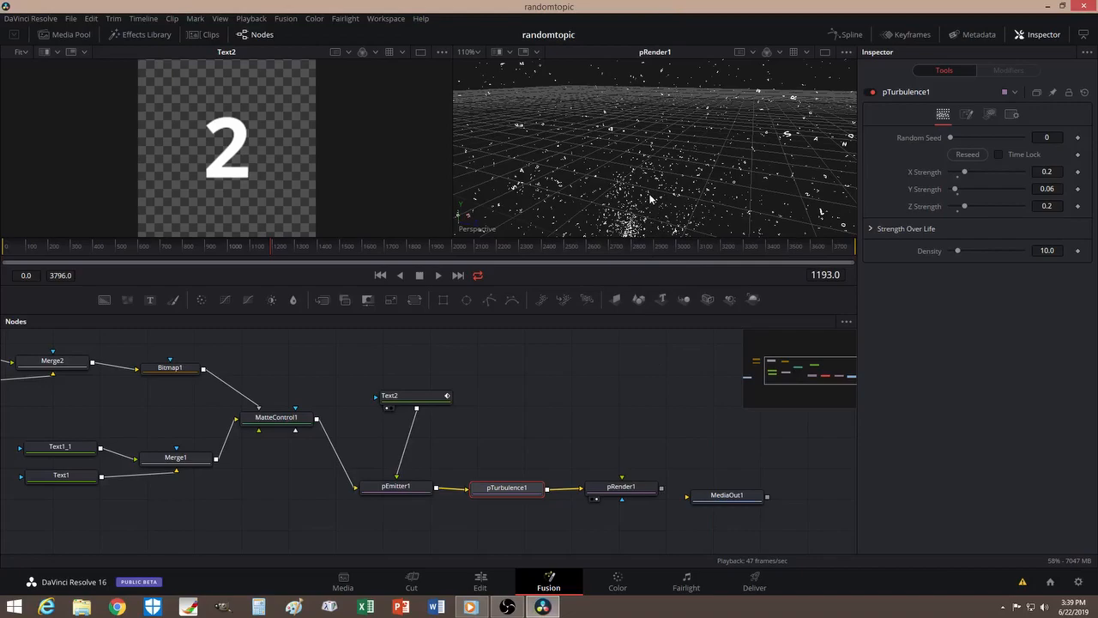
scroll(650, 195, down, 5)
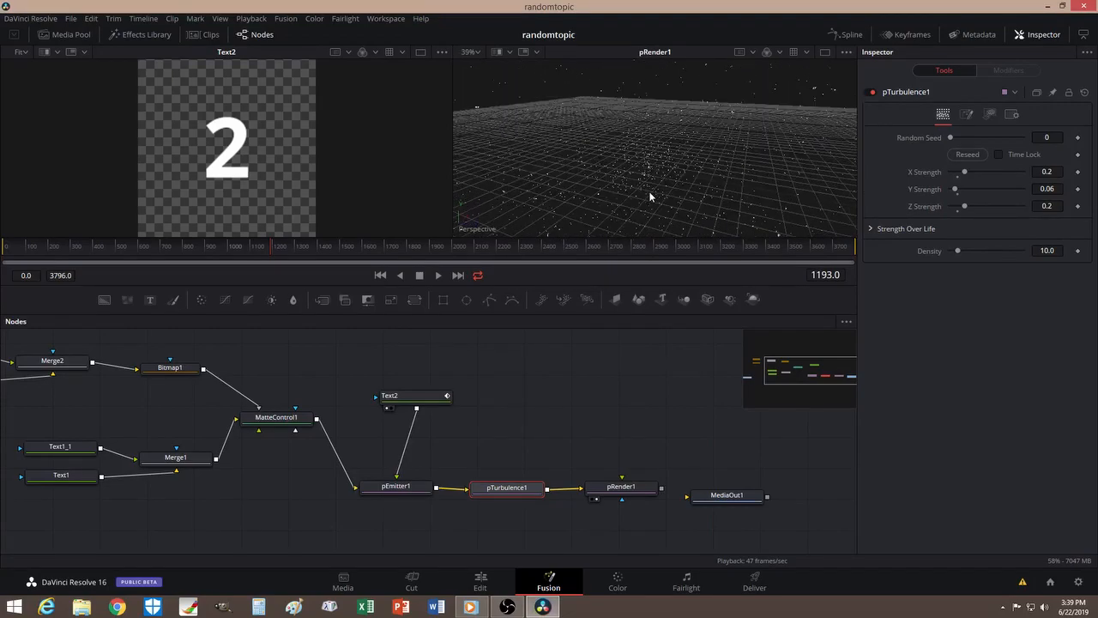
scroll(650, 197, up, 2)
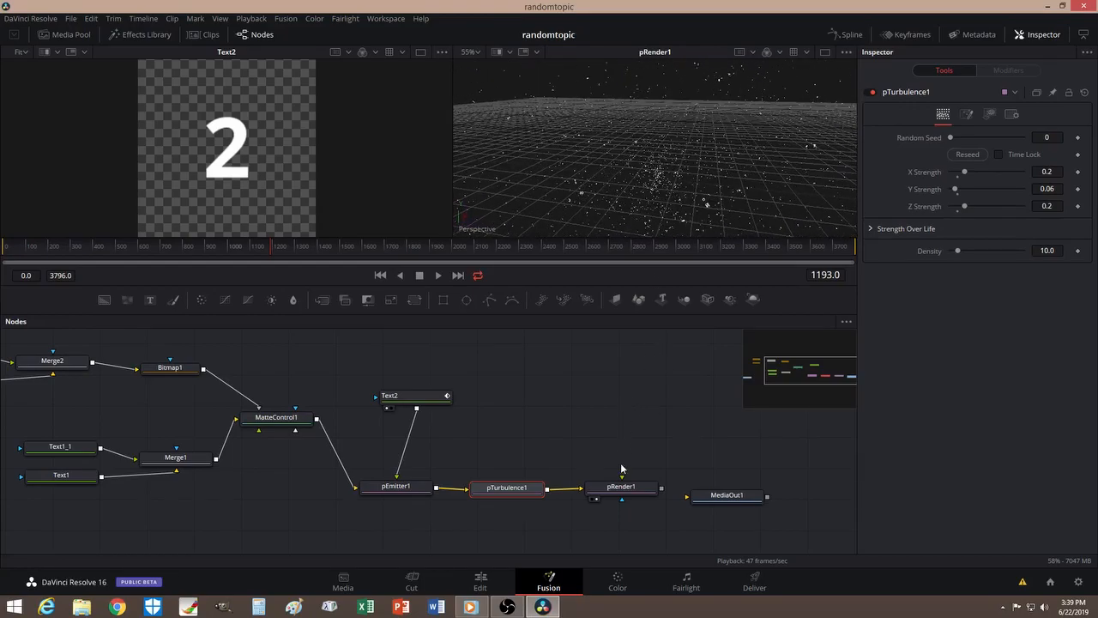
Move MediaOut1 and pRender1 farther along the node chain and insert a pFriction node between pTurbulence1 and pRender1
drag(716, 498, 783, 503)
drag(613, 487, 697, 488)
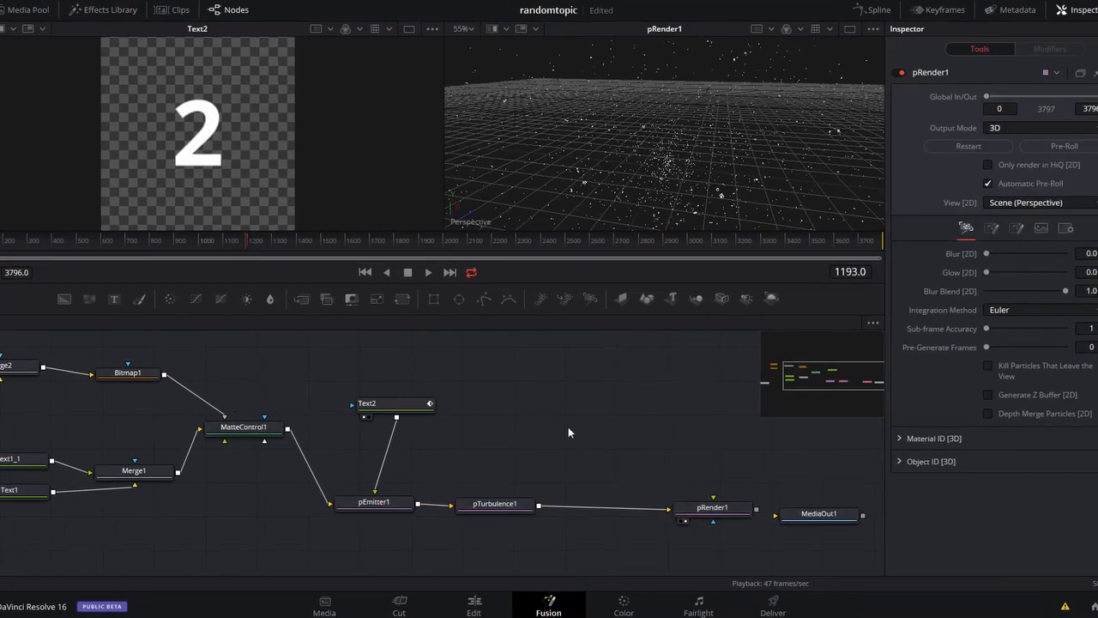
key(shift+space)
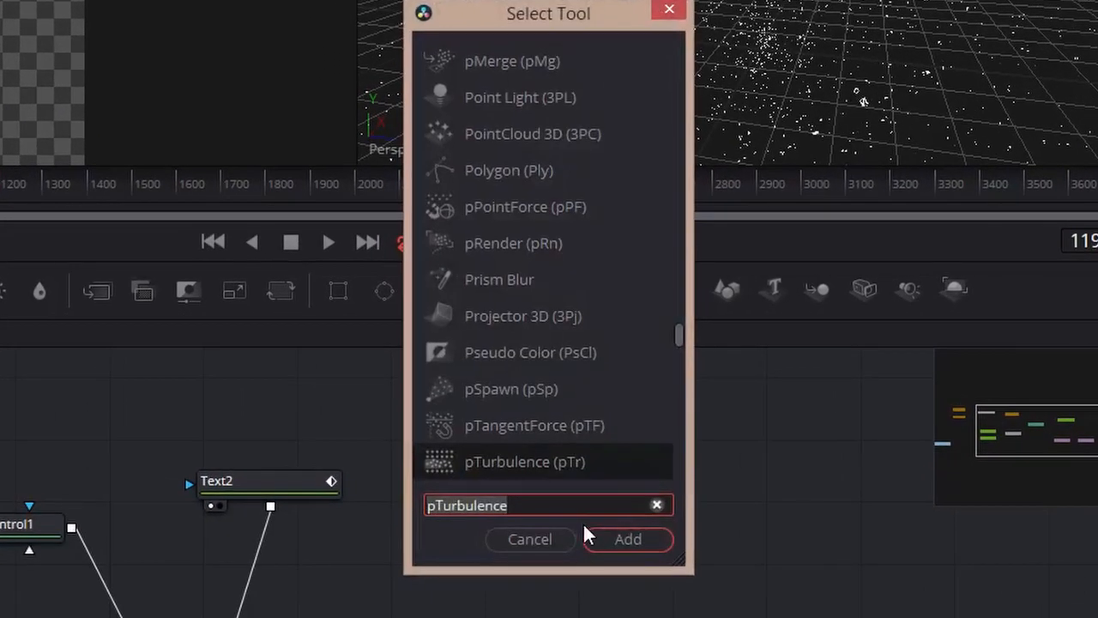
text(fri)
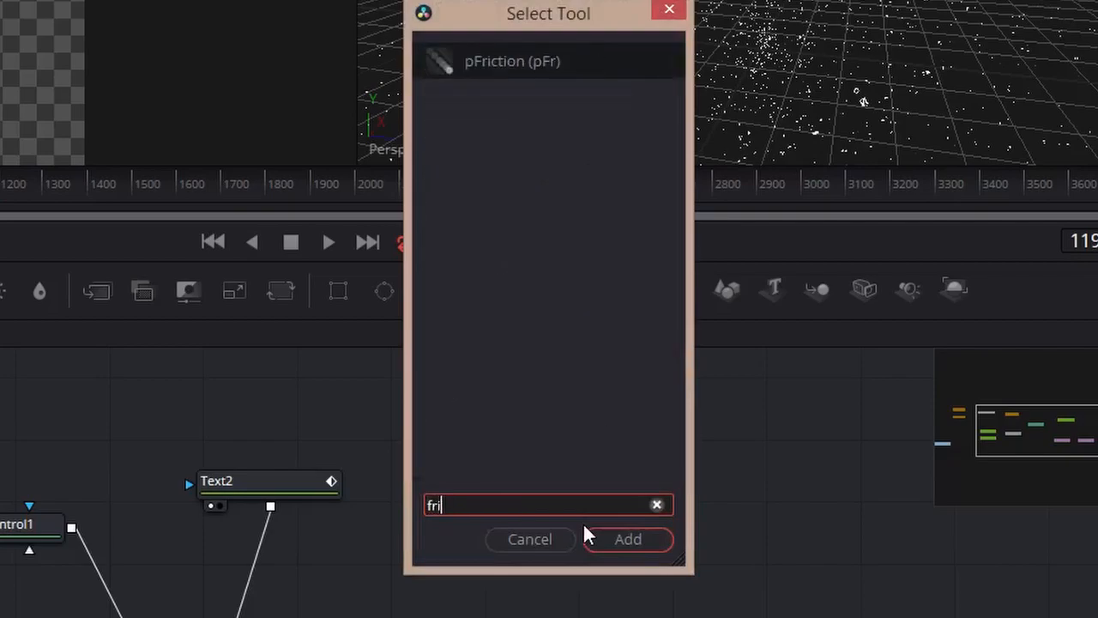
click(493, 61)
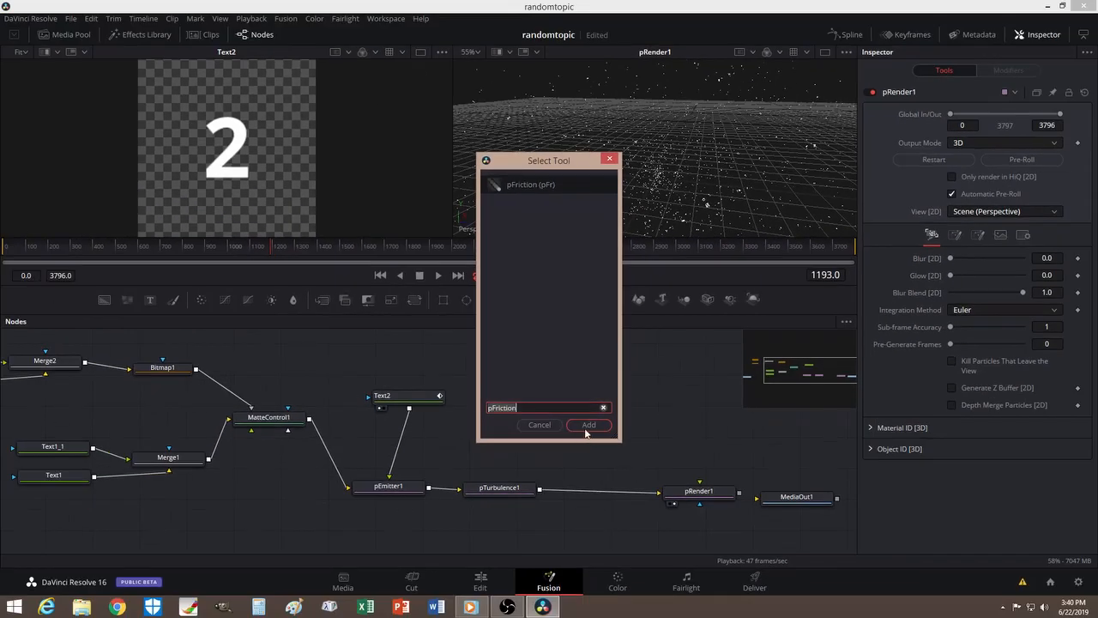
click(598, 452)
drag(572, 422, 604, 496)
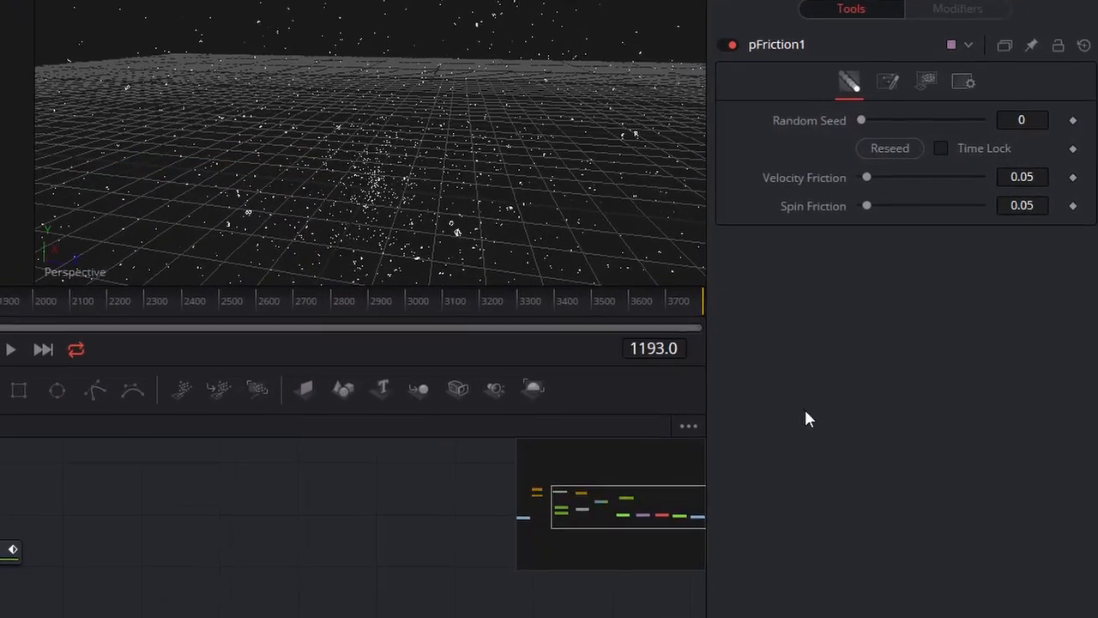
Set pFriction1's velocity friction and spin friction to 0.01 each
click(1038, 182)
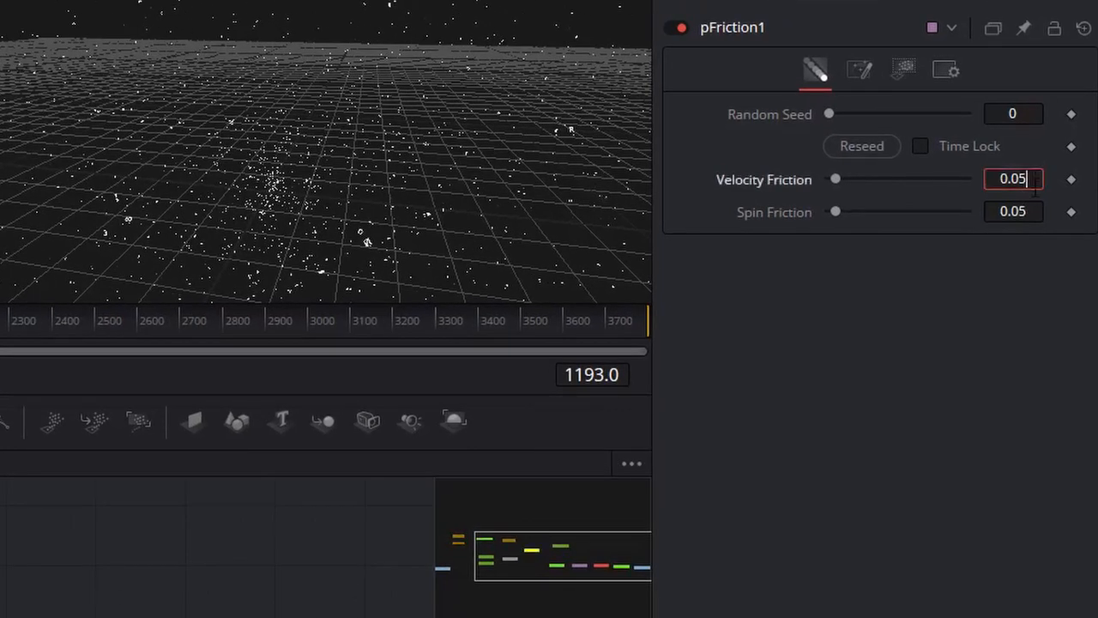
key(BackSpace)
text(1)
click(1029, 212)
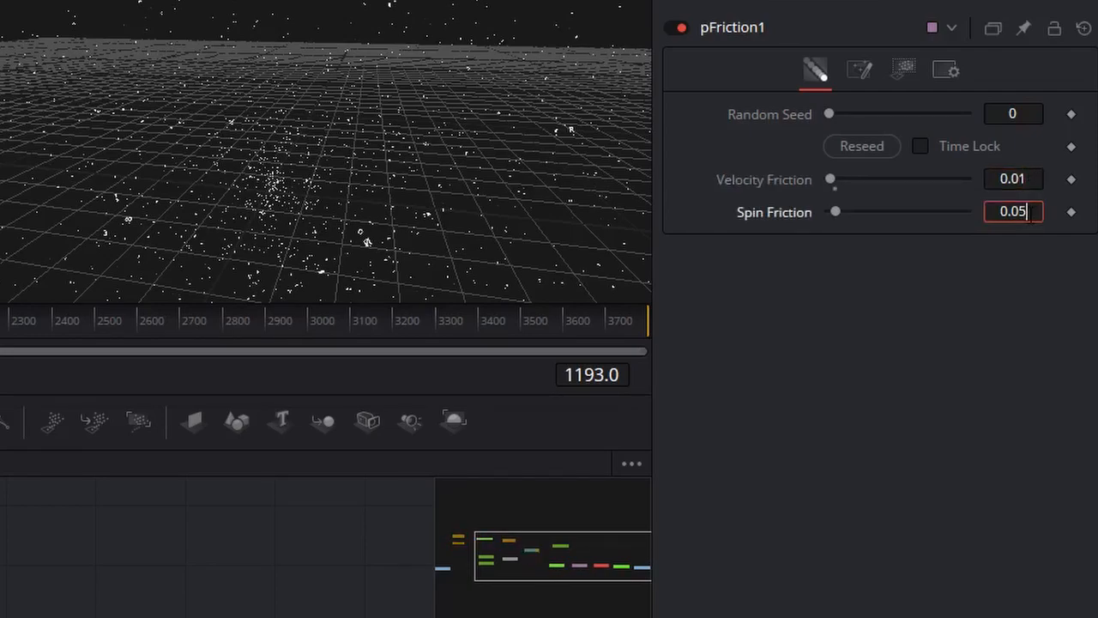
key(BackSpace)
text(1)
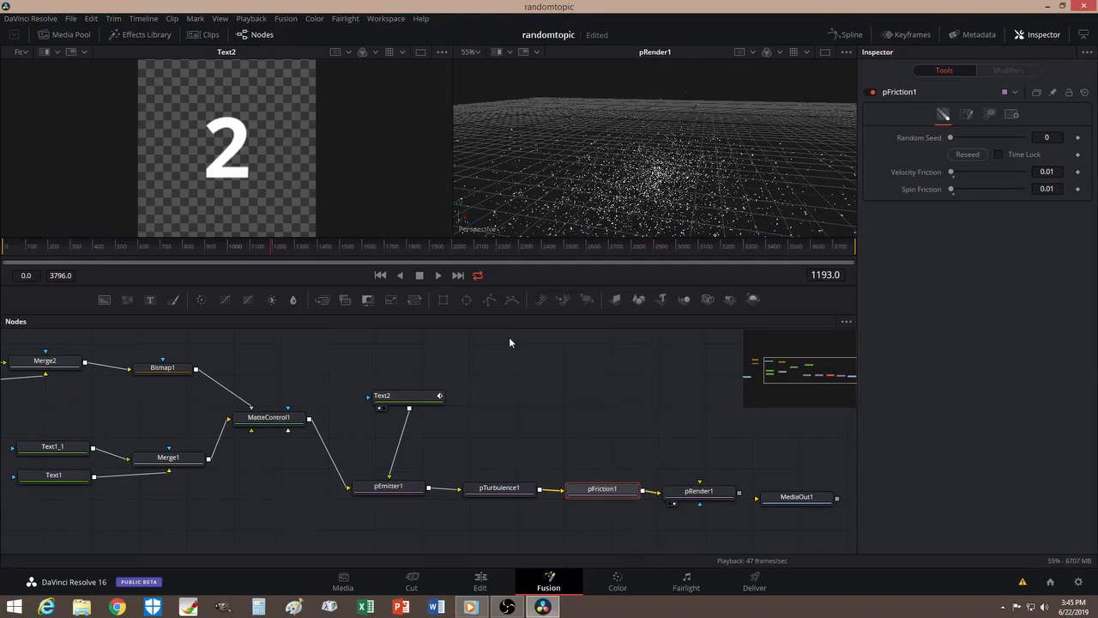
Reposition pRender1 diagonally below pFriction1 in the node graph
scroll(573, 396, down, 2)
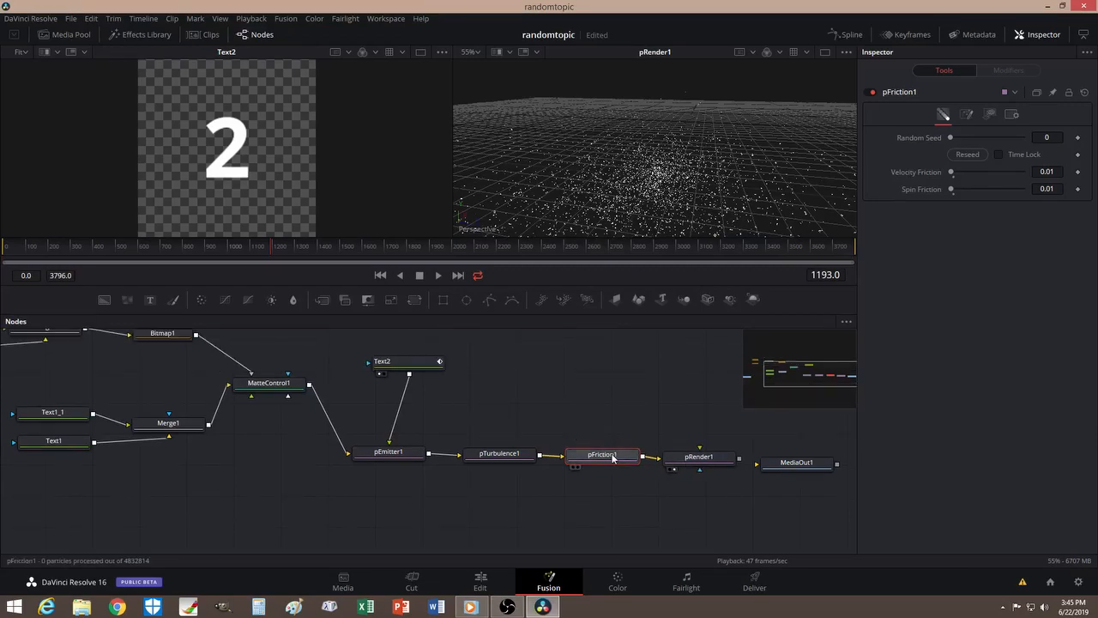
drag(694, 465, 661, 504)
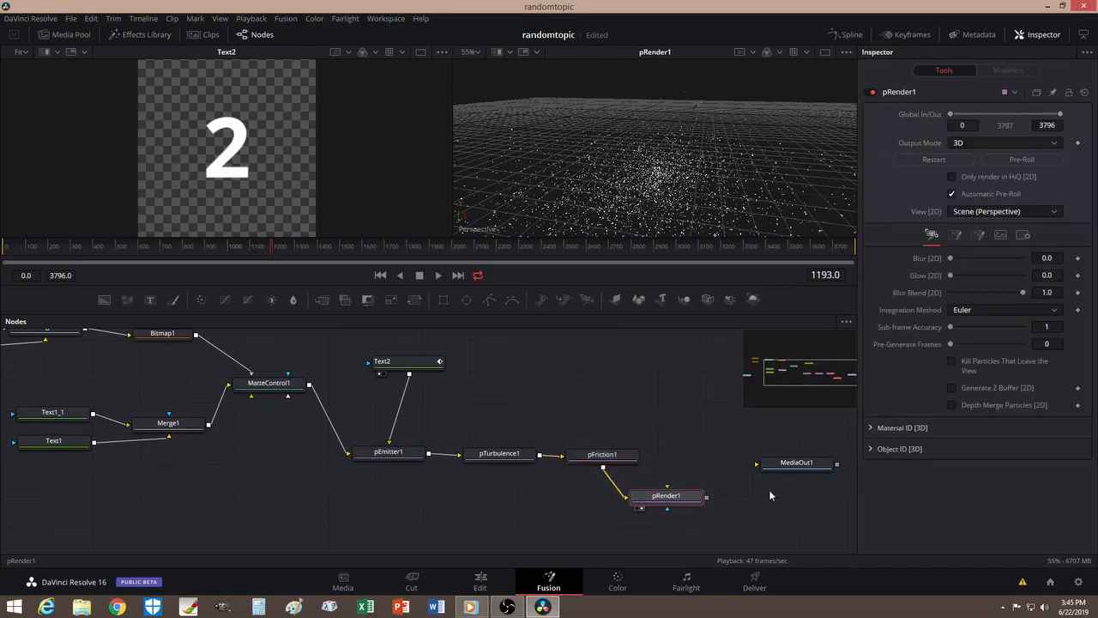
scroll(566, 495, down, 1)
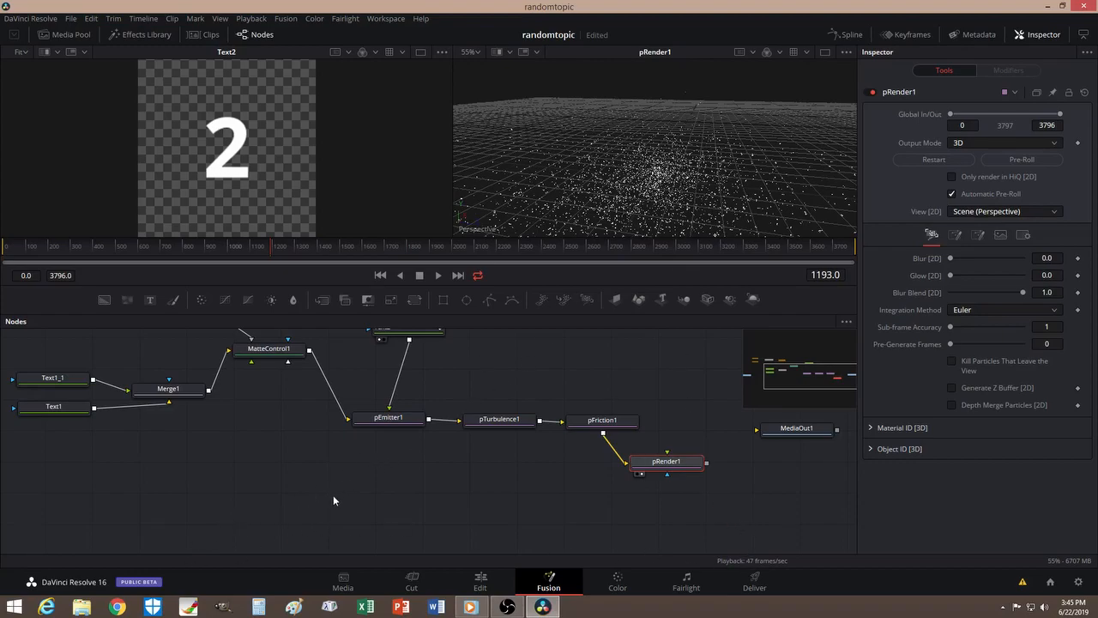
Add a second Matte Control node in the empty area below Merge1 and MatteControl1
drag(167, 492, 331, 539)
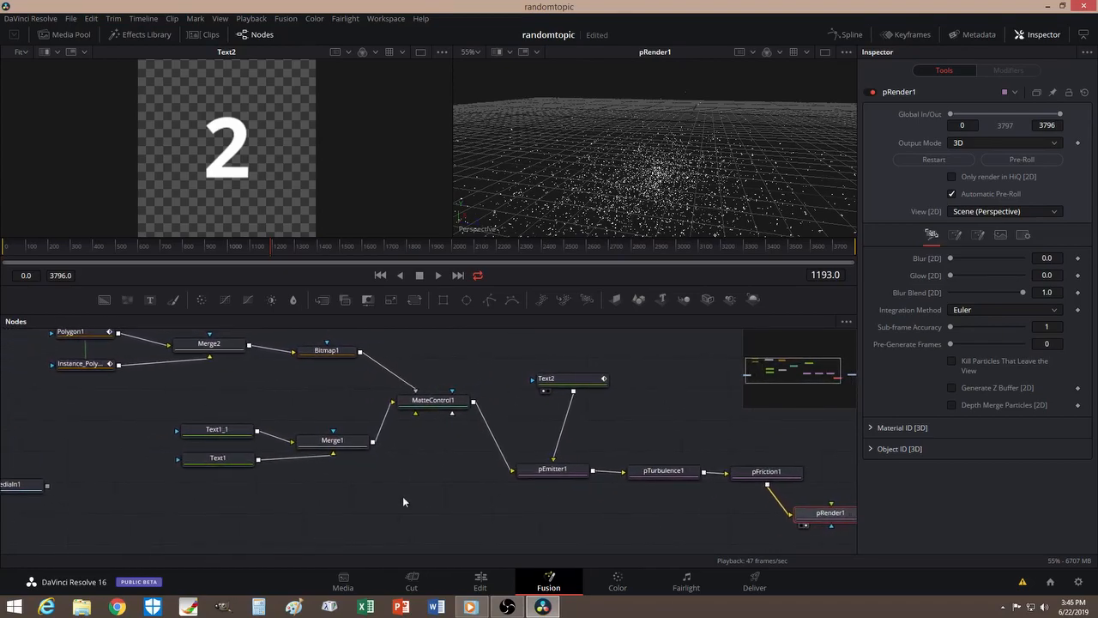
click(425, 501)
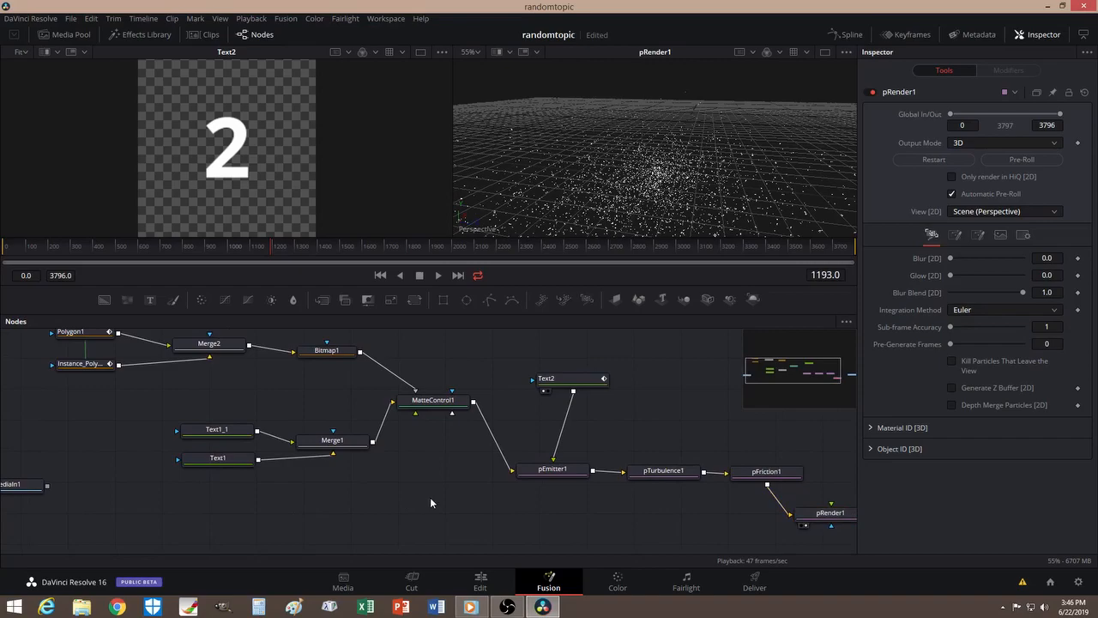
key(shift+space)
text(pFriction)
key(BackSpace)
key(BackSpace)
key(BackSpace)
key(BackSpace)
key(BackSpace)
key(BackSpace)
key(BackSpace)
key(BackSpace)
key(BackSpace)
text(may)
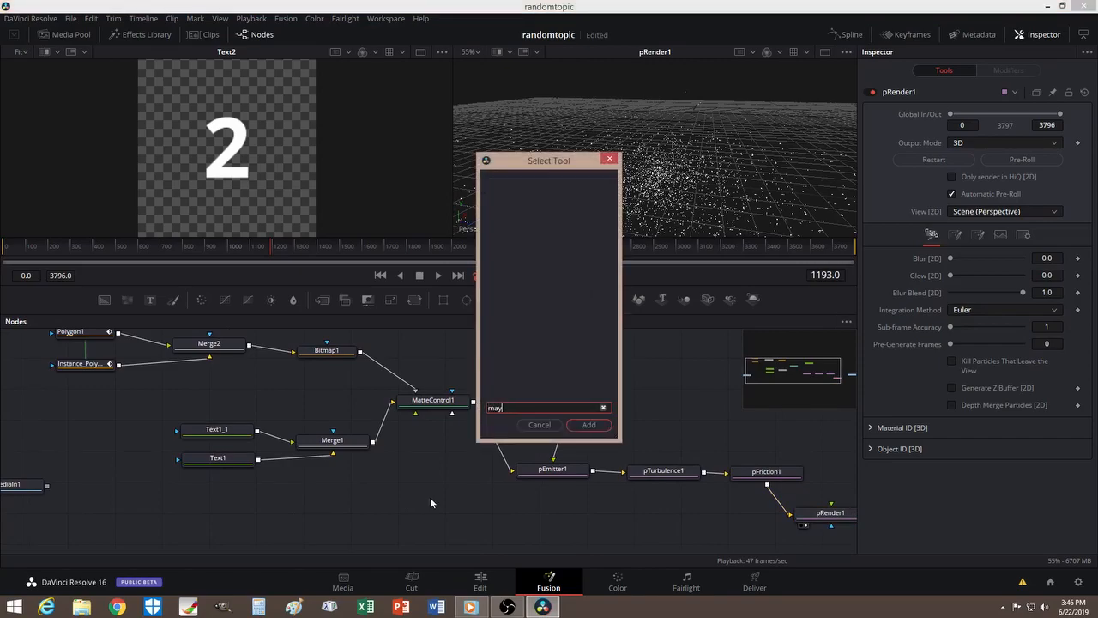
key(BackSpace)
text(t)
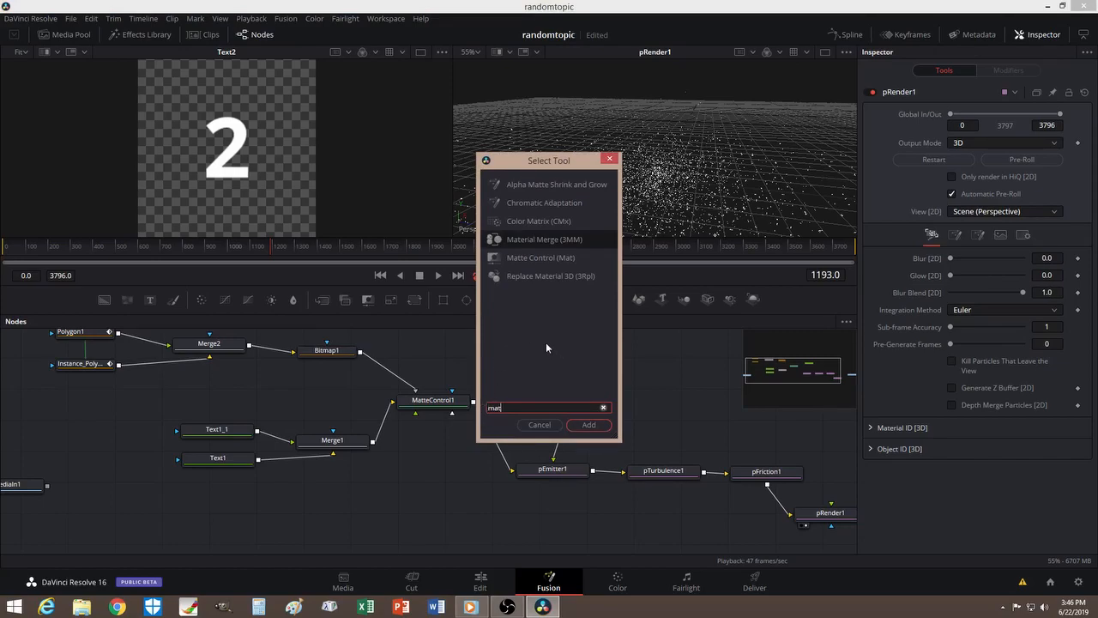
click(550, 257)
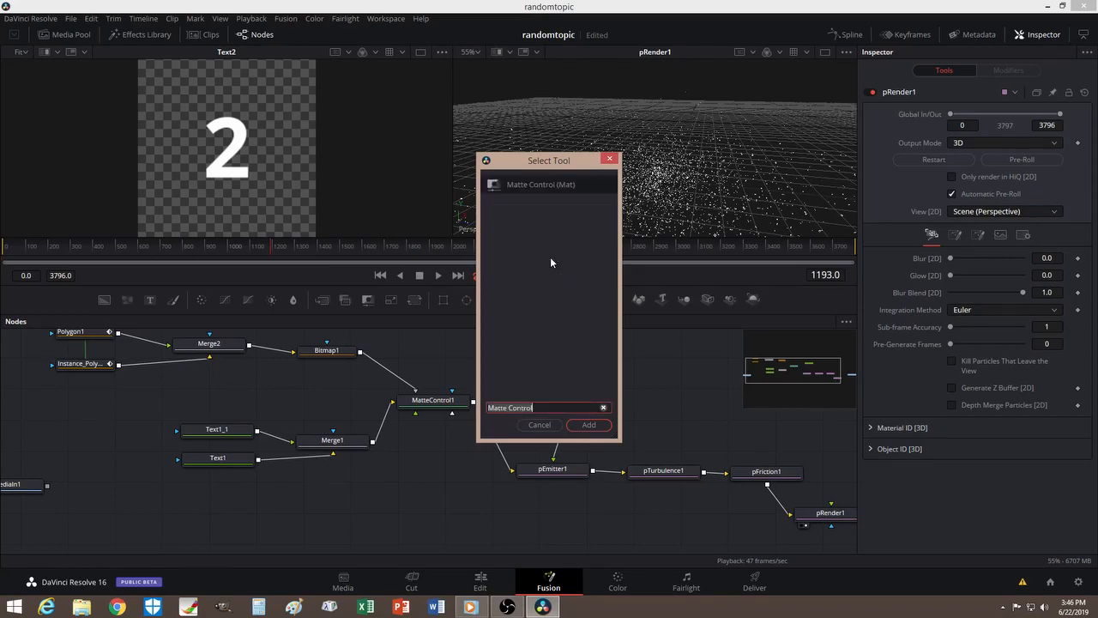
click(592, 428)
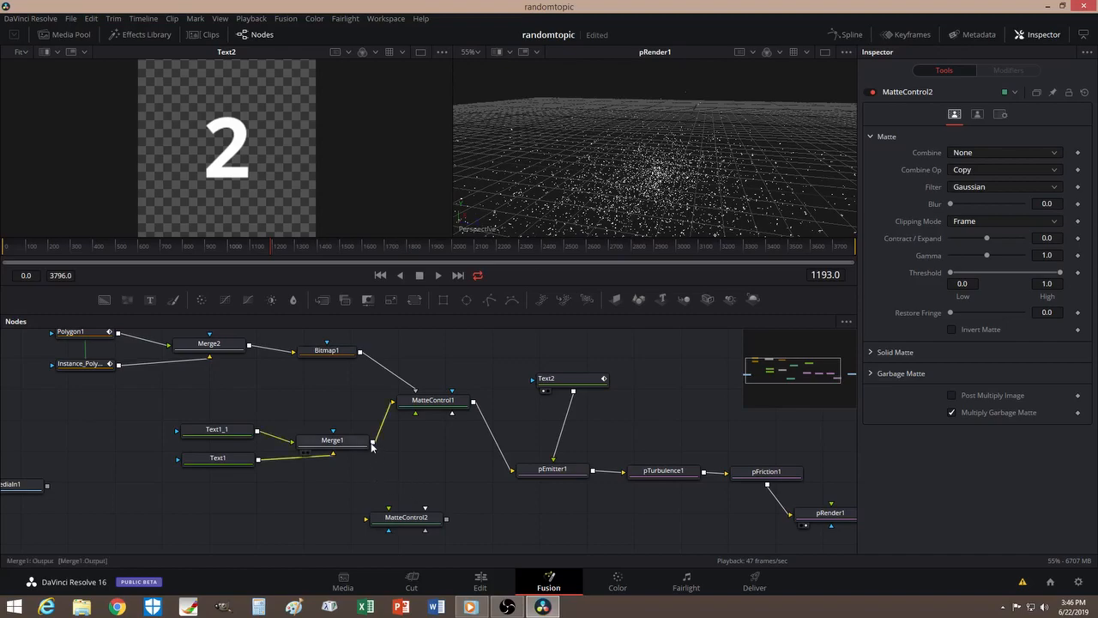
Connect Merge1's output to MatteControl2's background input and Instance_Polygon1's output to its garbage matte input
drag(374, 442, 366, 518)
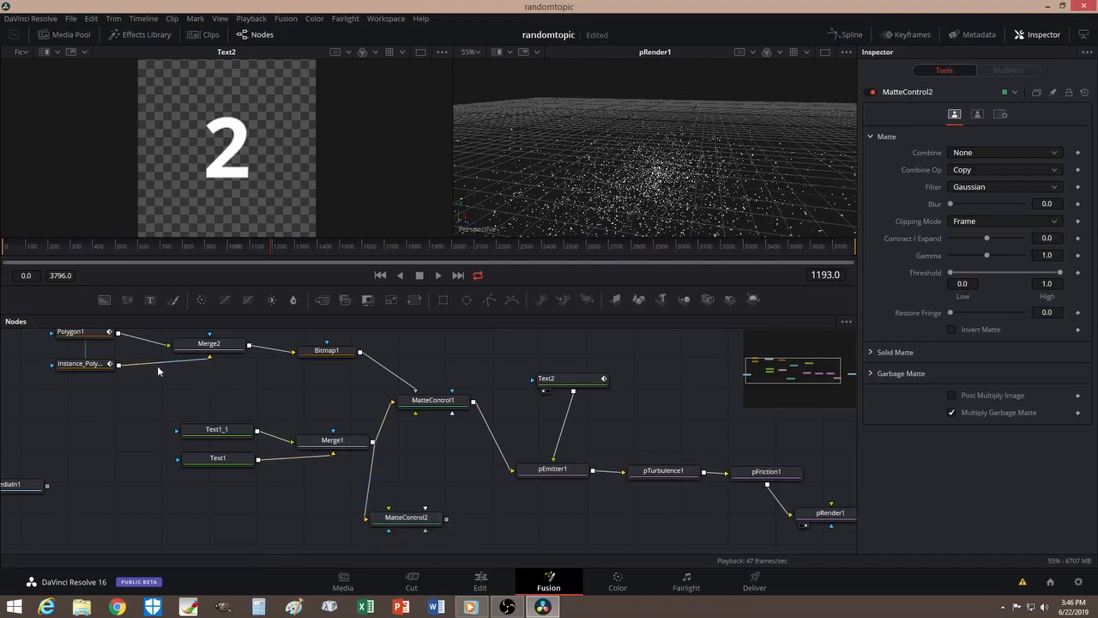
click(86, 372)
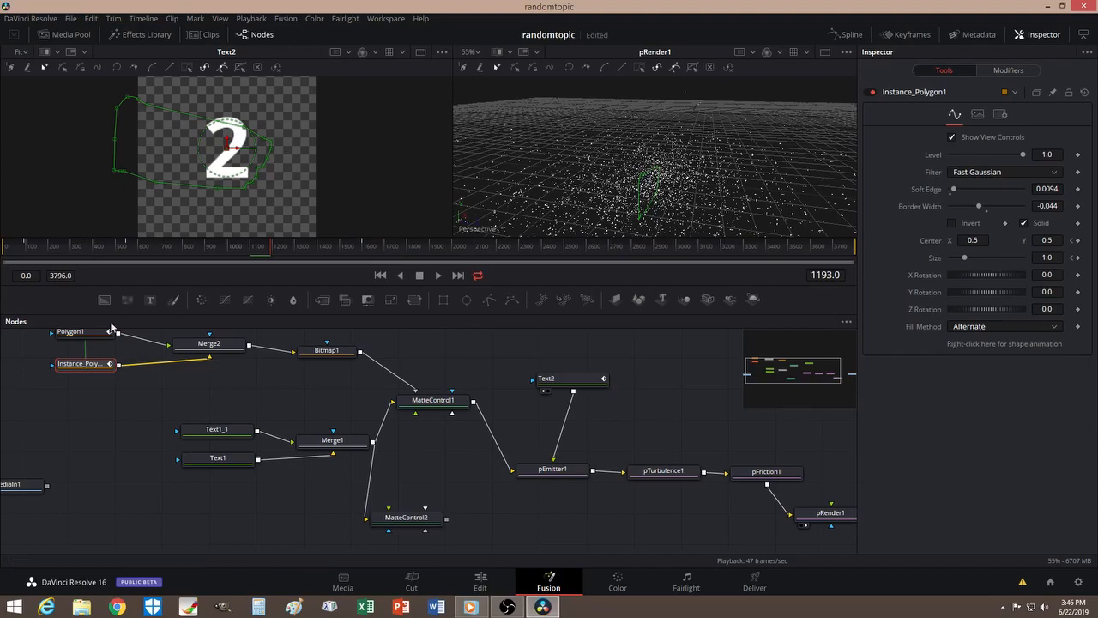
scroll(94, 336, up, 1)
click(79, 355)
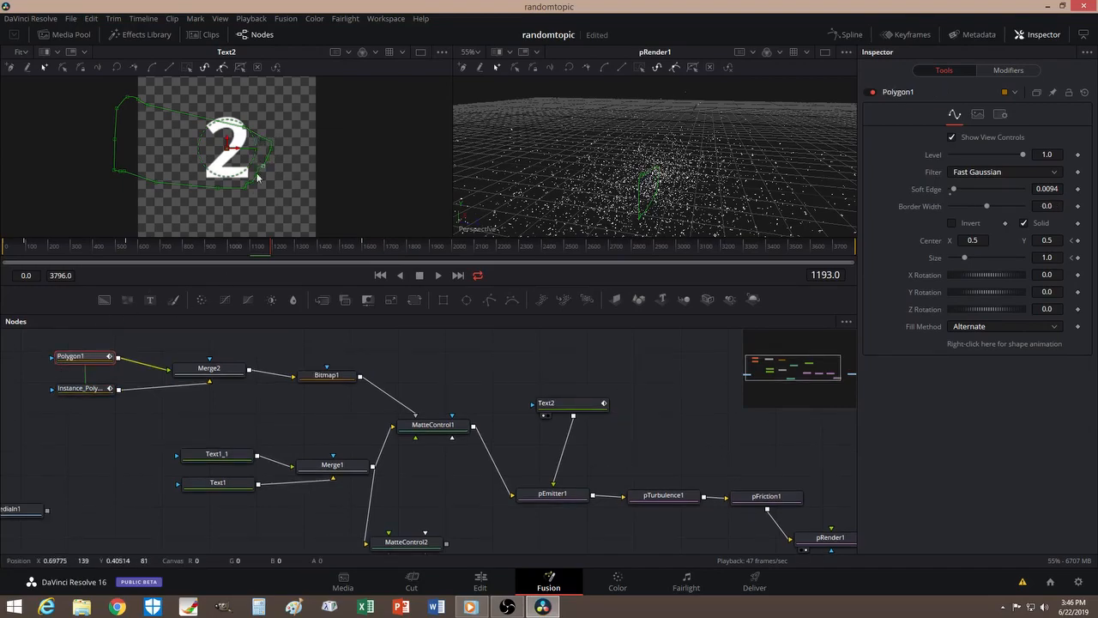
click(85, 392)
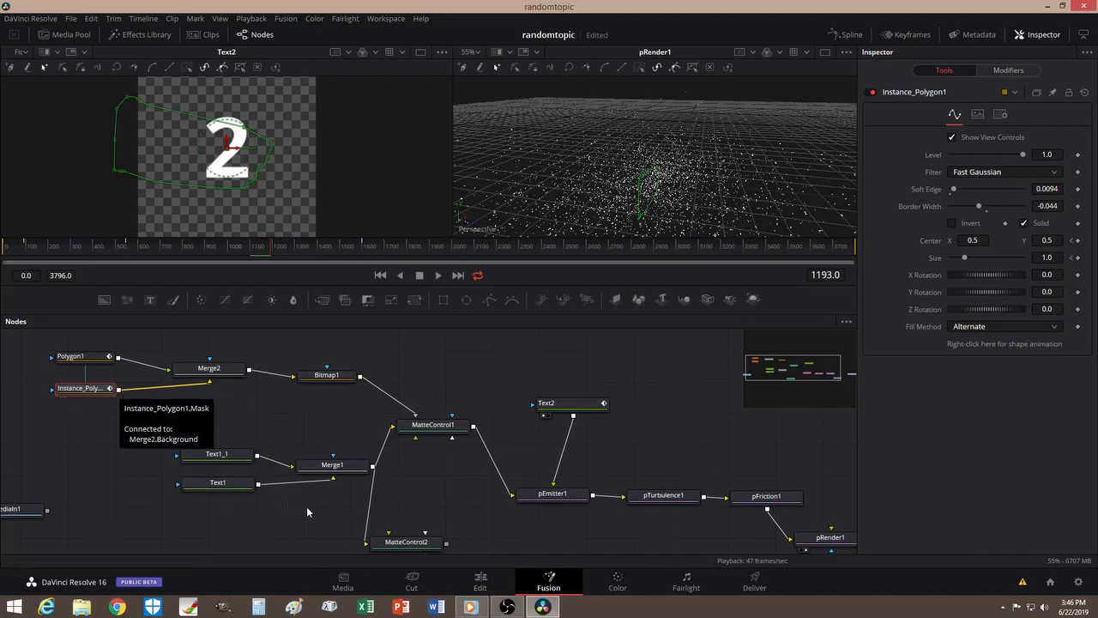
scroll(119, 390, down, 1)
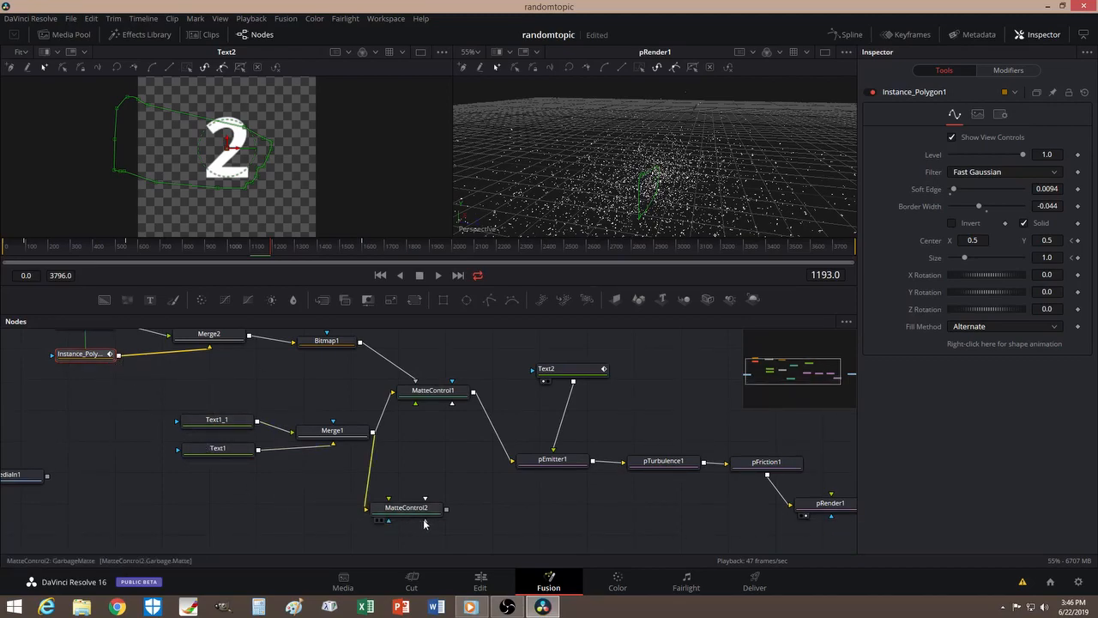
drag(119, 354, 426, 525)
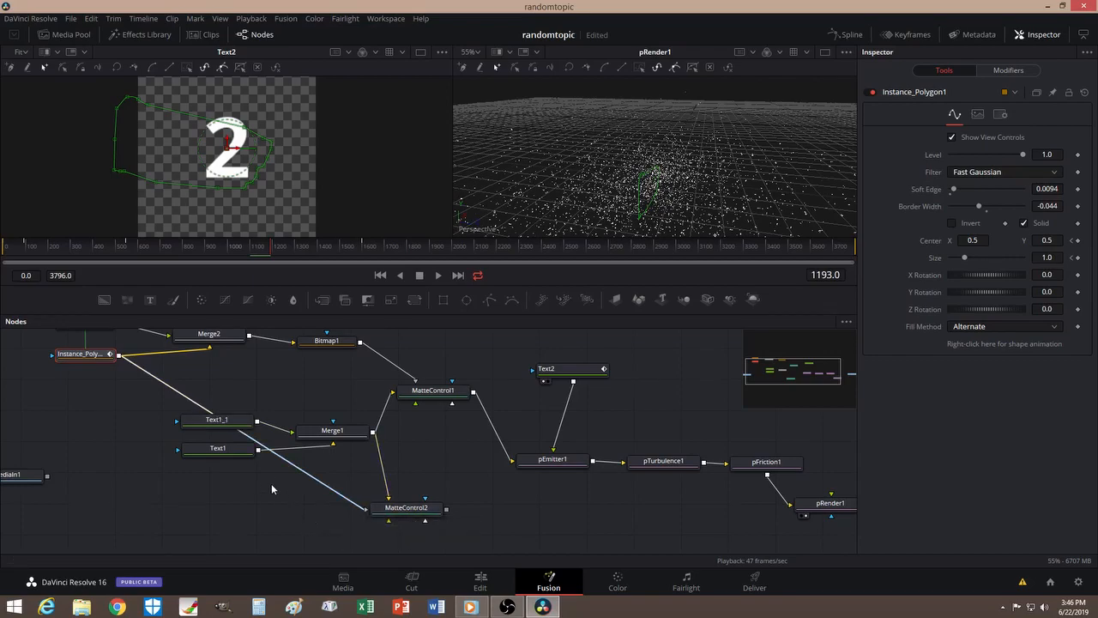
Route the Instance_Polygon1 to MatteControl2 connection through a router below Instance_Polygon1, and arrange Text1_1 and Text1 between that router and Merge1
drag(221, 423, 253, 380)
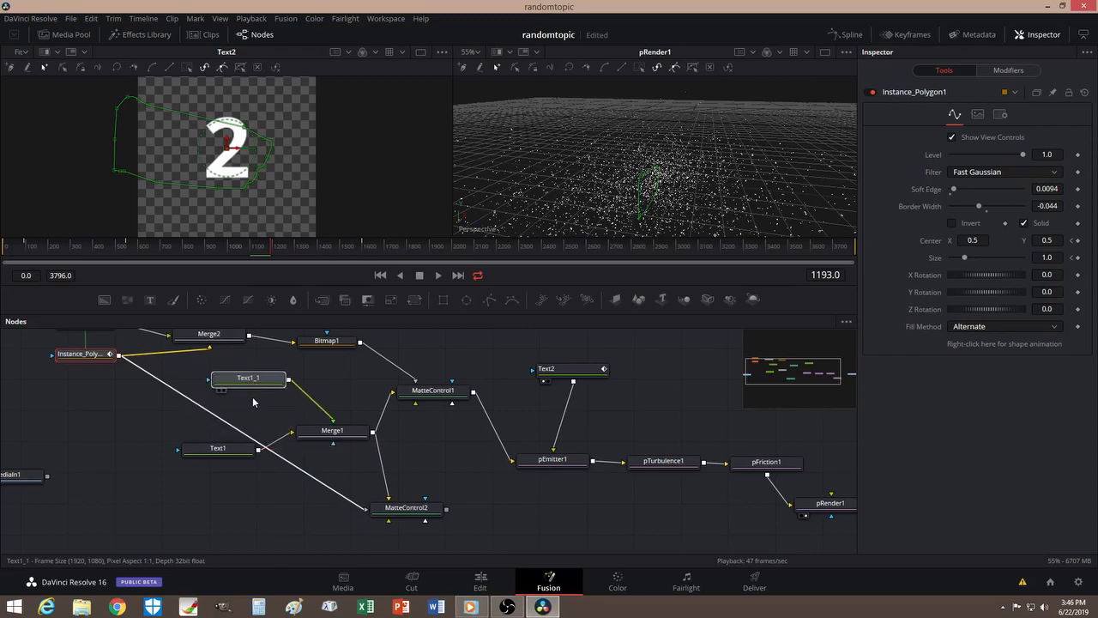
drag(226, 449, 262, 406)
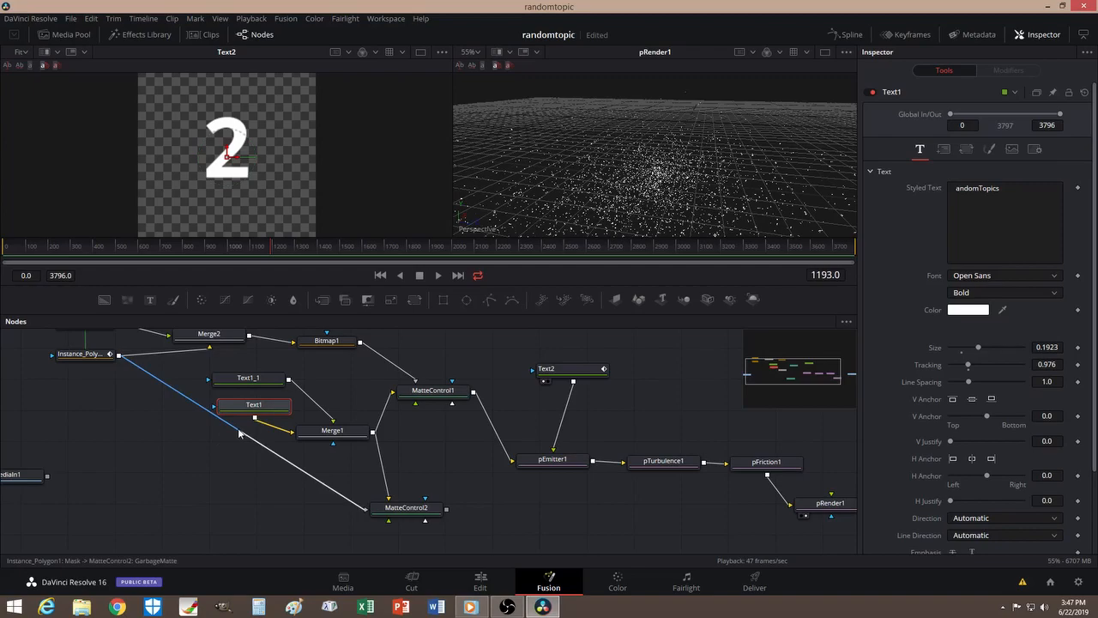
alt+click(238, 433)
drag(239, 434, 117, 495)
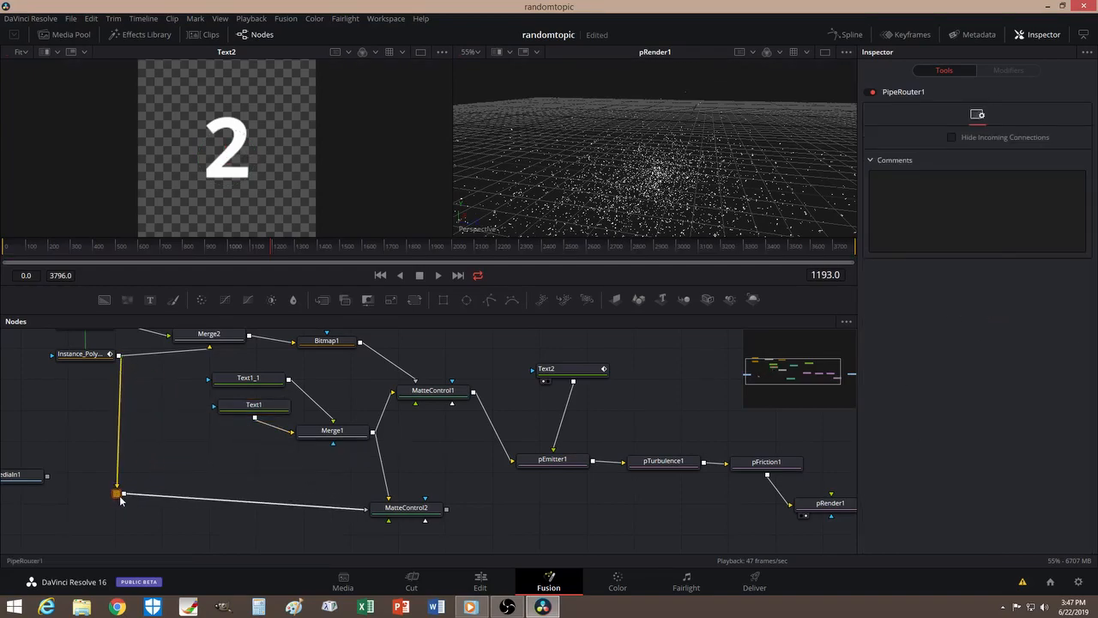
drag(255, 407, 196, 453)
drag(246, 379, 196, 419)
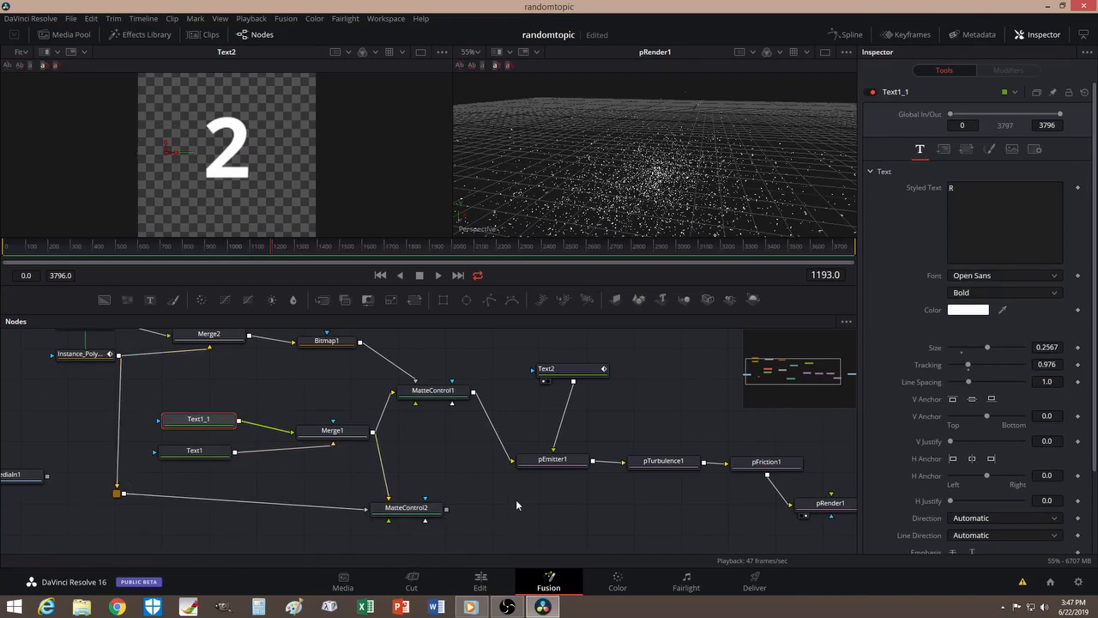
Preview MatteControl2 in the viewer and add an Image Plane 3D node beside it in the node graph
click(377, 522)
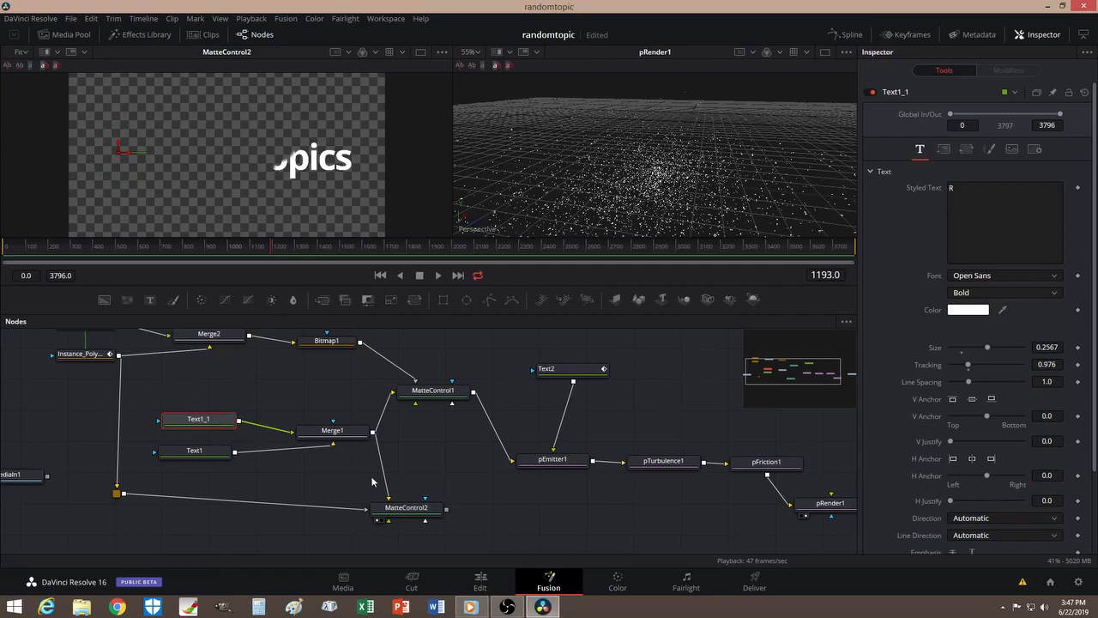
click(510, 513)
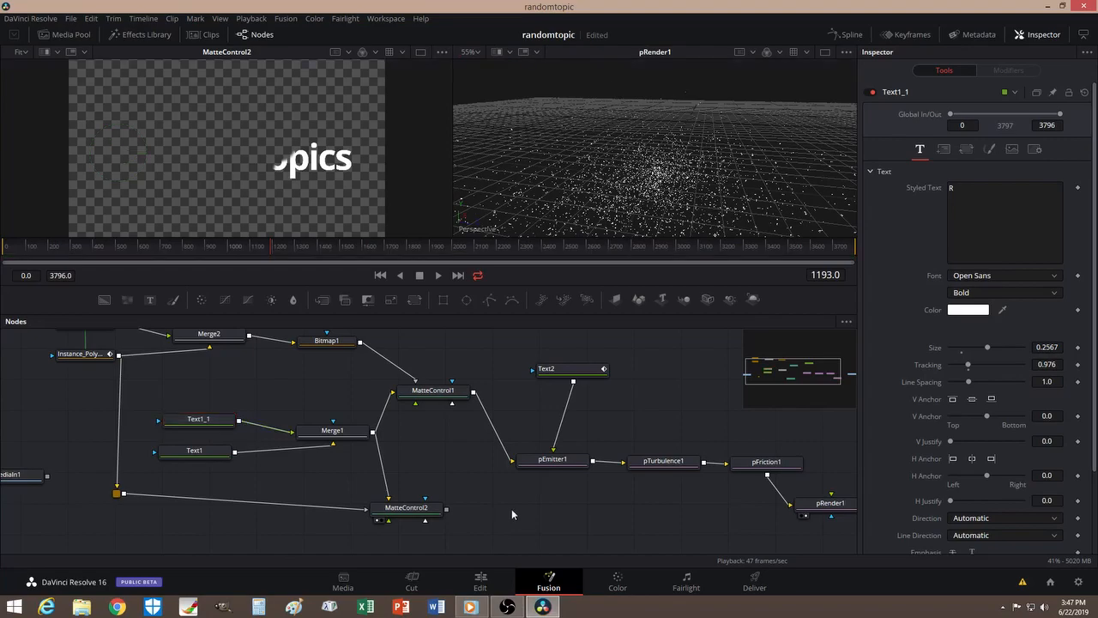
key(shift+space)
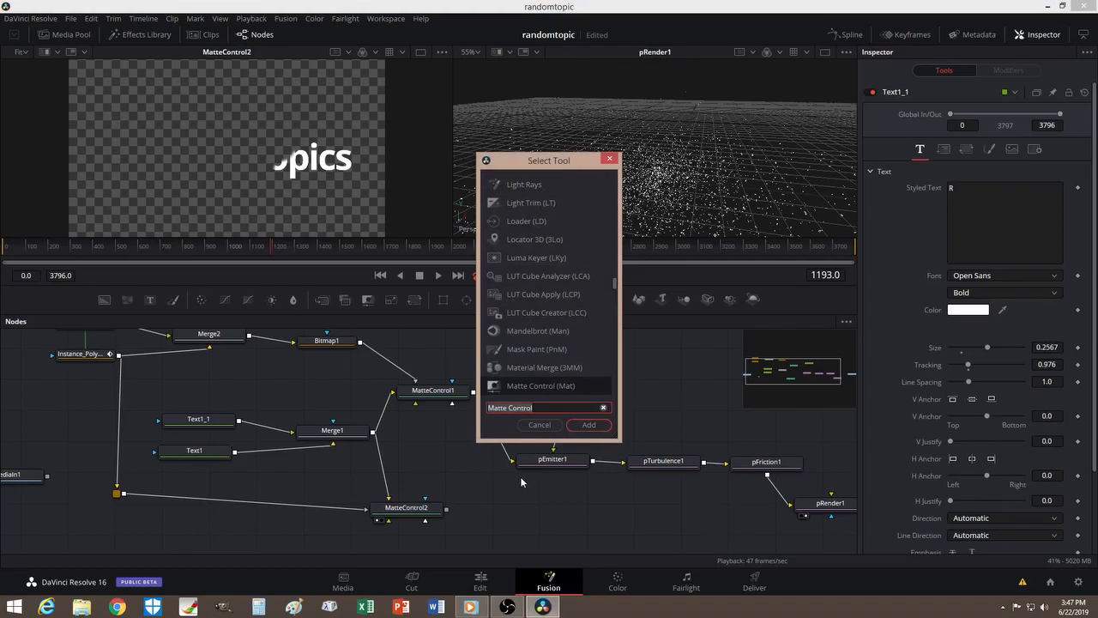
text(Im)
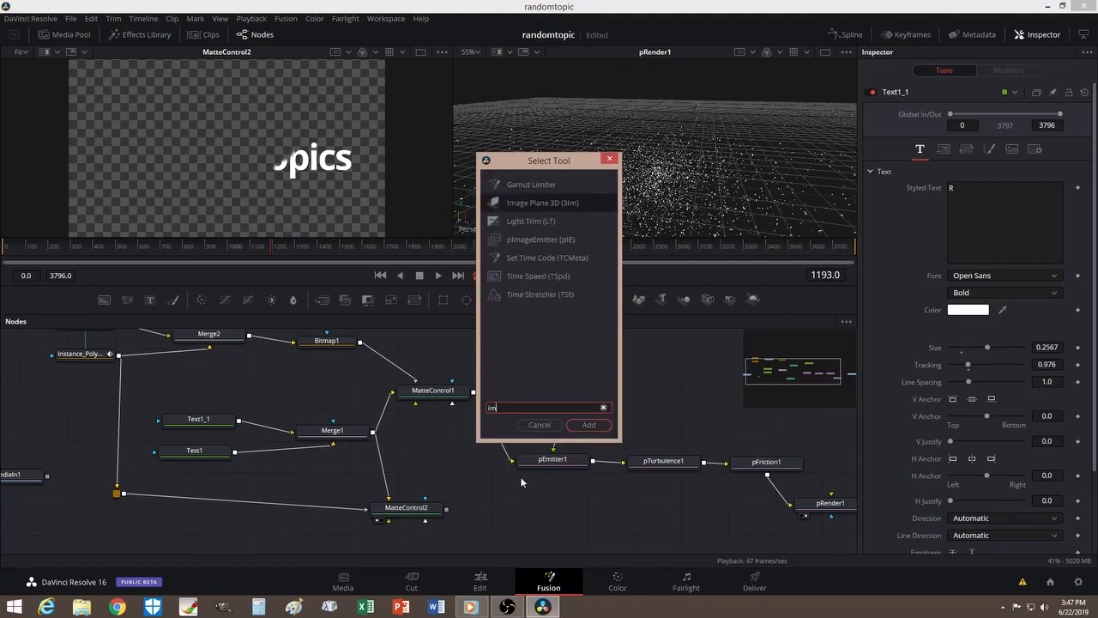
click(537, 202)
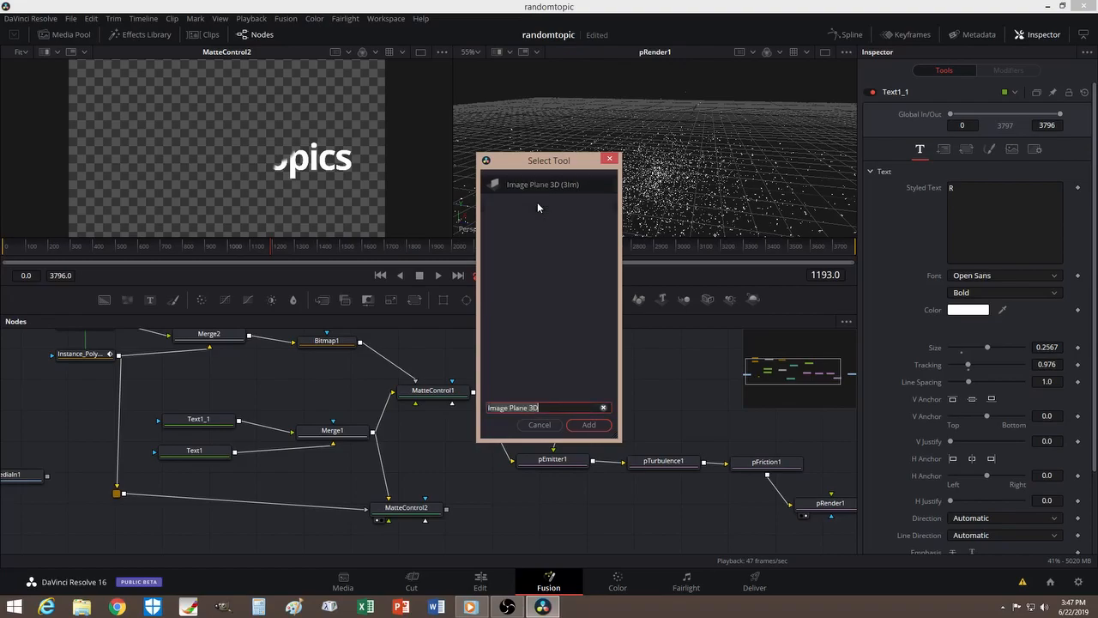
click(587, 425)
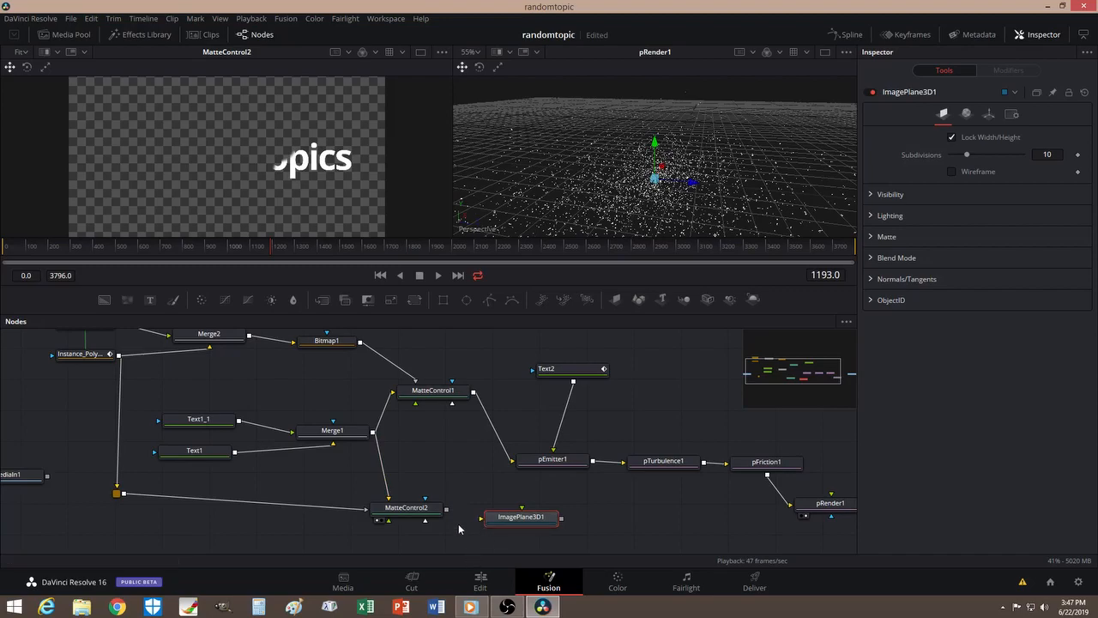
Connect MatteControl2's output to ImagePlane3D1 and preview the image plane in the 3D viewer at frame 974
drag(447, 510, 483, 518)
click(492, 530)
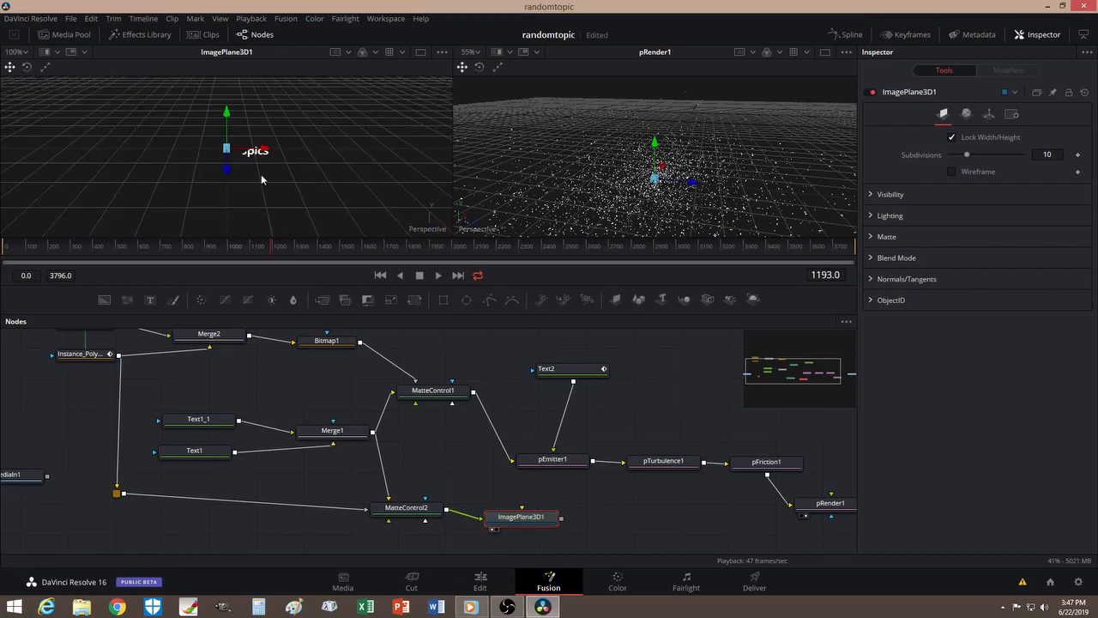
drag(267, 253, 223, 255)
drag(657, 525, 475, 461)
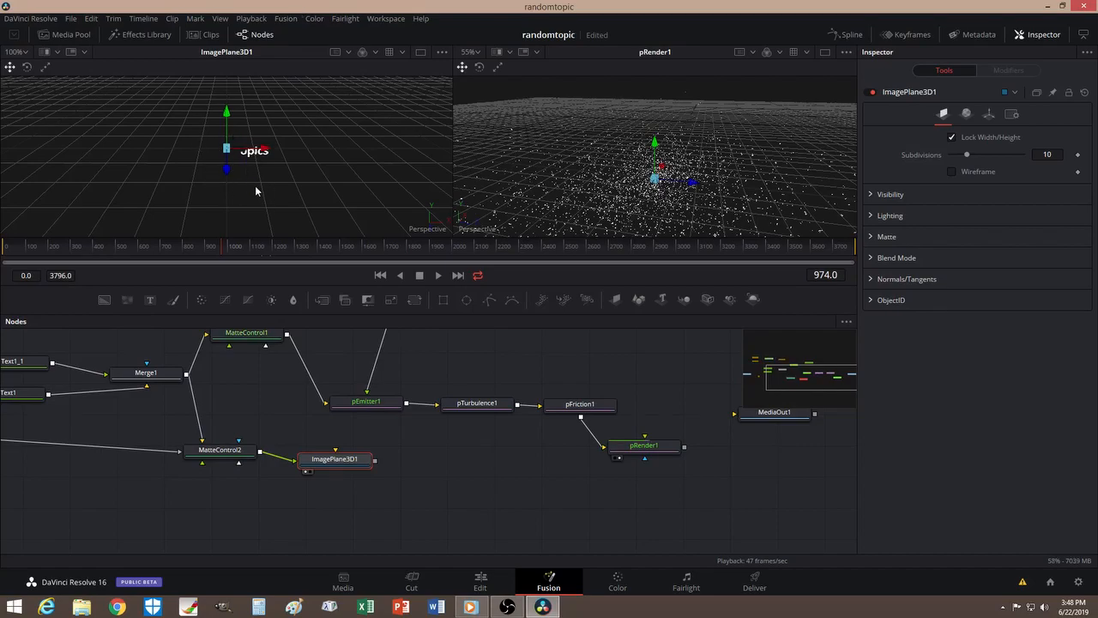
scroll(247, 178, up, 5)
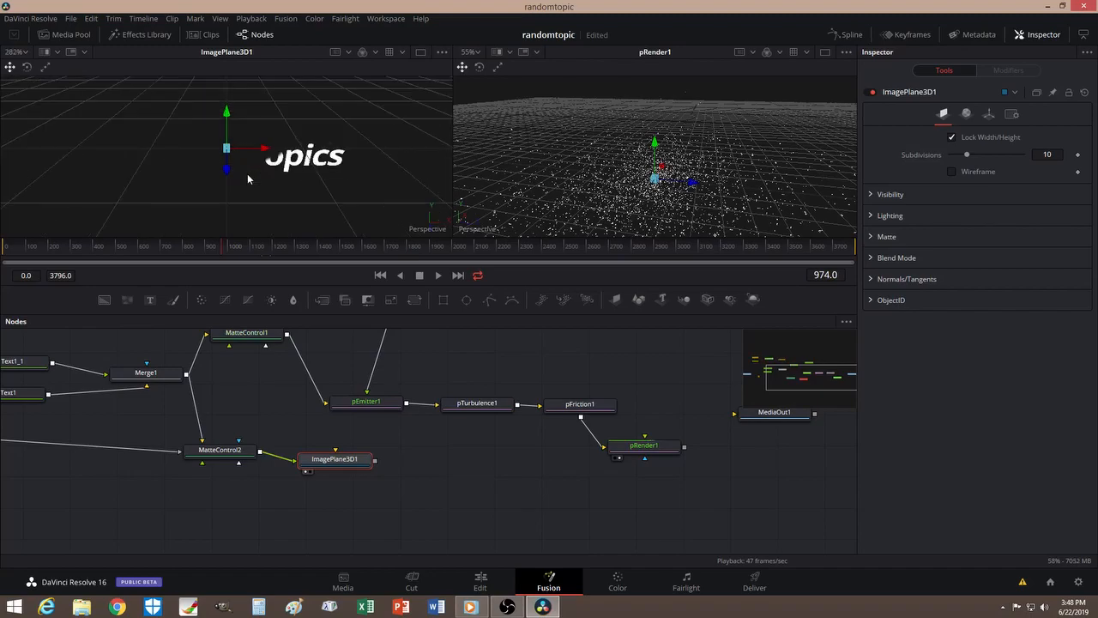
drag(260, 181, 256, 130)
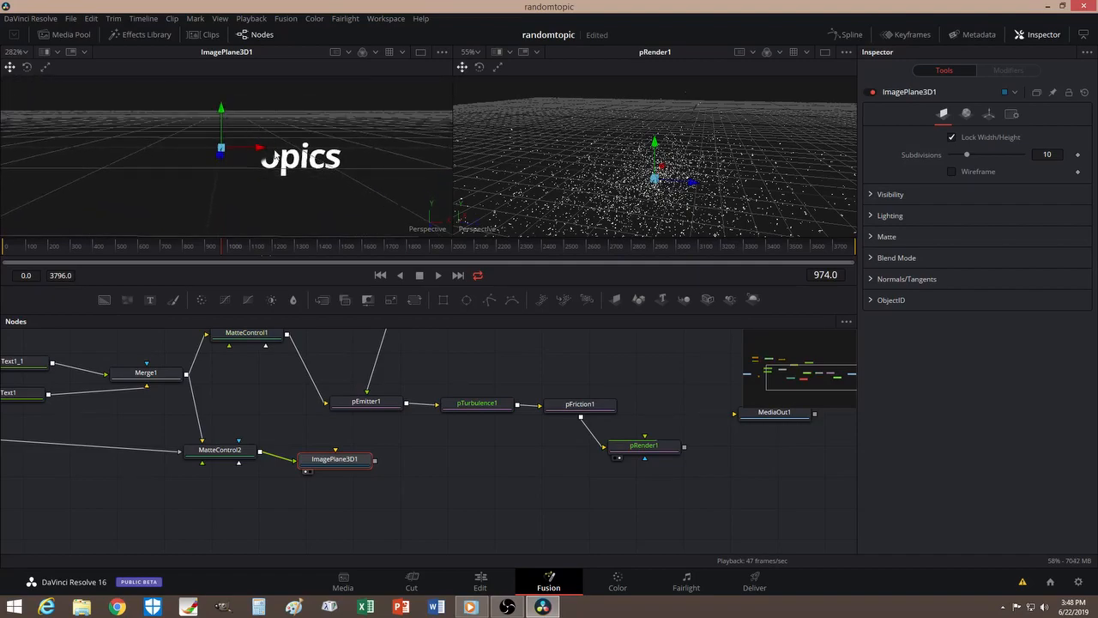
scroll(288, 183, up, 2)
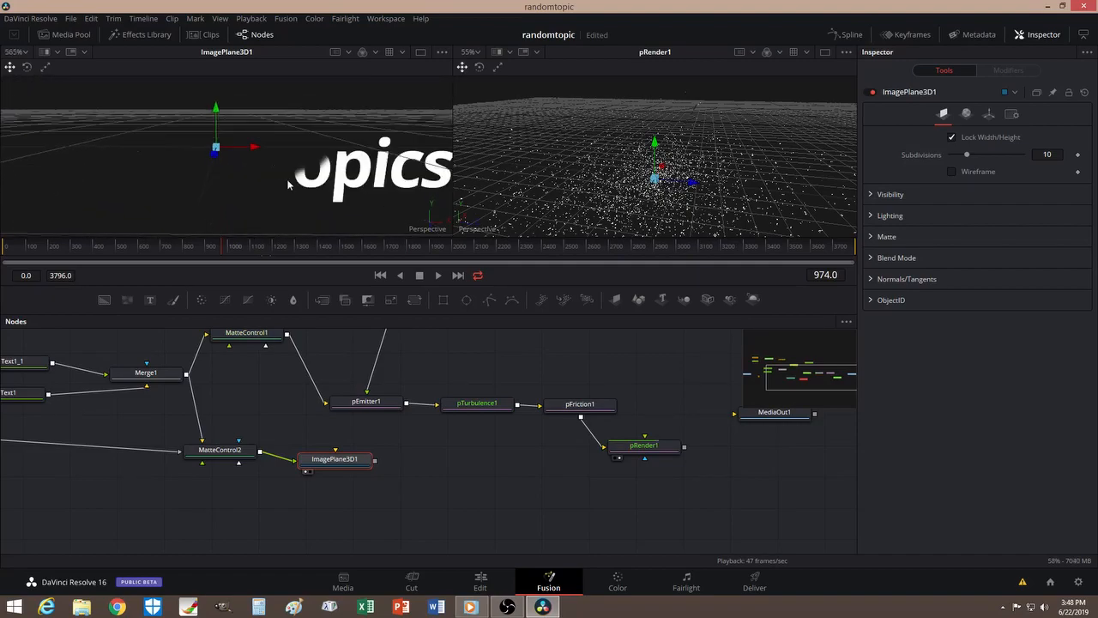
scroll(289, 183, up, 3)
scroll(289, 184, down, 3)
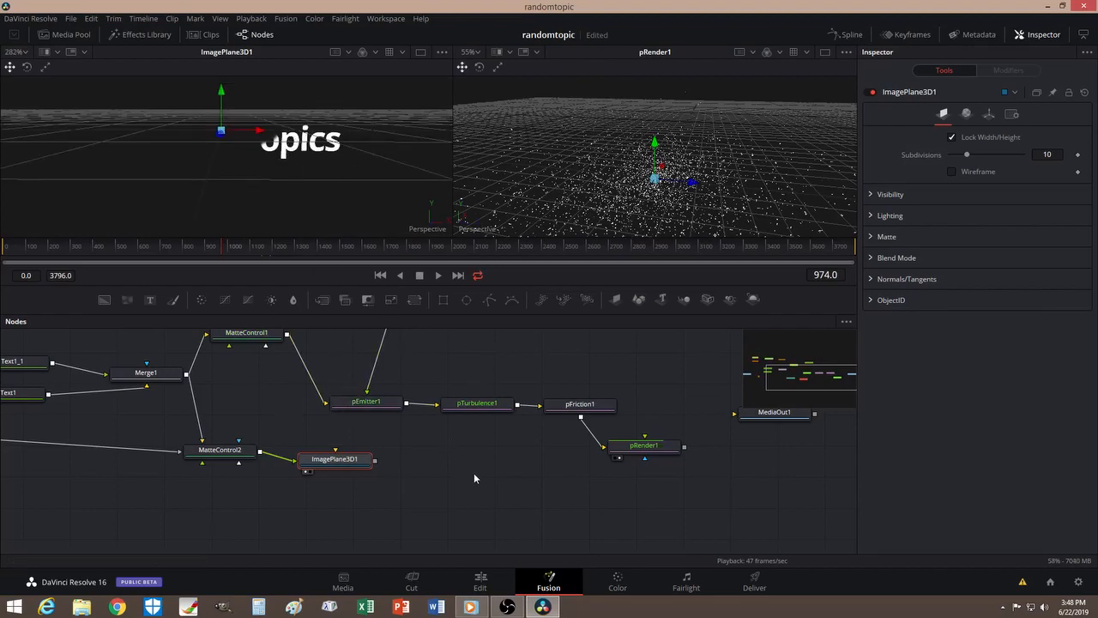
Shift ImagePlane3D1 slightly away from MatteControl2 and add a Merge 3D node in the empty area beyond it
drag(335, 459, 363, 485)
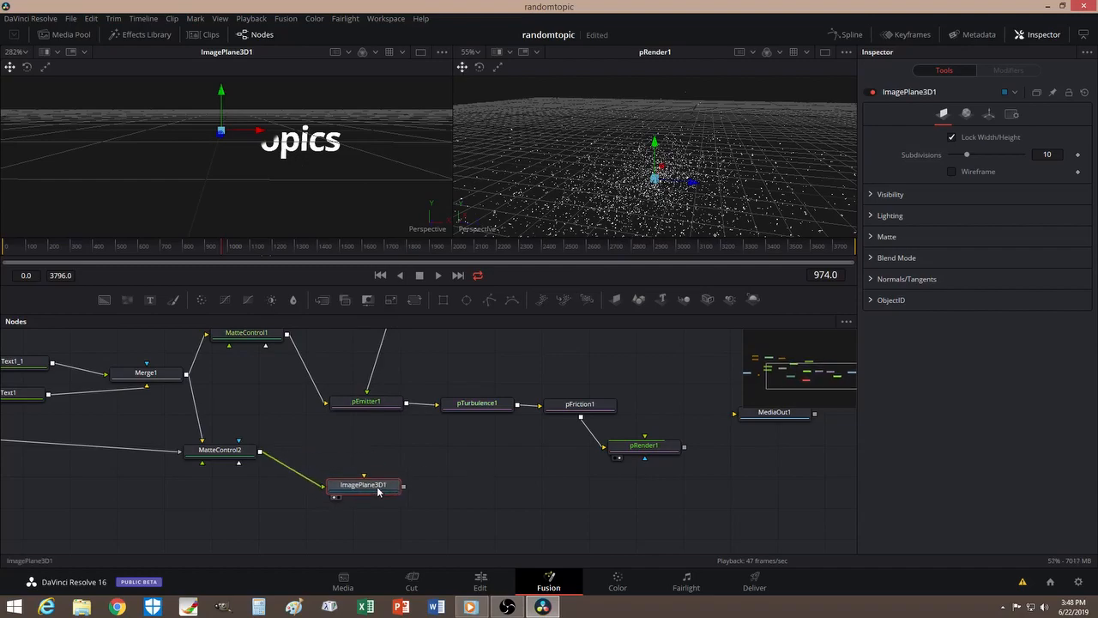
click(486, 494)
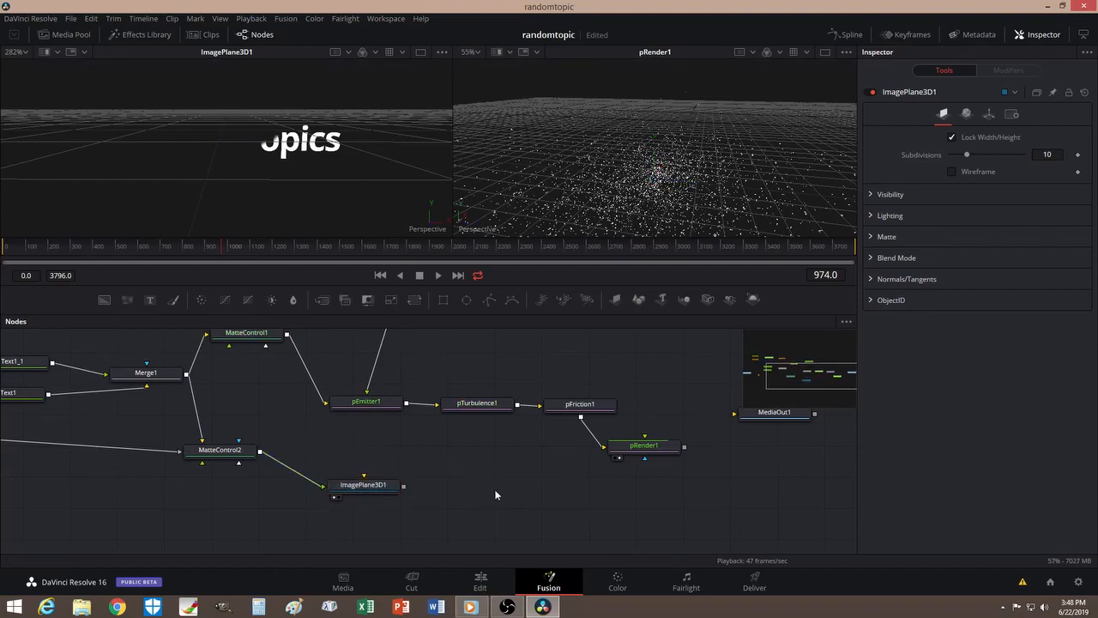
key(shift+space)
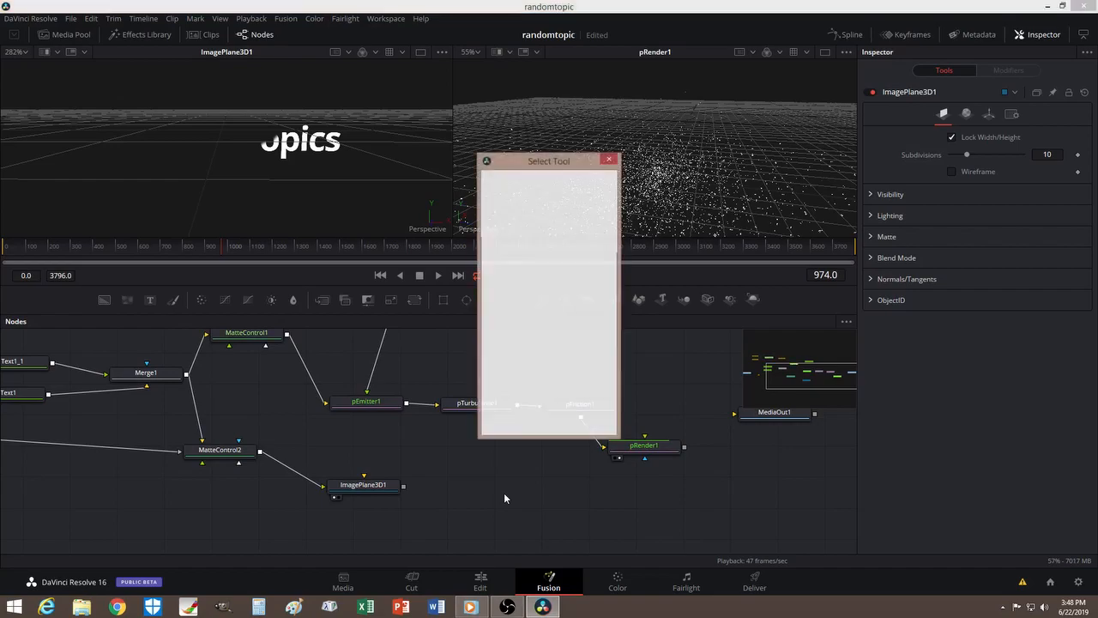
text(merge)
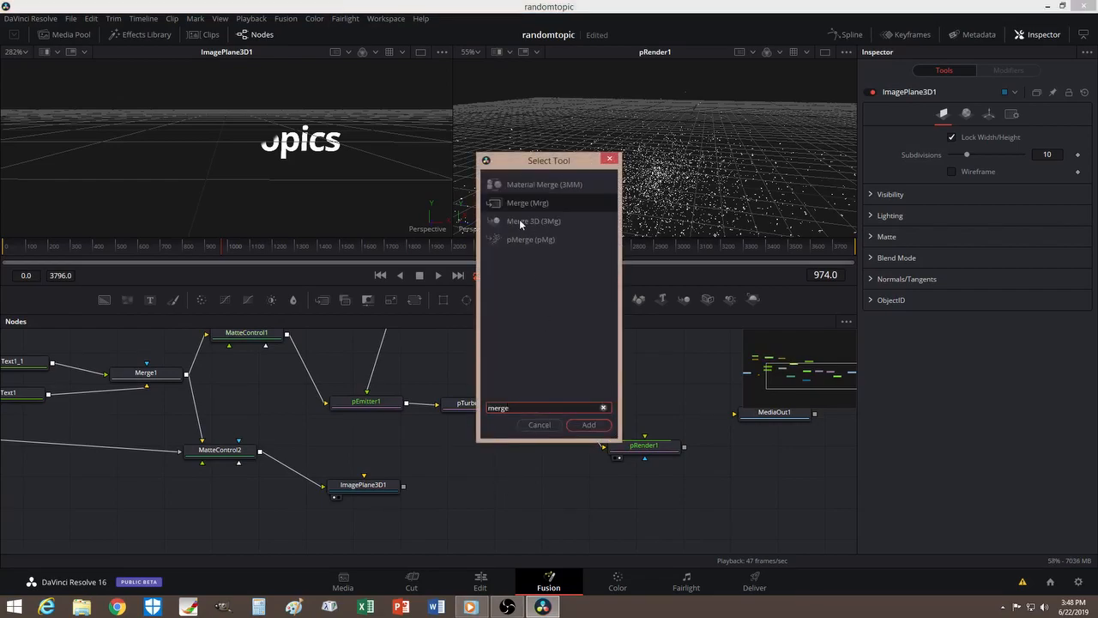
click(521, 219)
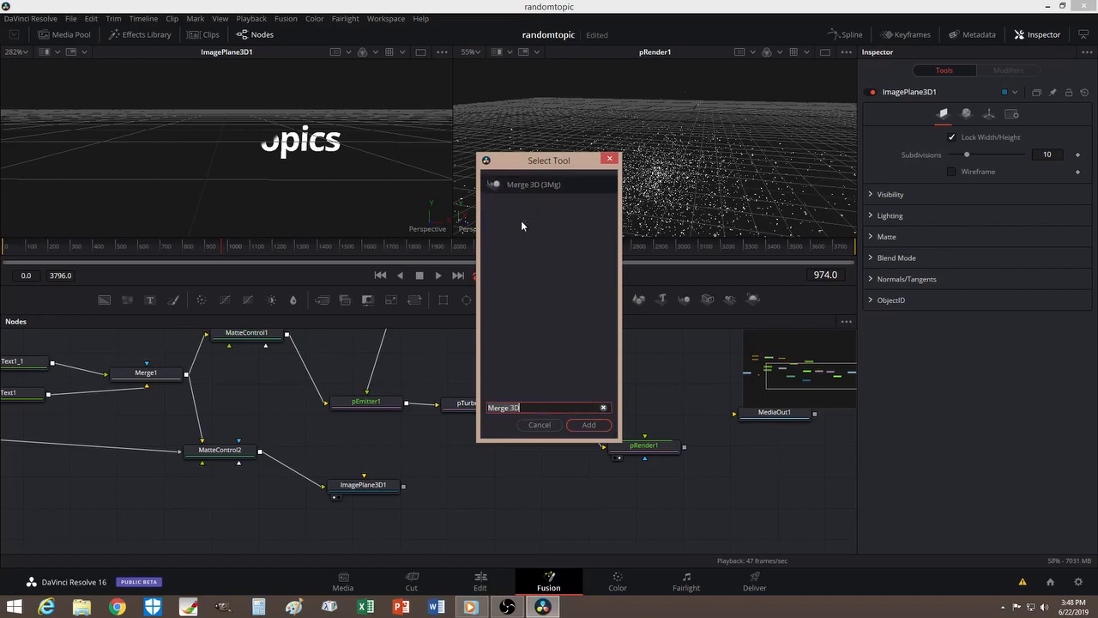
click(588, 425)
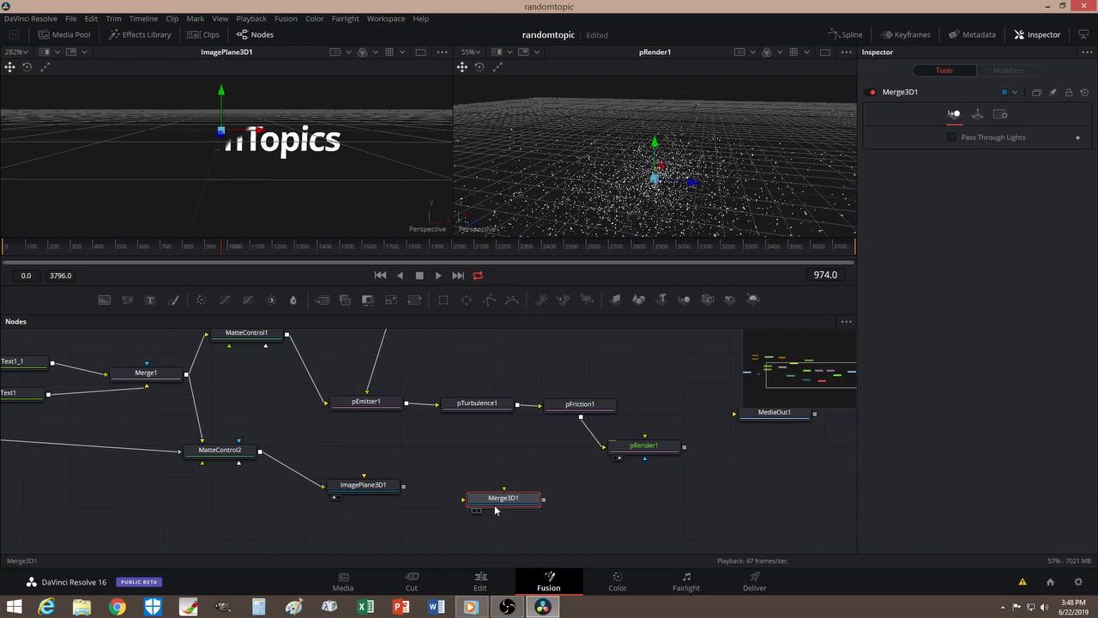
Place Merge3D1 diagonally below pRender1 and connect the outputs of ImagePlane3D1 and pRender1 to it
drag(495, 505, 526, 500)
drag(405, 488, 708, 509)
drag(683, 448, 691, 498)
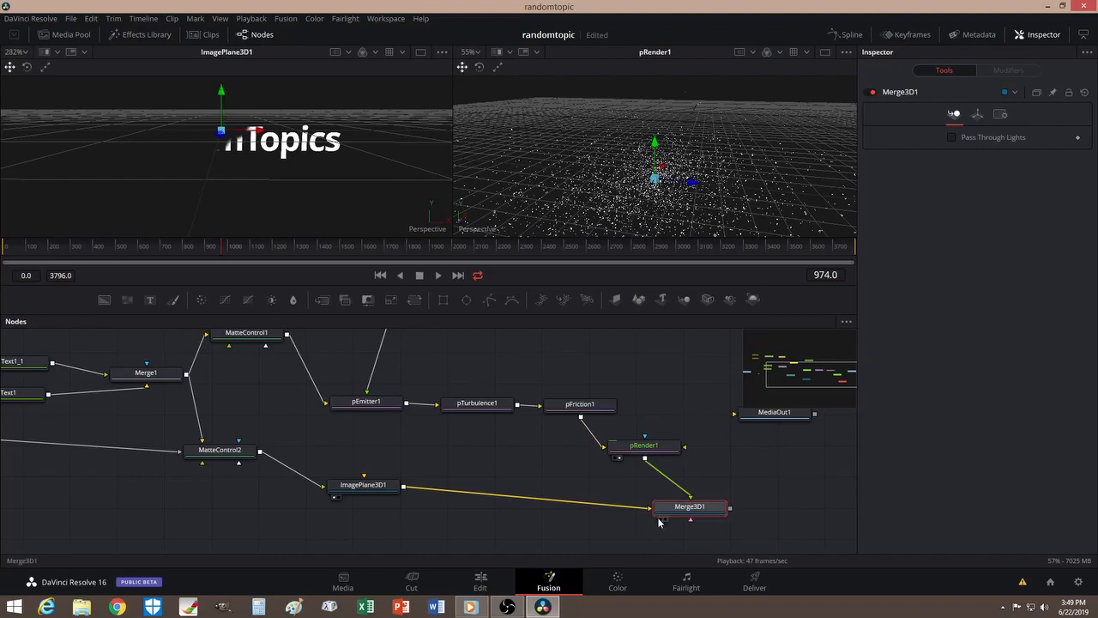
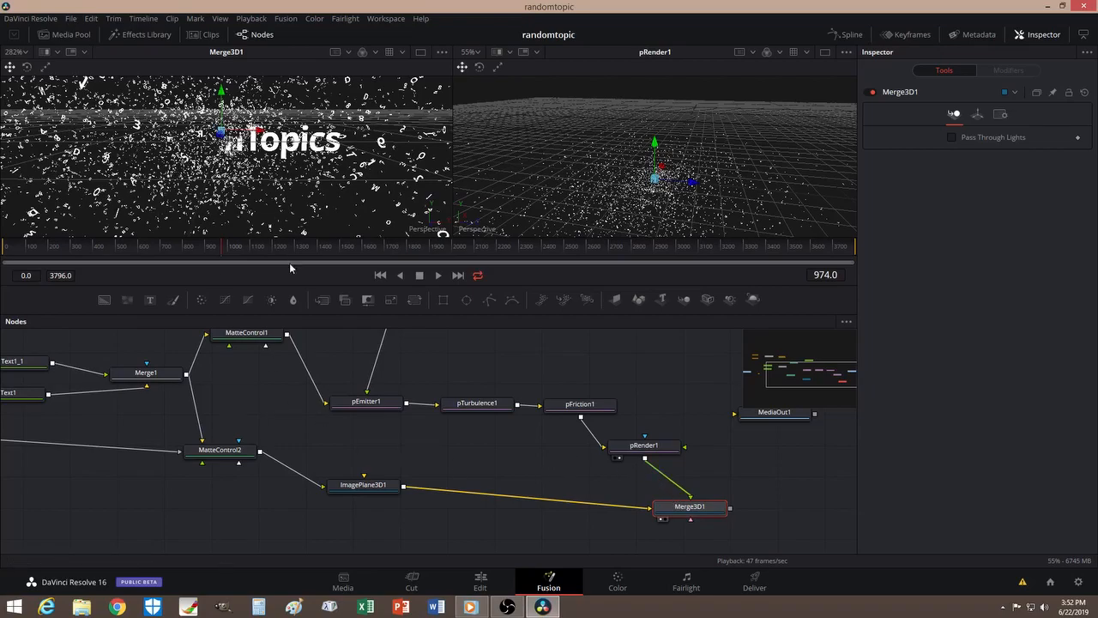
Compact the node layout: tighten the pEmitter1, pTurbulence1 and pFriction1 row, put pRender1 beneath pFriction1, and align ImagePlane3D1 level with Merge3D1
drag(642, 447, 512, 452)
drag(694, 515, 624, 517)
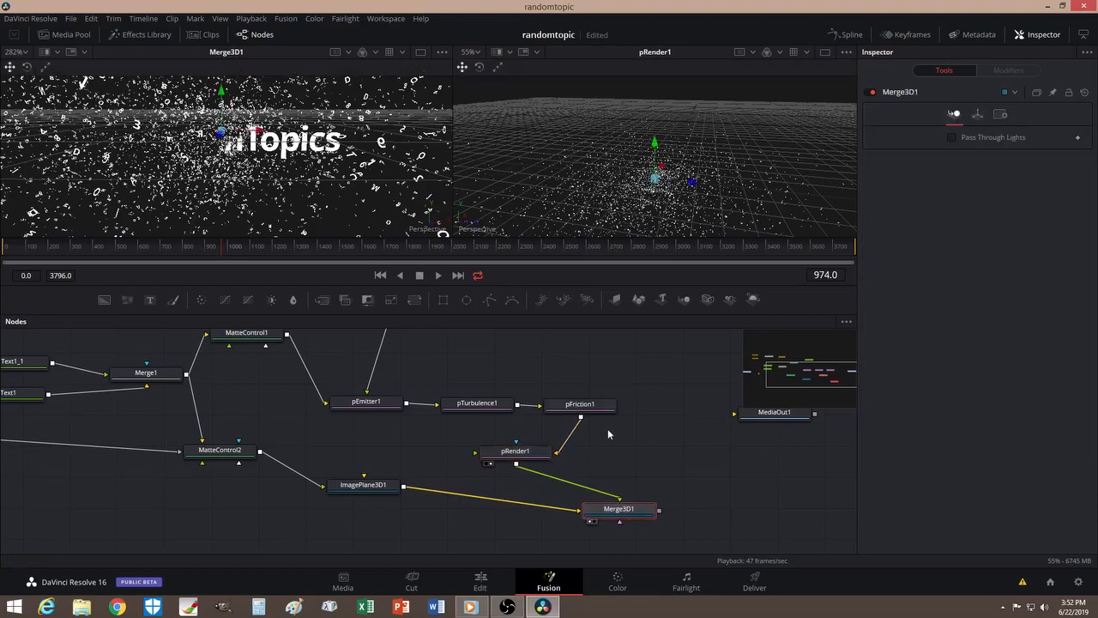
click(590, 411)
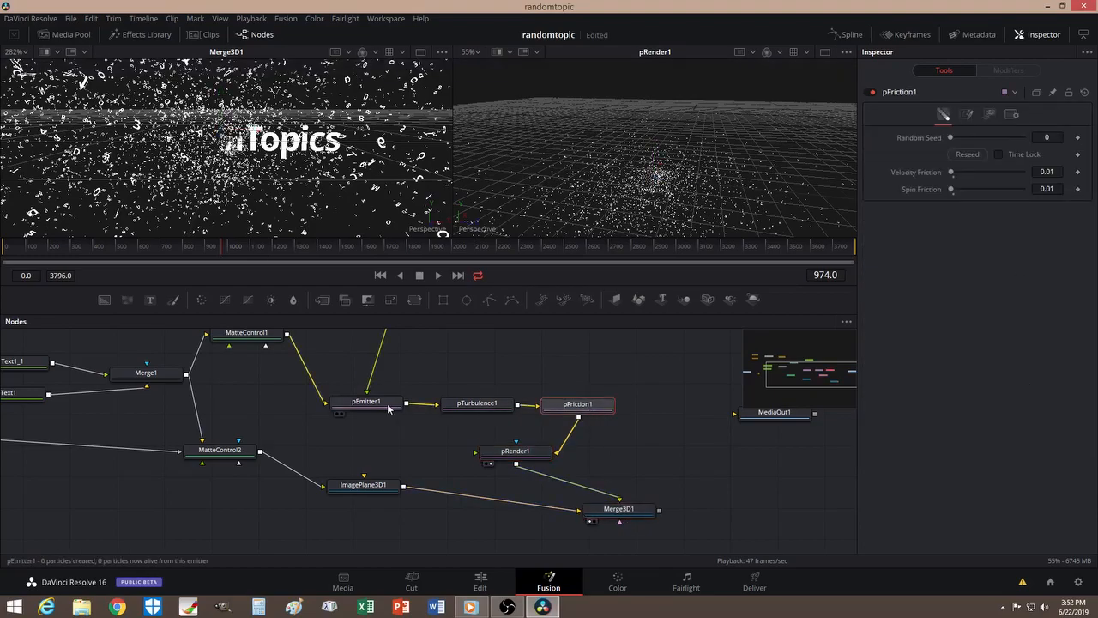
drag(387, 408, 350, 409)
drag(461, 412, 427, 409)
drag(563, 408, 448, 408)
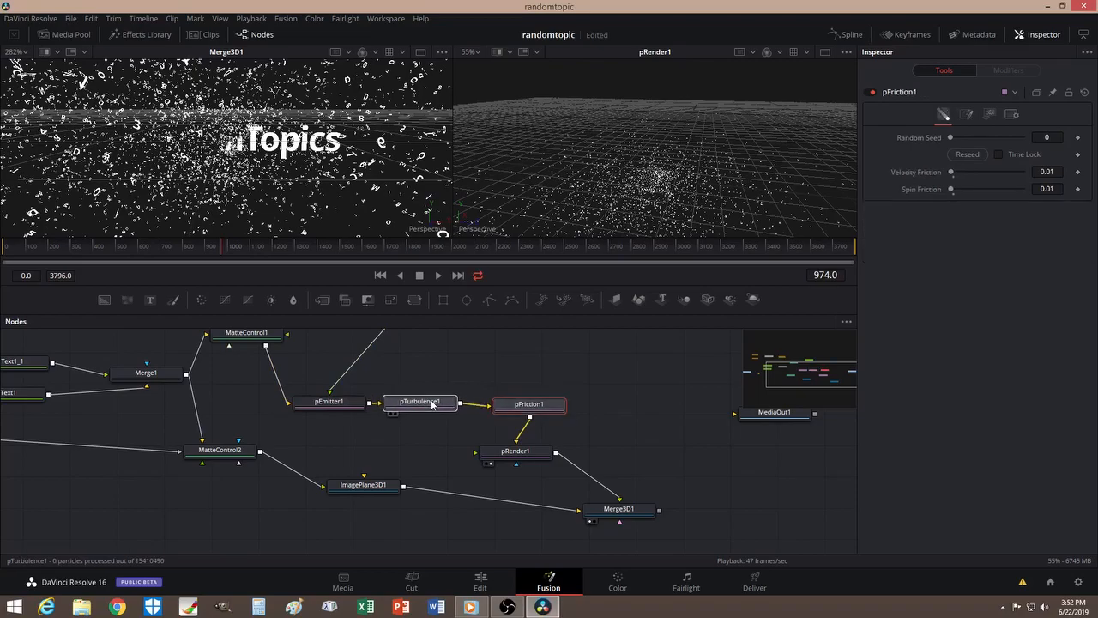
drag(516, 408, 500, 409)
drag(355, 491, 310, 510)
click(324, 464)
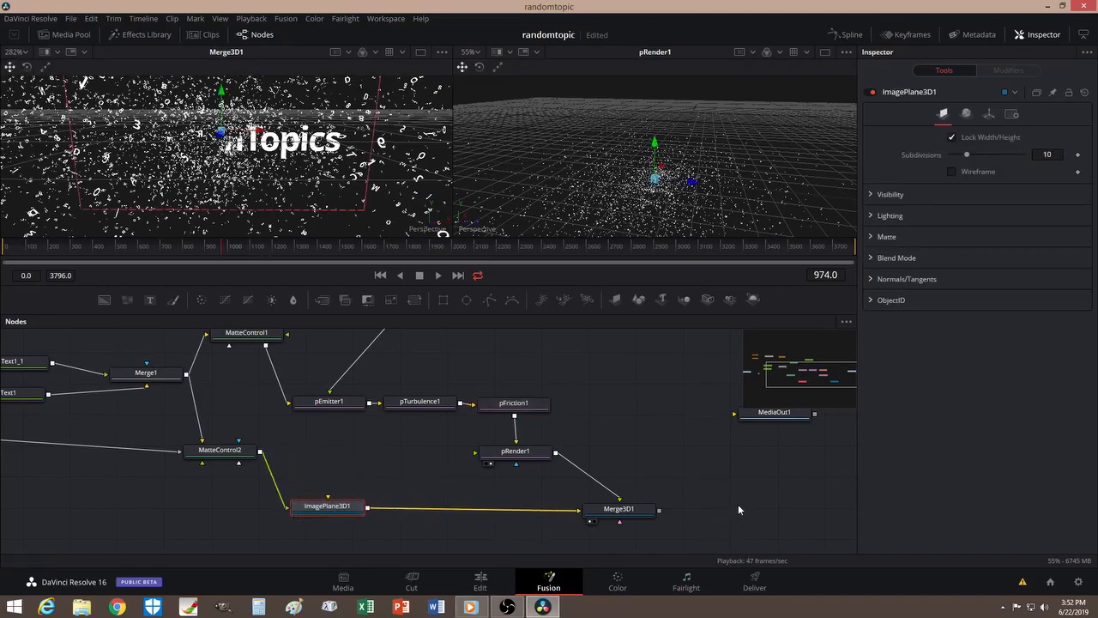
Add a Camera 3D node above Merge3D1, preview it in the second viewer, and connect its output to Merge3D1
drag(747, 497, 587, 456)
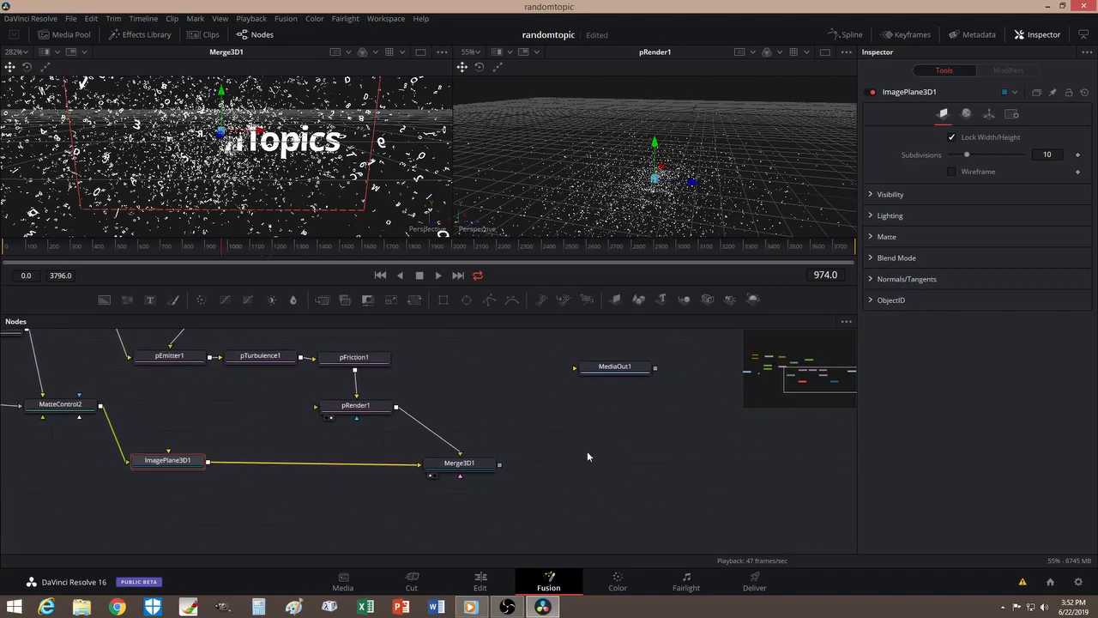
click(471, 473)
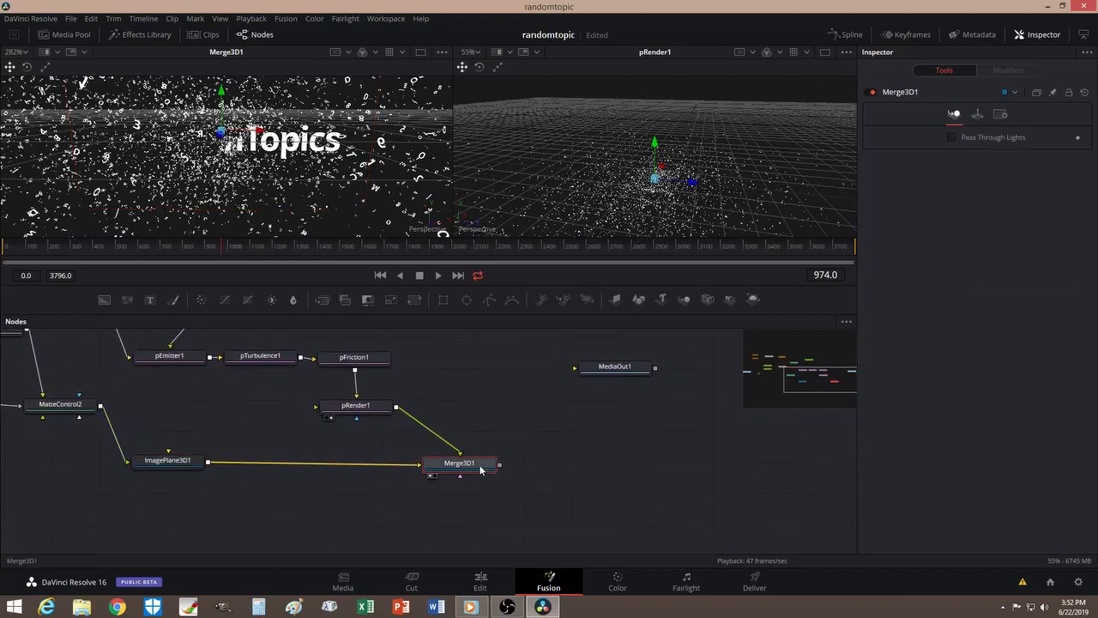
click(486, 389)
key(shift+space)
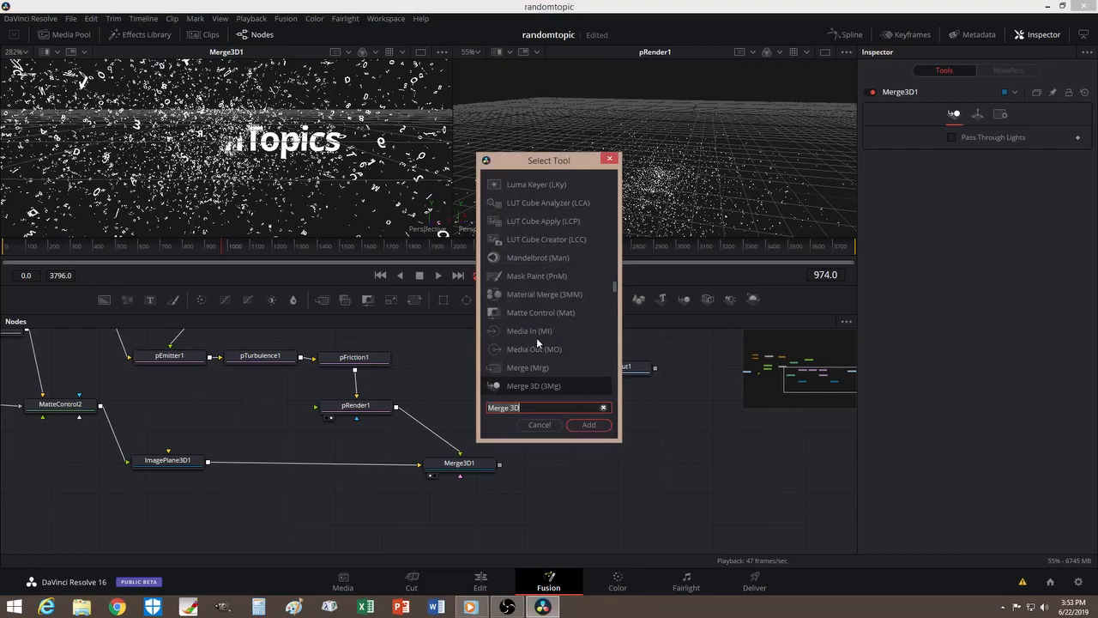
text(camera)
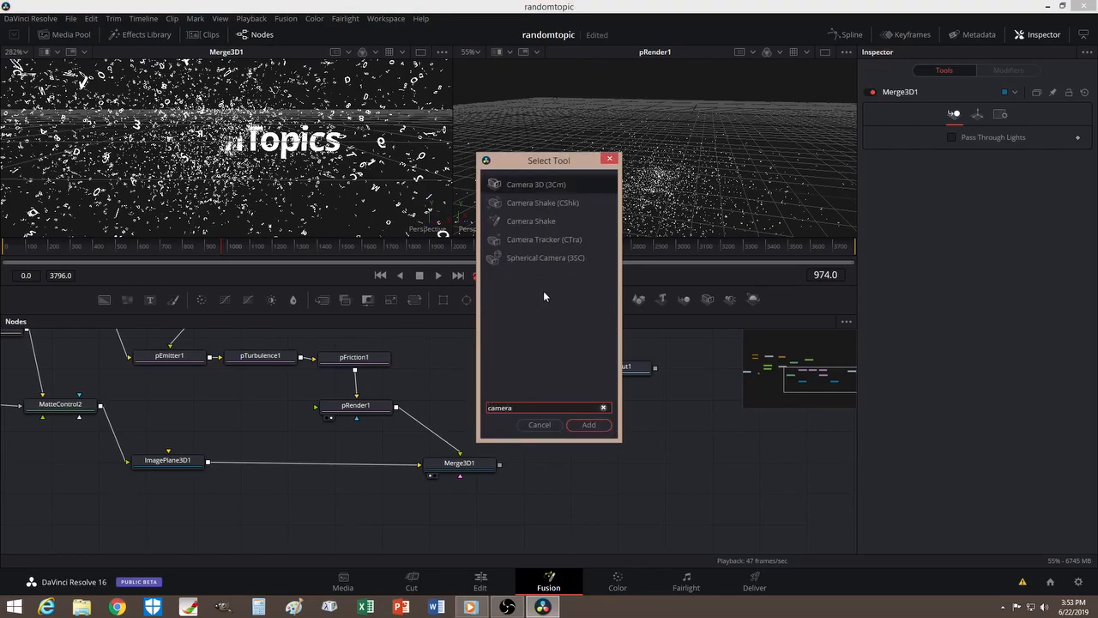
click(521, 186)
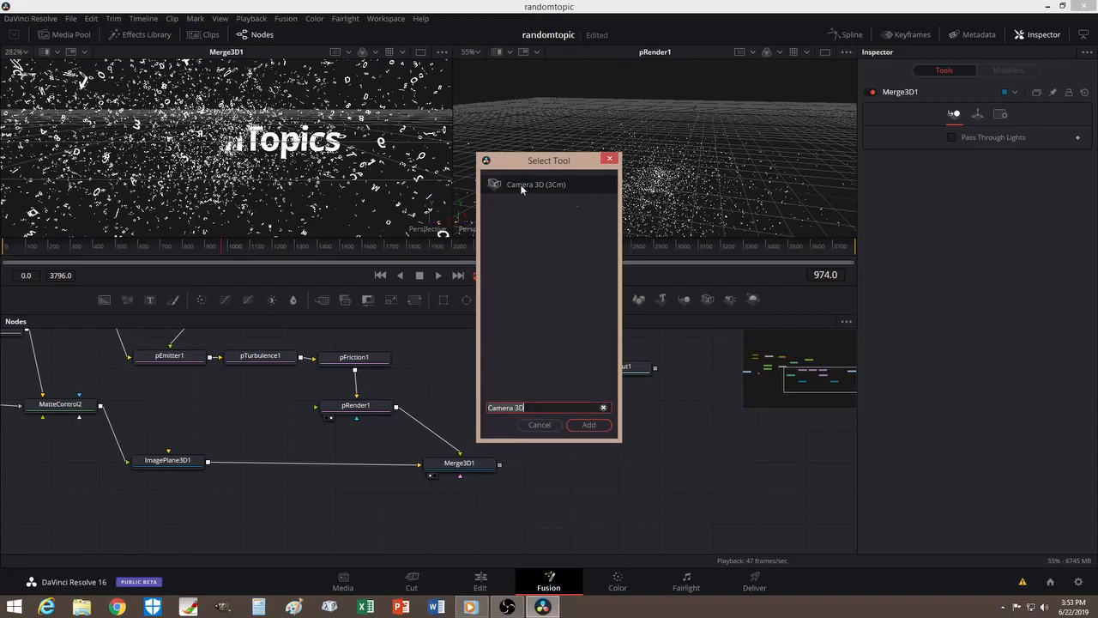
click(577, 425)
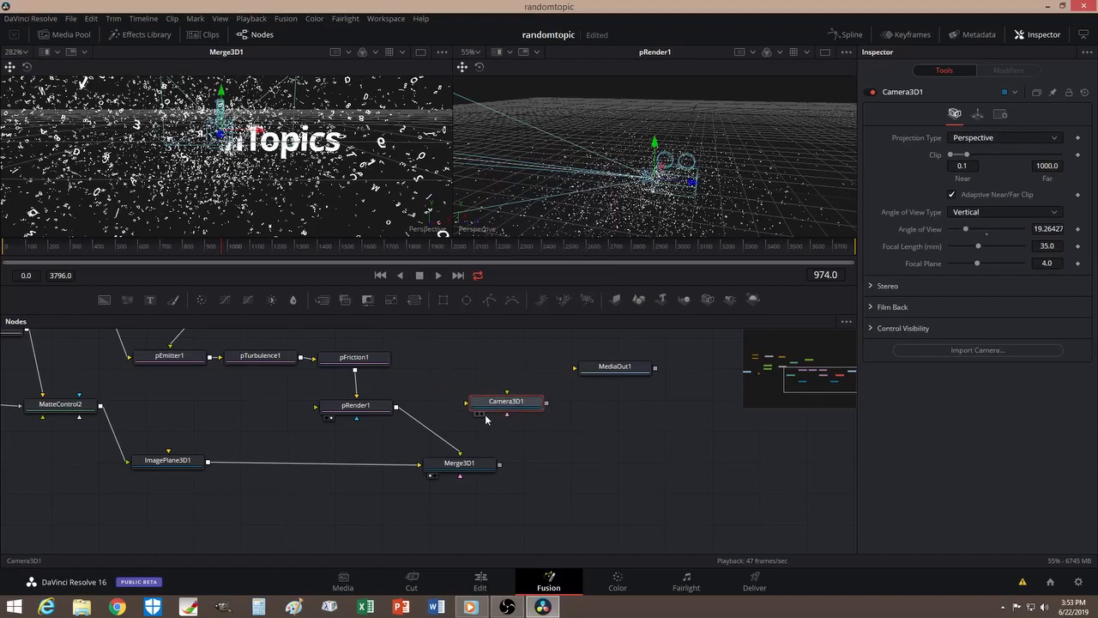
click(482, 414)
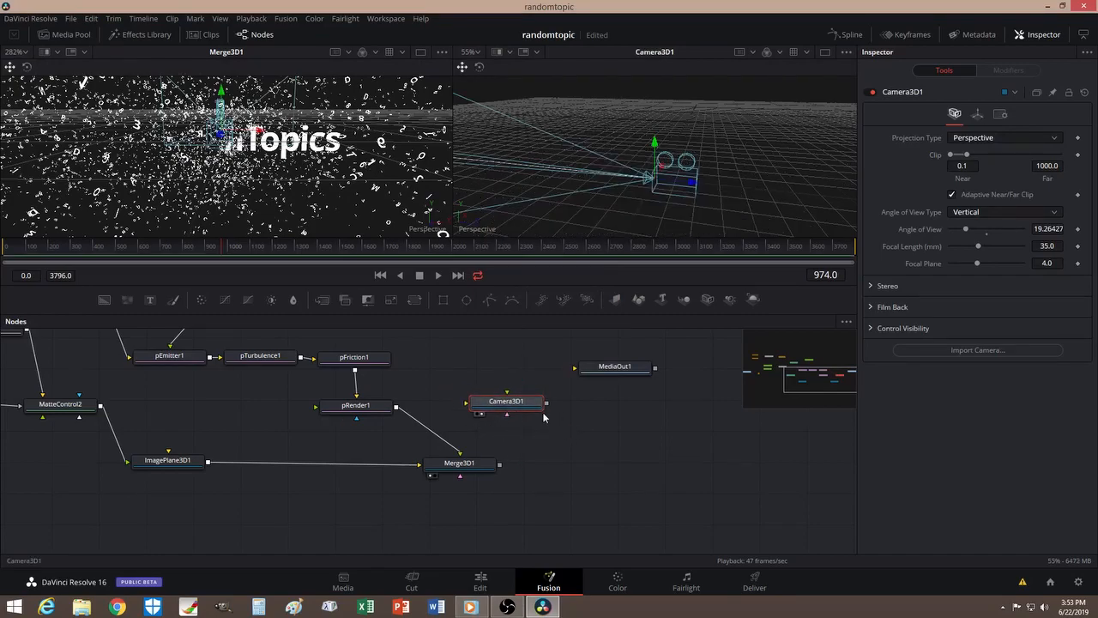
drag(547, 408, 464, 479)
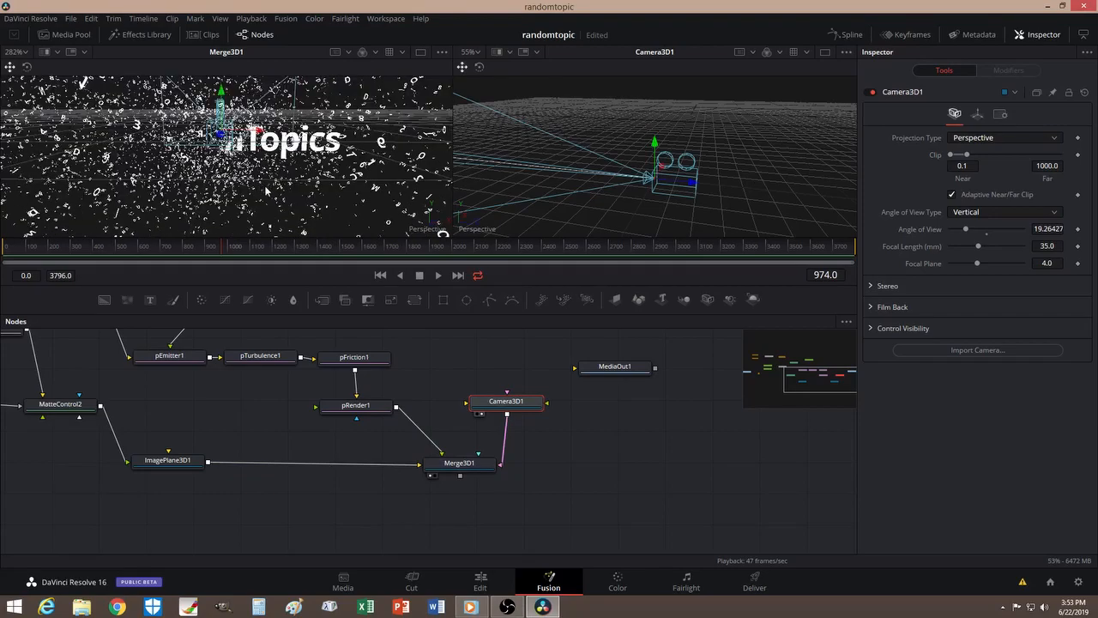
Pull Camera3D1 back along its Z axis, away from the text and particles
scroll(257, 193, down, 5)
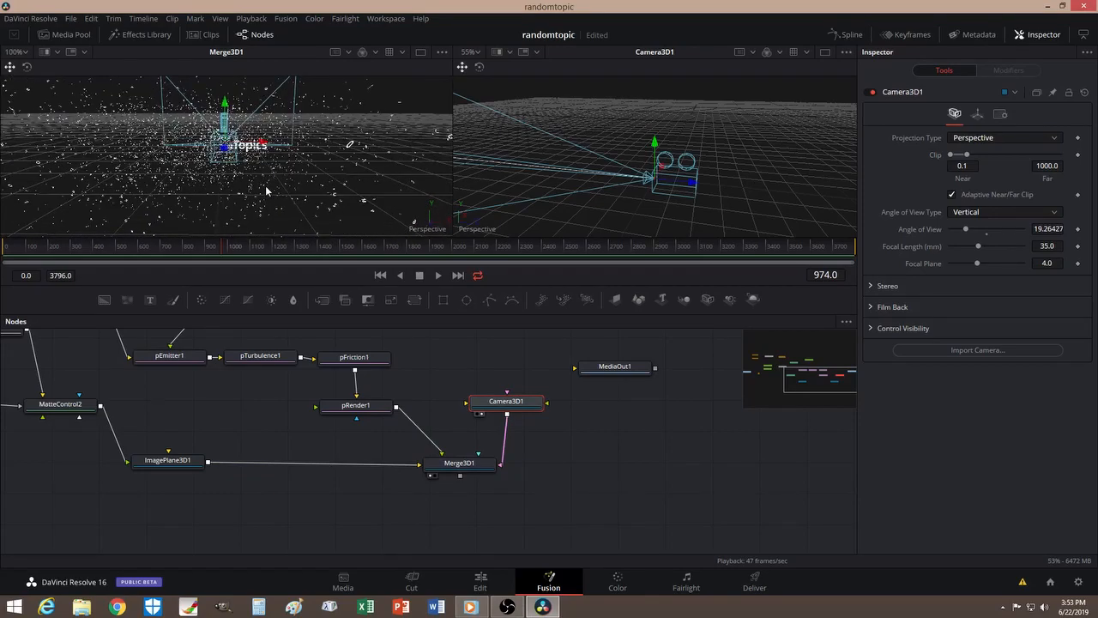
drag(288, 196, 331, 198)
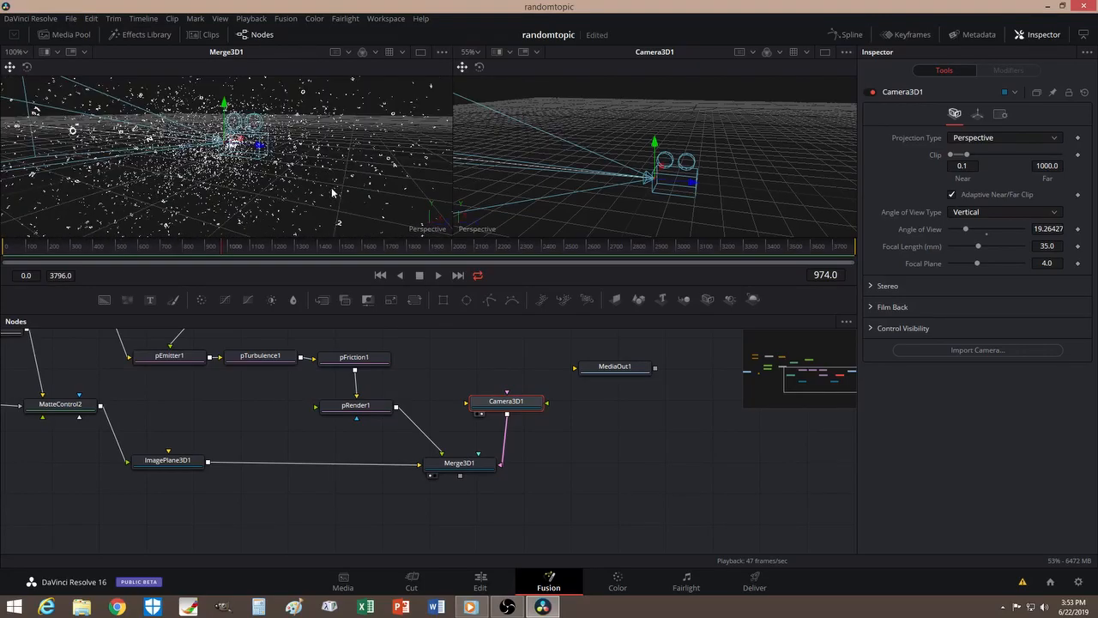
scroll(333, 180, down, 2)
scroll(333, 181, up, 2)
drag(697, 186, 829, 204)
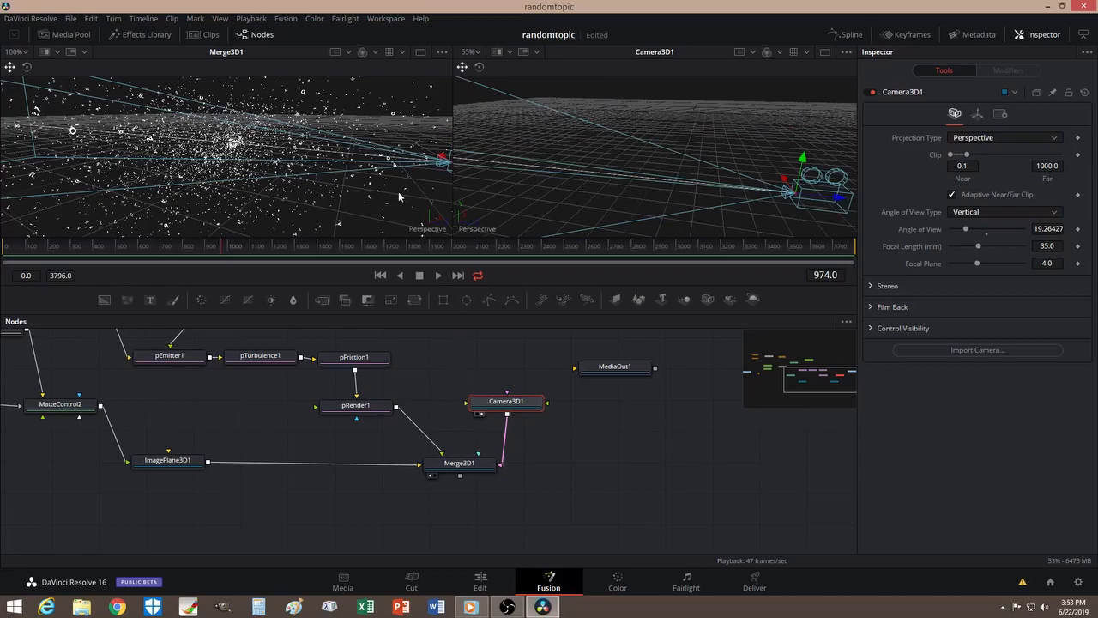
scroll(626, 200, down, 10)
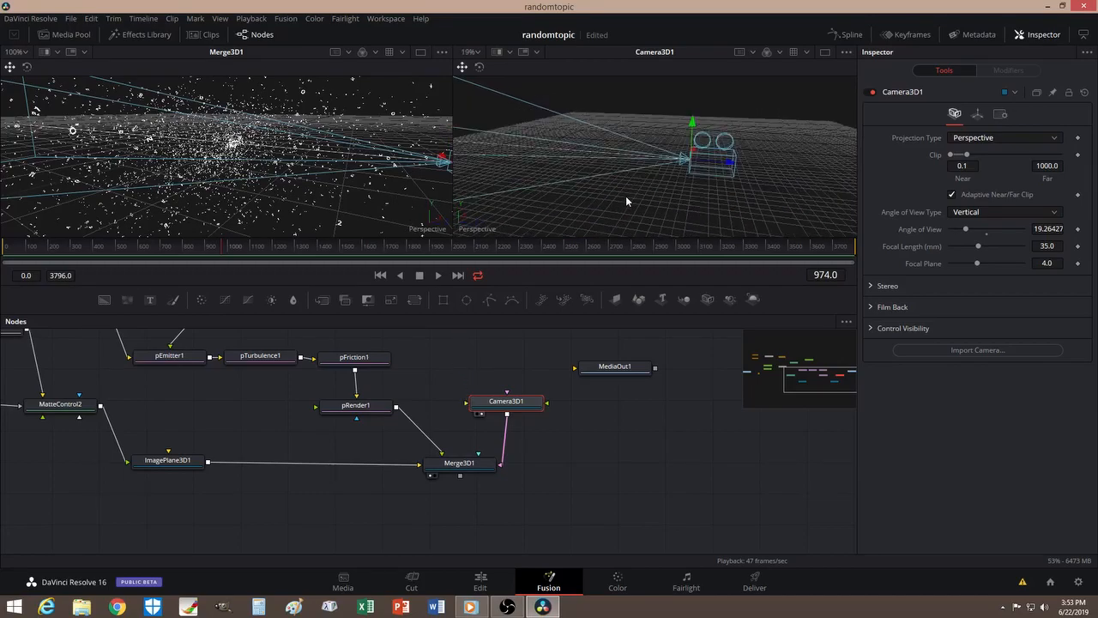
scroll(626, 200, up, 2)
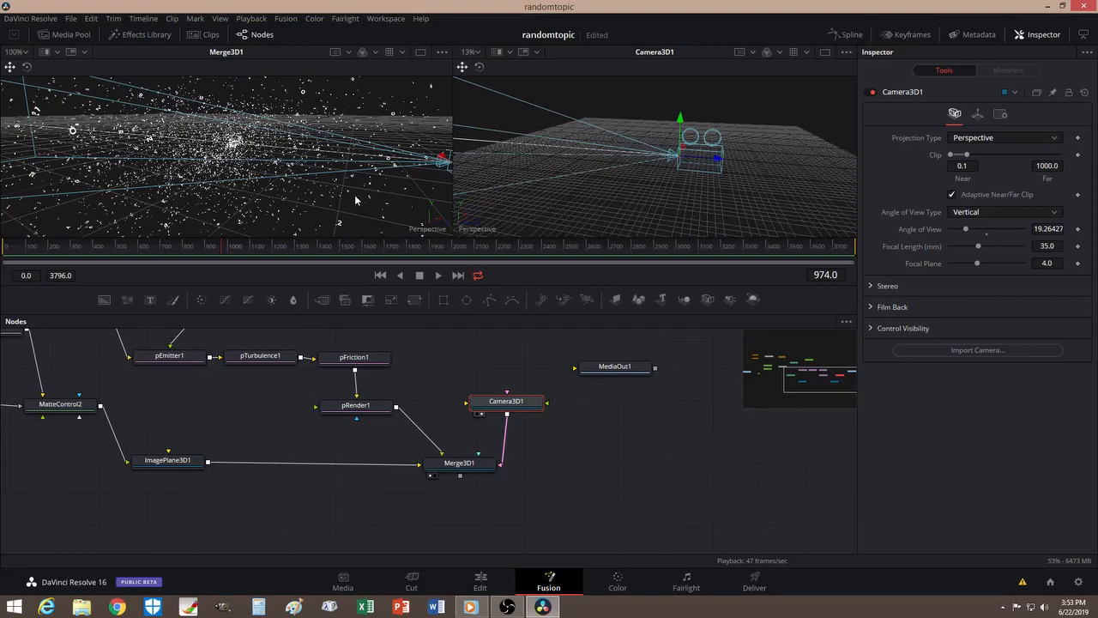
scroll(355, 197, down, 5)
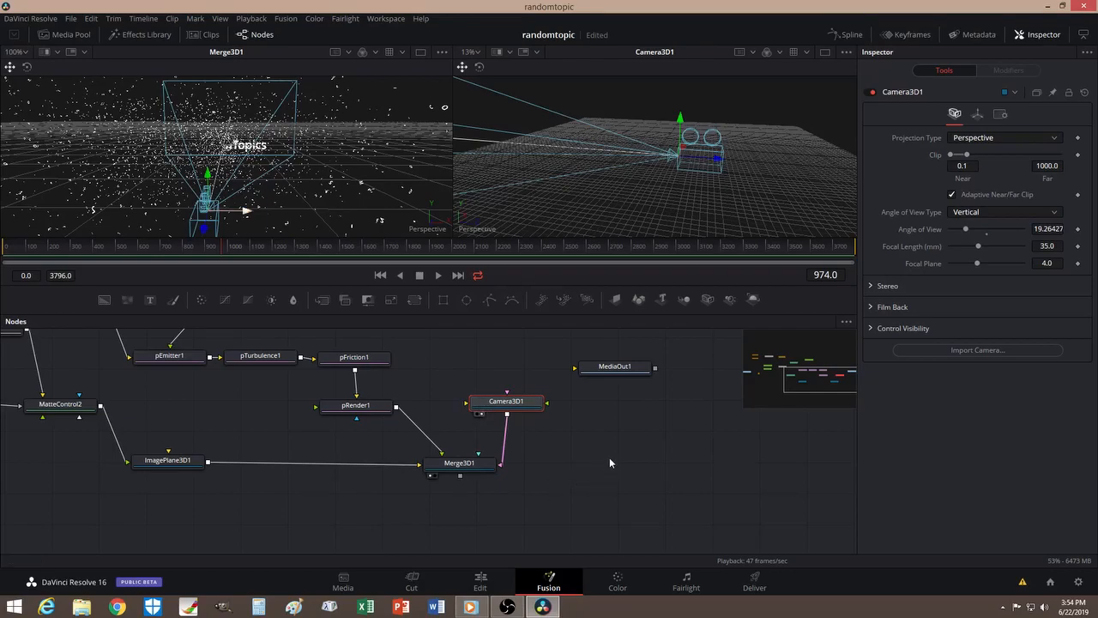
Add a Renderer 3D node beside Merge3D1, below MediaOut1
key(shift+space)
text(Camera 3D)
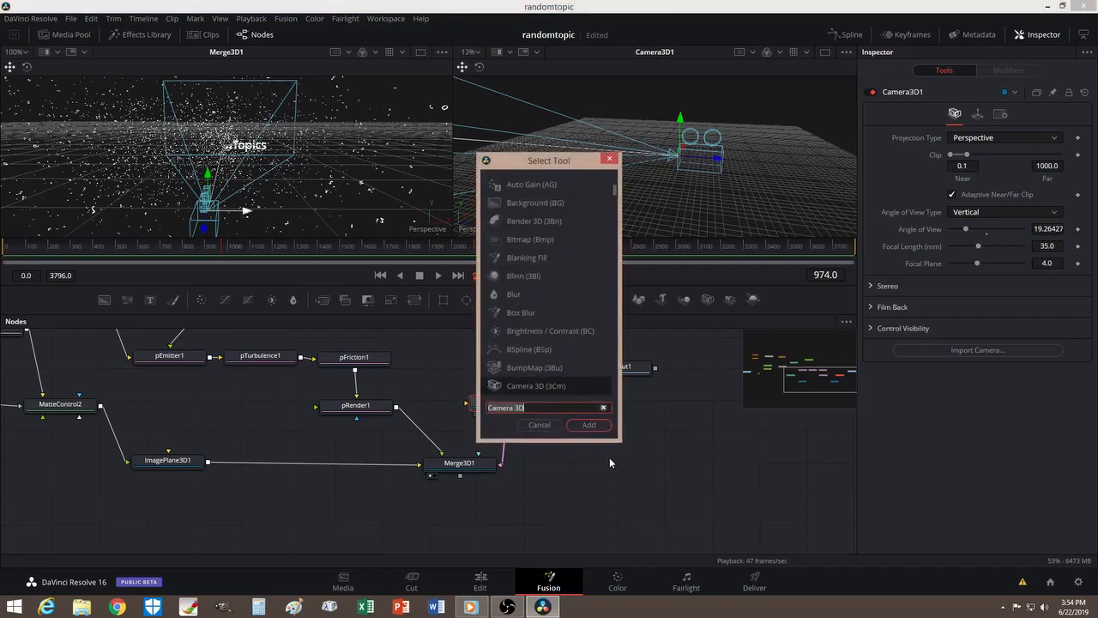
key(ctrl+a)
key(BackSpace)
text(render)
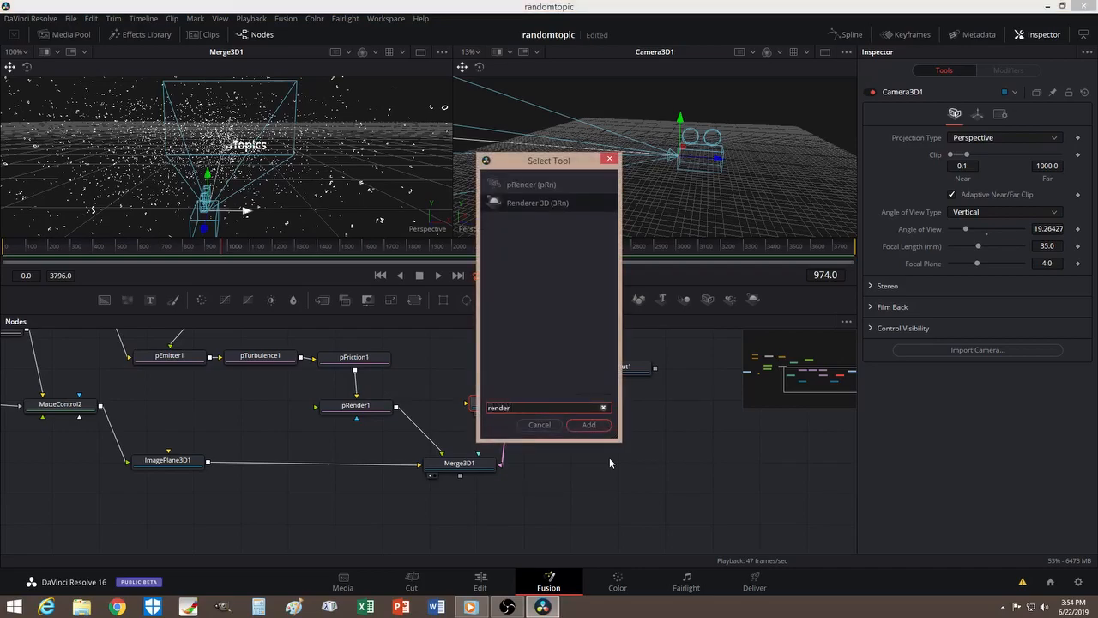
click(531, 203)
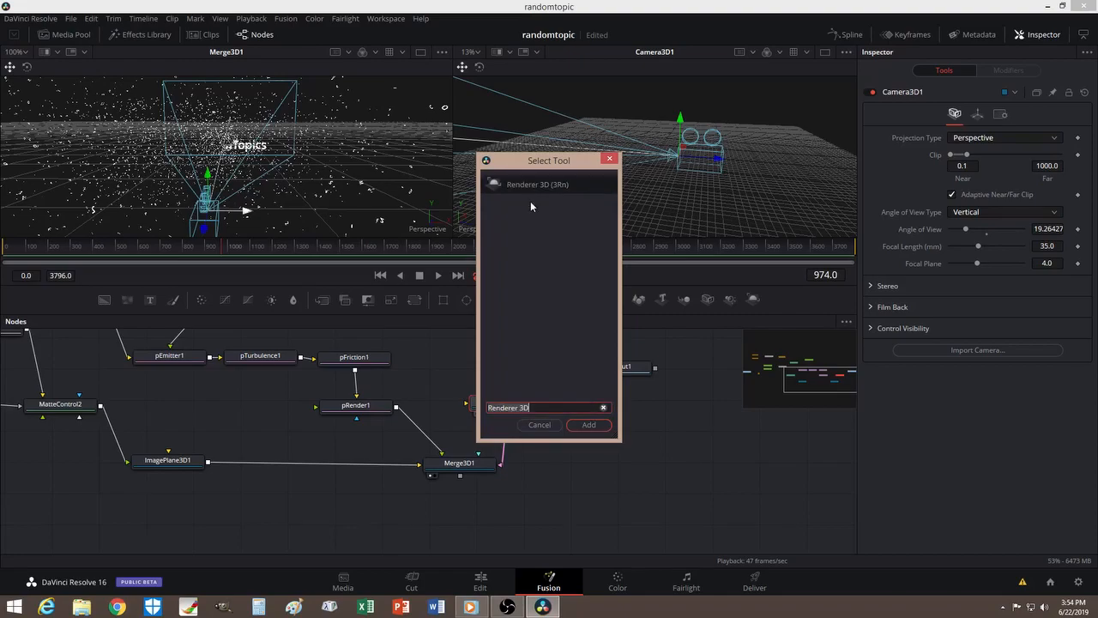
click(591, 427)
drag(590, 404, 589, 474)
Replace Camera3D1's link into Renderer3D1 with Merge3D1's output, and preview Renderer3D1 in the second viewer
click(538, 449)
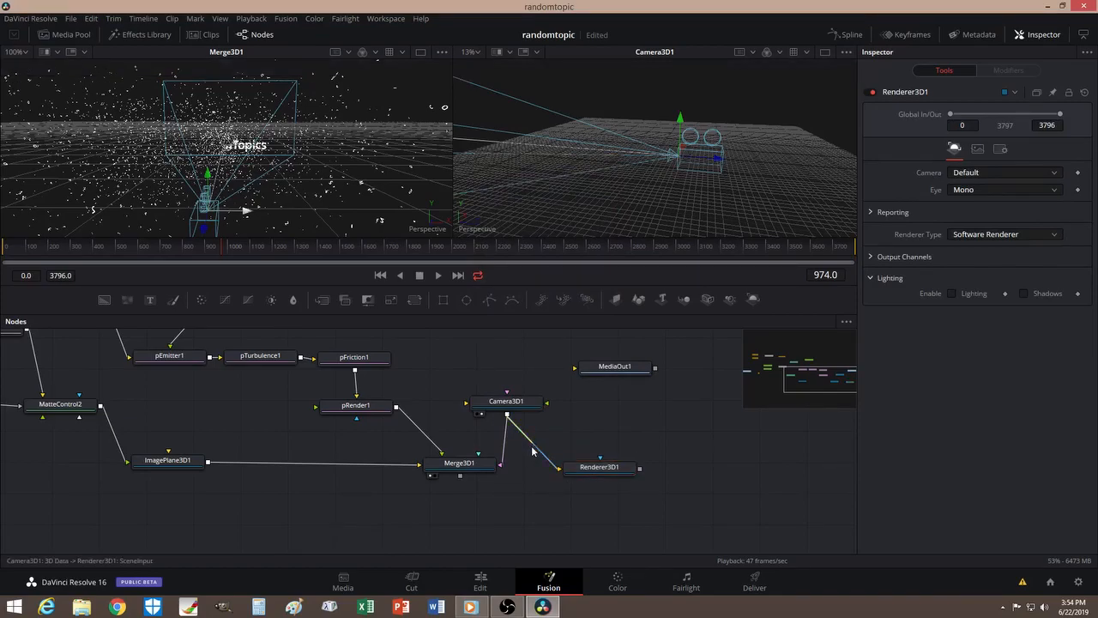
drag(538, 449, 502, 470)
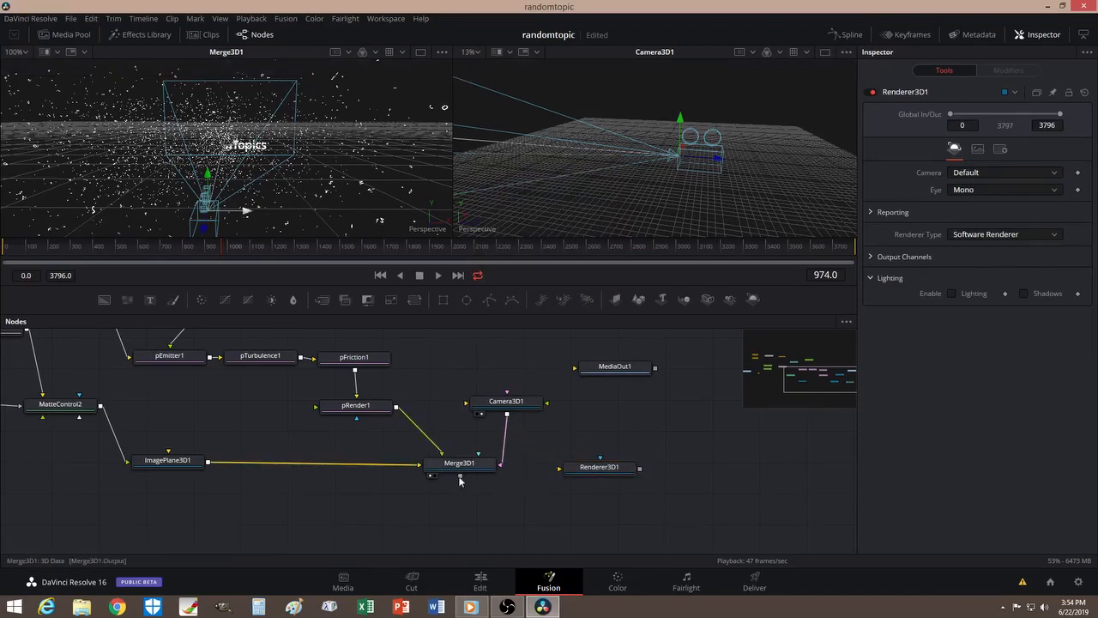
drag(460, 476, 567, 468)
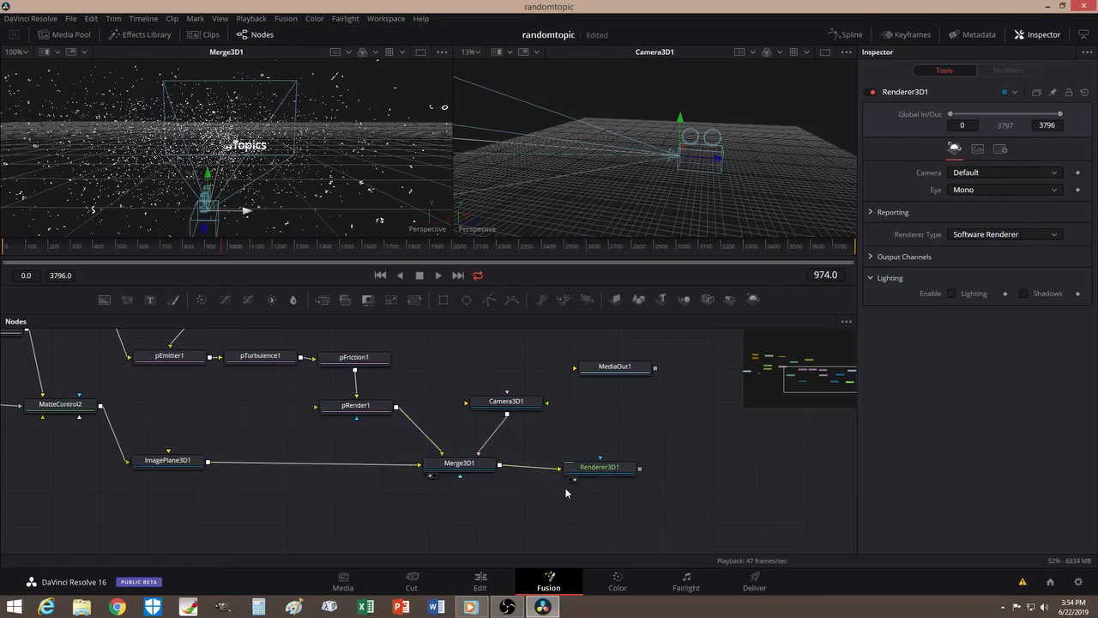
key(2)
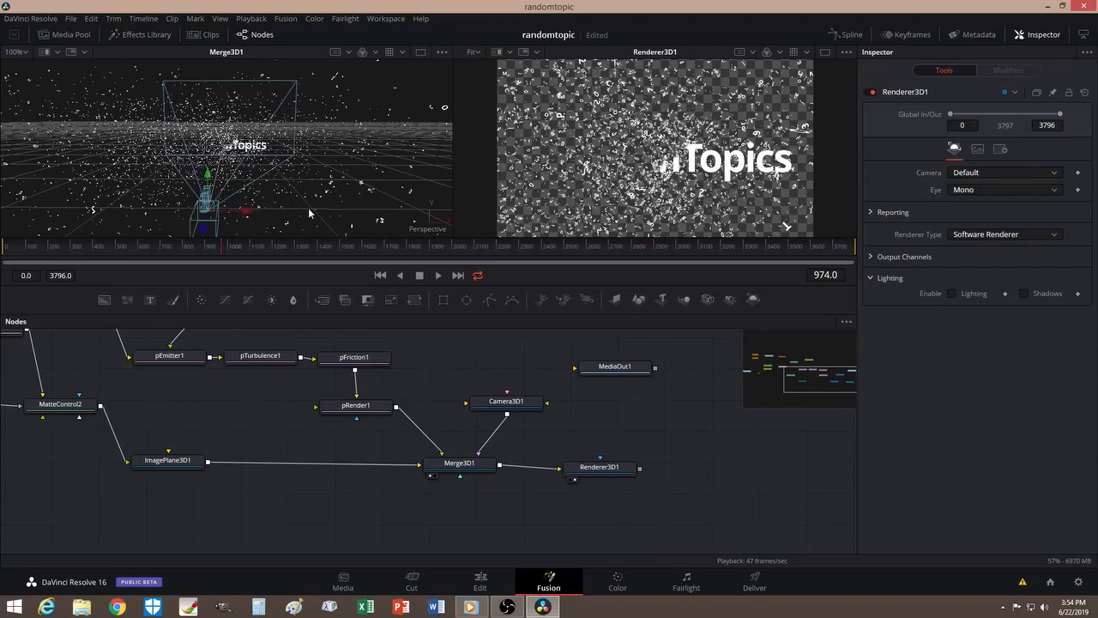
Pull Camera3D1 farther back along its Z axis to widen the rendered framing of the text and particles
drag(291, 211, 346, 203)
scroll(346, 202, down, 3)
scroll(334, 201, down, 2)
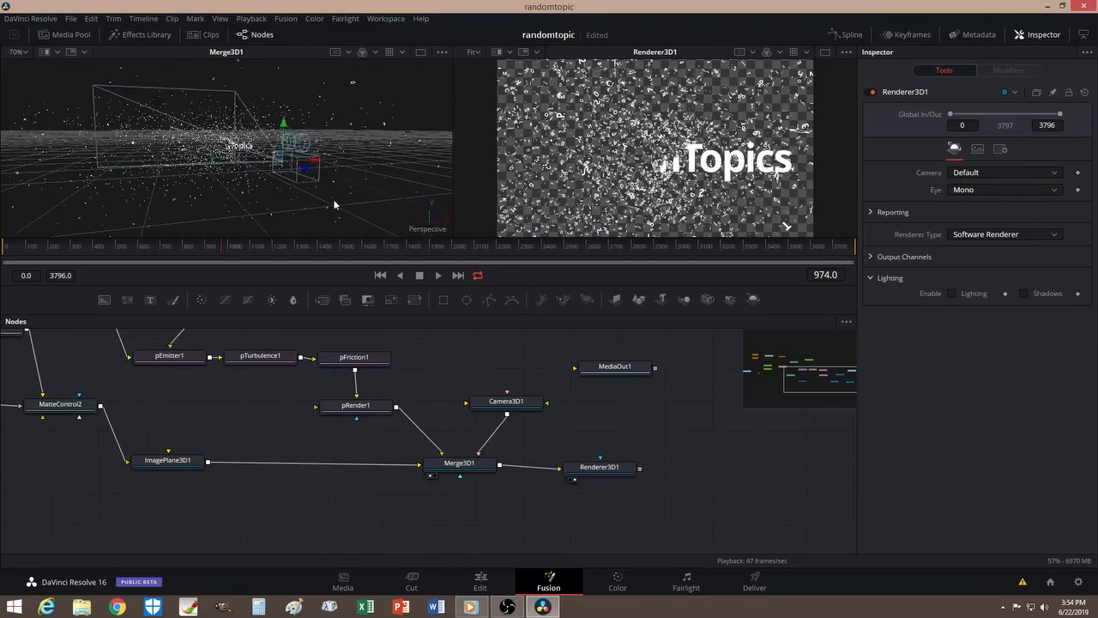
scroll(335, 203, up, 2)
drag(336, 203, 409, 211)
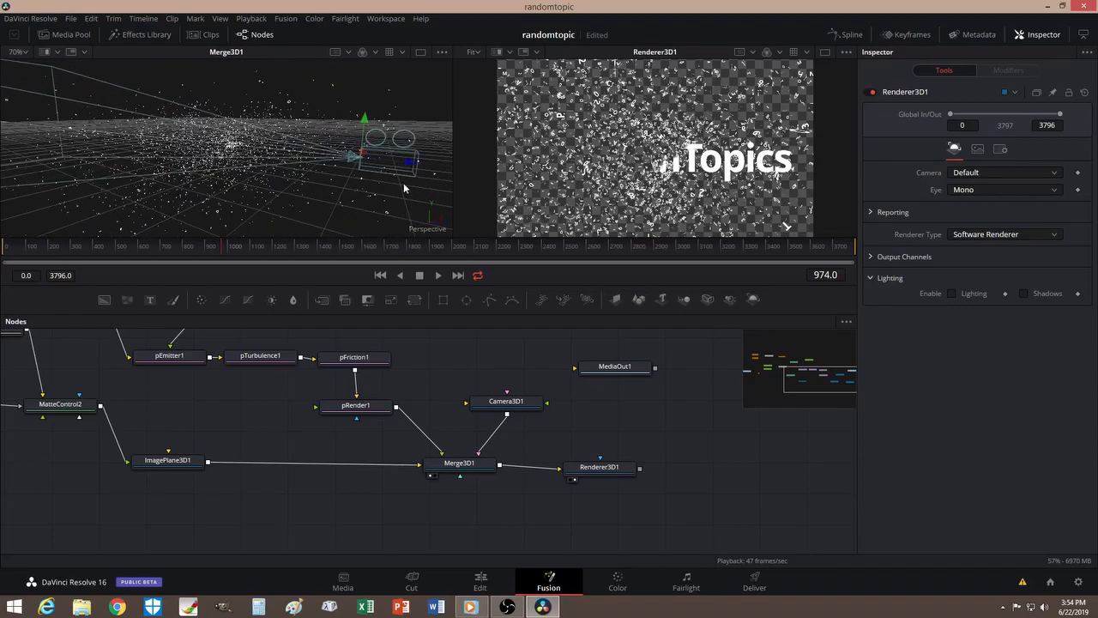
drag(405, 197, 373, 186)
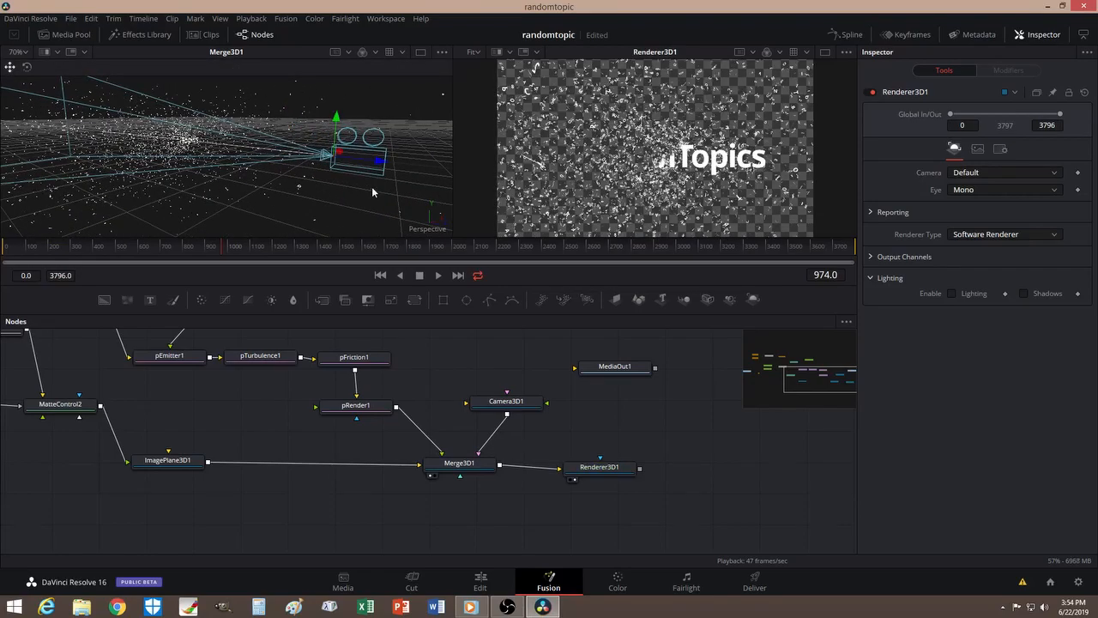
drag(379, 166, 396, 165)
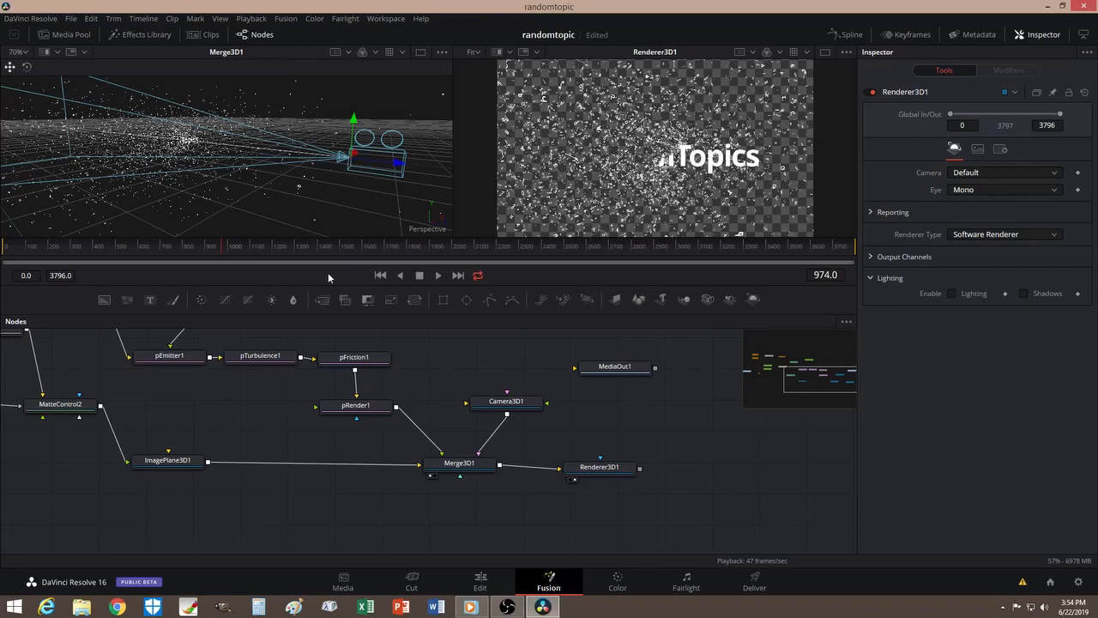
Go to frame 400 and enable both Lighting and Shadows on Renderer3D1
click(95, 248)
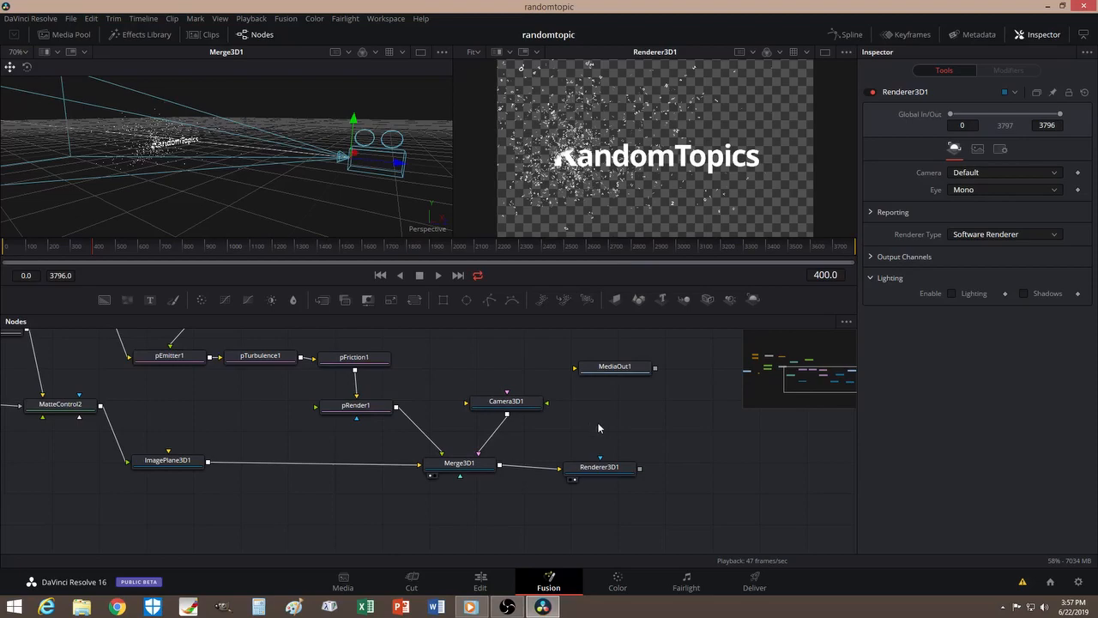
click(594, 472)
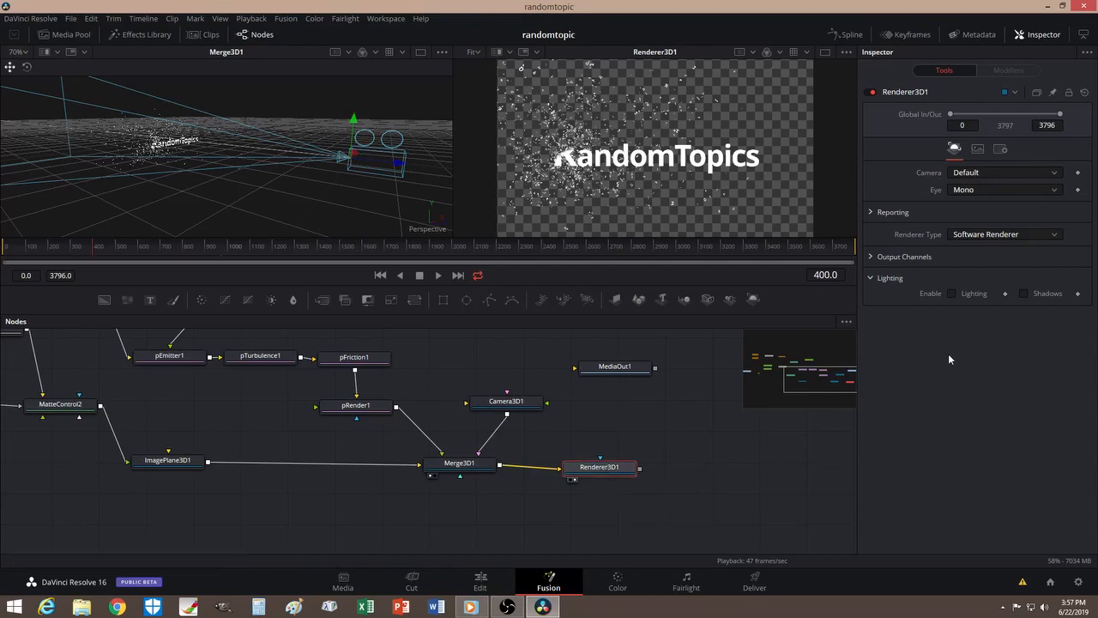
click(951, 294)
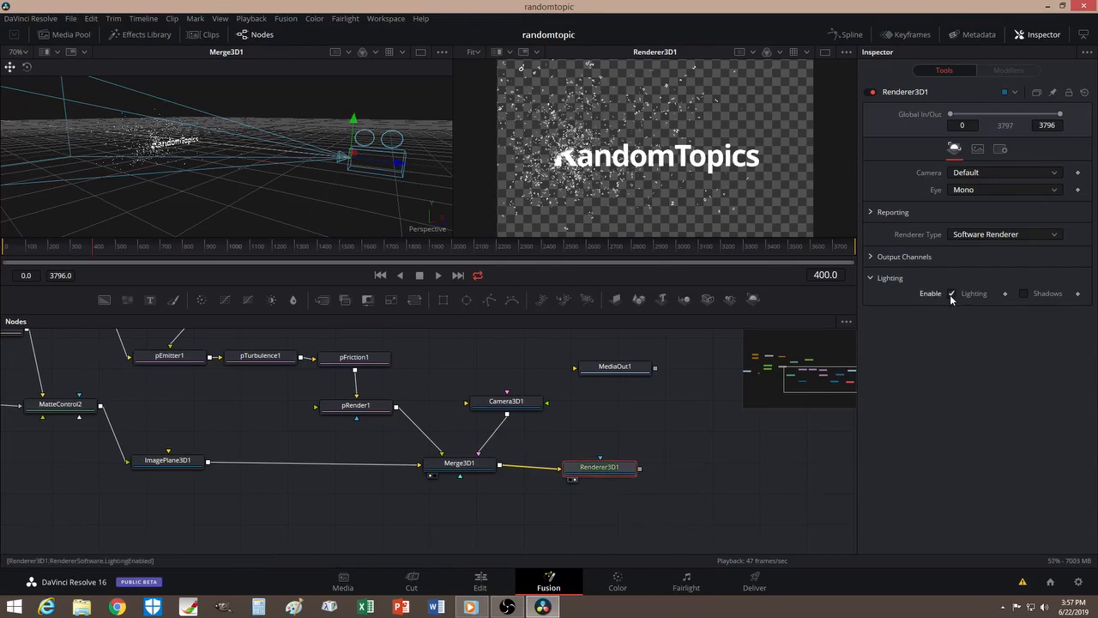
click(1023, 294)
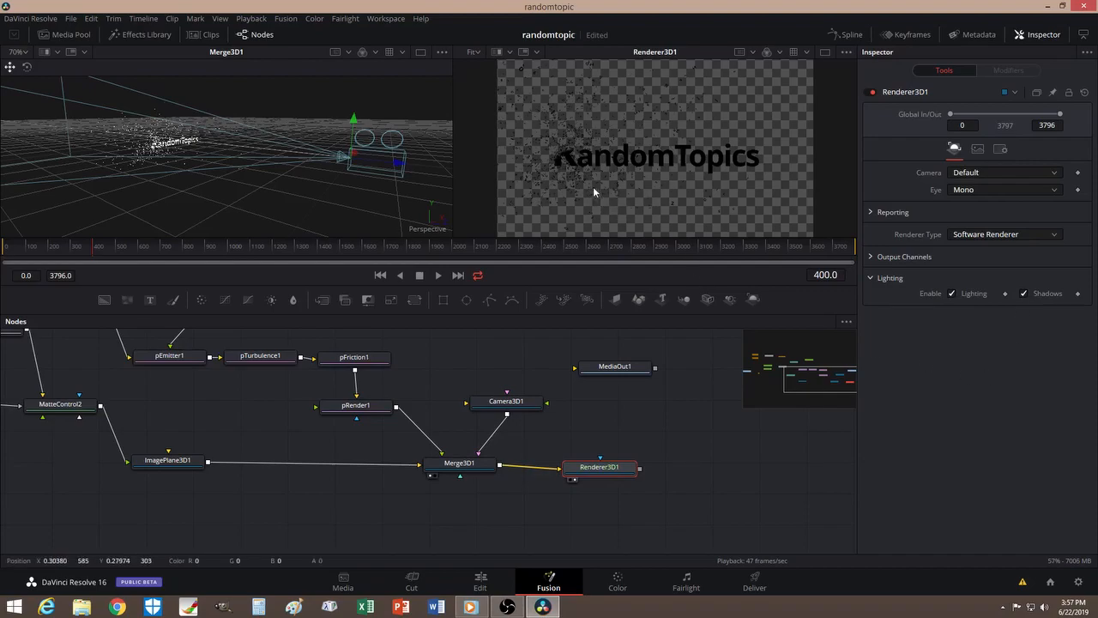
Space Renderer3D1 farther from Merge3D1, and add a Spot Light below Merge3D1 with its output connected to it
drag(607, 473, 720, 469)
click(532, 497)
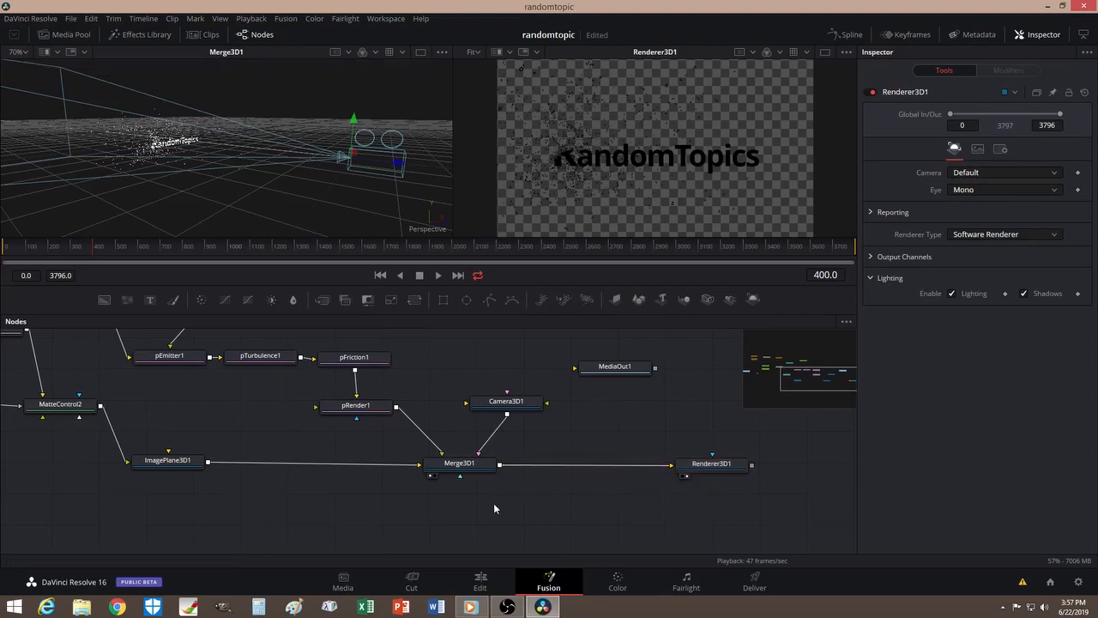
right_click(493, 506)
mouse_move(523, 319)
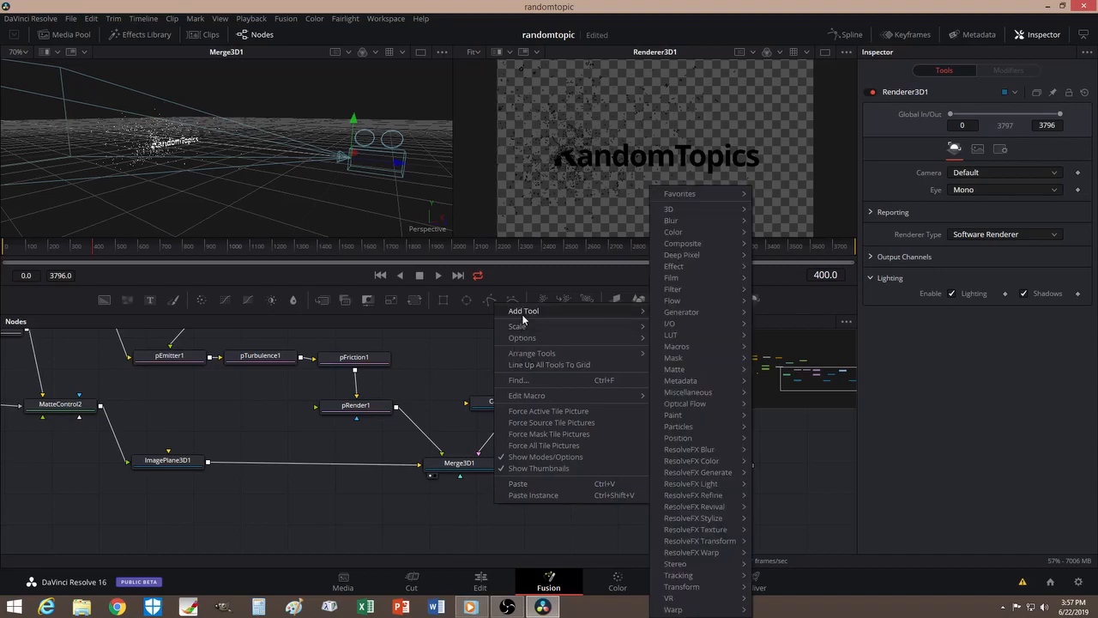
mouse_move(674, 215)
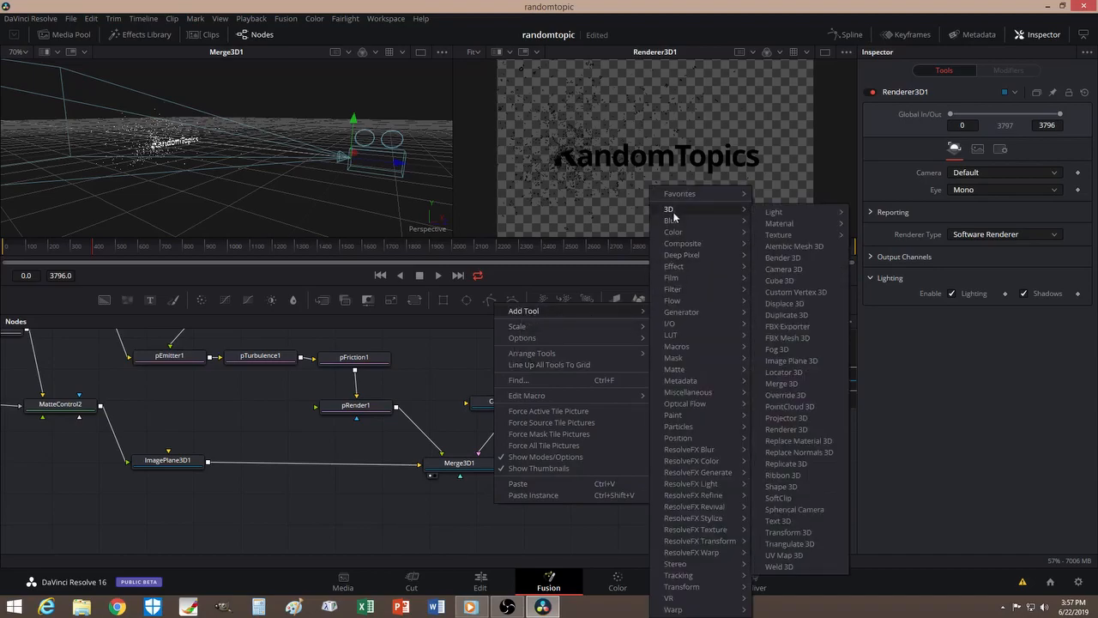
mouse_move(798, 217)
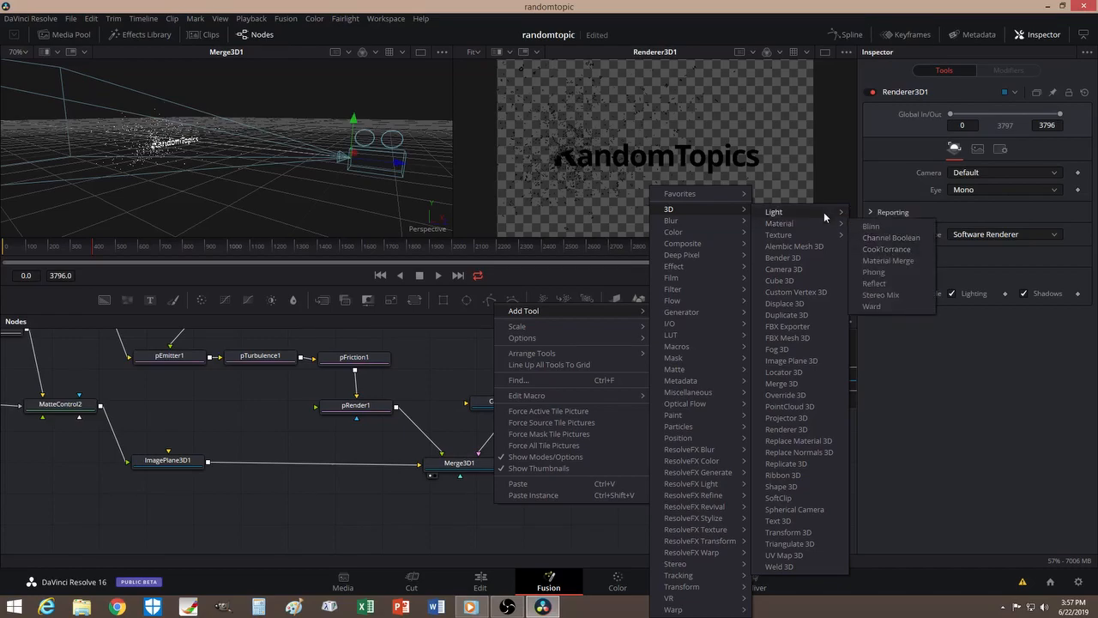
click(879, 249)
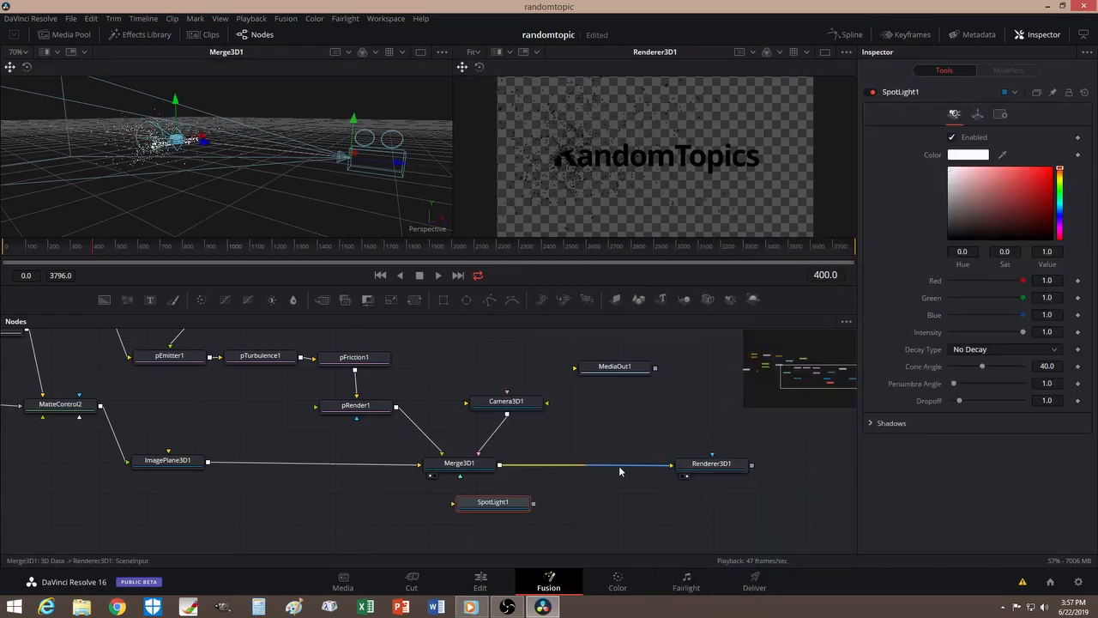
drag(504, 506, 461, 470)
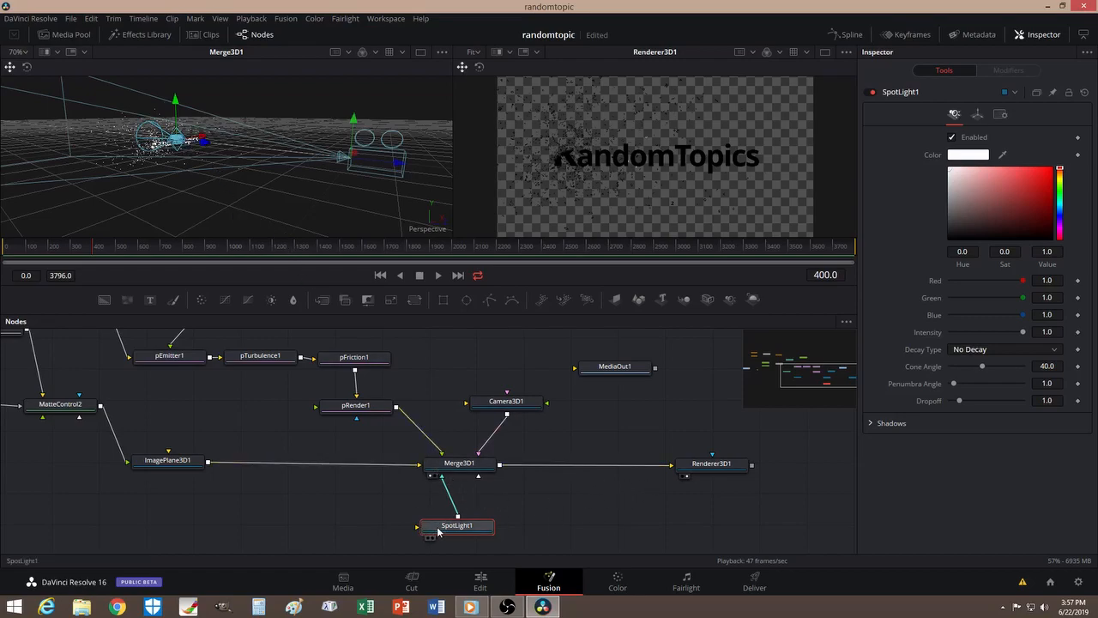
Pull SpotLight1 back along its Z axis to just in front of Camera3D1, and inspect the rendered particles' lighting up close
drag(203, 146, 230, 157)
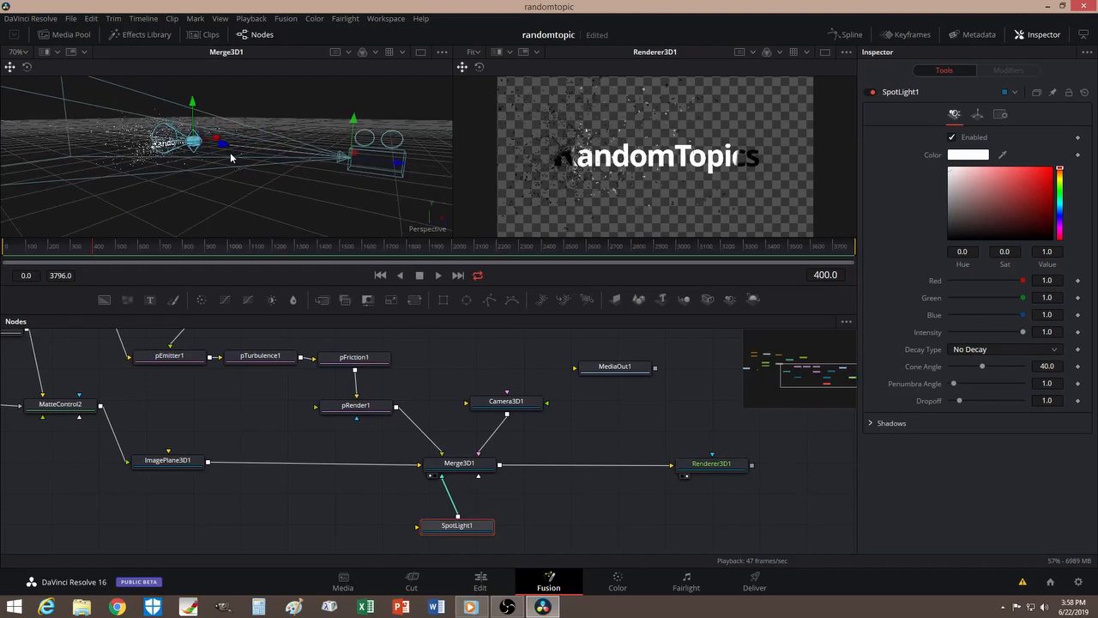
drag(226, 151, 295, 160)
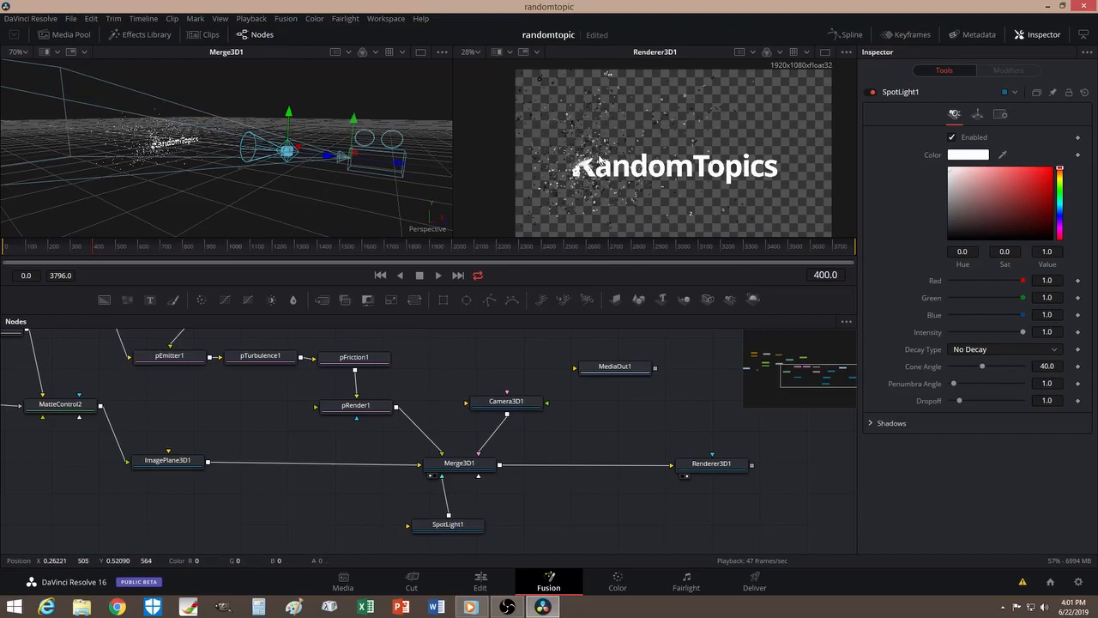
scroll(600, 161, up, 4)
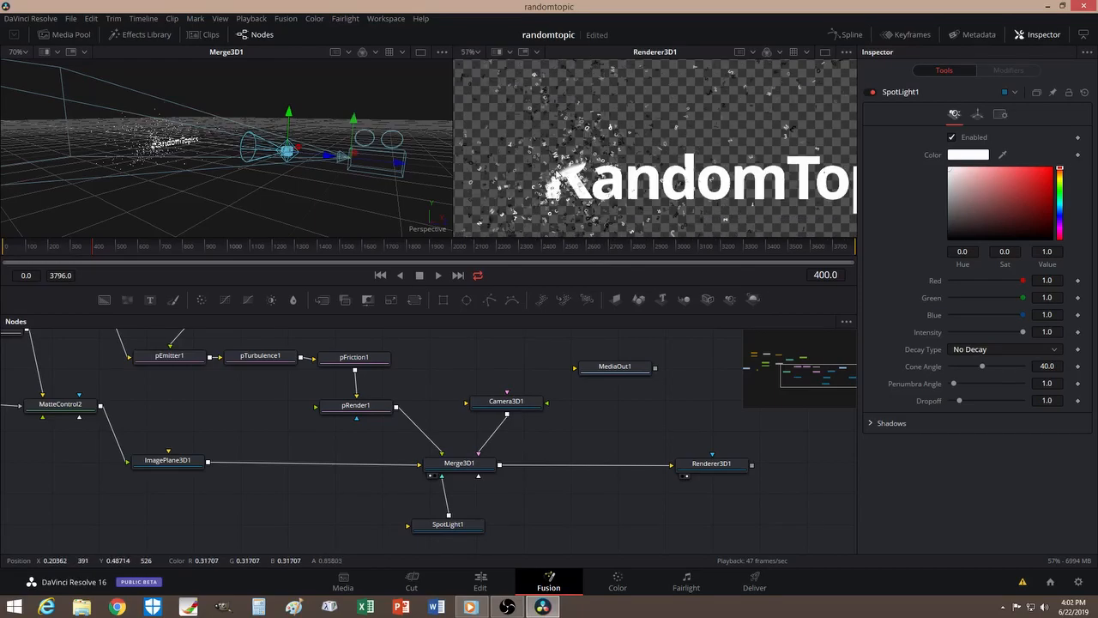
drag(556, 175, 598, 165)
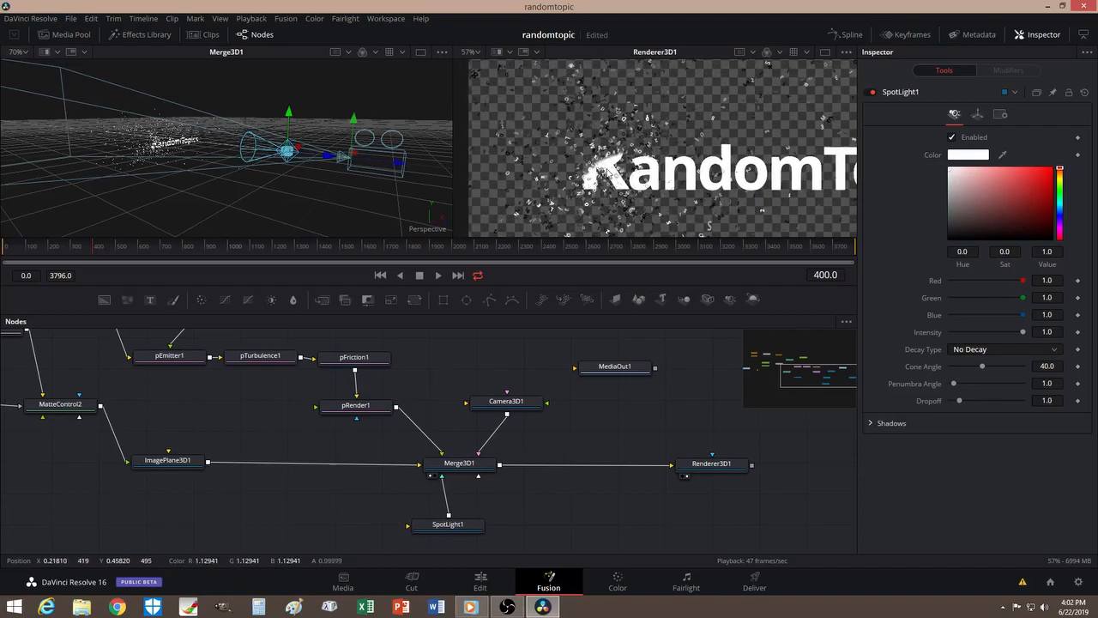
scroll(606, 172, up, 4)
scroll(607, 172, down, 2)
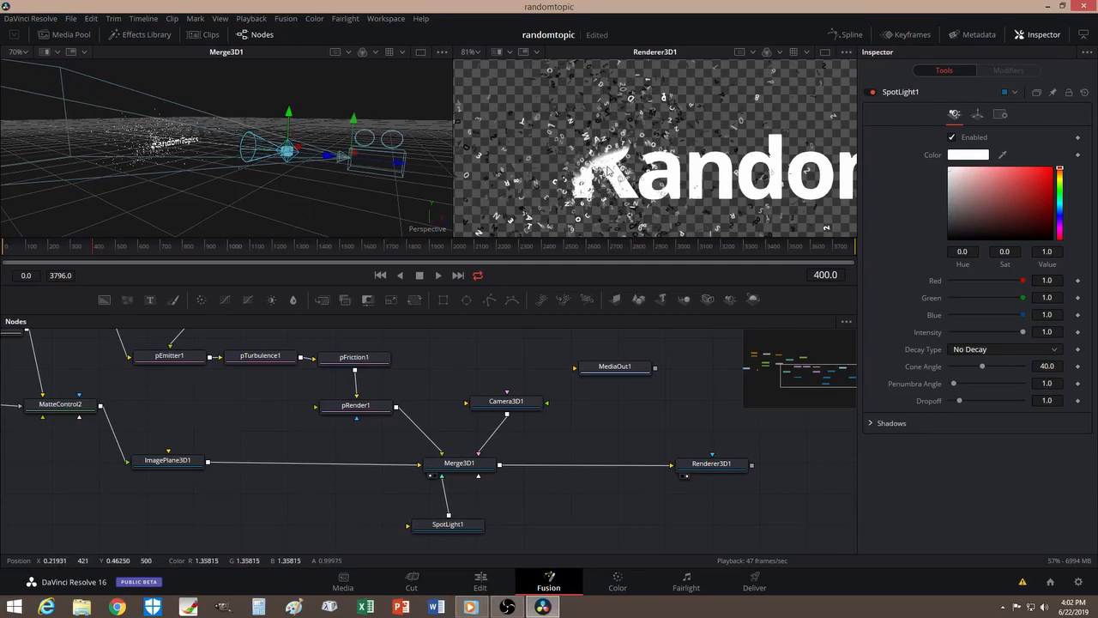
right_click(512, 496)
mouse_move(570, 306)
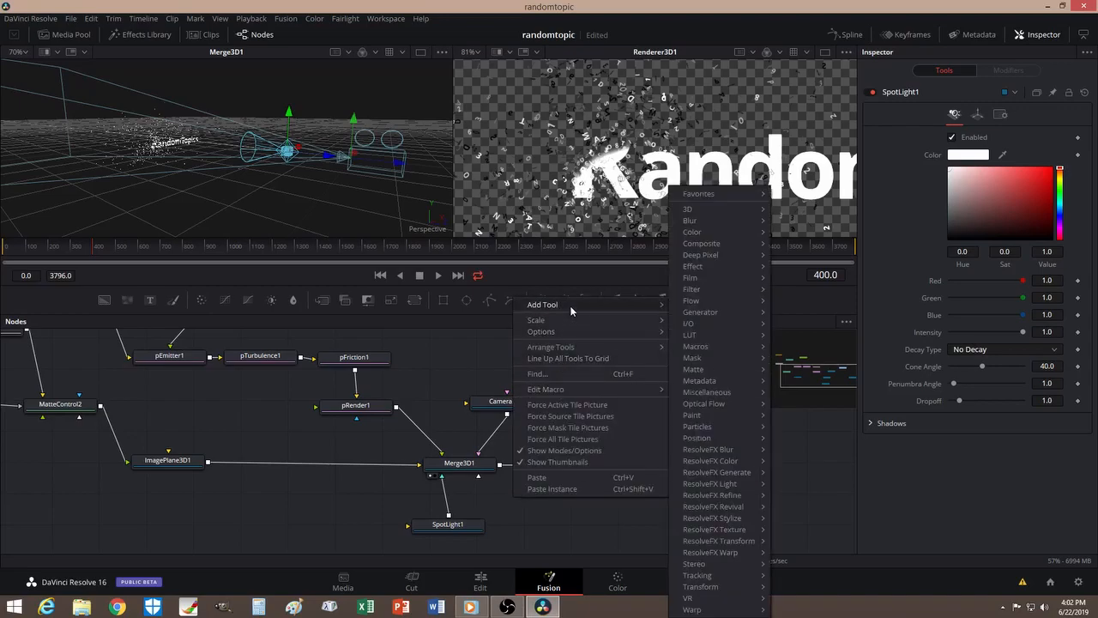
mouse_move(714, 209)
mouse_move(784, 213)
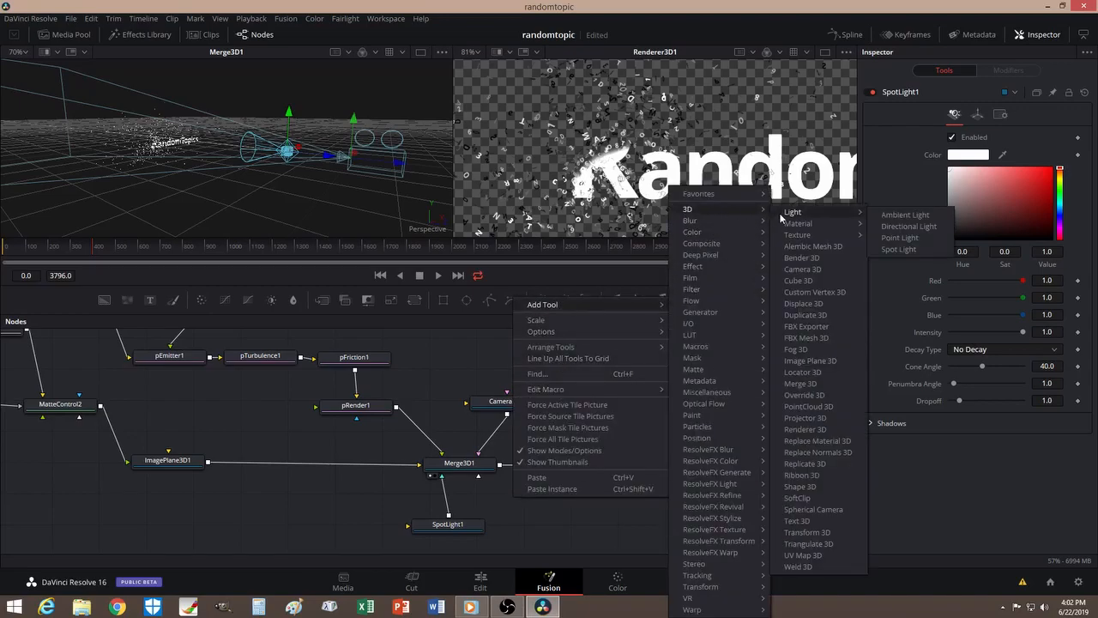
click(893, 214)
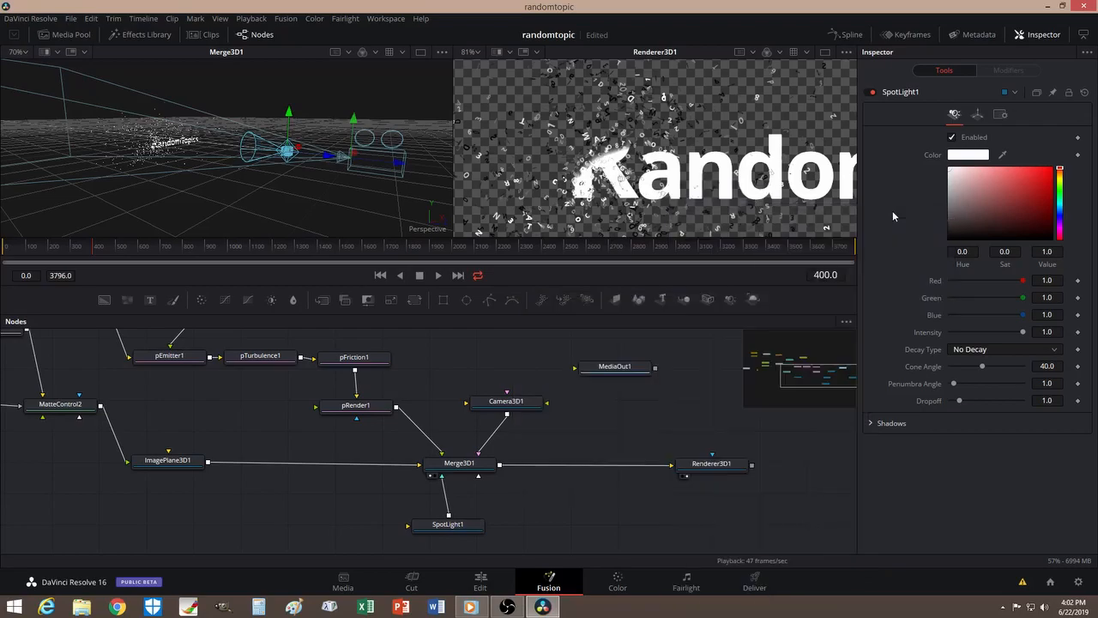
Add an Ambient Light beside SpotLight1 and connect its output to Merge3D1
right_click(534, 505)
mouse_move(601, 309)
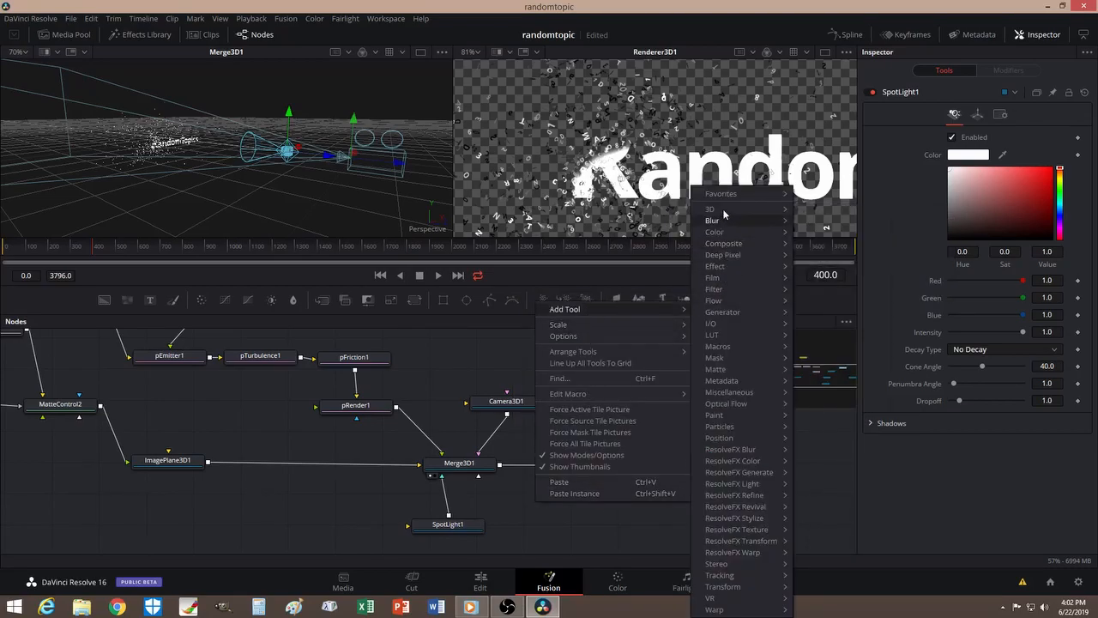
mouse_move(714, 209)
mouse_move(819, 216)
click(923, 218)
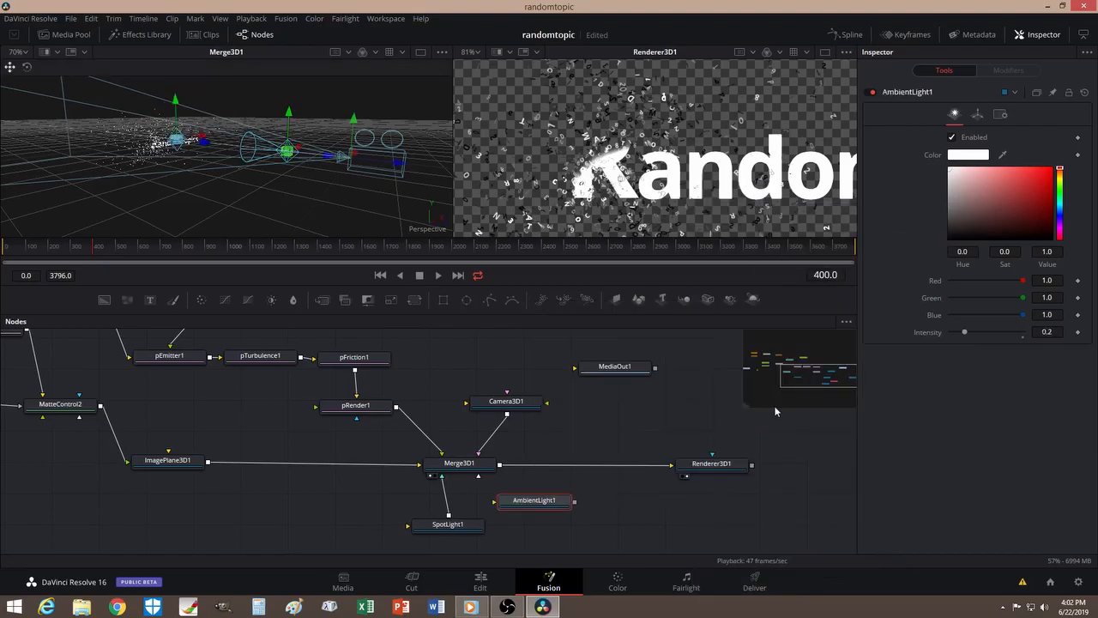
drag(552, 509, 465, 470)
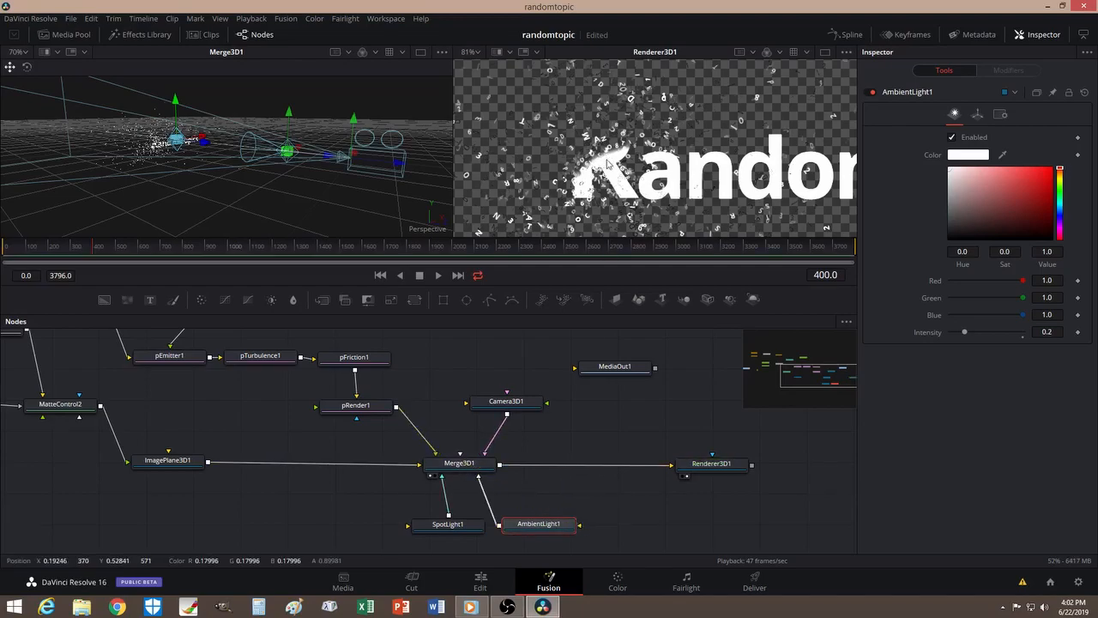
Disconnect AmbientLight1 from Merge3D1 and reconnect it to compare the lighting, with its Intensity at 0.2
drag(498, 522, 488, 504)
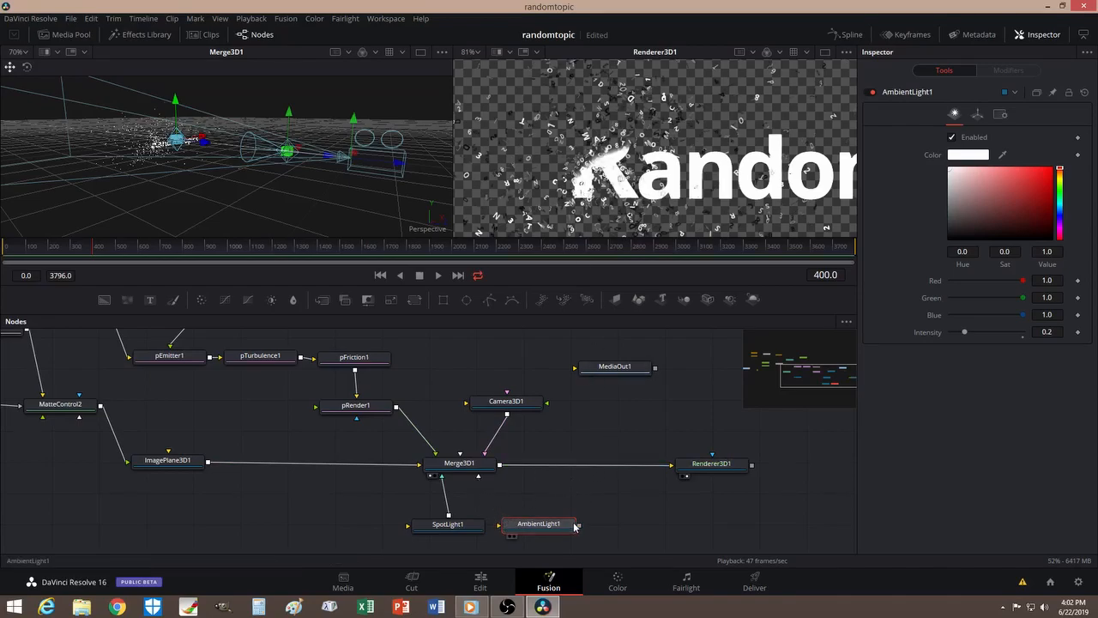
drag(580, 525, 478, 476)
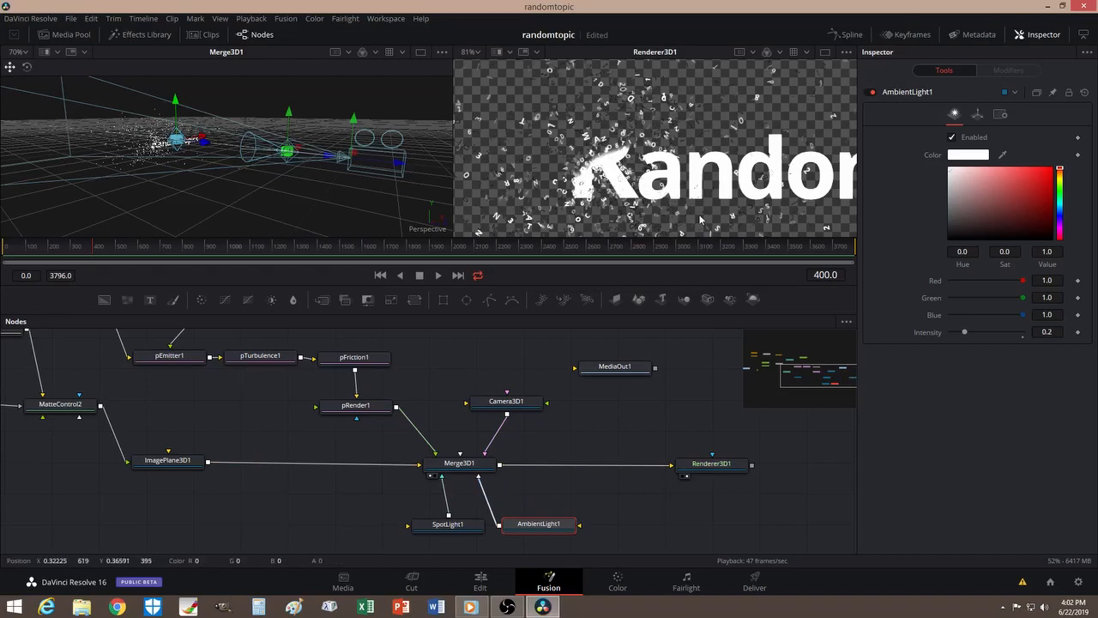
click(1047, 331)
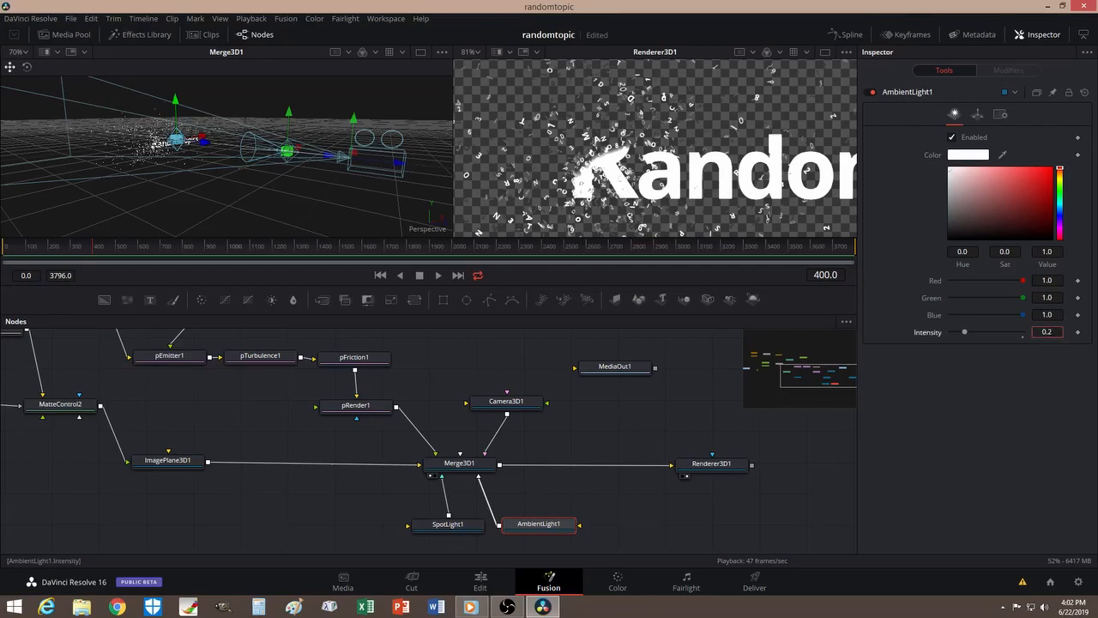
key(Return)
click(1047, 331)
text(2)
key(Return)
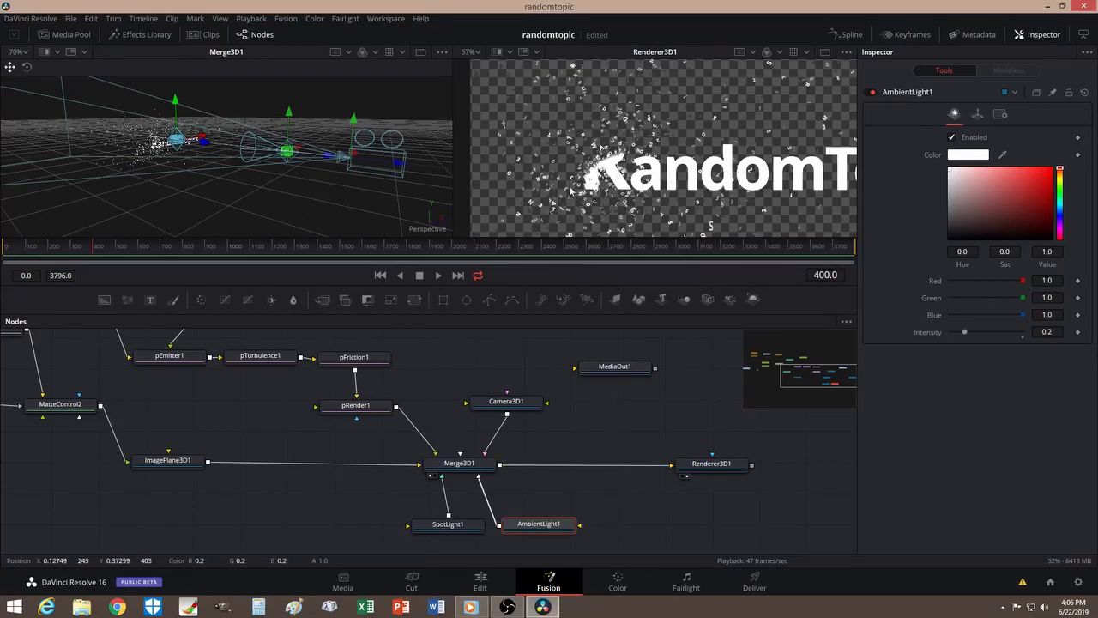
Enable Motion Blur on Renderer3D1 and raise its Quality to 10
click(709, 466)
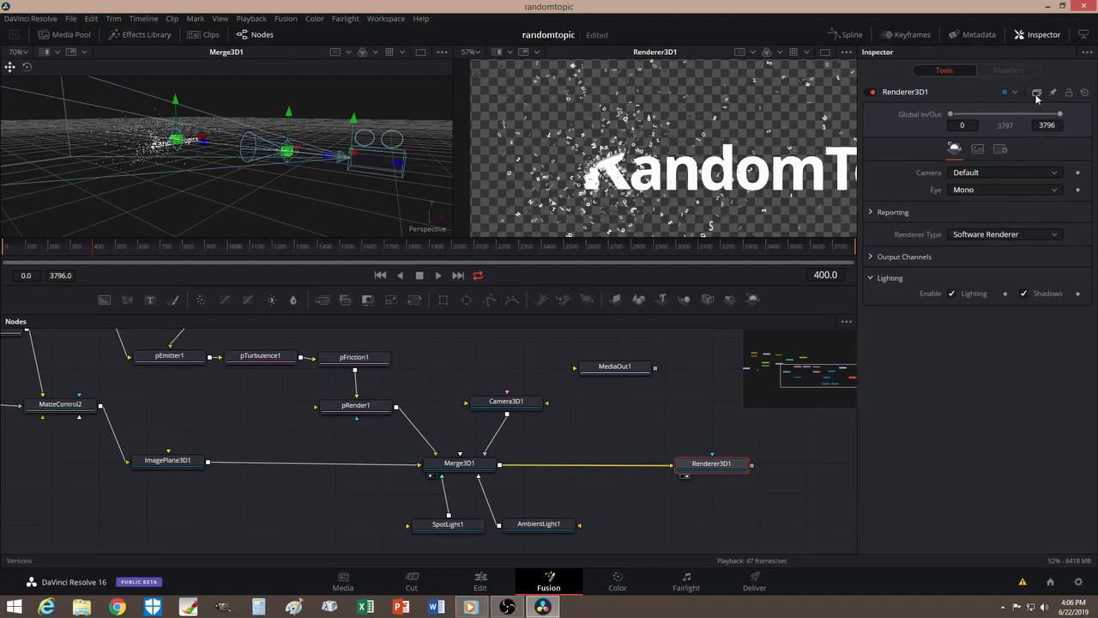
click(994, 148)
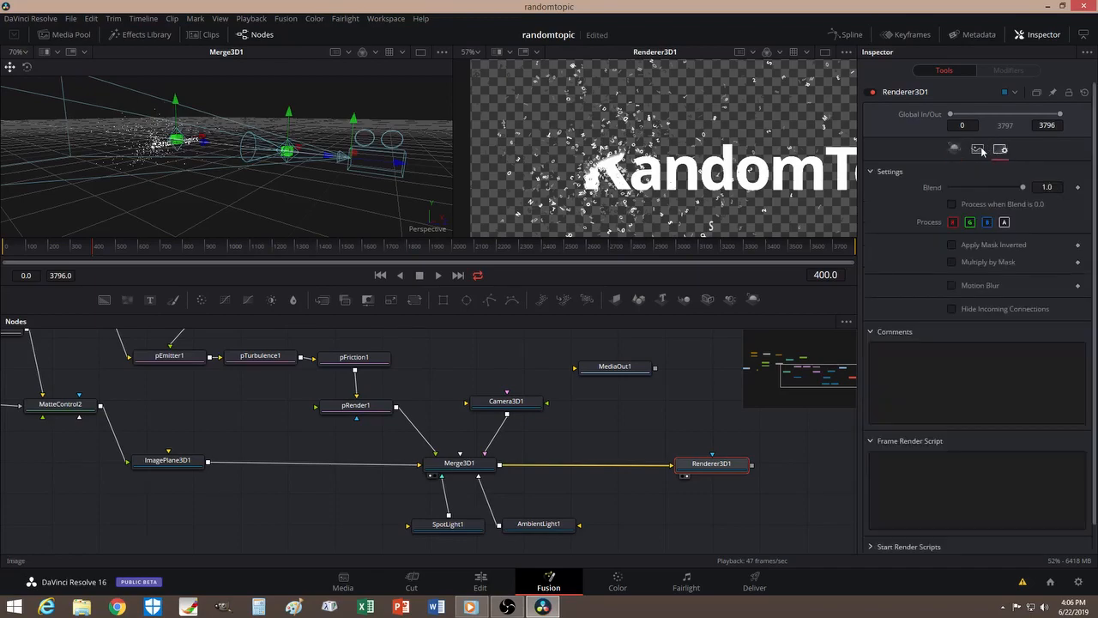
click(951, 285)
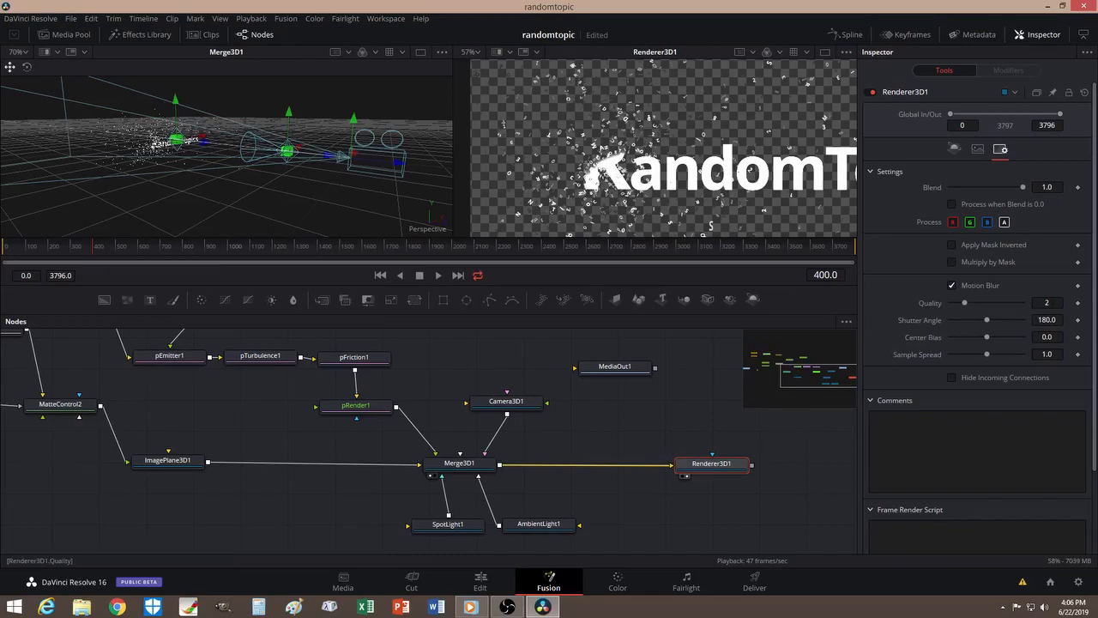
drag(965, 304, 1031, 304)
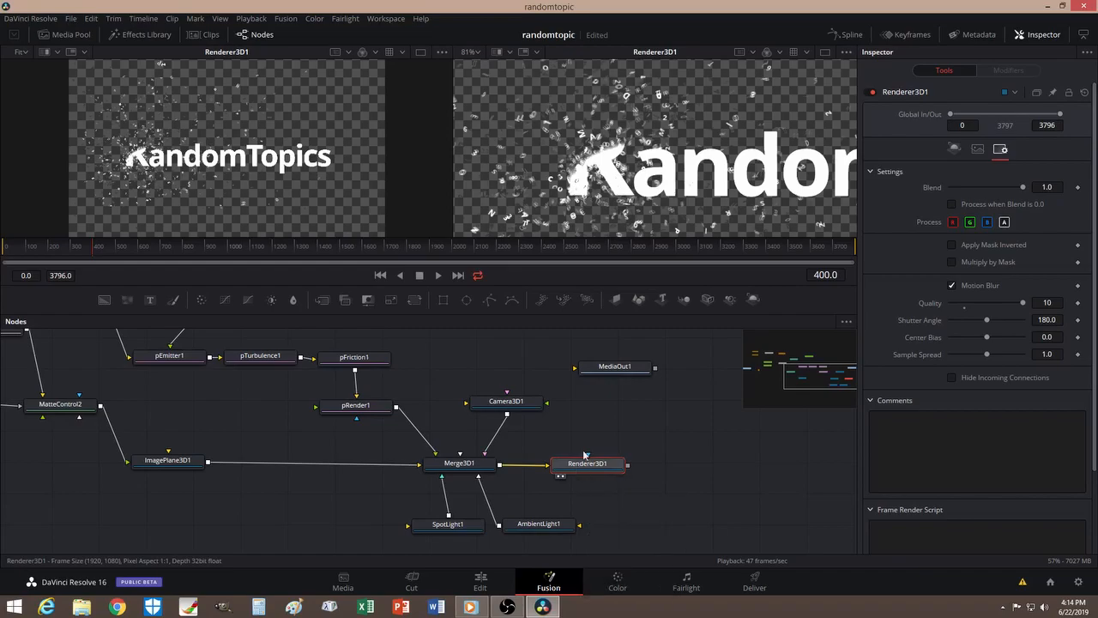
Show the render's alpha channel and examine the motion-blurred characters around the letter R up close
click(767, 54)
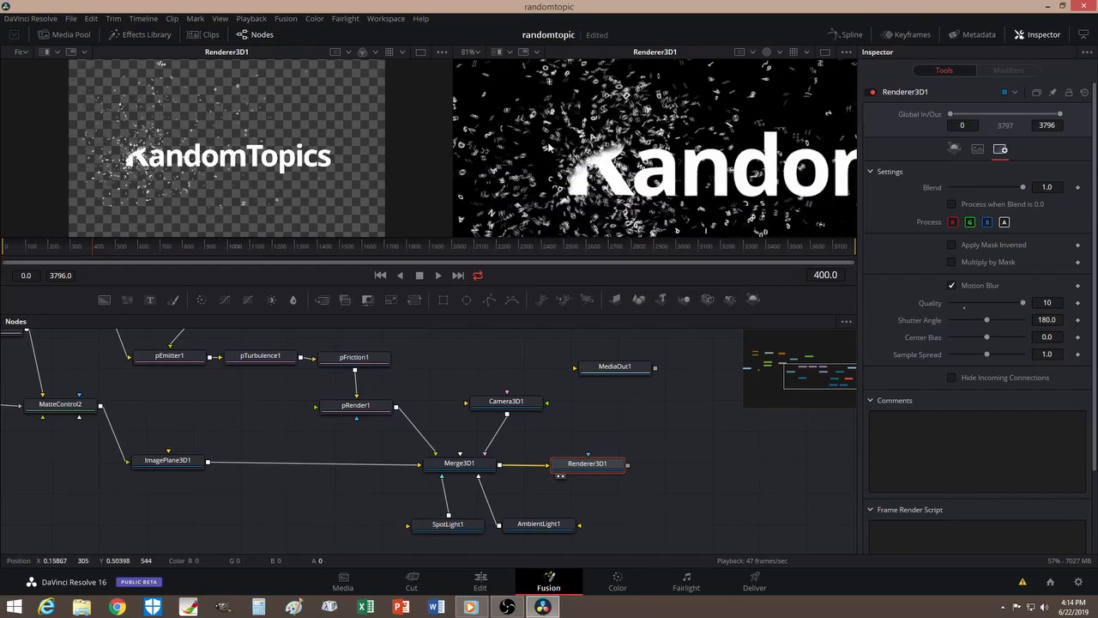
scroll(665, 146, up, 2)
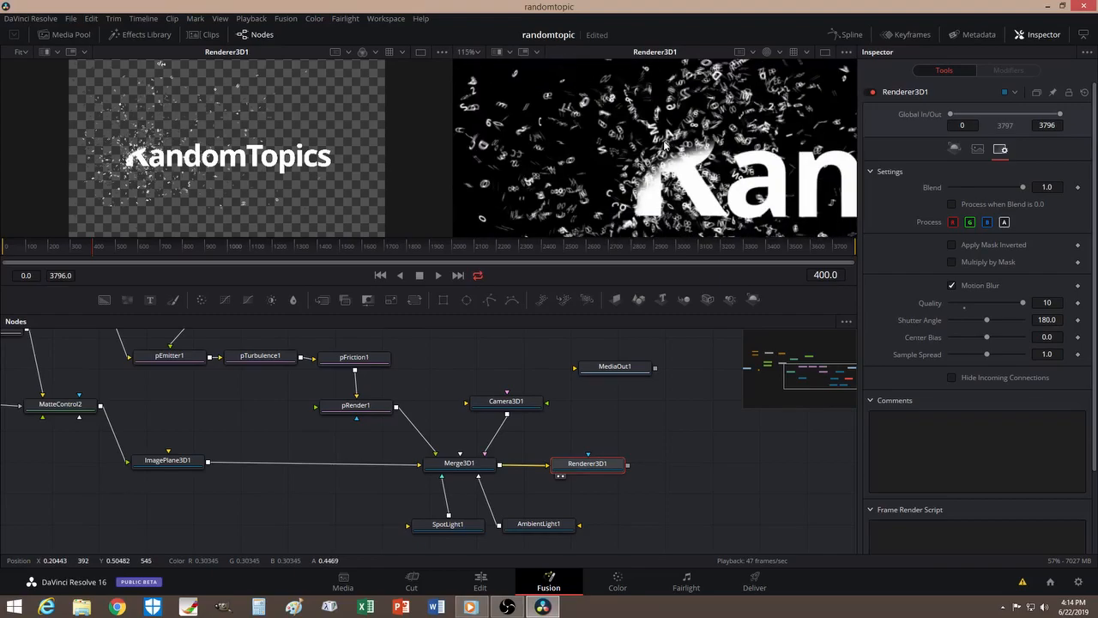
scroll(704, 155, up, 3)
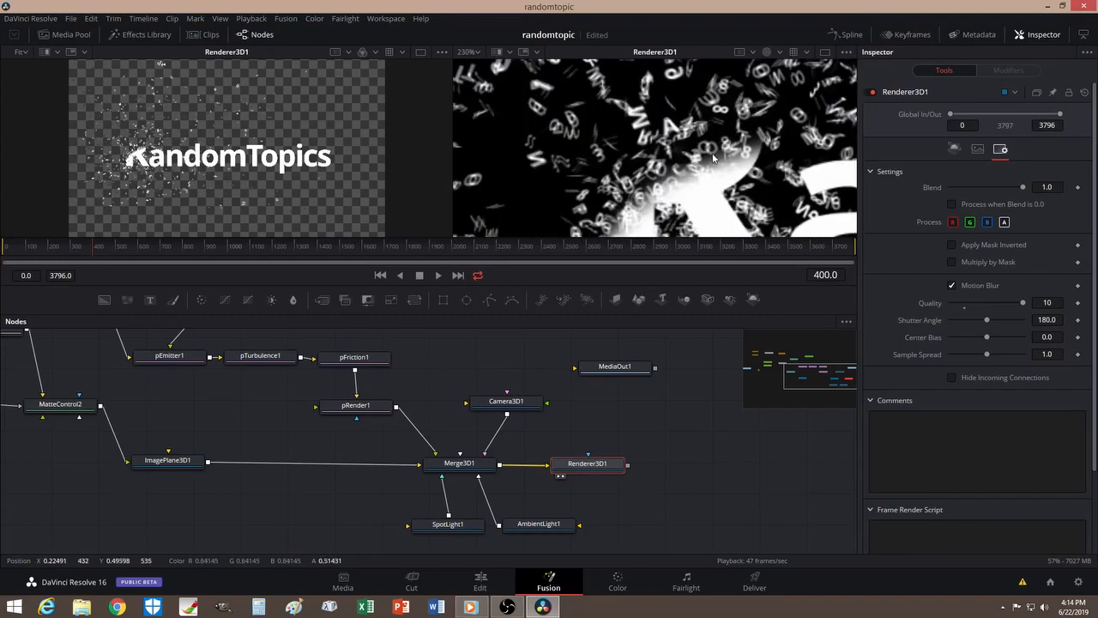
drag(714, 164, 654, 164)
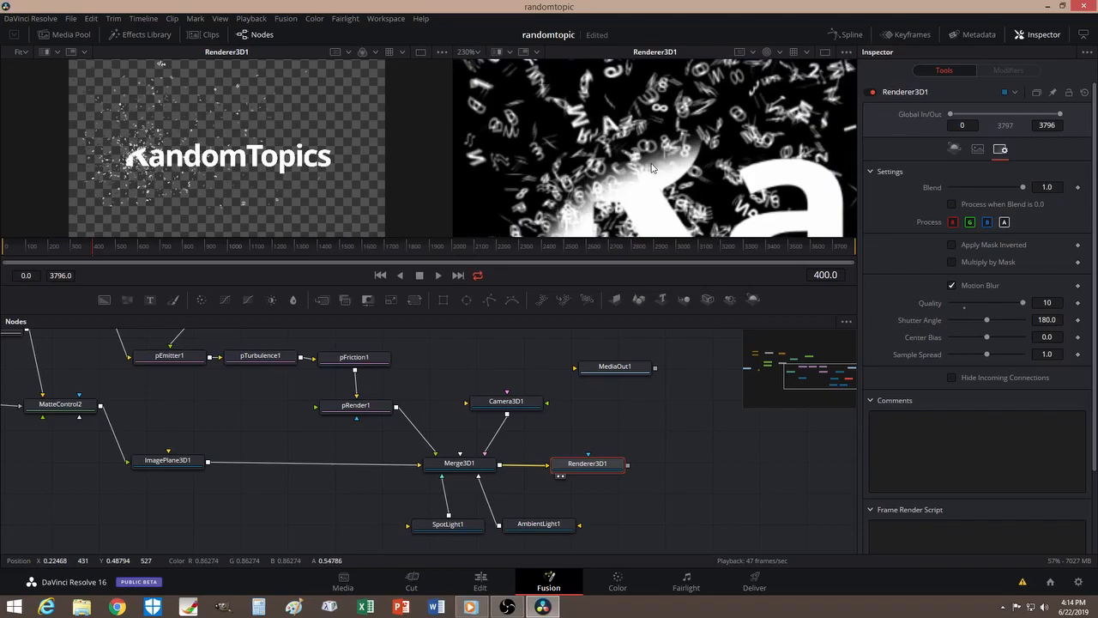
scroll(638, 166, down, 3)
scroll(638, 166, down, 2)
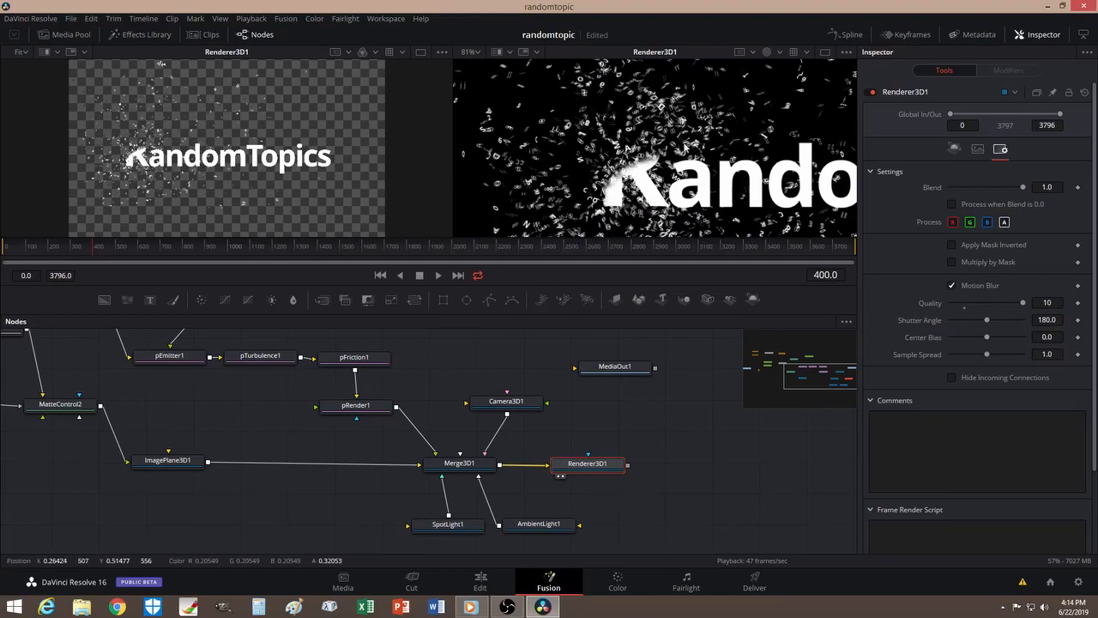
Turn off Motion Blur on Renderer3D1 and enable its Vector output channel
click(952, 285)
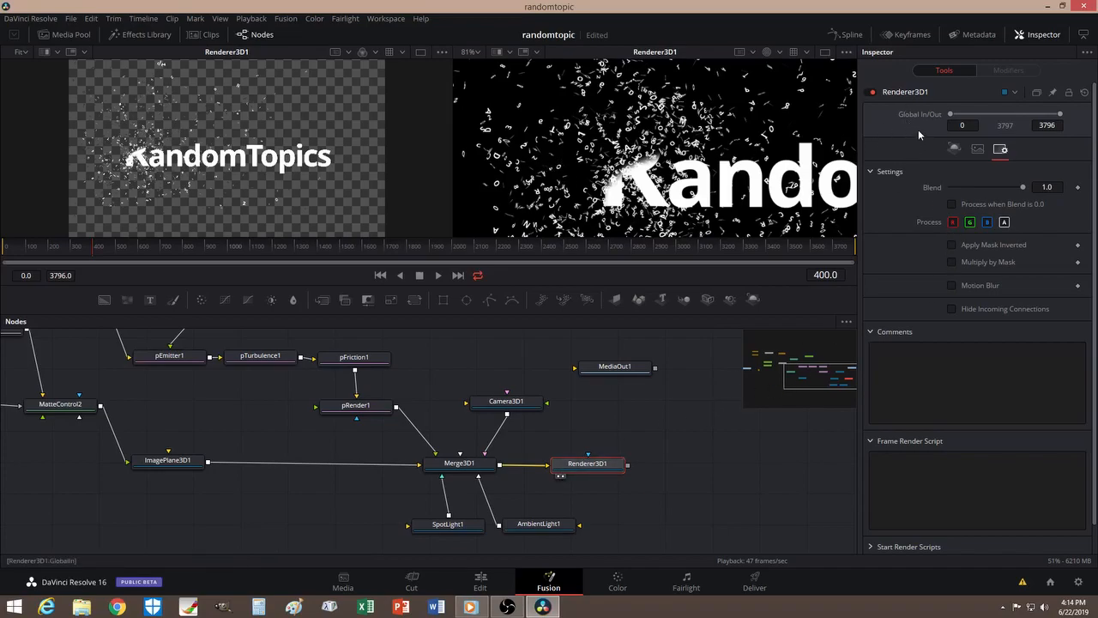
click(955, 148)
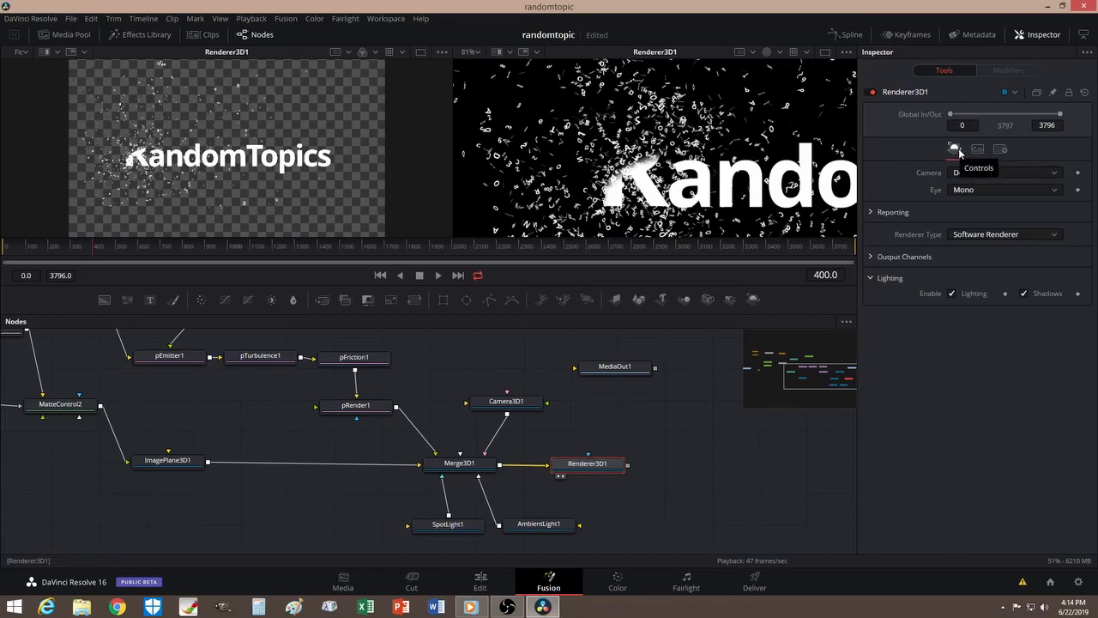
click(883, 257)
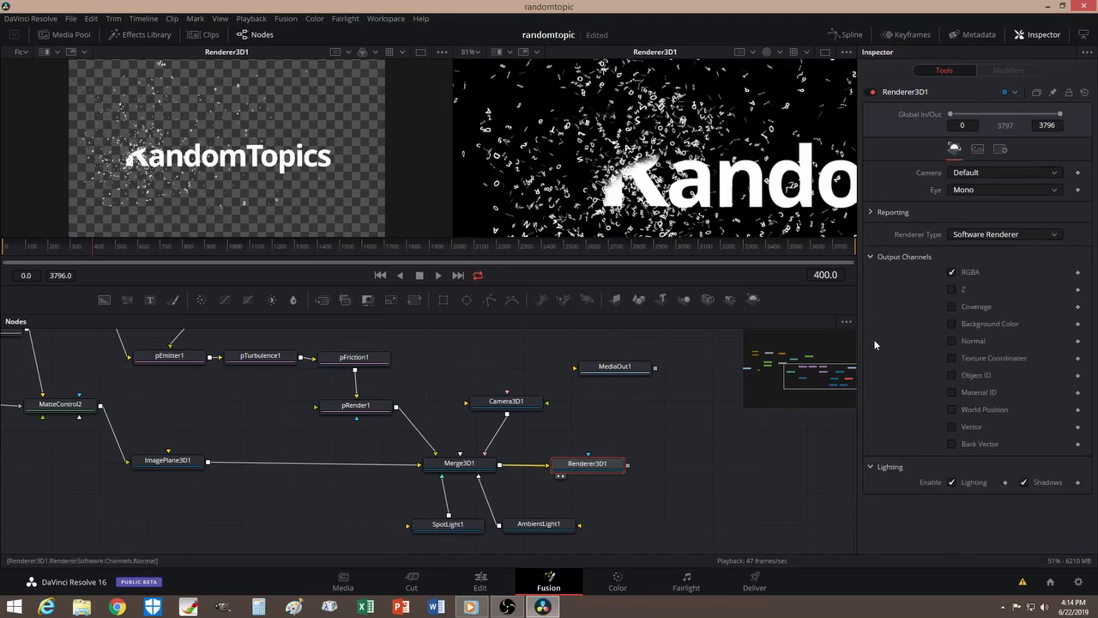
click(952, 427)
Examine Renderer3D1's Vectors channel against its Color channel, and return the view to Alpha
click(767, 53)
click(766, 53)
click(755, 52)
click(775, 49)
click(779, 54)
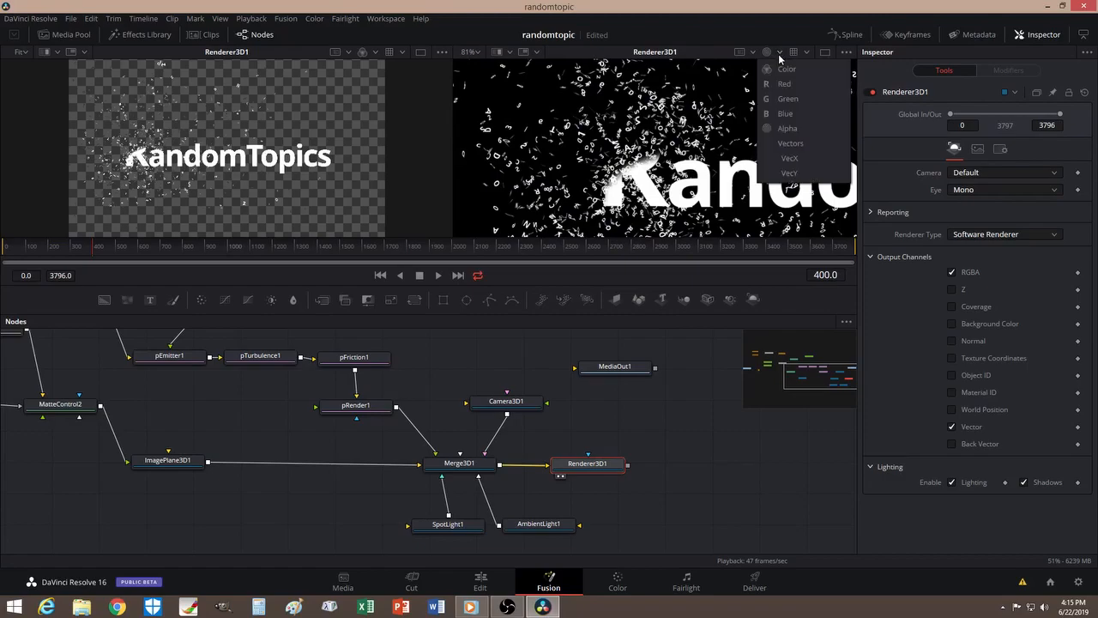
click(791, 143)
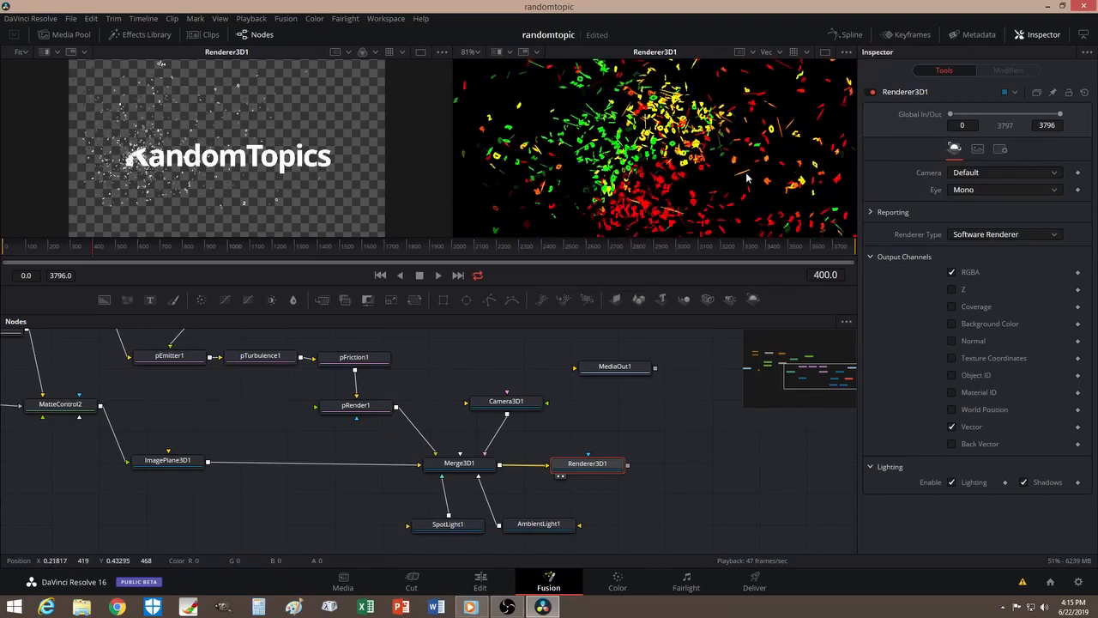
click(779, 52)
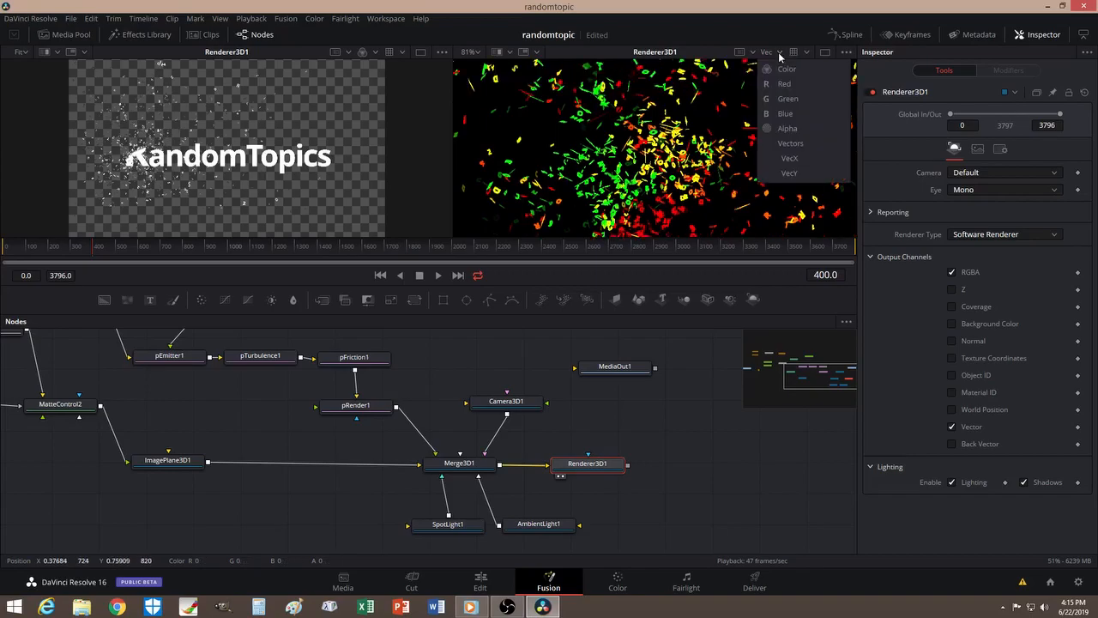
click(786, 69)
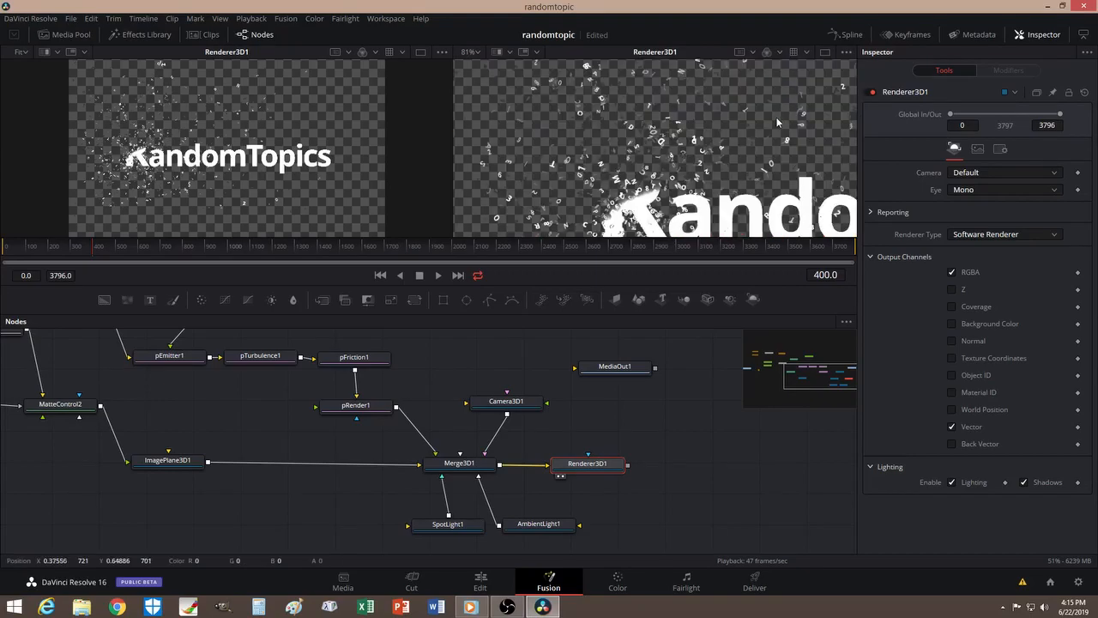
click(766, 55)
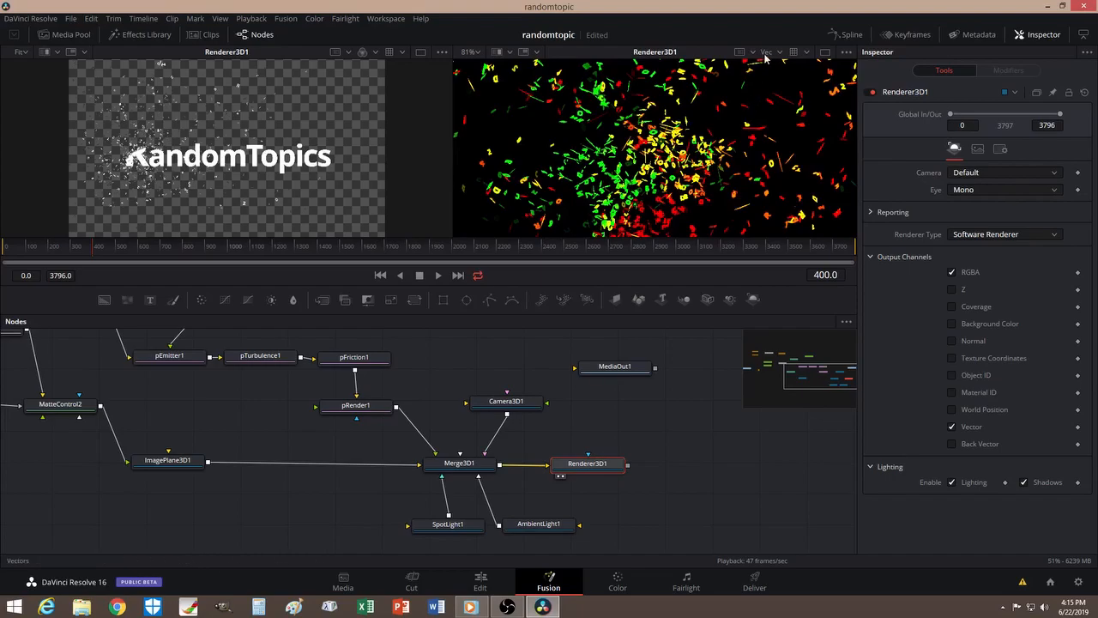
click(769, 57)
click(779, 52)
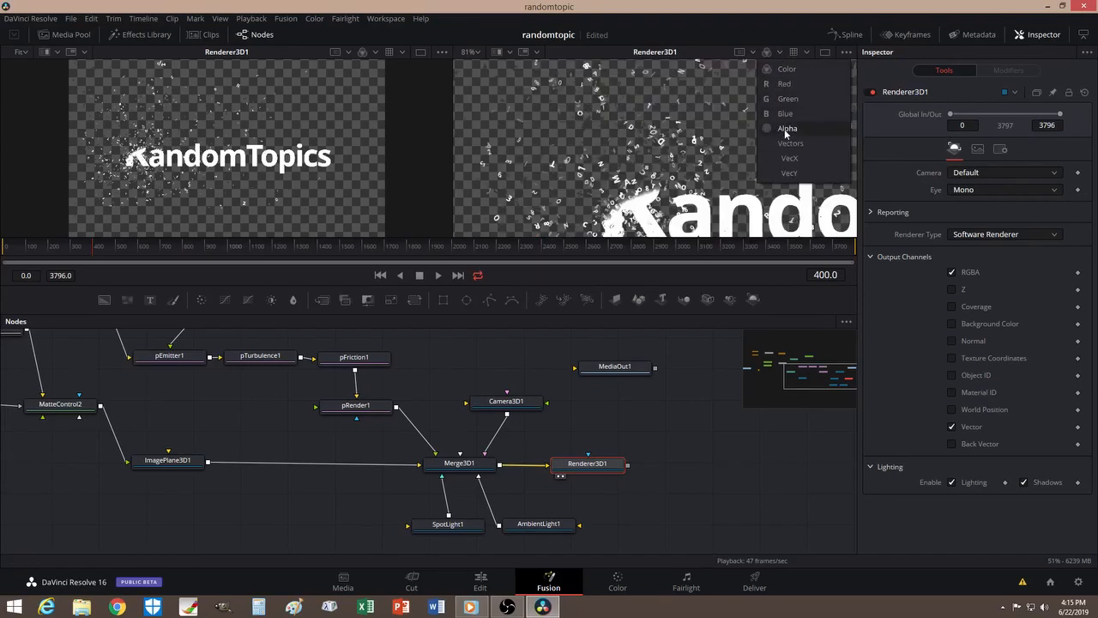
click(785, 135)
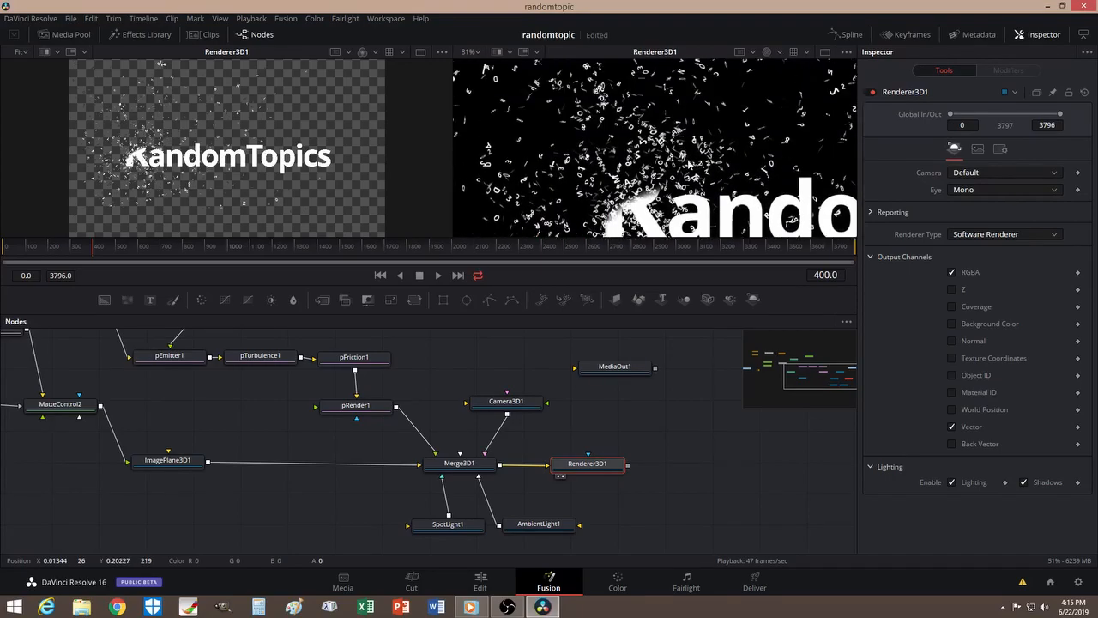
Add a Vector Motion Blur node after Renderer3D1 and space it slightly away from the renderer
right_click(667, 460)
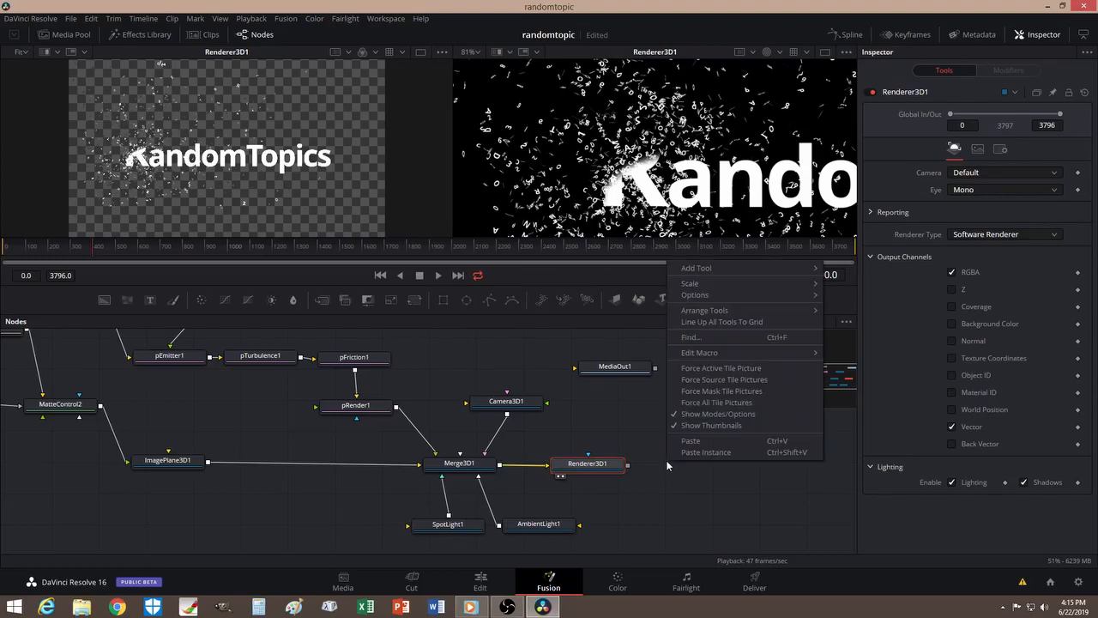
mouse_move(719, 270)
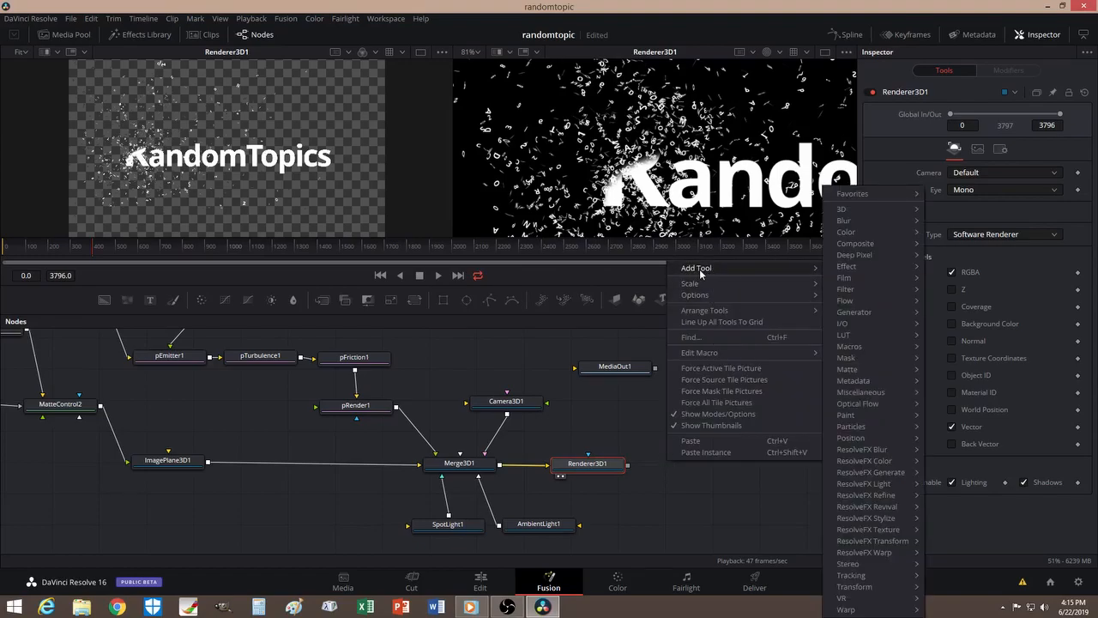
mouse_move(859, 258)
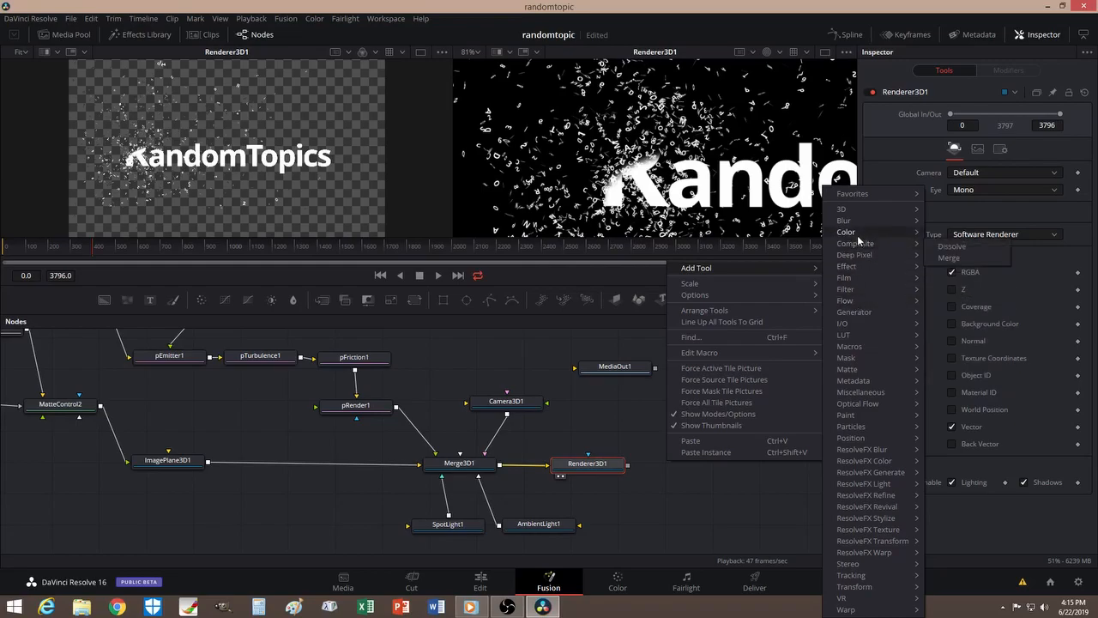
mouse_move(852, 227)
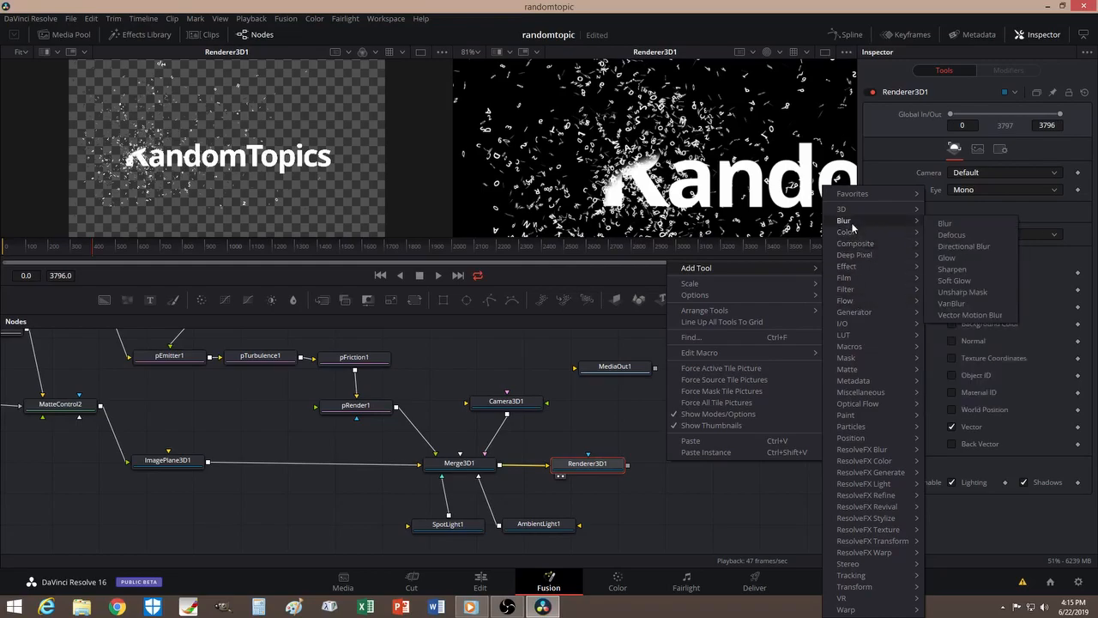
mouse_move(898, 218)
click(959, 315)
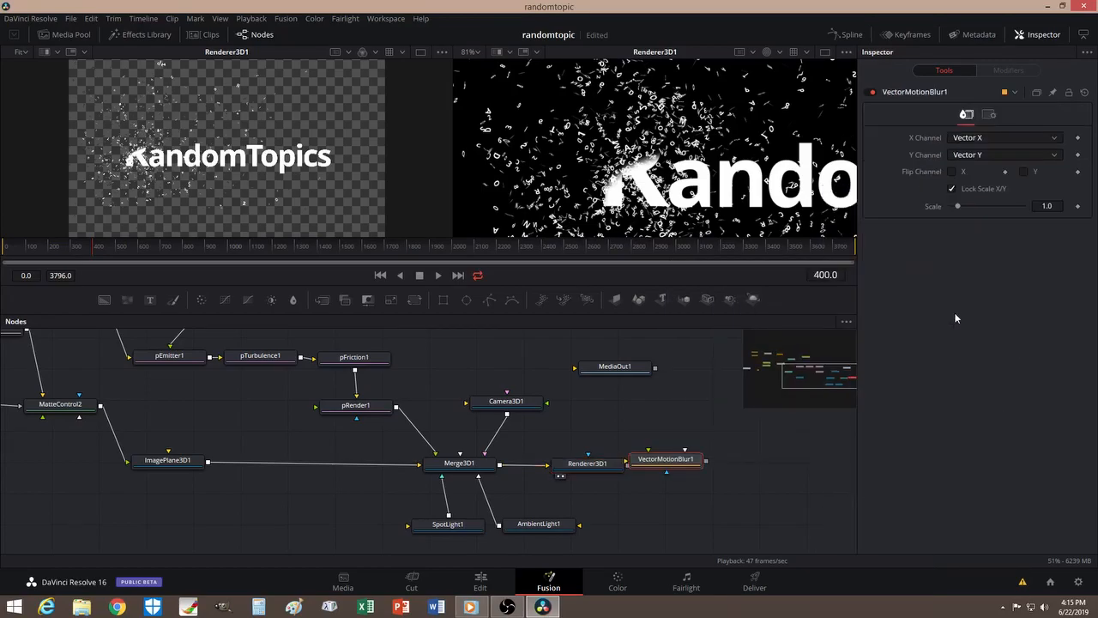
drag(674, 460, 705, 465)
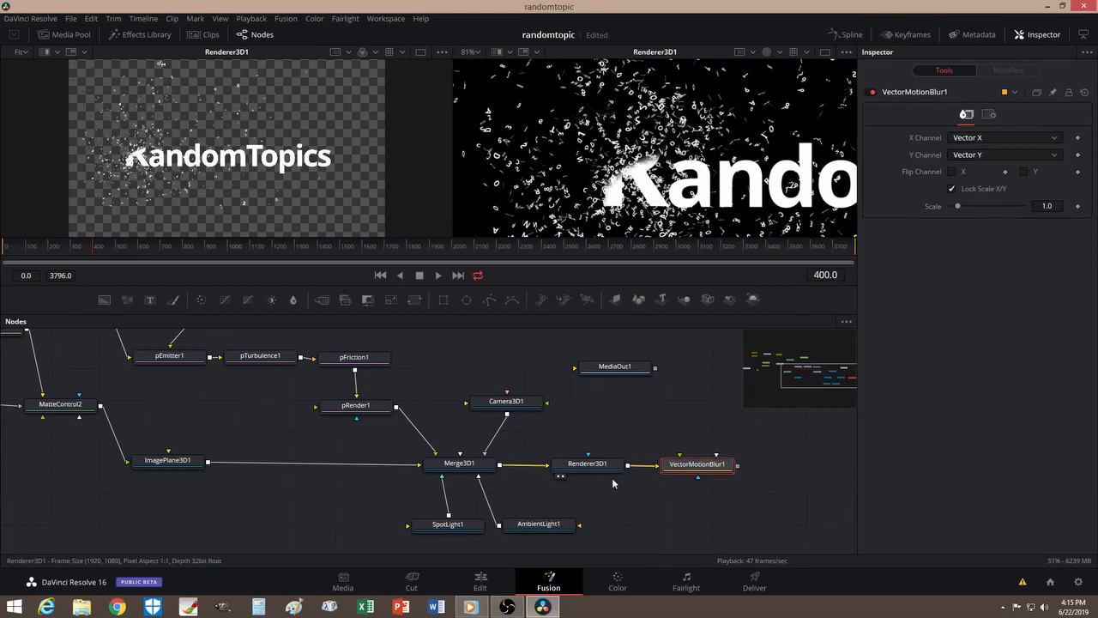
View VectorMotionBlur1 in the first viewer and inspect Renderer3D1's unblurred particles up close for comparison
click(669, 477)
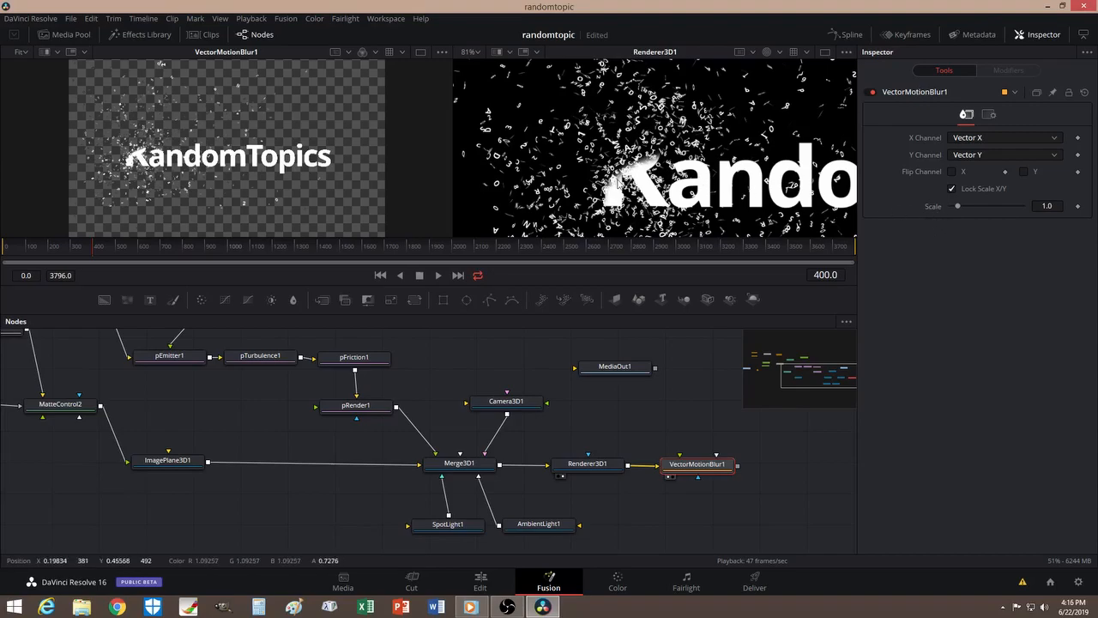
scroll(584, 170, up, 3)
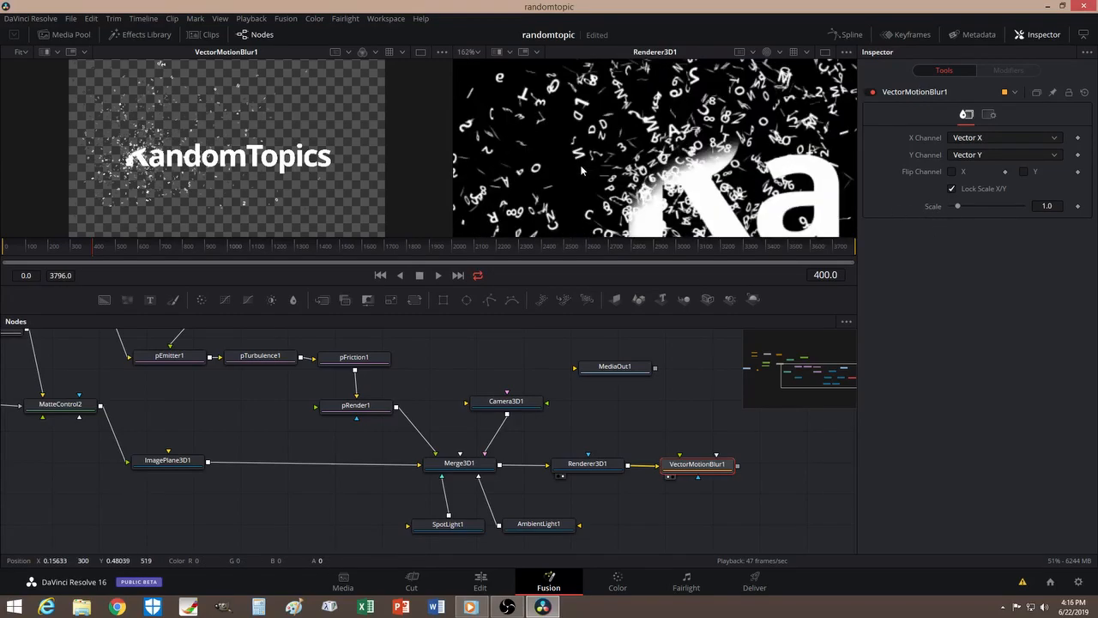
scroll(583, 170, down, 1)
scroll(665, 137, up, 2)
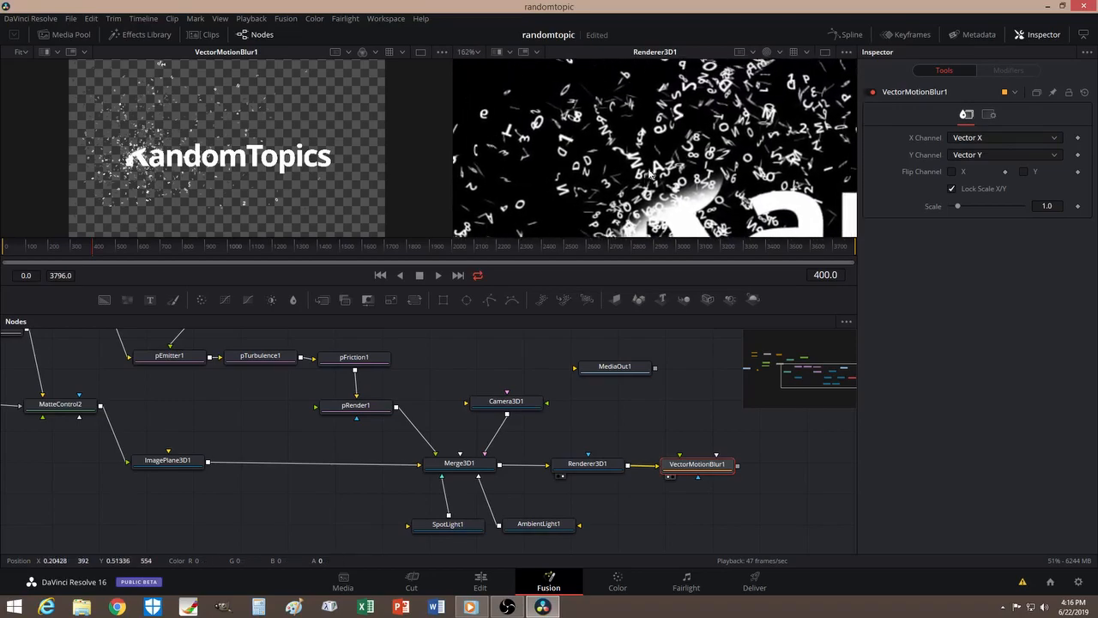
scroll(642, 161, up, 1)
scroll(642, 162, down, 1)
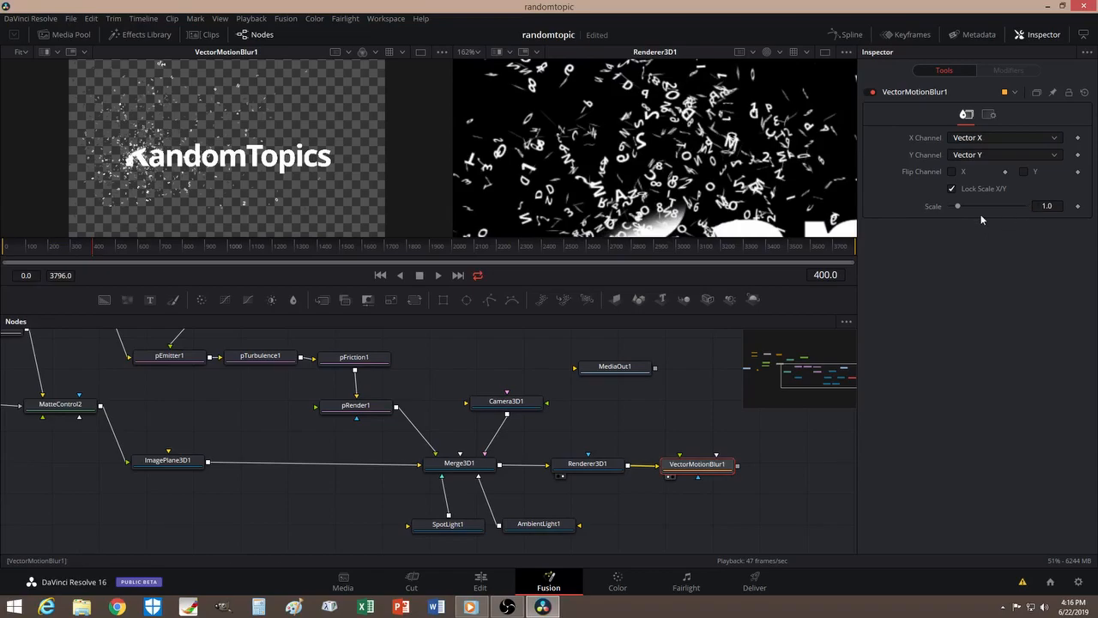
Set VectorMotionBlur1's Scale to 3 with the X and Y scale locked
click(1047, 206)
text(20)
text(.)
key(ctrl+a)
text(3)
key(Return)
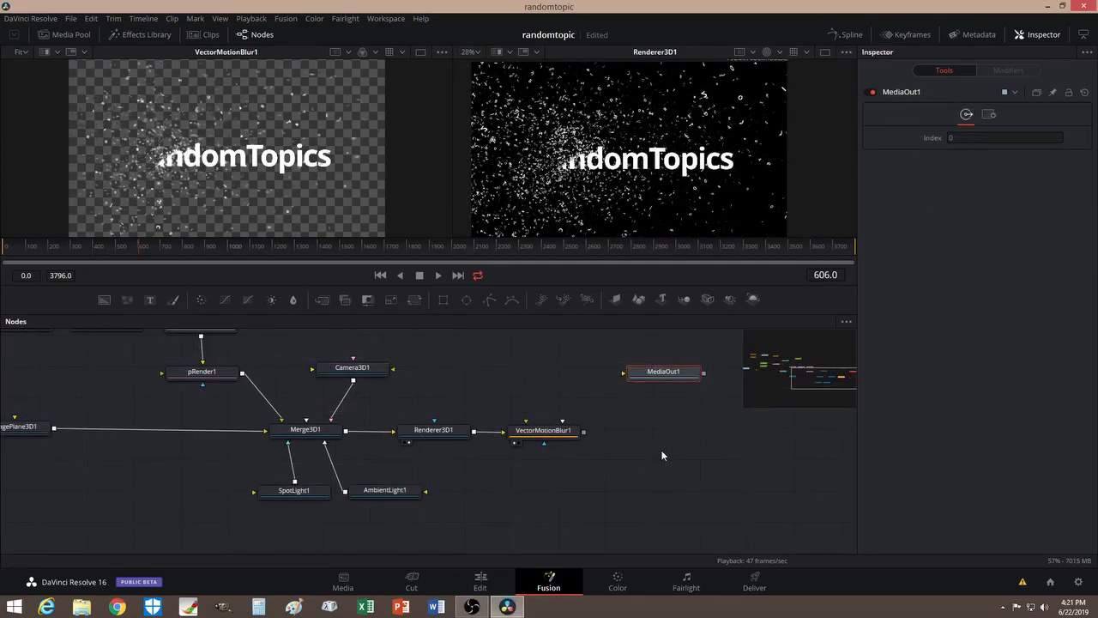
Place the MediaOut1 node in line after VectorMotionBlur1 and connect the blur's output to it
drag(664, 377, 686, 442)
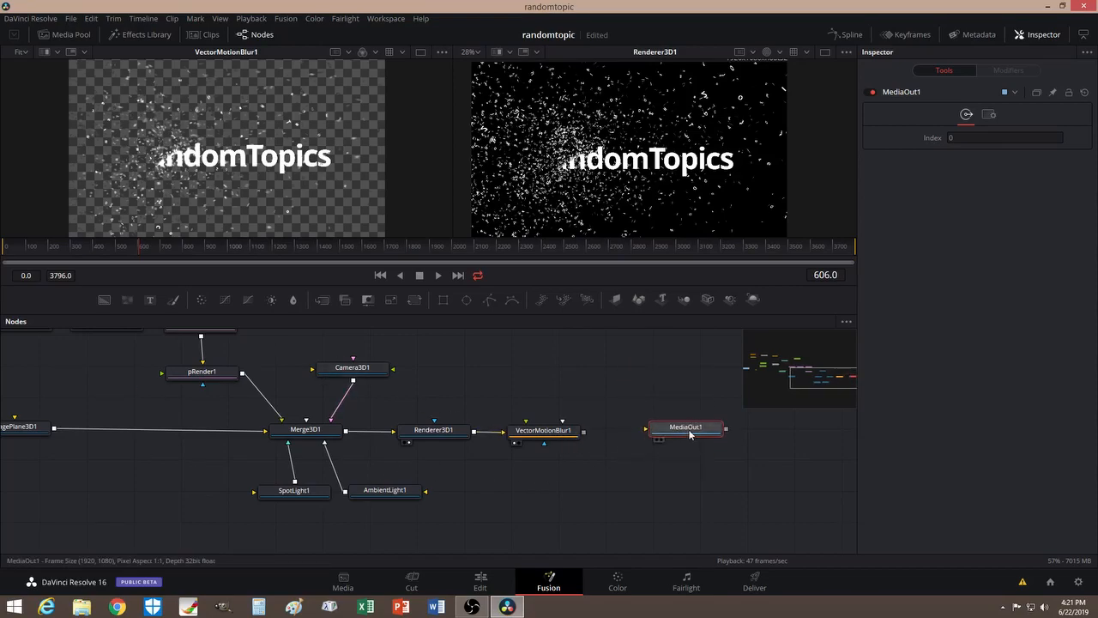
mouse_move(674, 431)
mouse_down()
mouse_move(632, 380)
mouse_move(686, 435)
mouse_up()
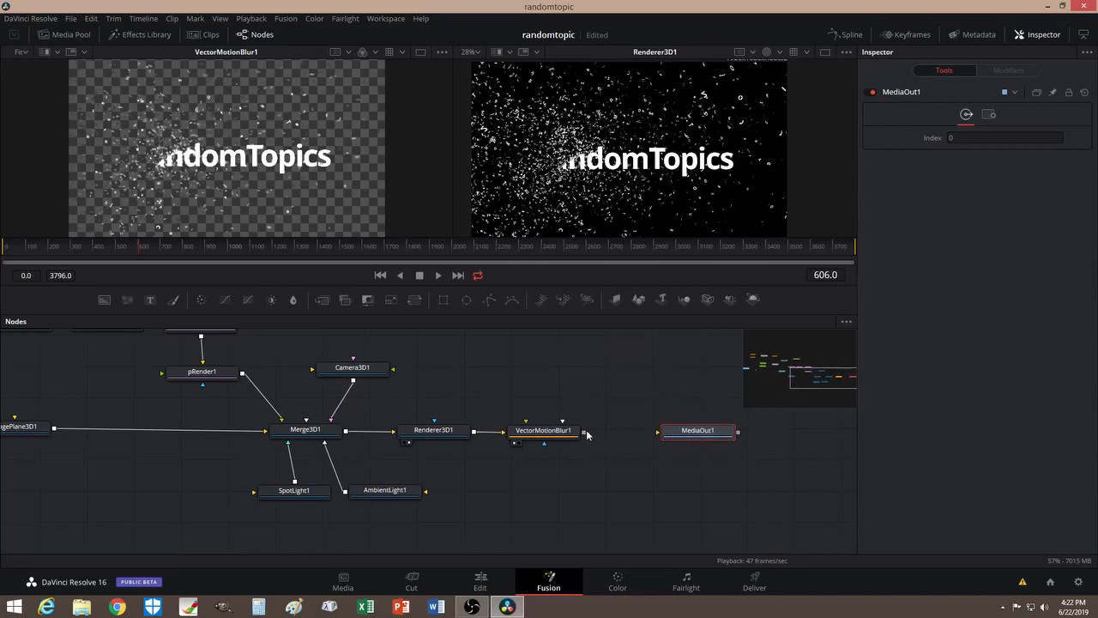
drag(584, 431, 658, 432)
Preview the blurred title on the Edit timeline at 01:00:05:33, and return to the Fusion composition
click(481, 583)
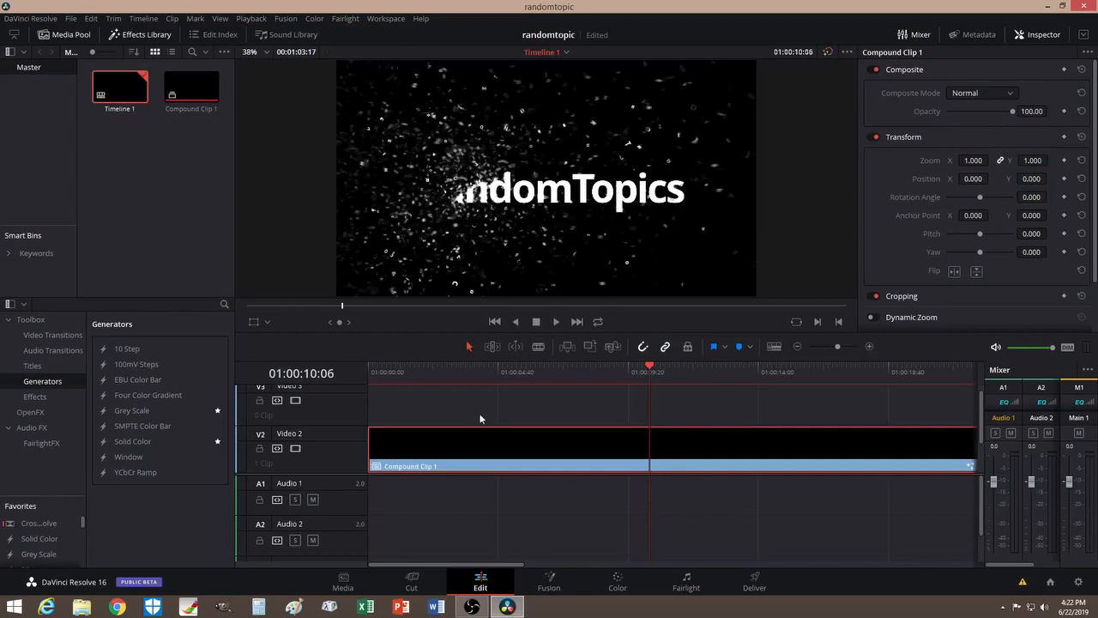
drag(652, 367, 523, 370)
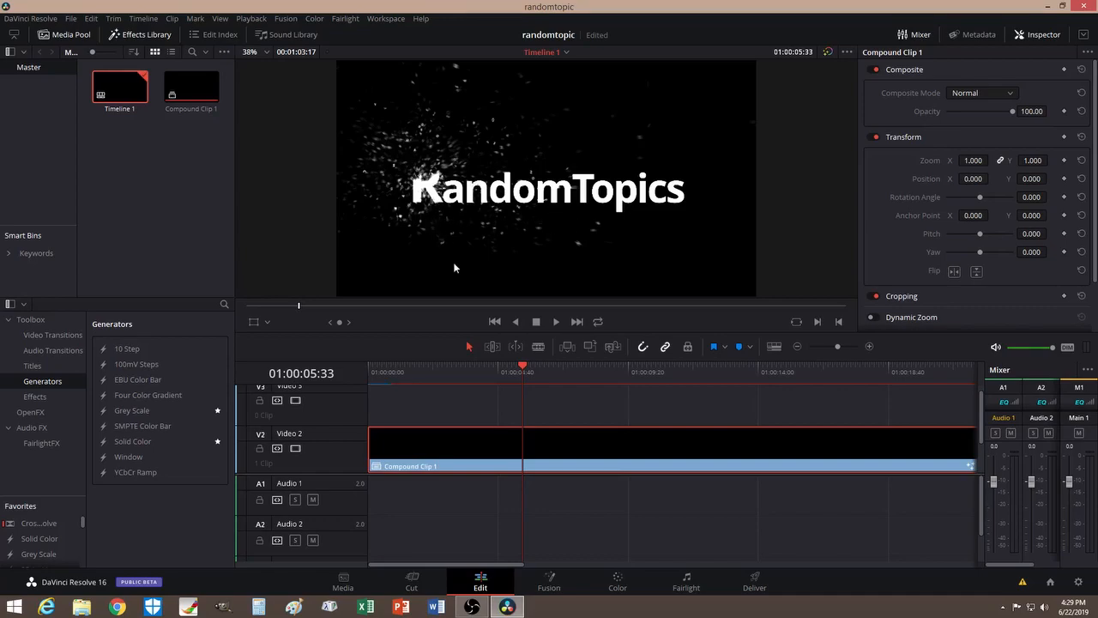
click(550, 581)
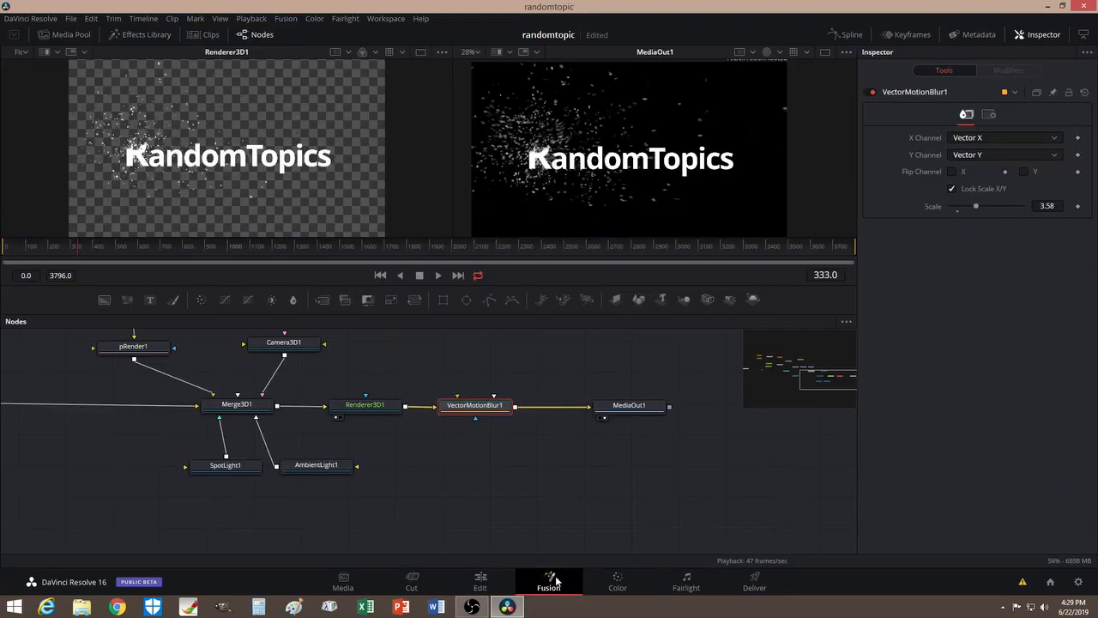
Duplicate the connected Text1_1, Text1 and Merge1 nodes into the empty area below MatteControl2
drag(321, 501, 627, 470)
drag(351, 456, 458, 527)
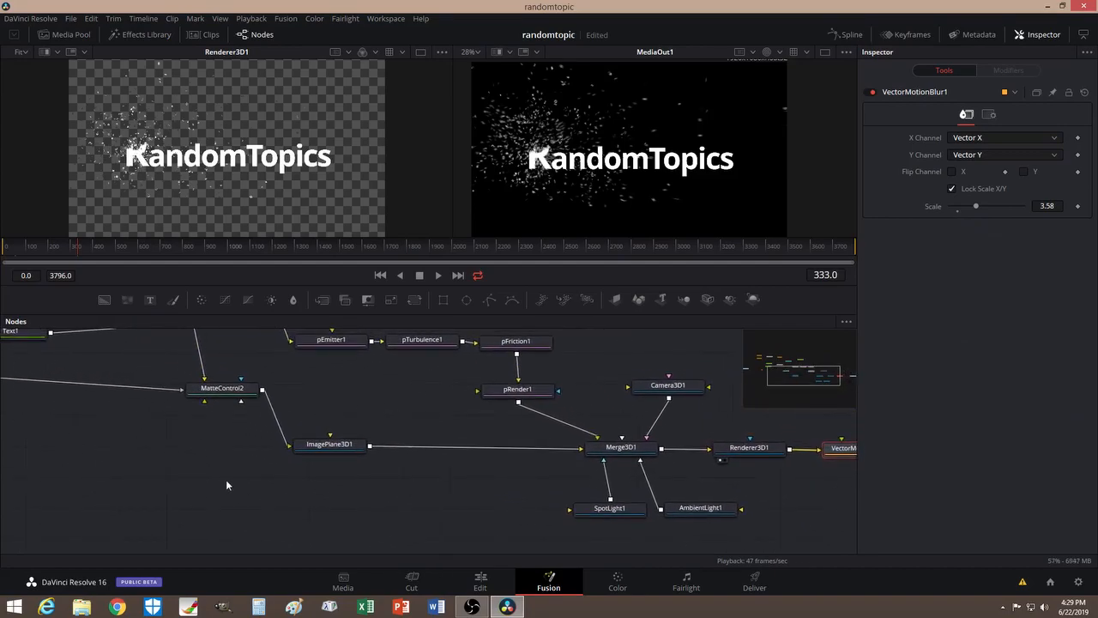
drag(227, 485, 475, 539)
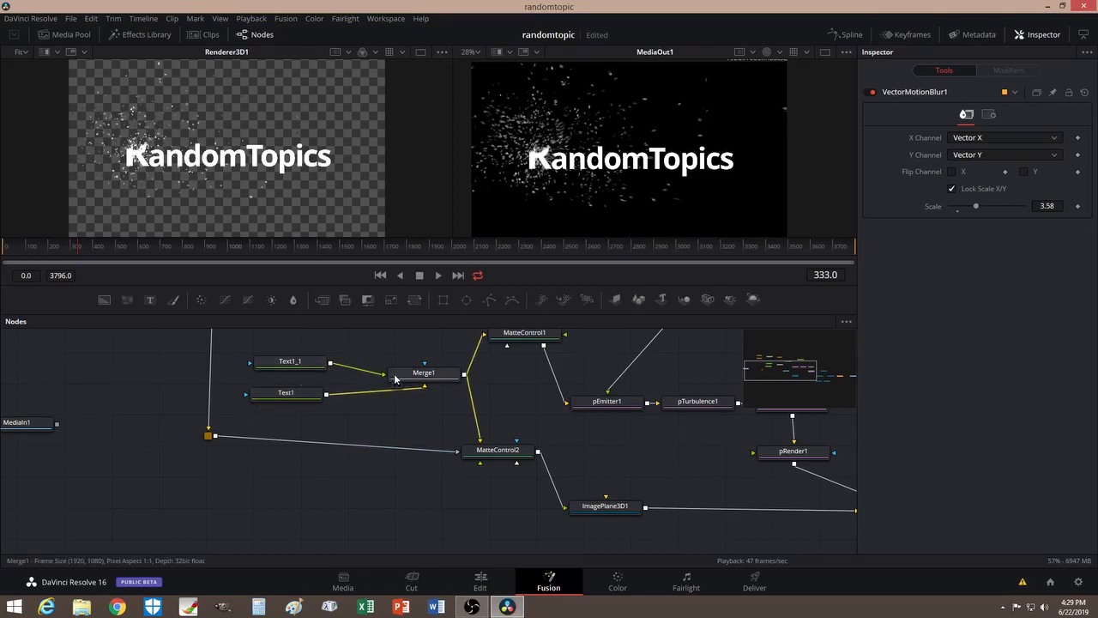
mouse_move(299, 366)
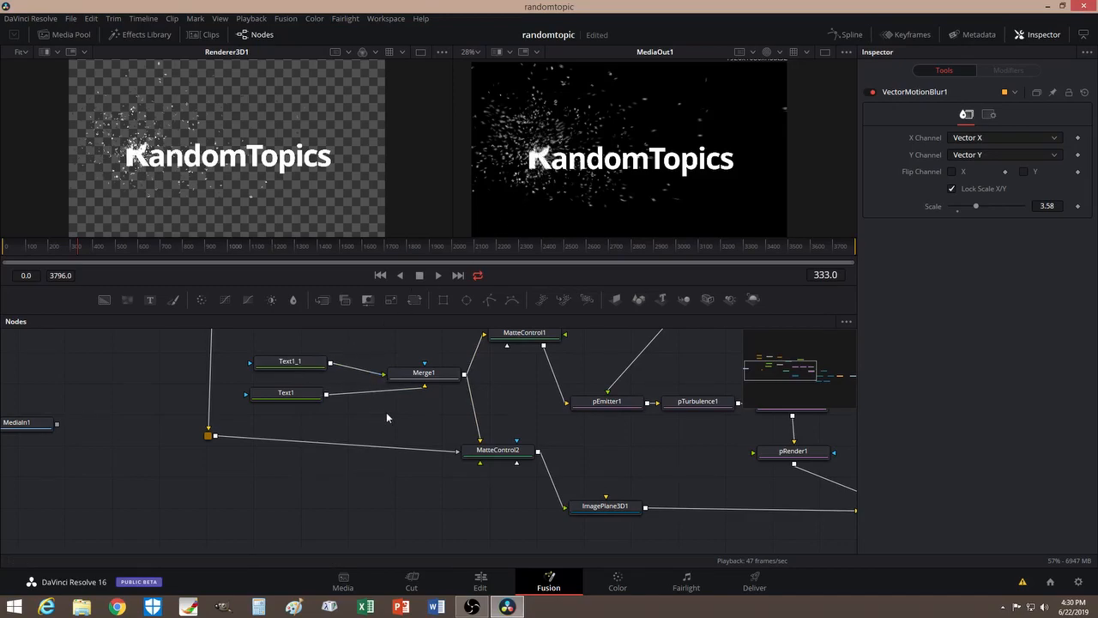
drag(459, 419, 277, 360)
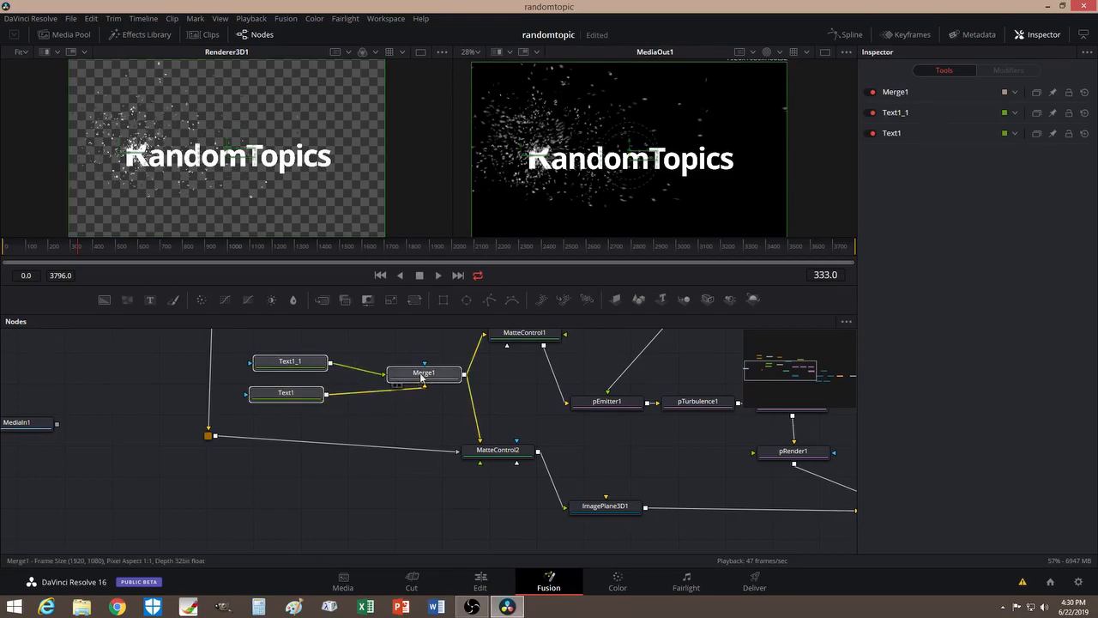
scroll(368, 447, down, 2)
click(299, 485)
key(ctrl+v)
drag(309, 485, 411, 477)
View the duplicated merge, Merge1_1, in the first viewer
click(270, 464)
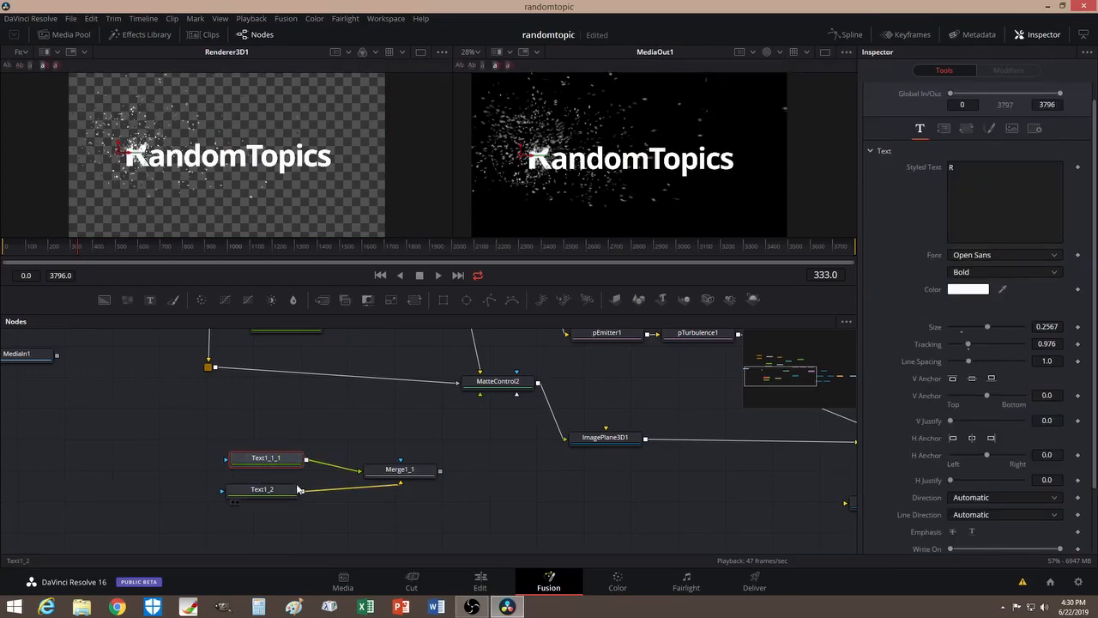
click(370, 479)
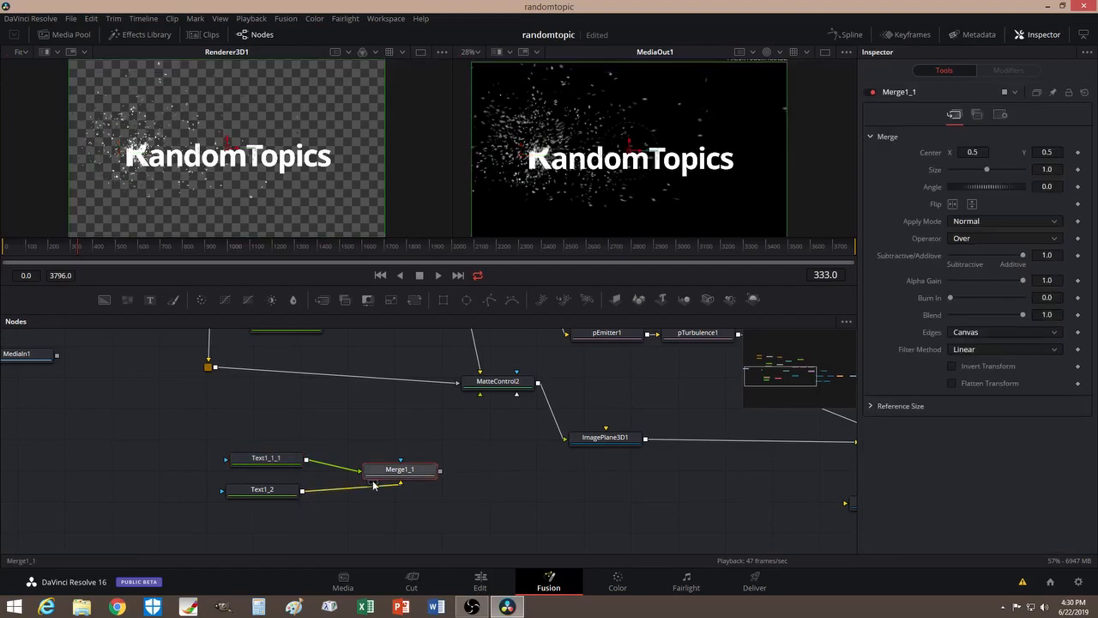
click(371, 481)
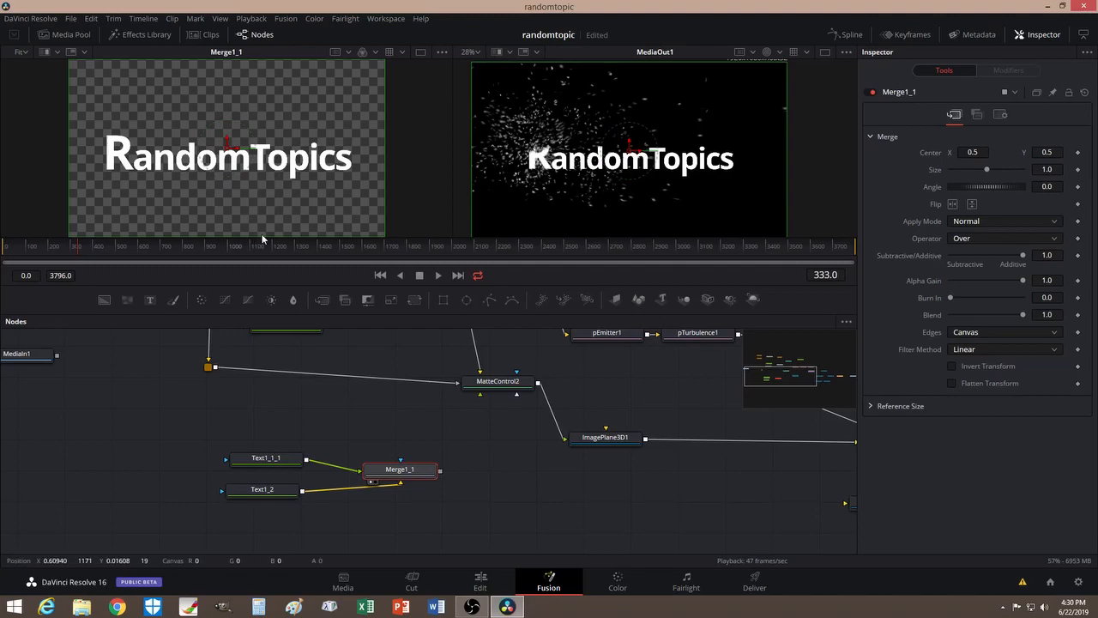
Change the shading appearance of both duplicated text nodes, Text1_1_1 and Text1_2, from solid fill to outline
click(255, 462)
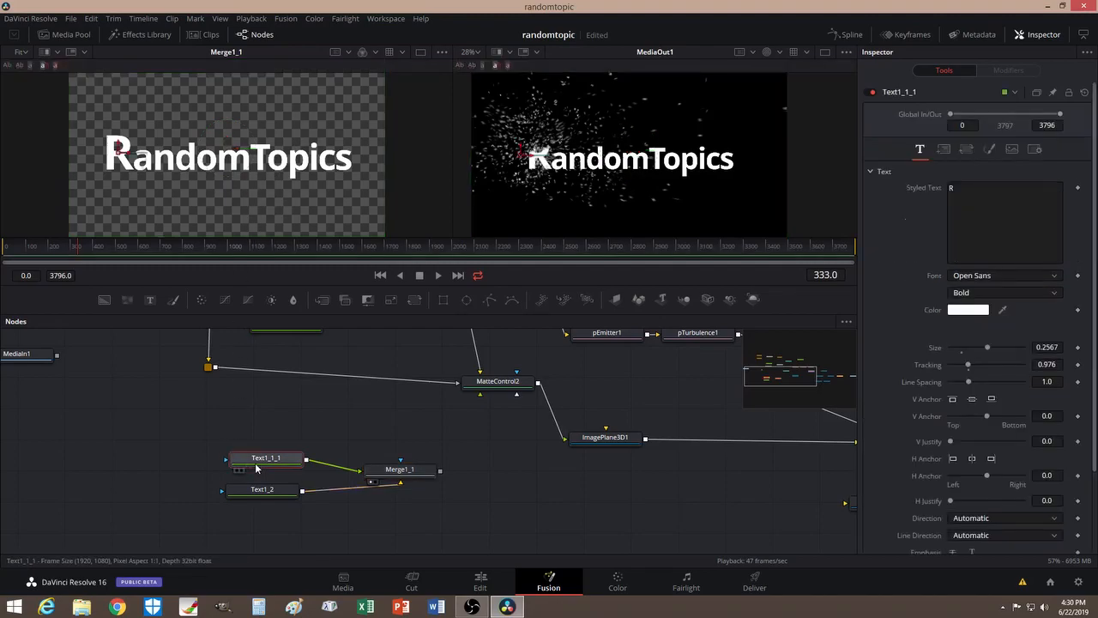
click(989, 150)
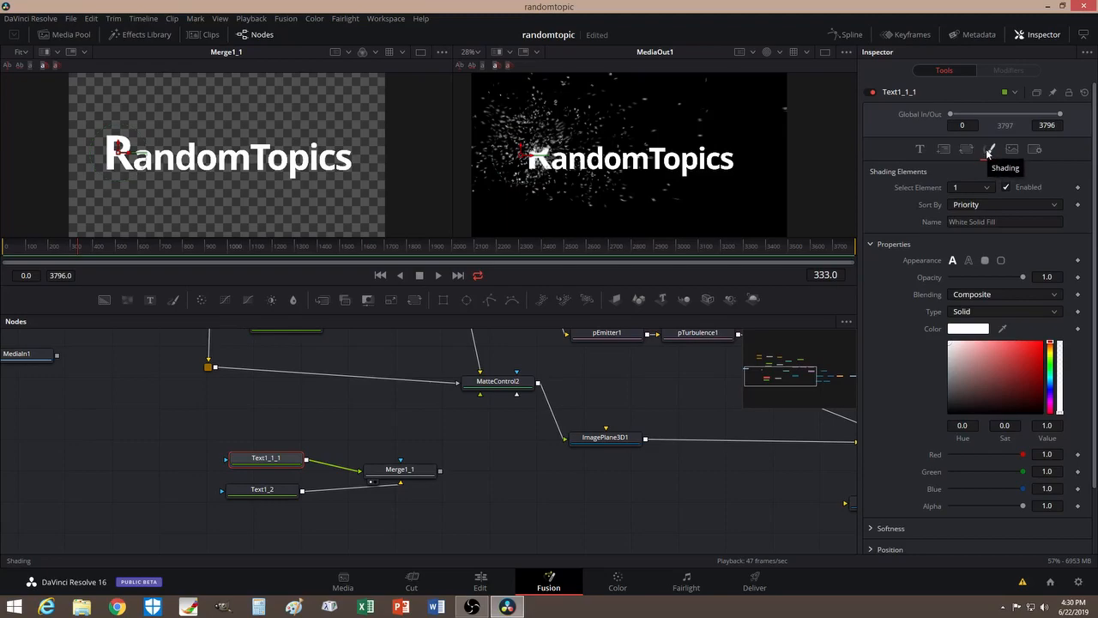
click(969, 260)
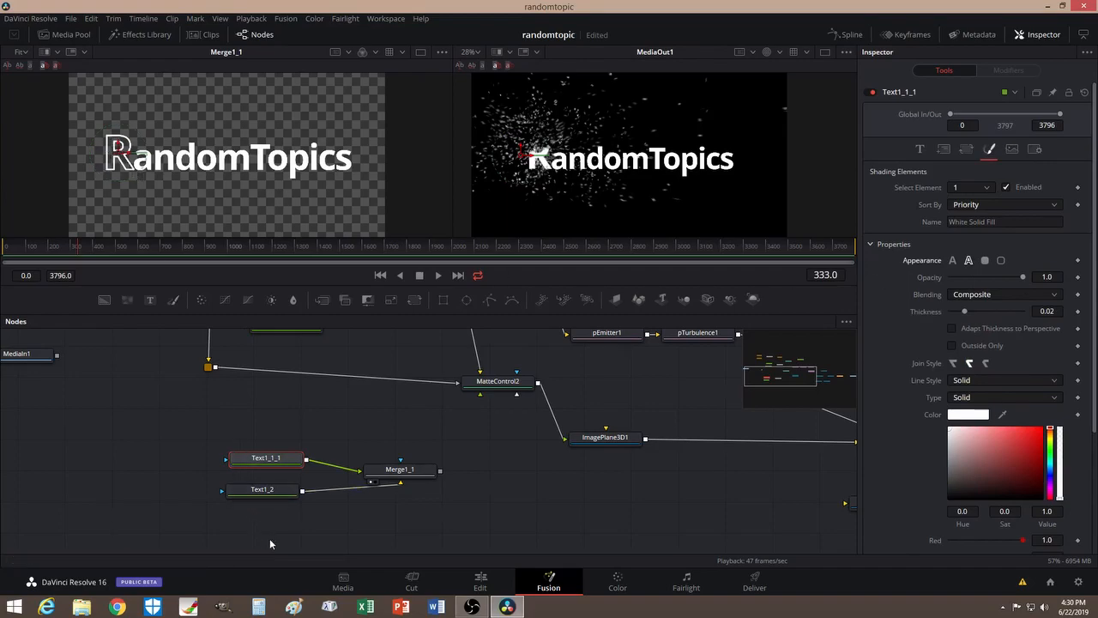
click(262, 491)
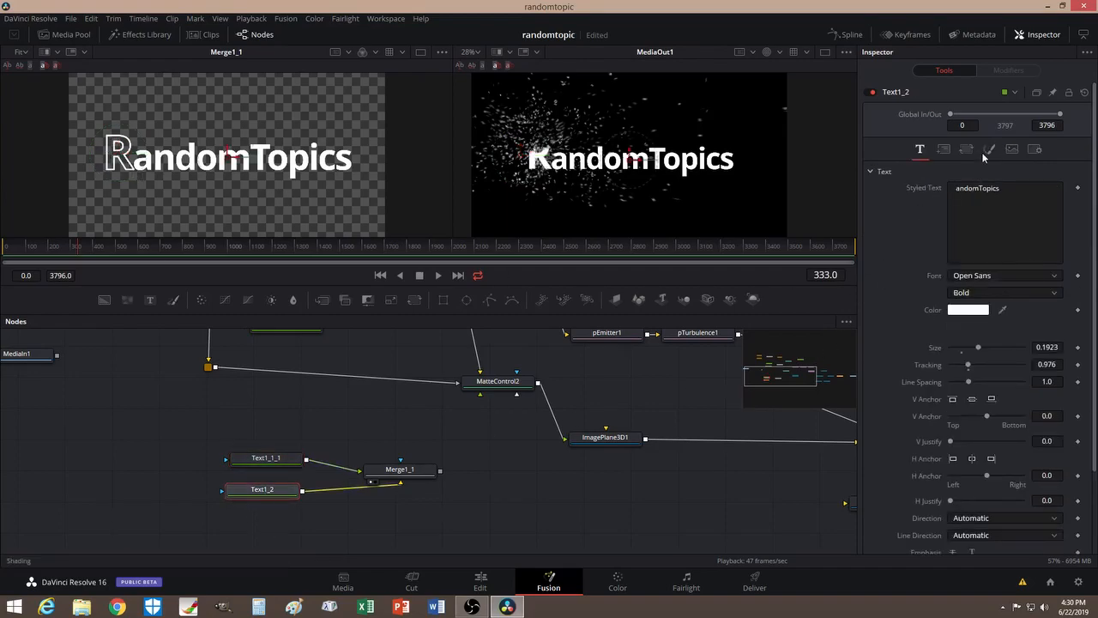
click(988, 149)
click(968, 261)
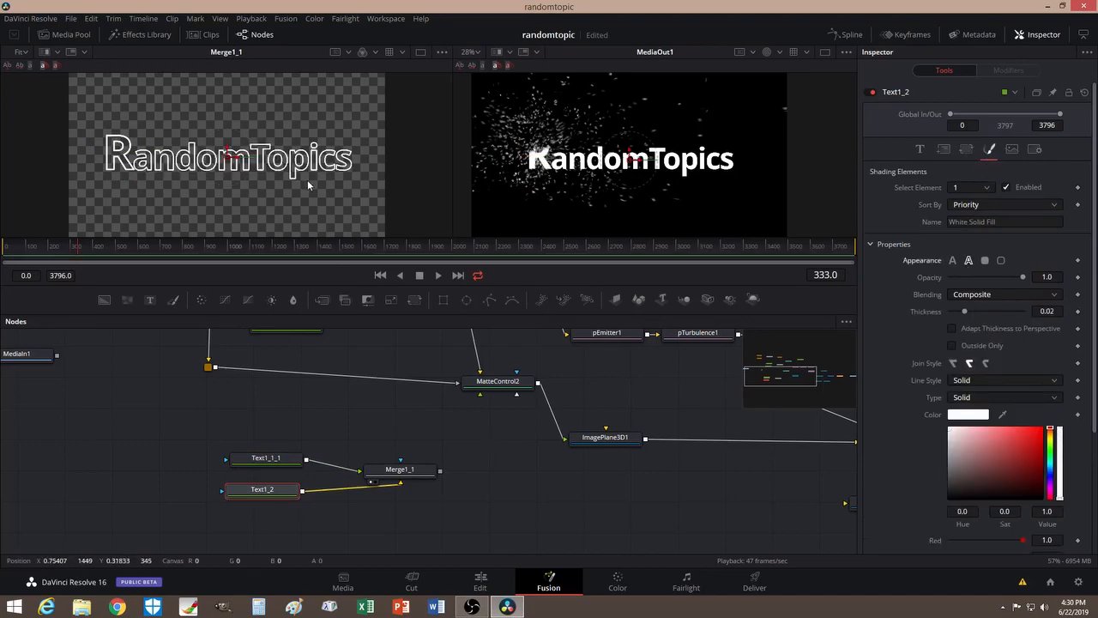
Duplicate the ImagePlane3D1 node and place the copy beside Merge1_1
click(400, 472)
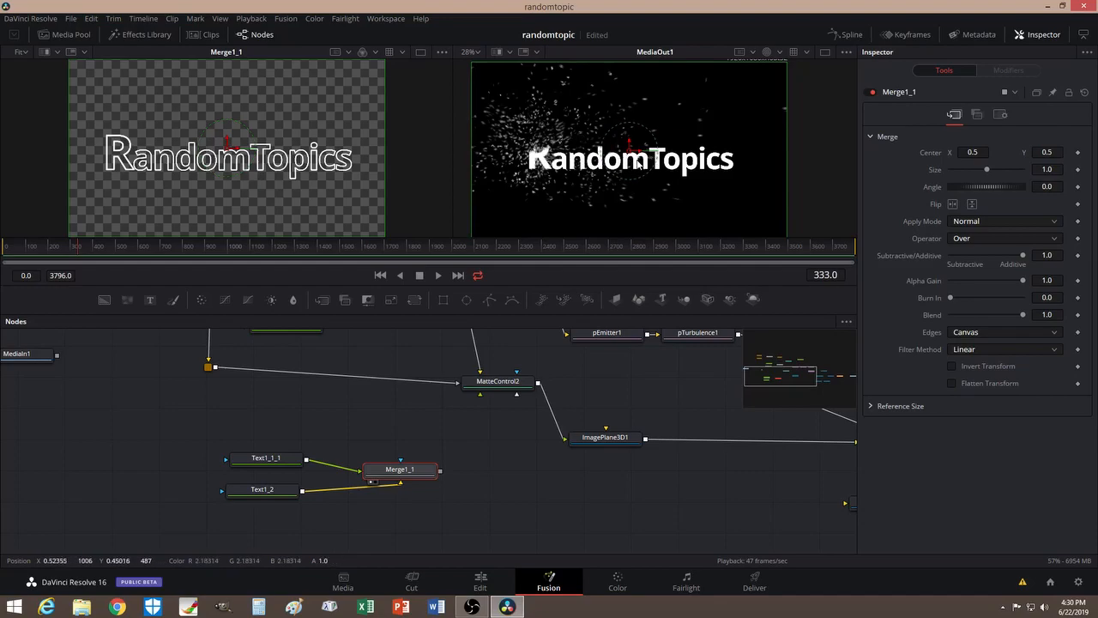
drag(400, 469, 394, 479)
click(508, 508)
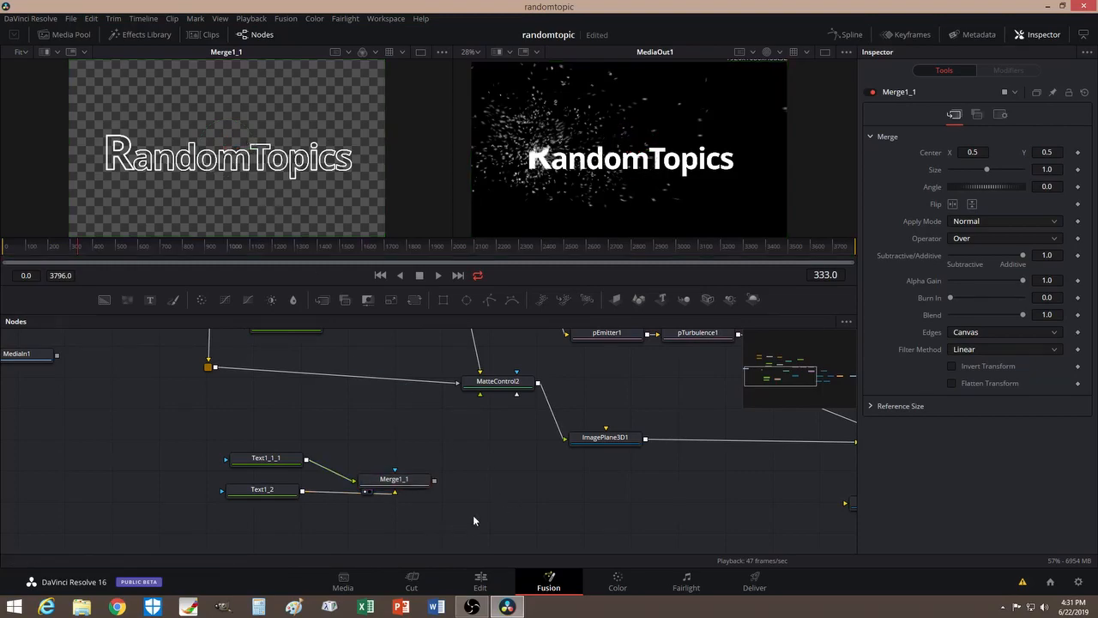
scroll(507, 477, up, 2)
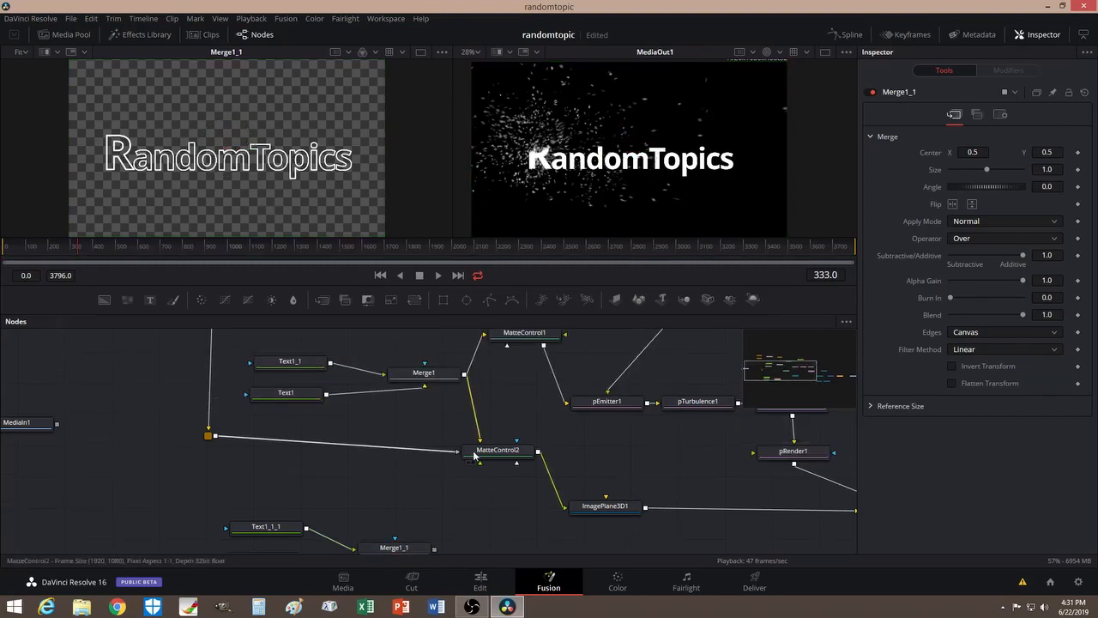
scroll(508, 502, down, 1)
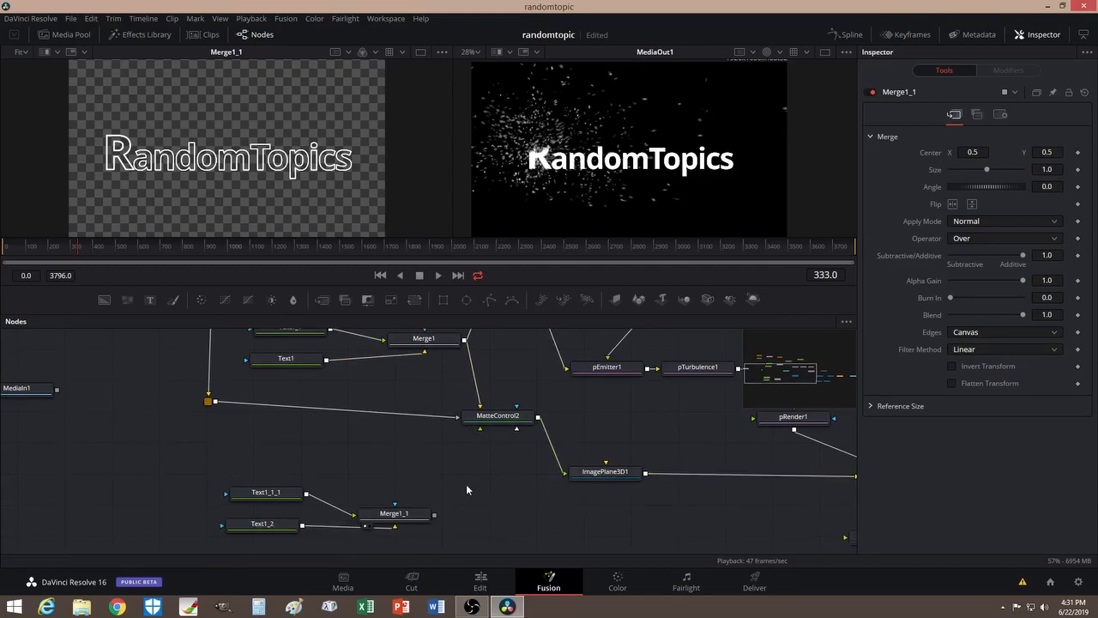
scroll(466, 484, down, 2)
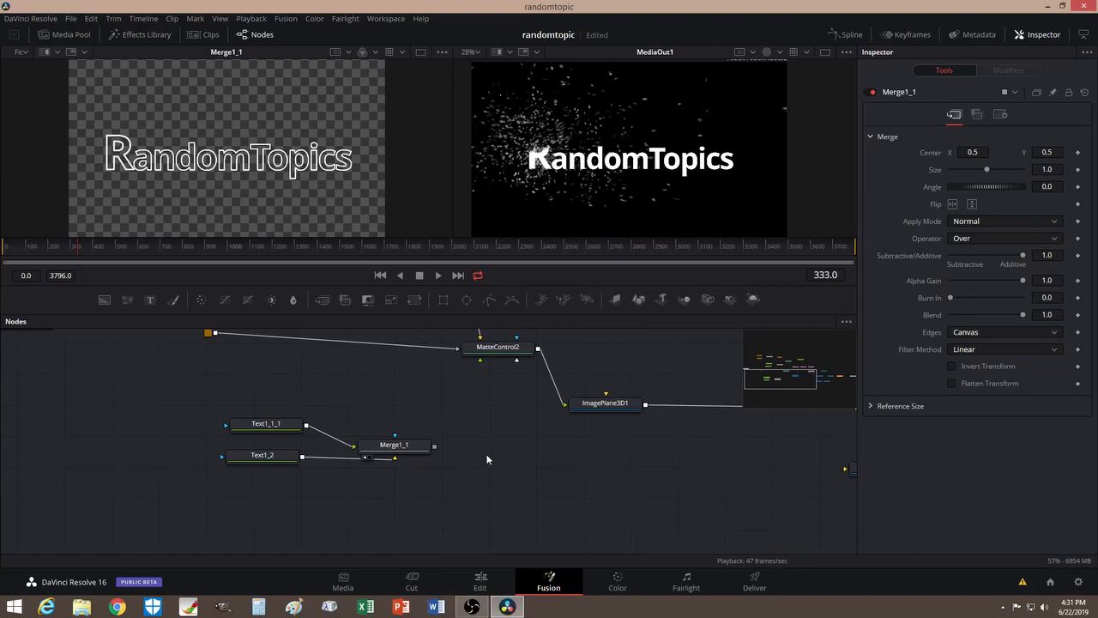
click(607, 407)
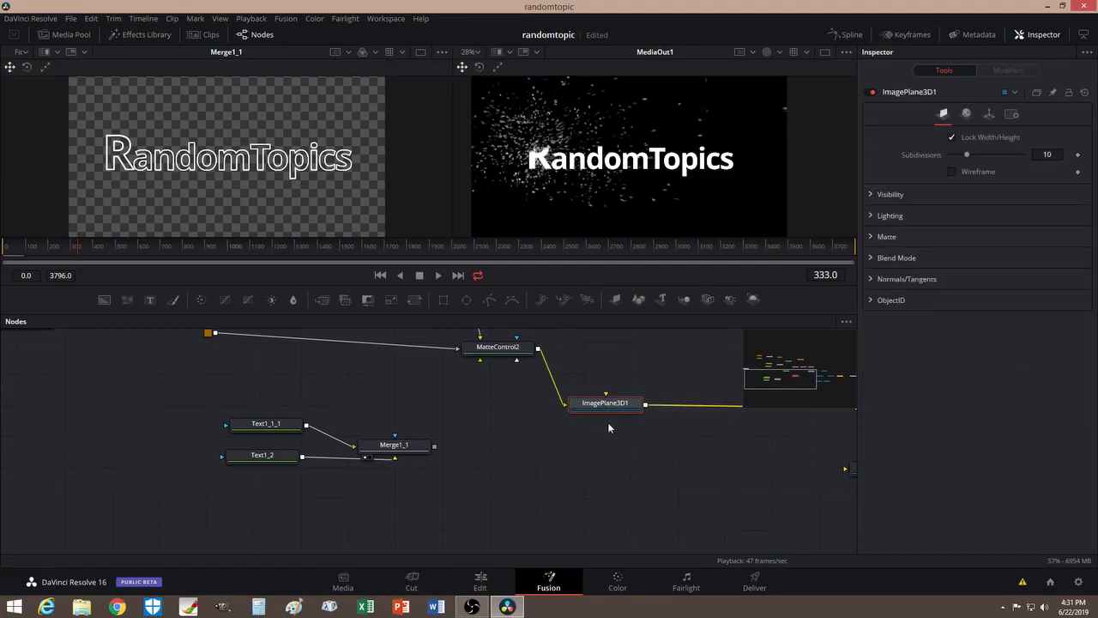
click(502, 464)
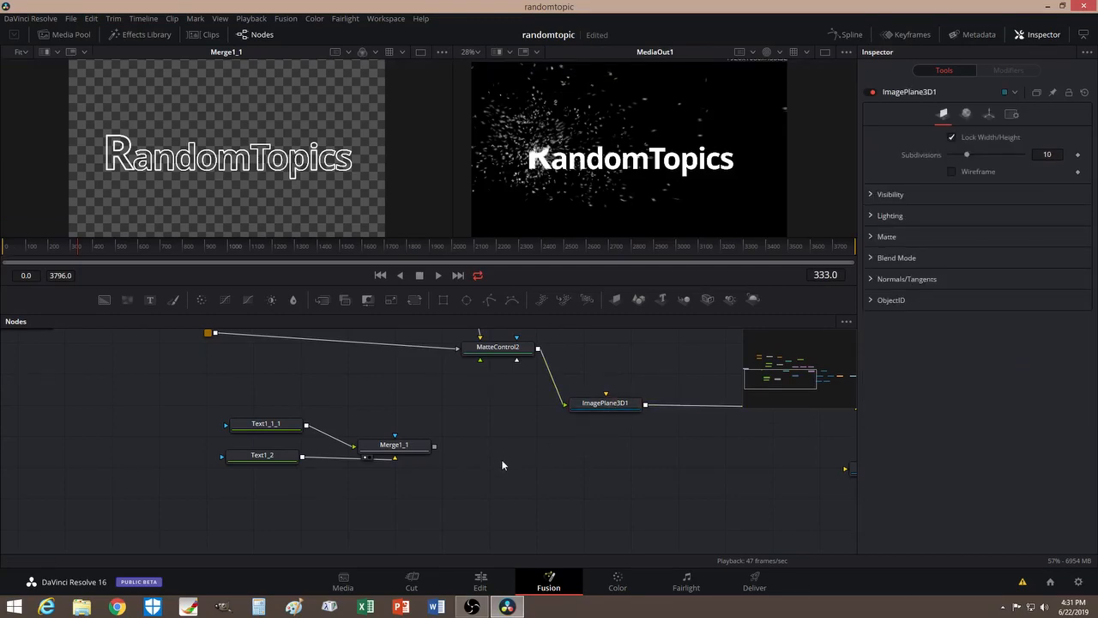
key(ctrl+v)
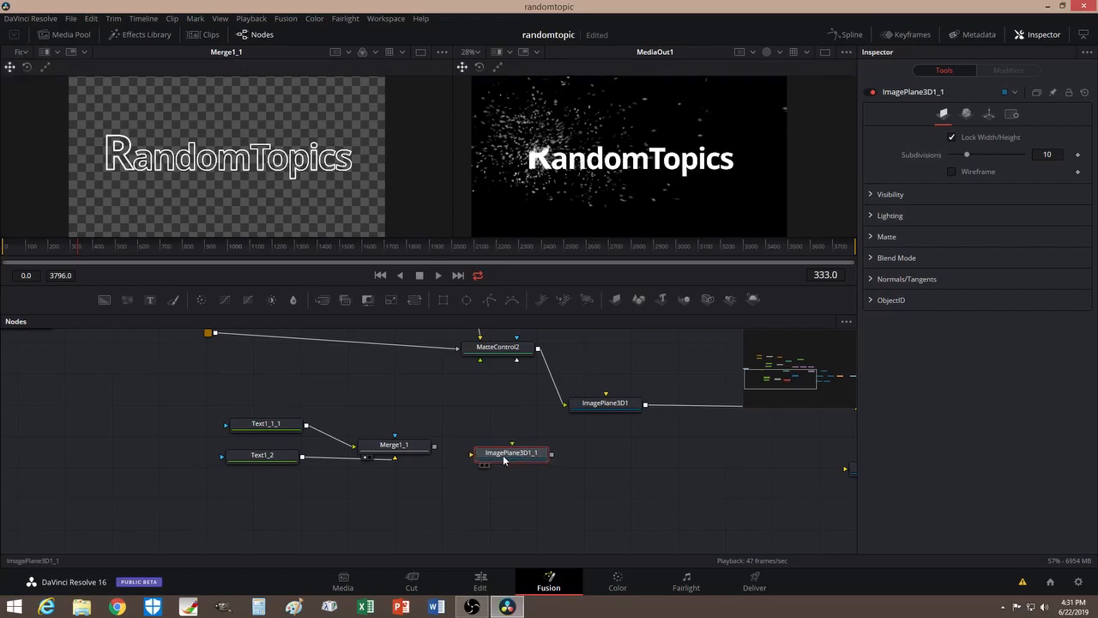
Connect Merge1_1's output to ImagePlane3D1_1 and view that image plane in the first viewer
drag(434, 446, 482, 467)
click(480, 466)
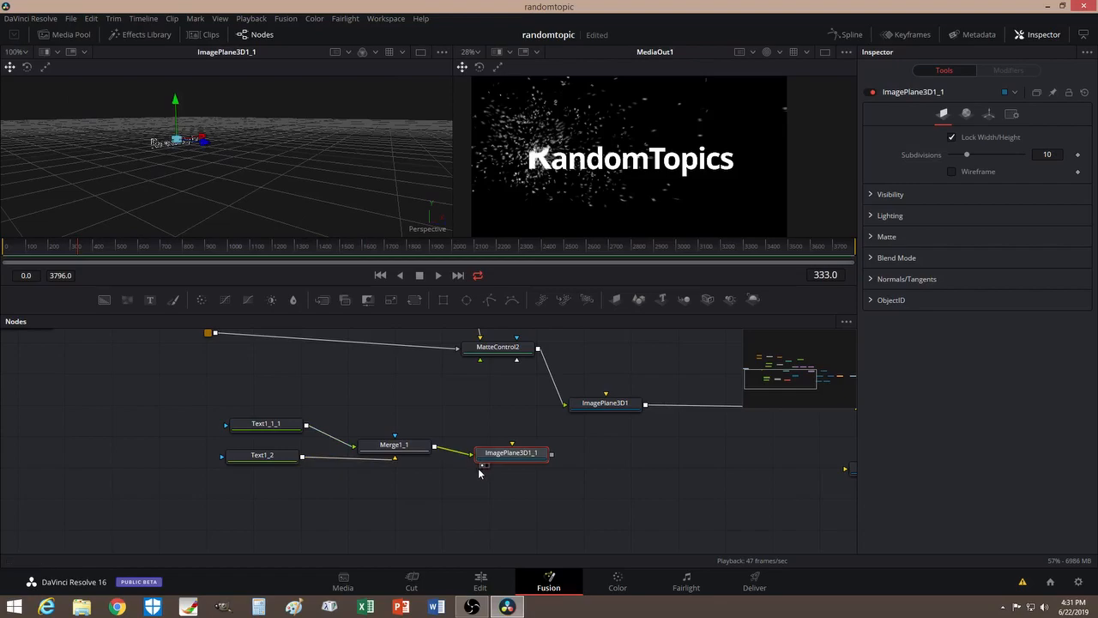
Spread out the outline title nodes, with Text1_2 lower and ImagePlane3D1_1 below ImagePlane3D1
click(394, 445)
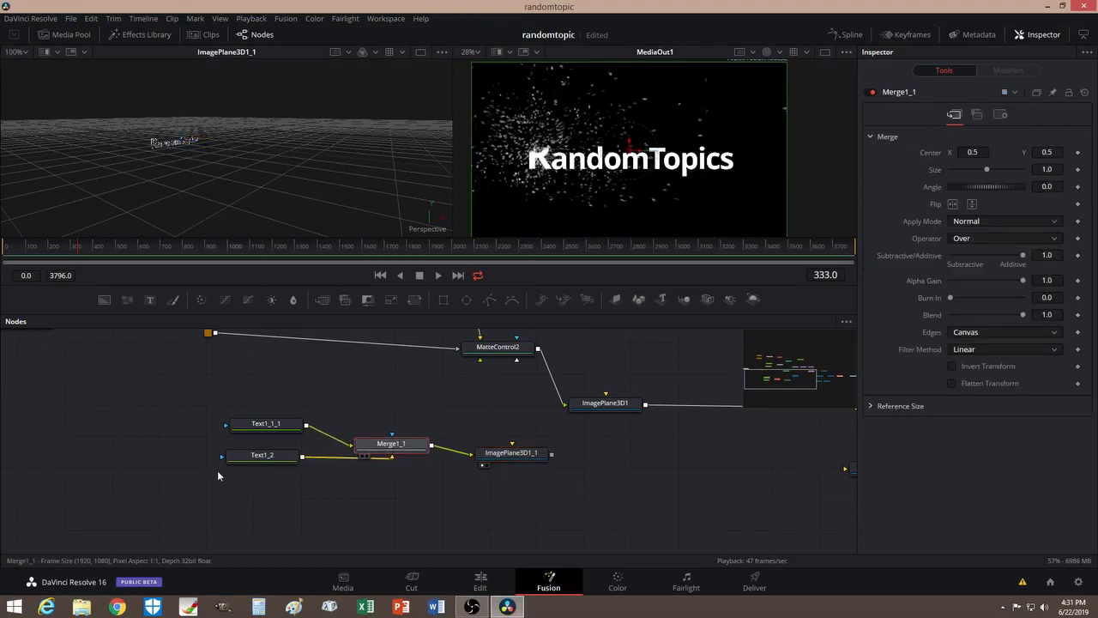
drag(262, 455, 258, 477)
drag(561, 516, 393, 473)
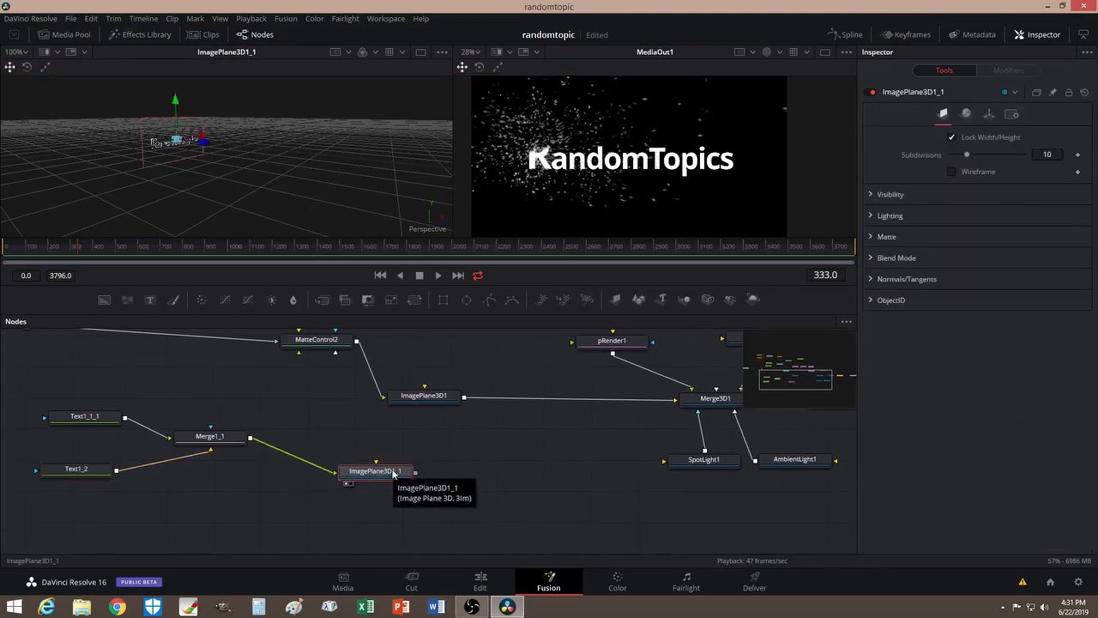
drag(384, 480, 360, 471)
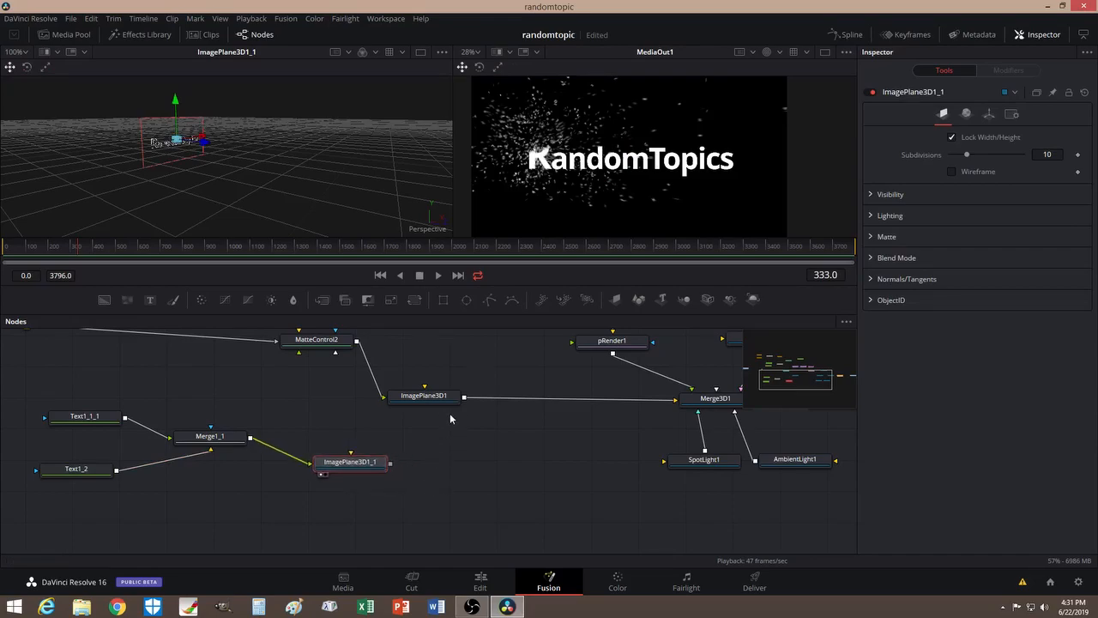
drag(366, 468, 399, 464)
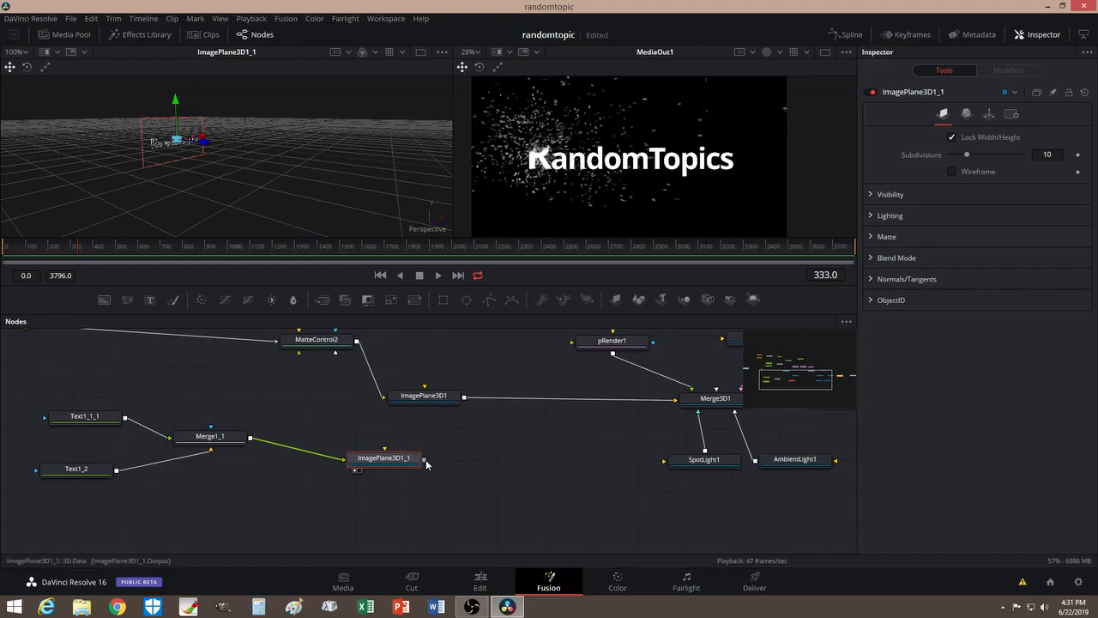
Combine ImagePlane3D1_1 and ImagePlane3D1 in a new Merge3D node feeding Merge3D1, placed just after the two planes
drag(424, 460, 464, 397)
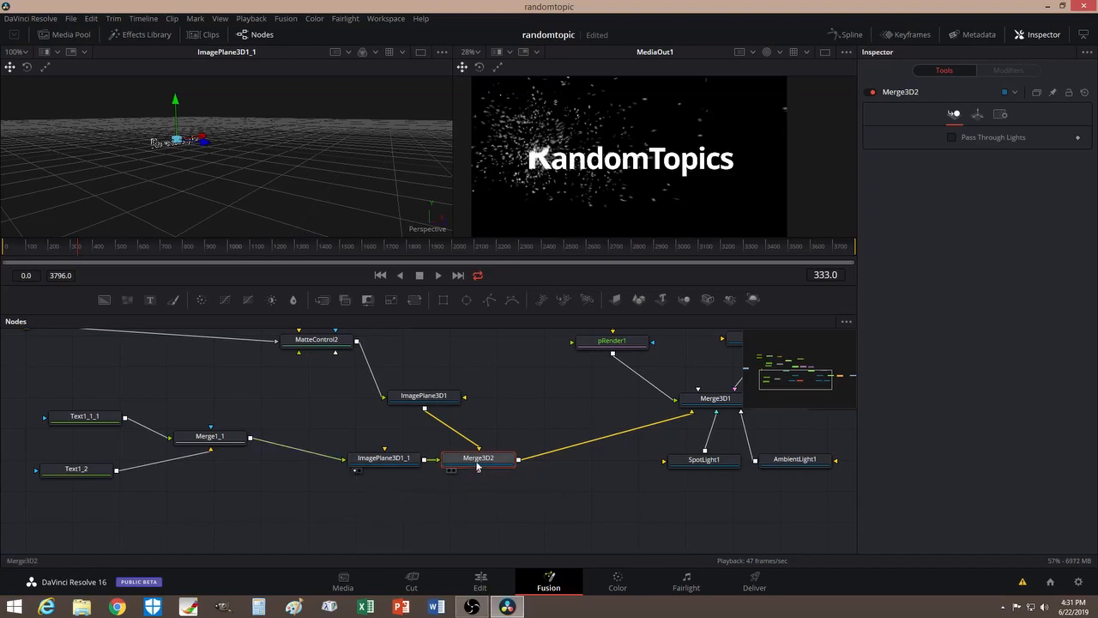
drag(478, 460, 503, 438)
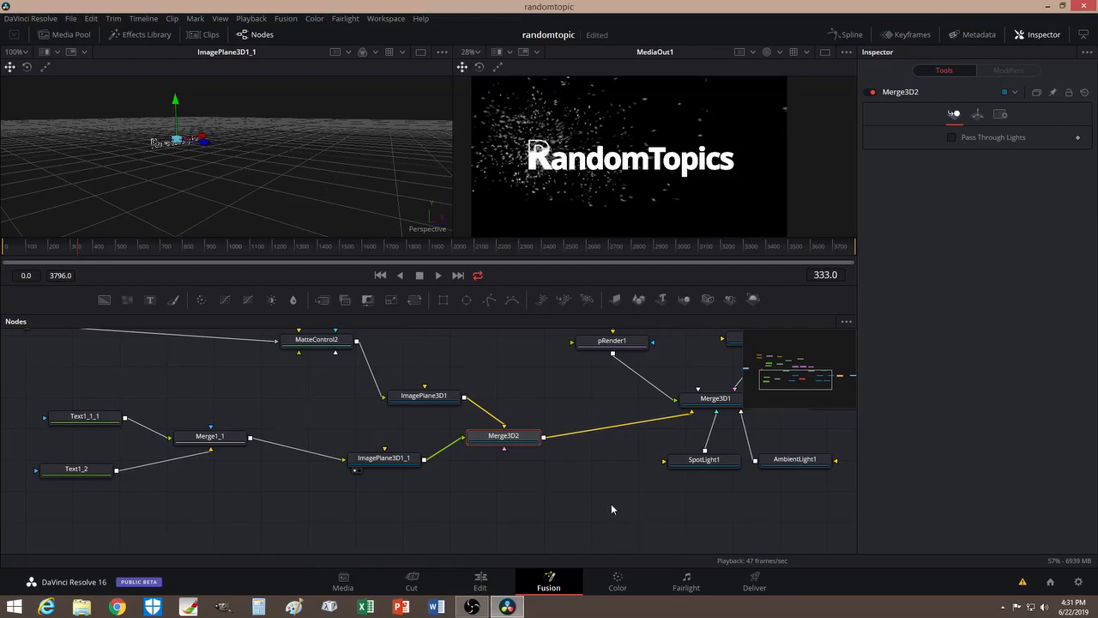
drag(611, 509, 466, 503)
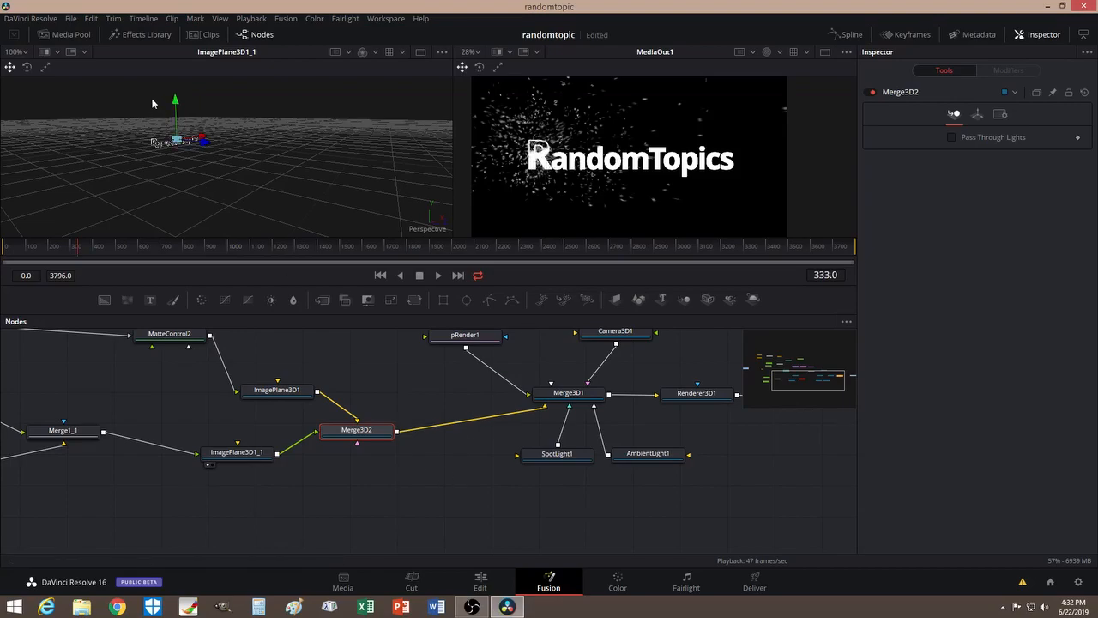
Save the project and switch to the Edit page
click(71, 18)
click(77, 77)
click(478, 582)
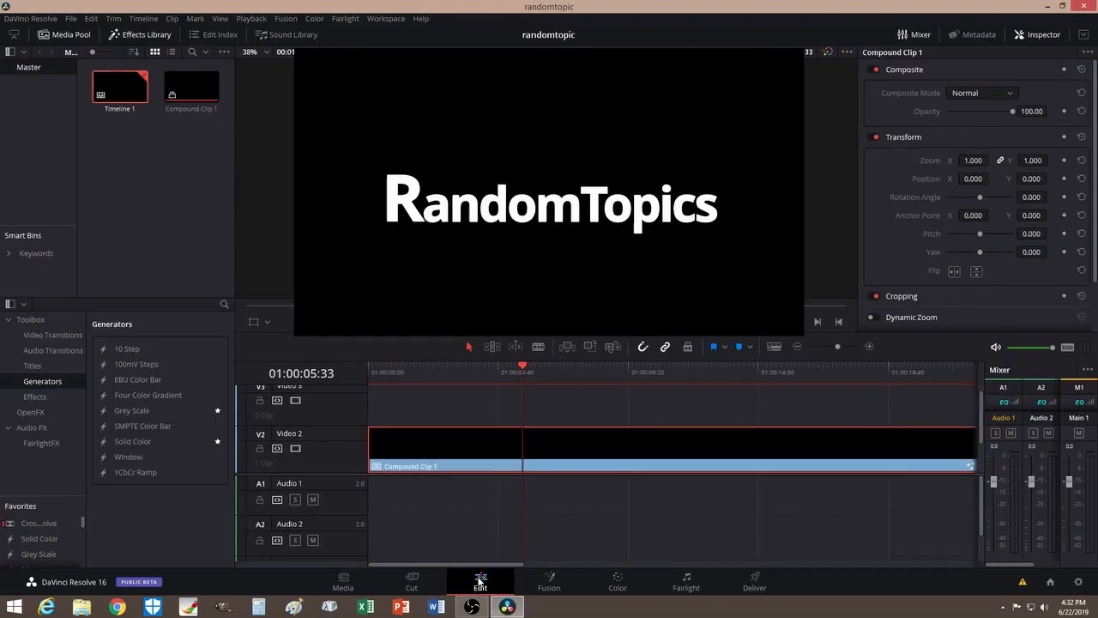